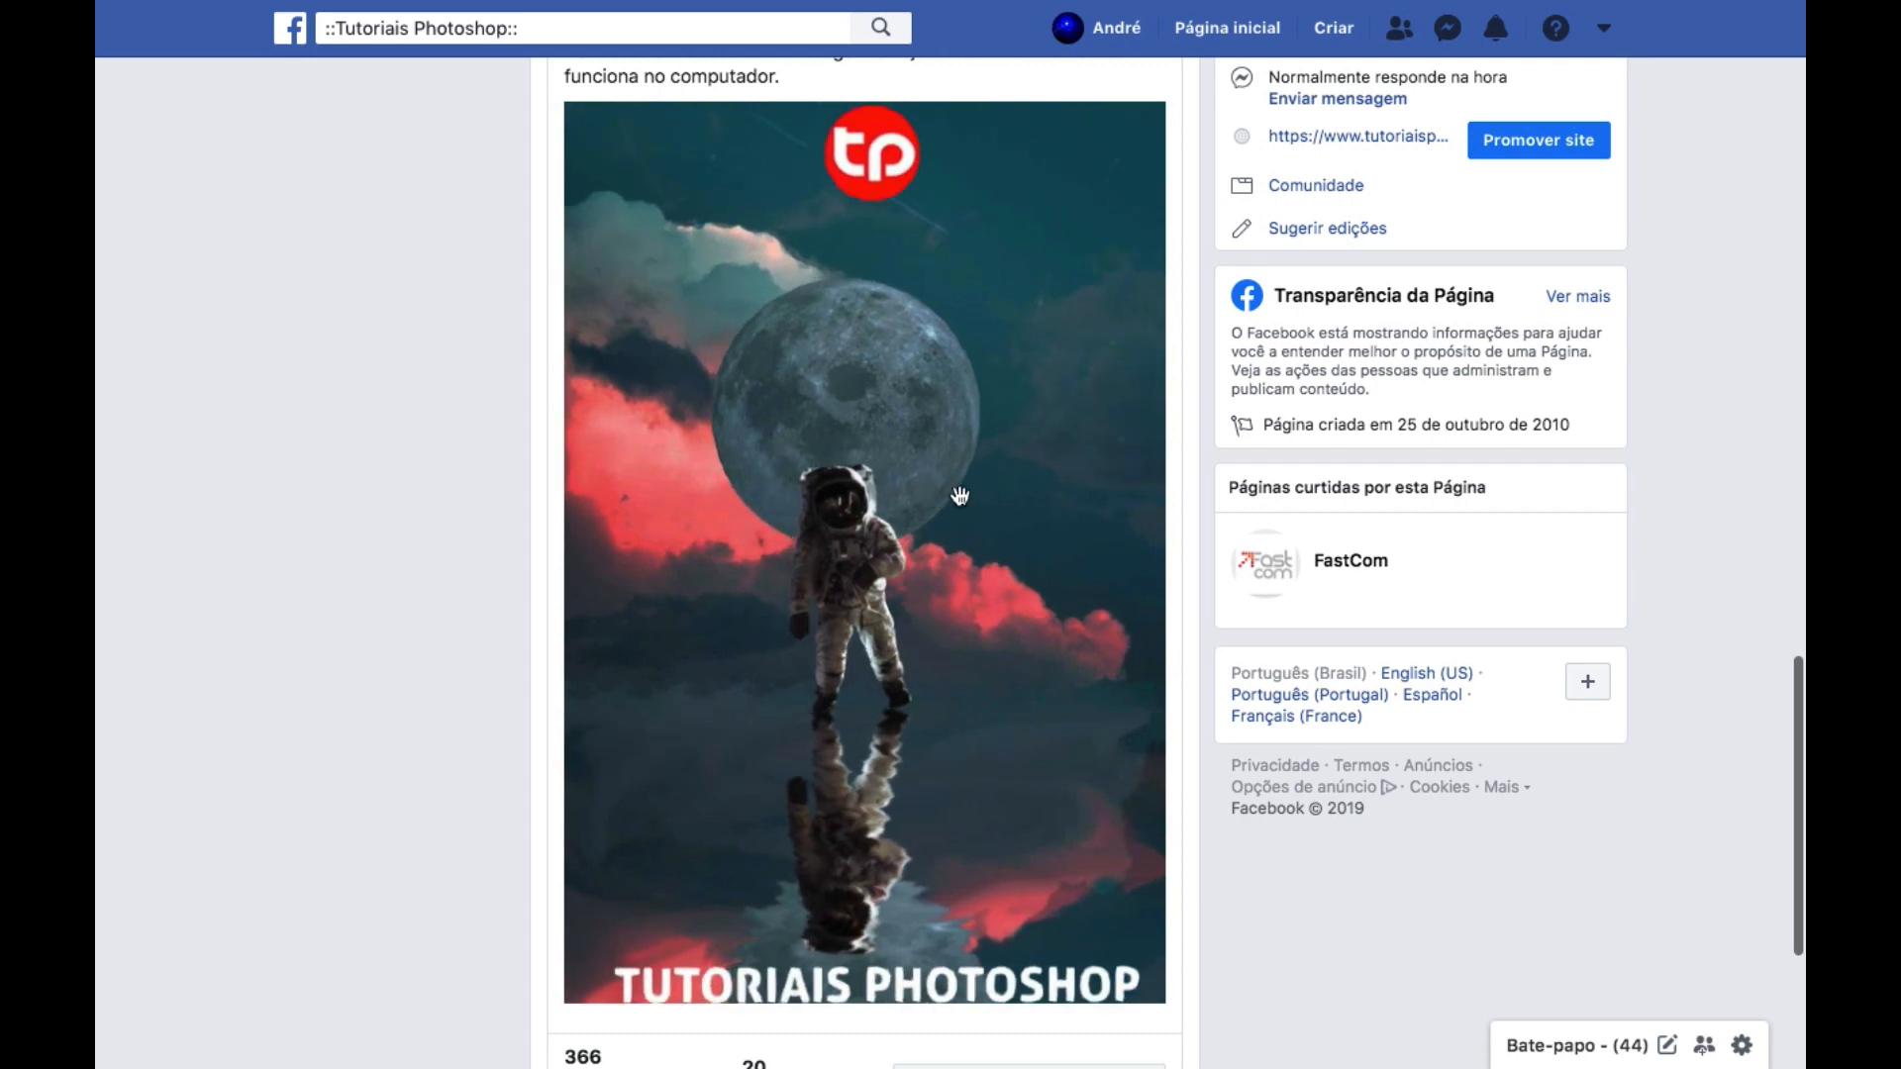
Switch from the Facebook page to Photoshop, where the astronaut-4106766.jpg image is open.
click(1198, 557)
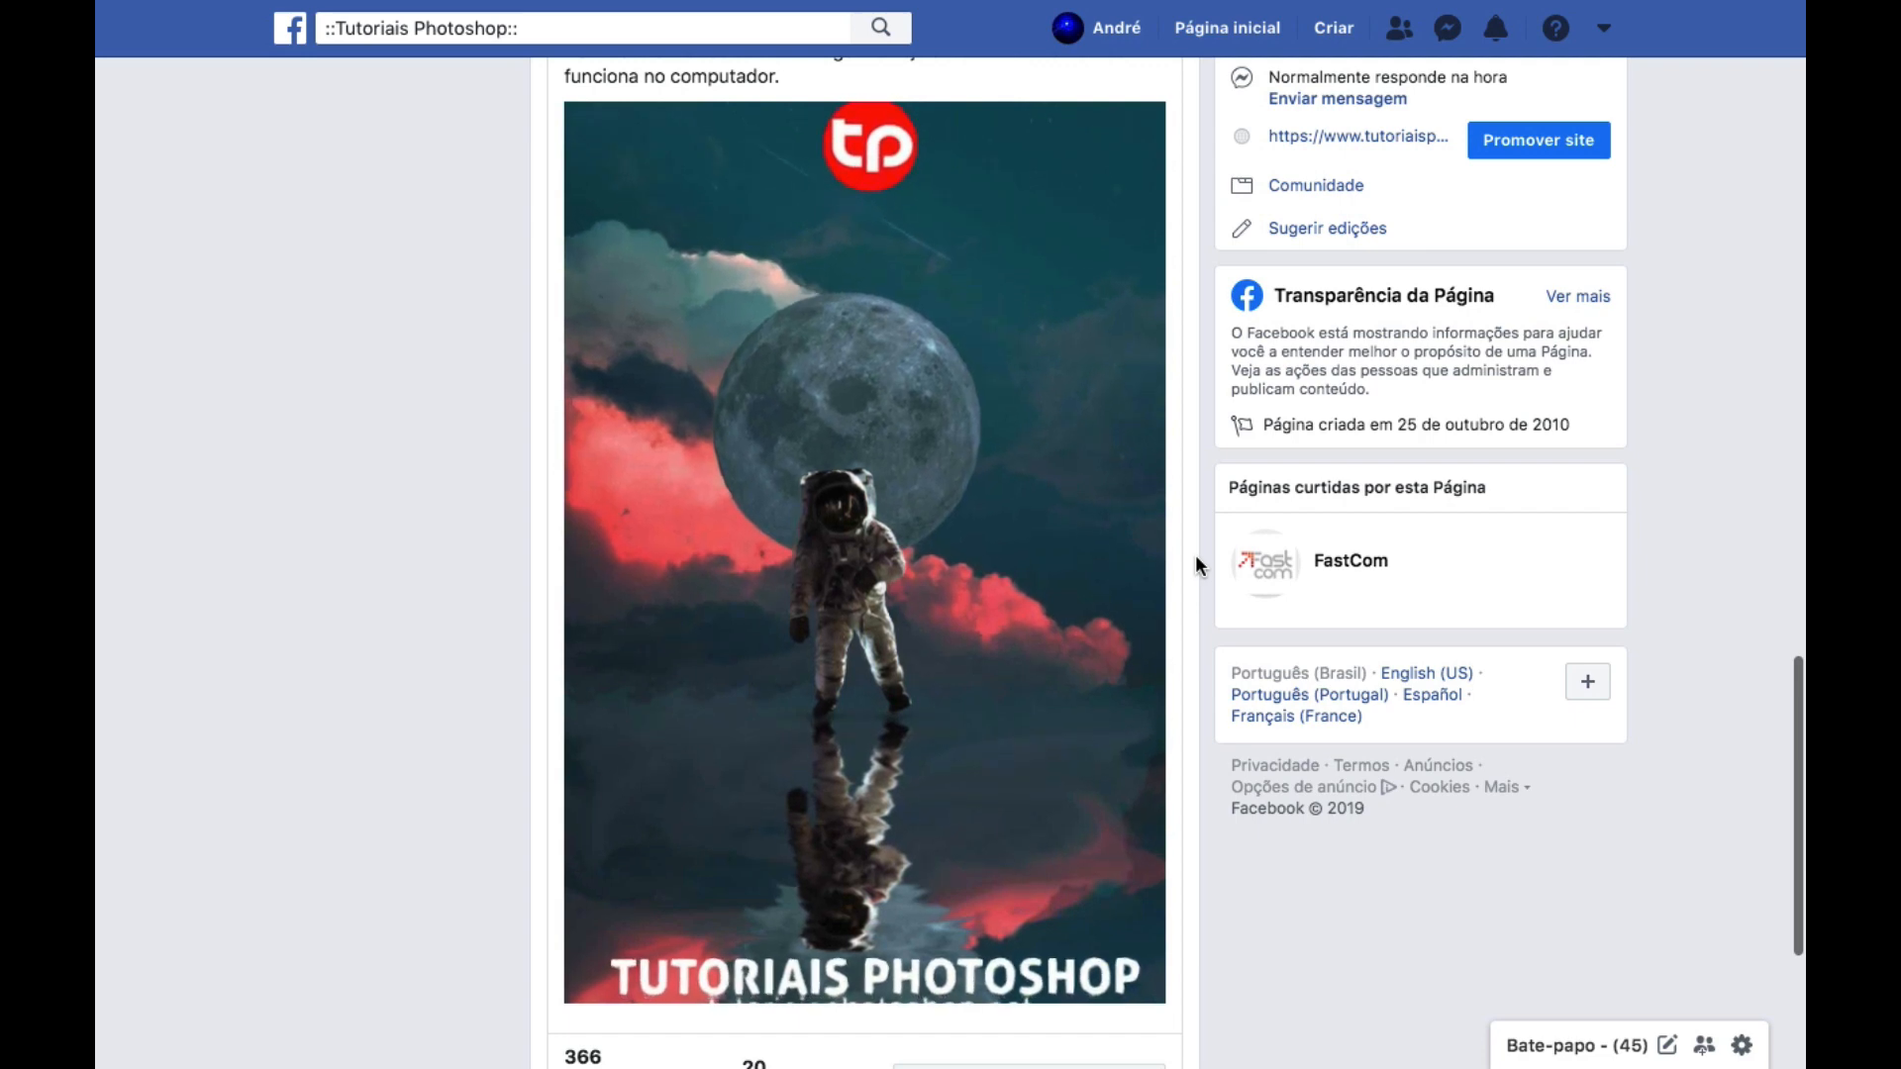
key(alt)
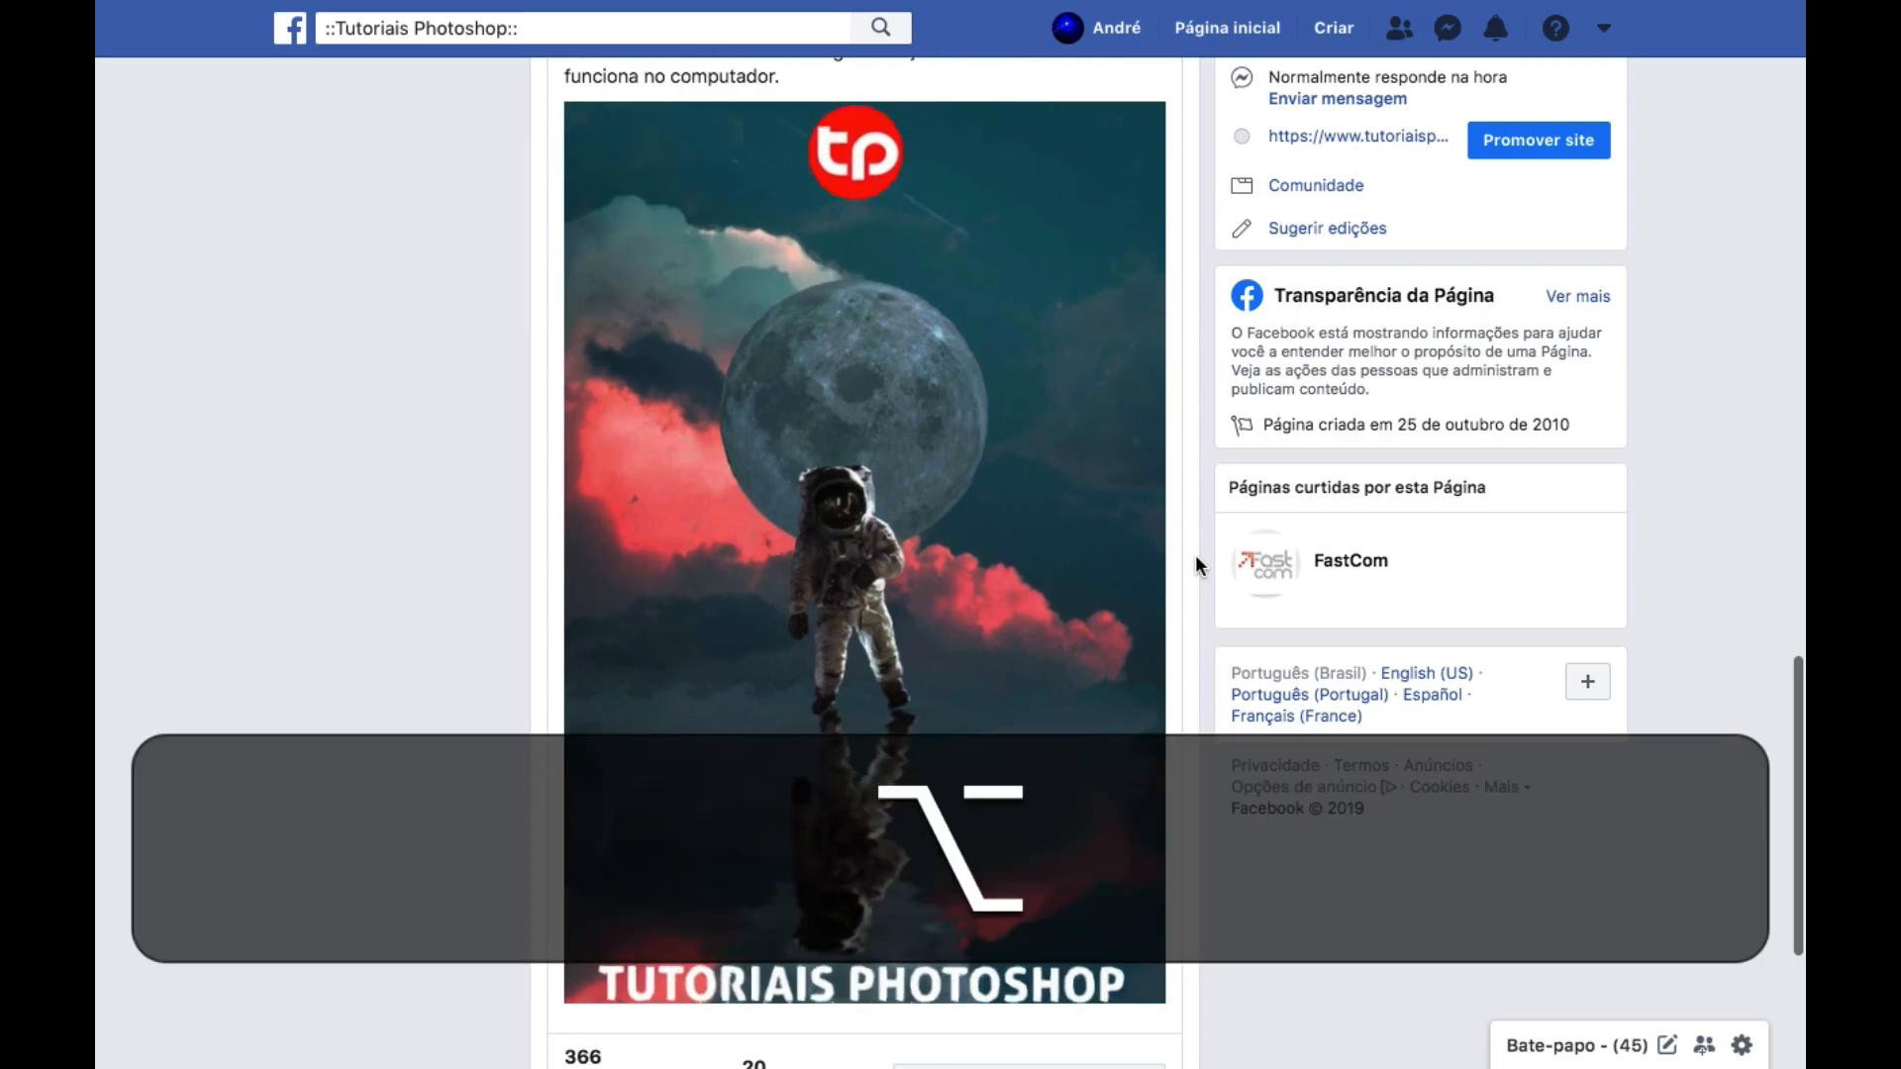
key(alt+Tab)
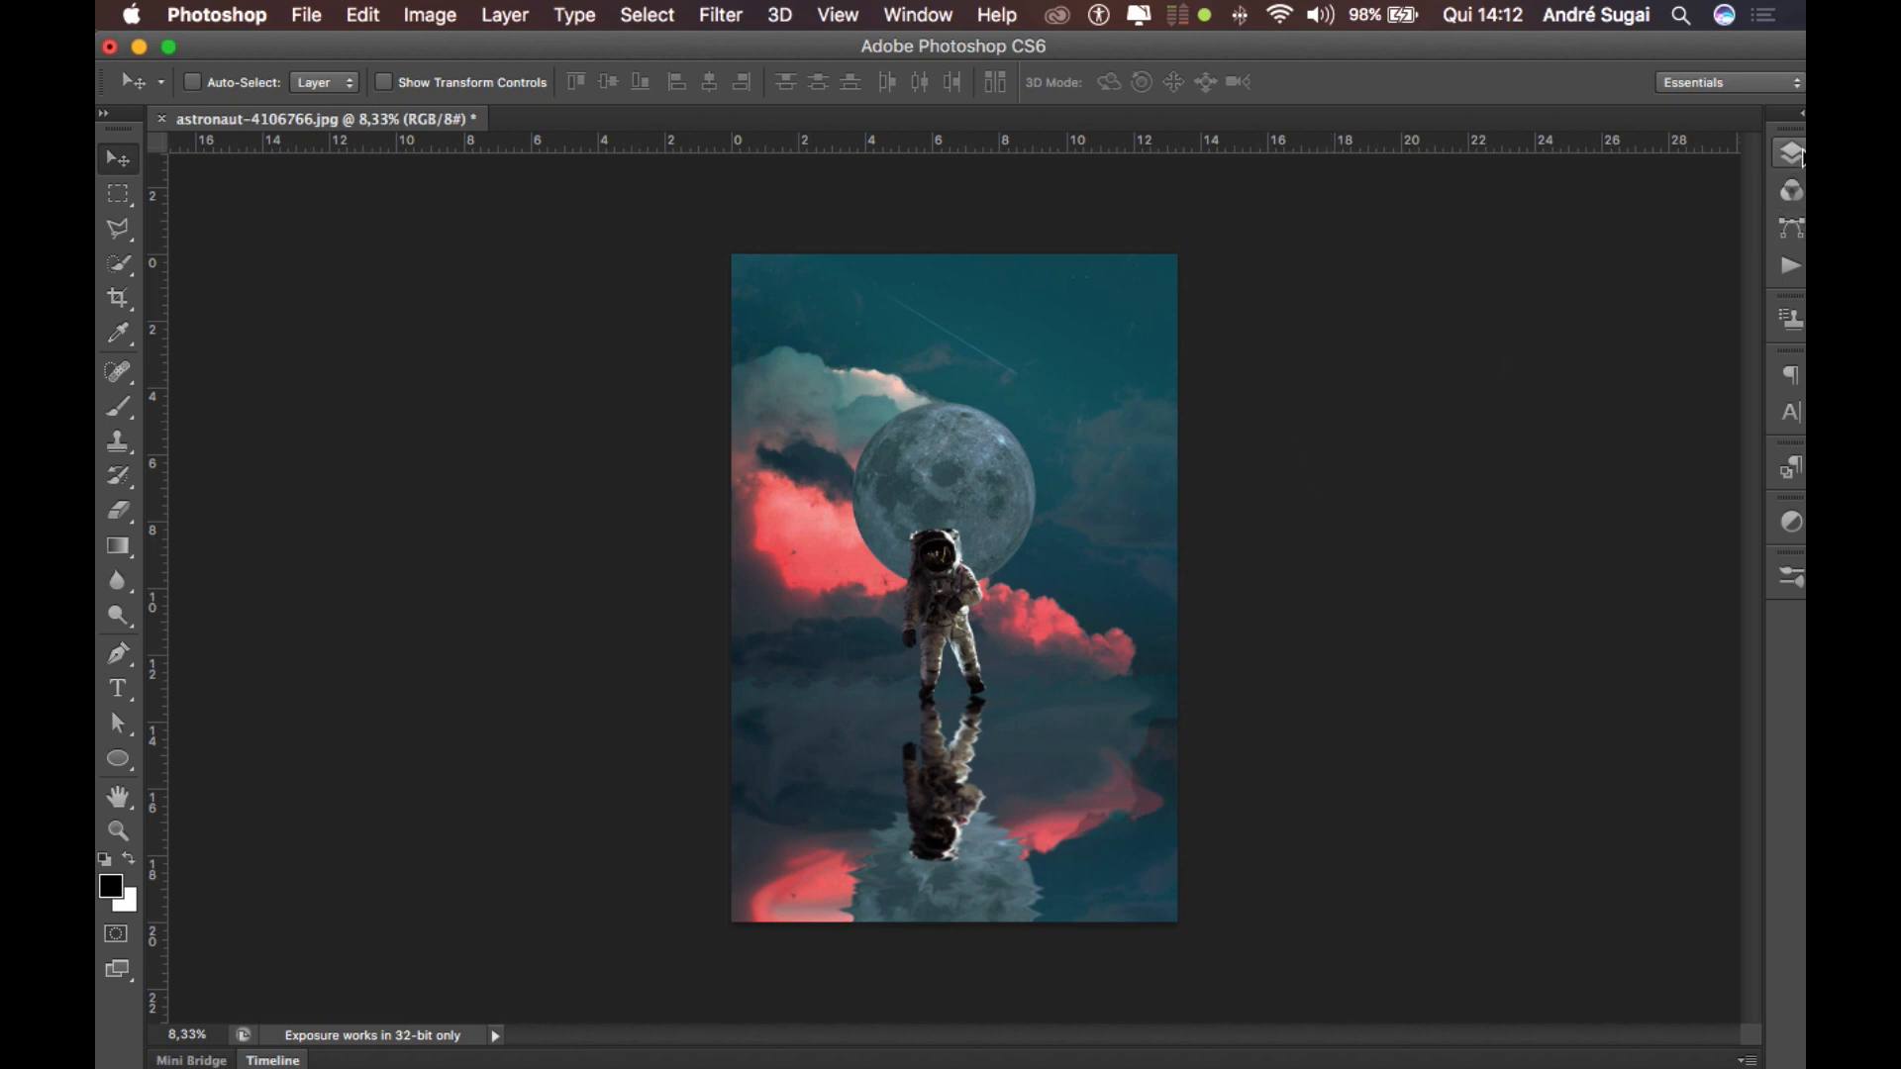
Display the layers of the astronaut image and shrink the layer list to a more compact height.
click(1794, 159)
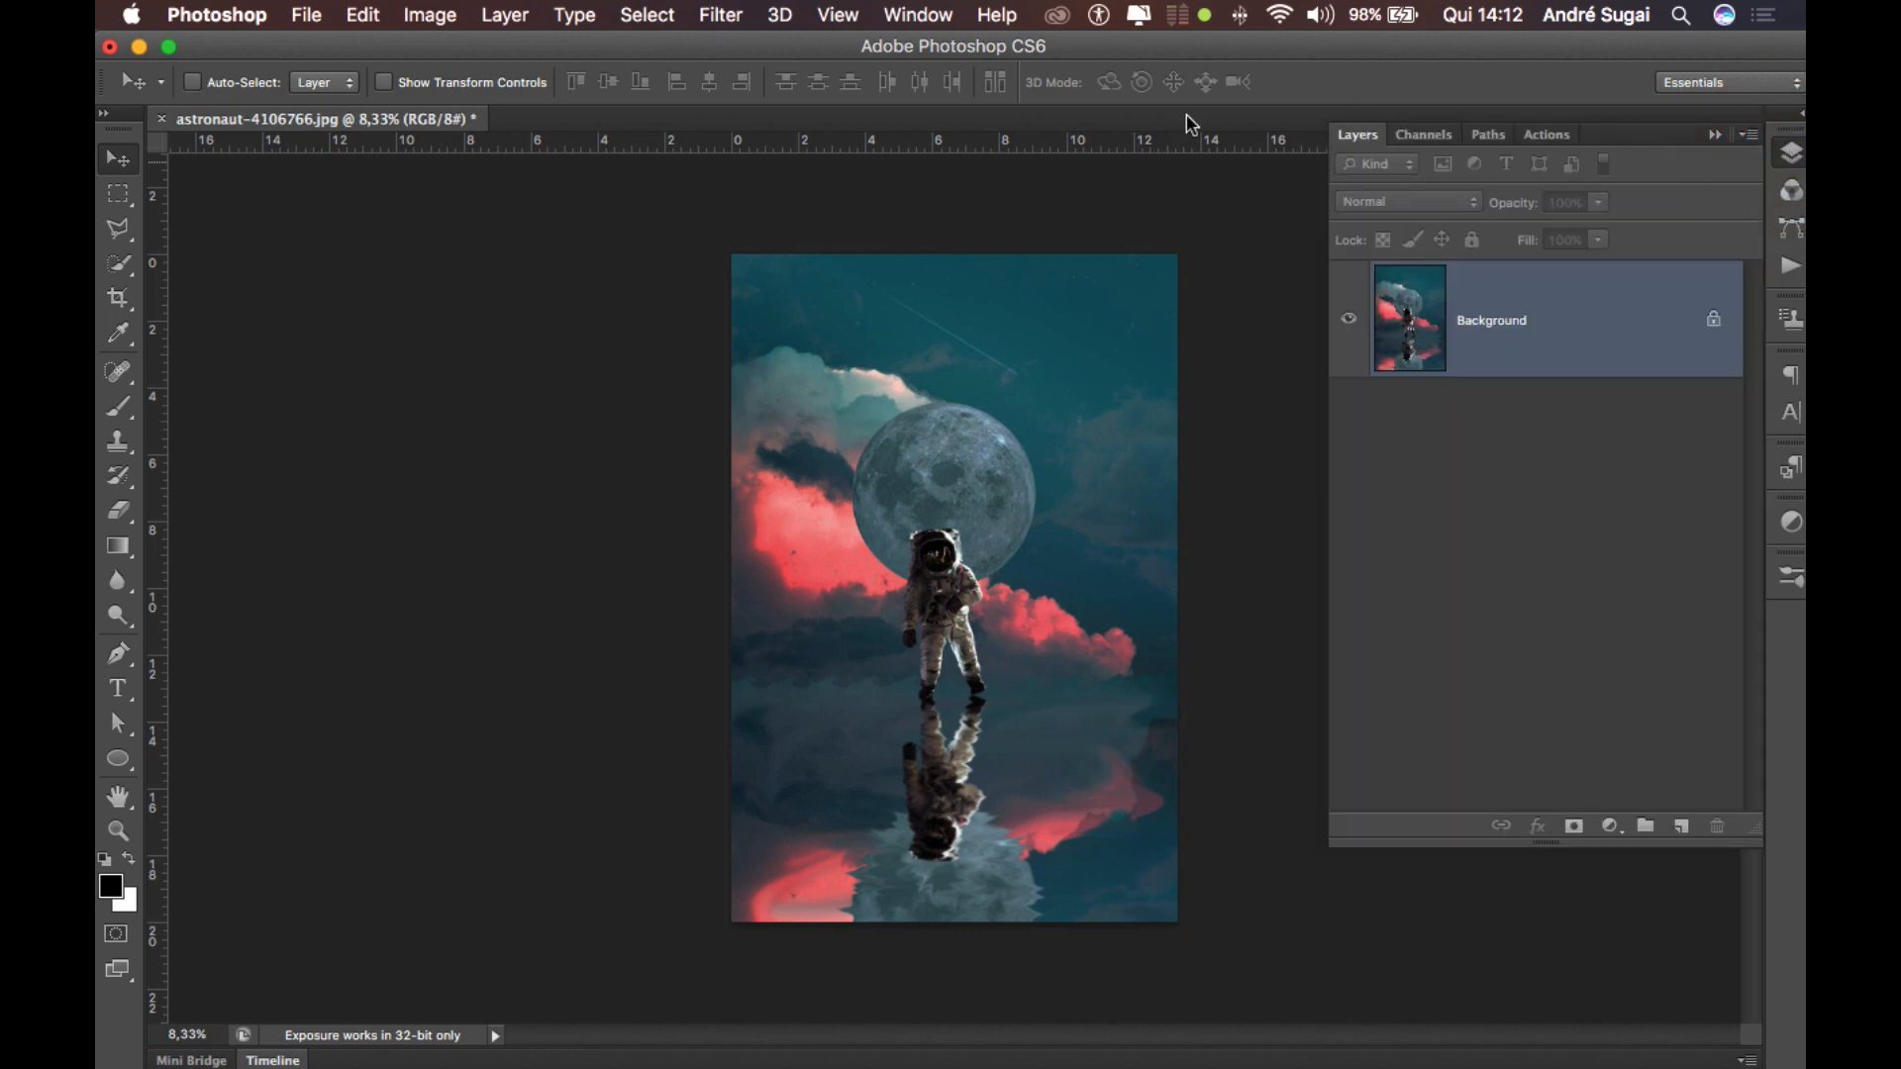
click(913, 14)
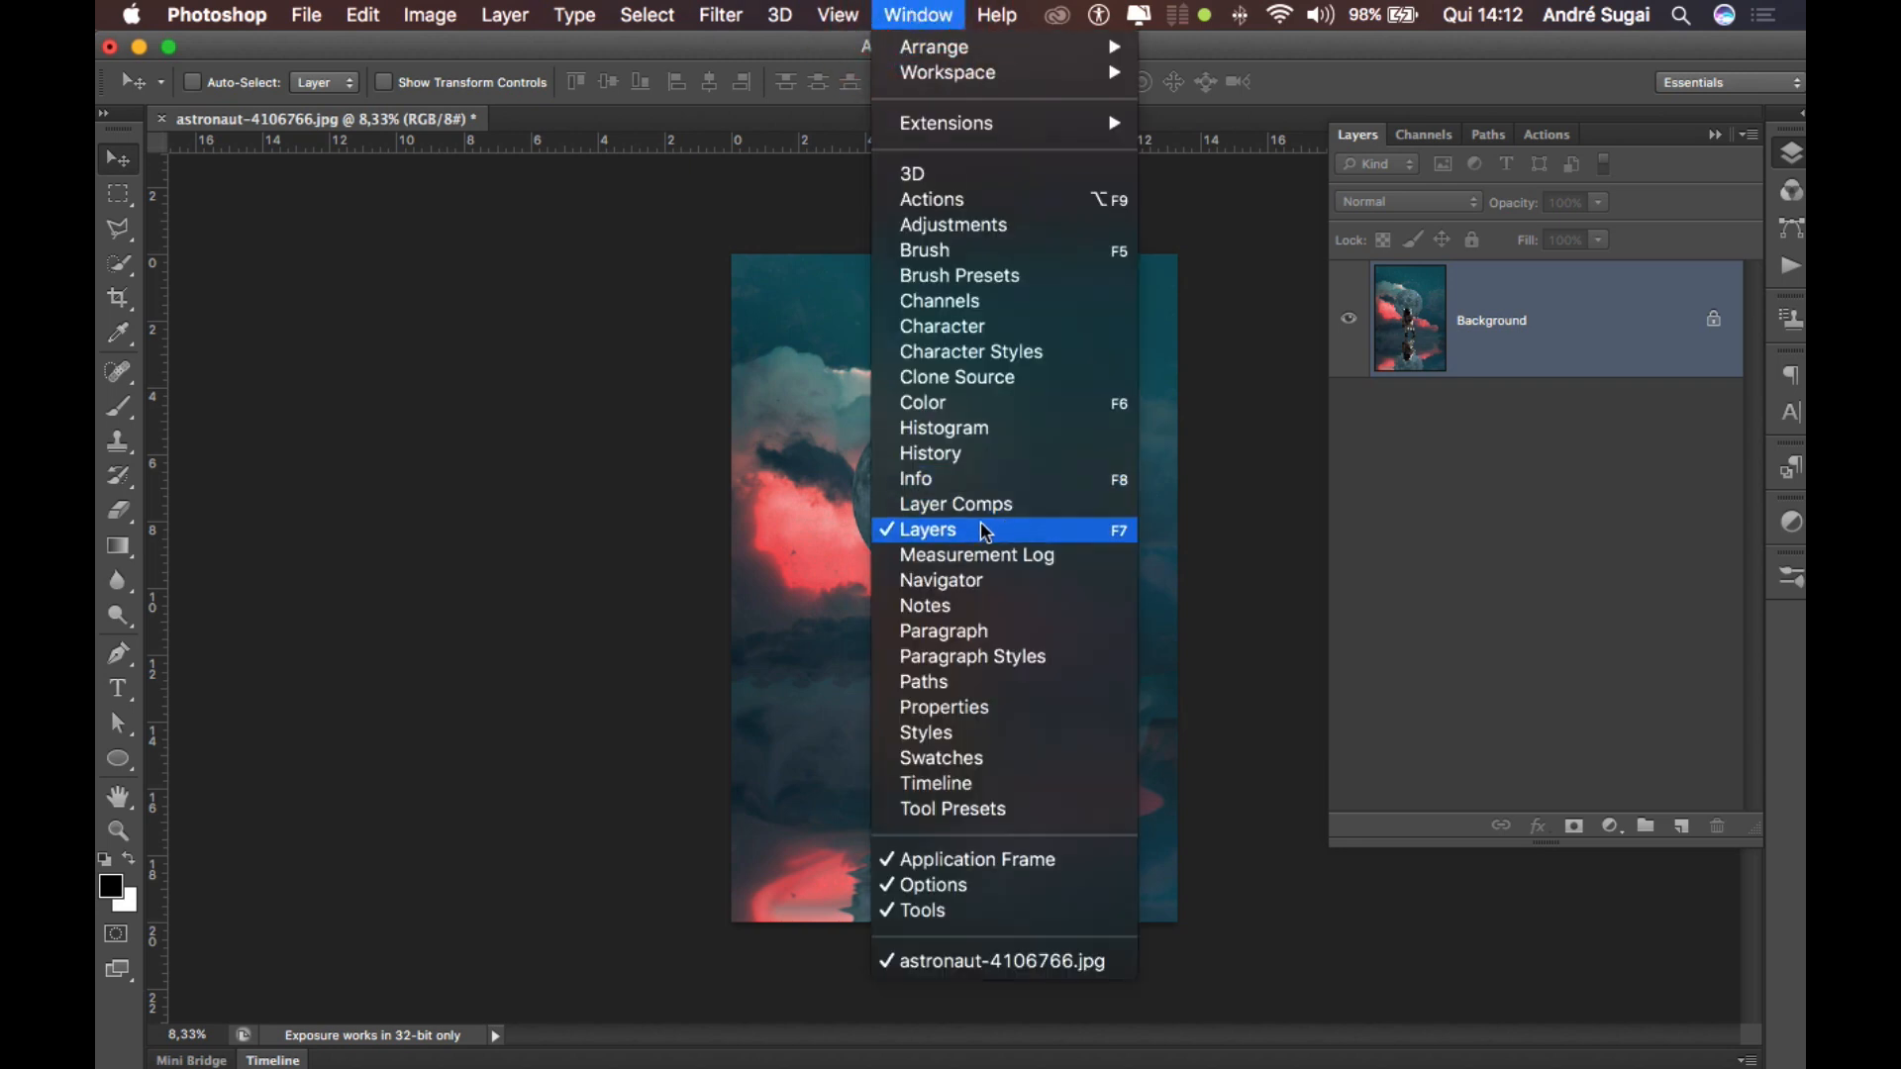
click(1515, 500)
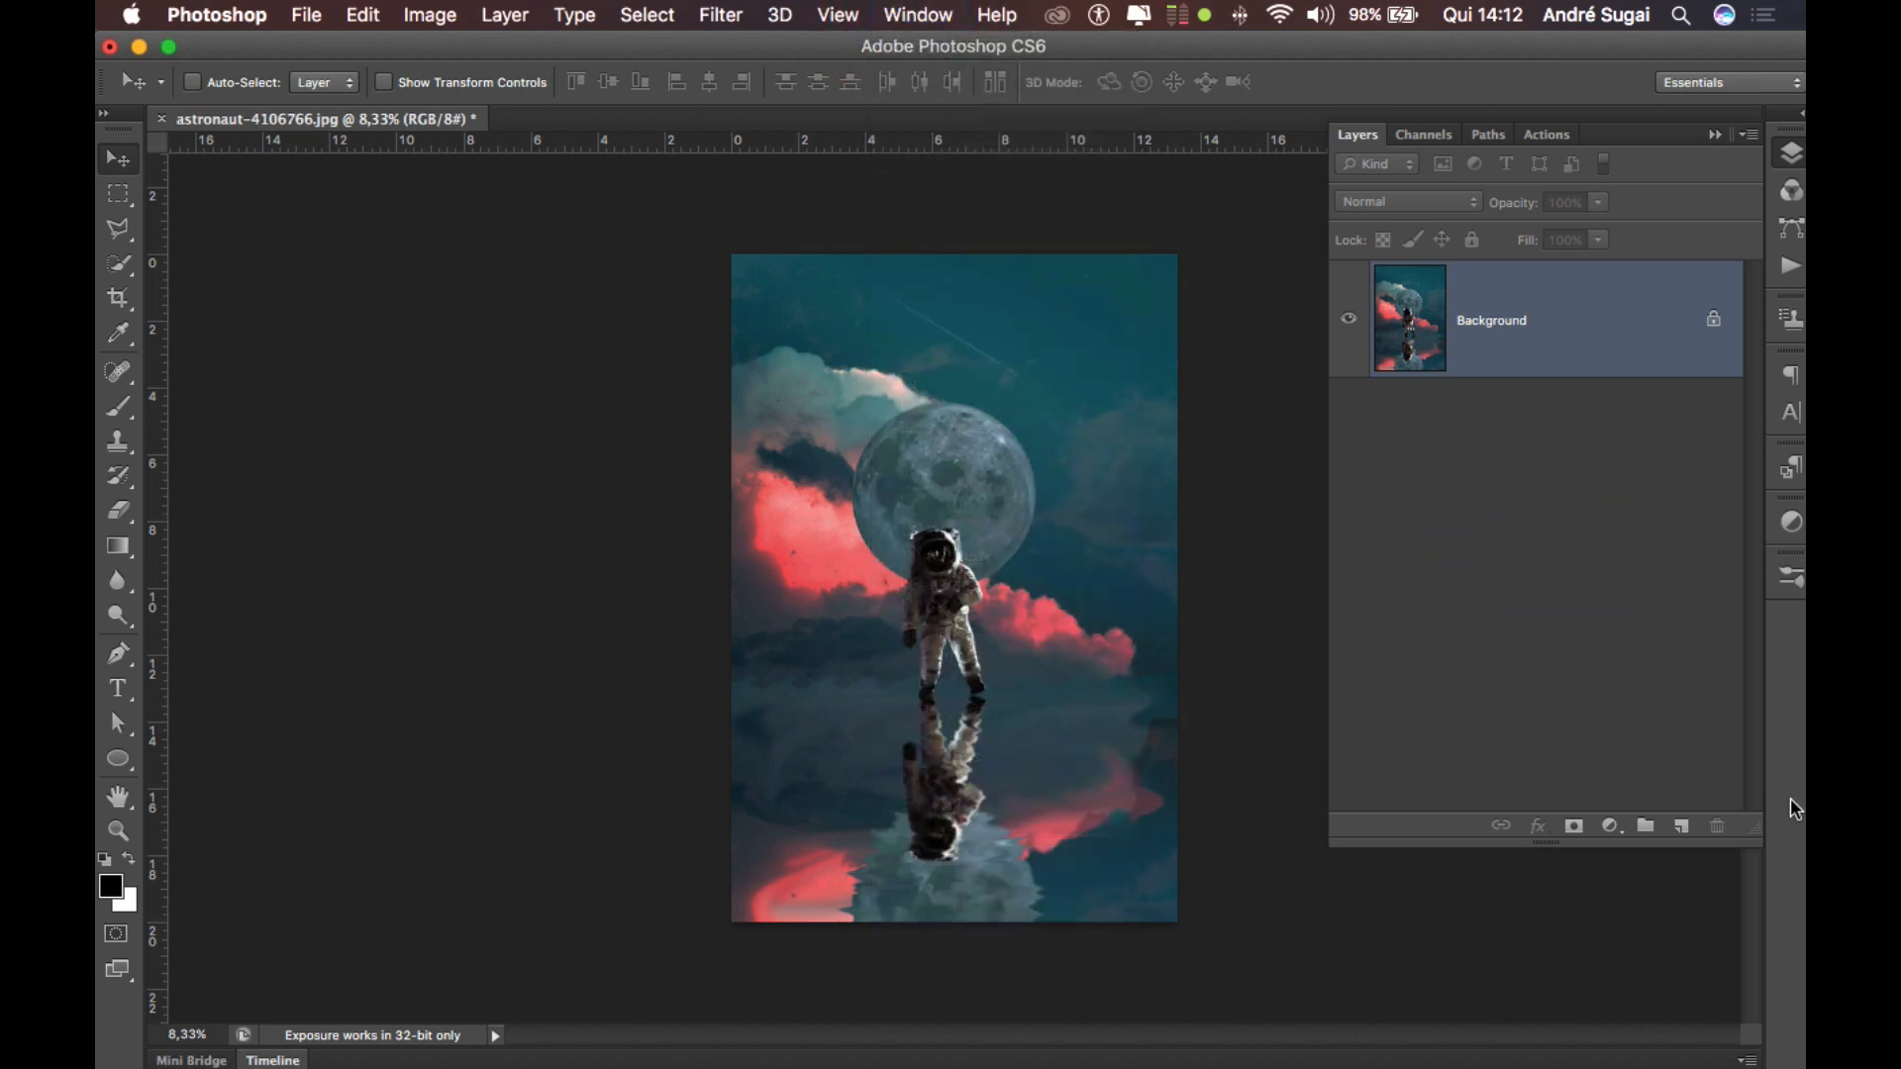
drag(1757, 832, 1755, 513)
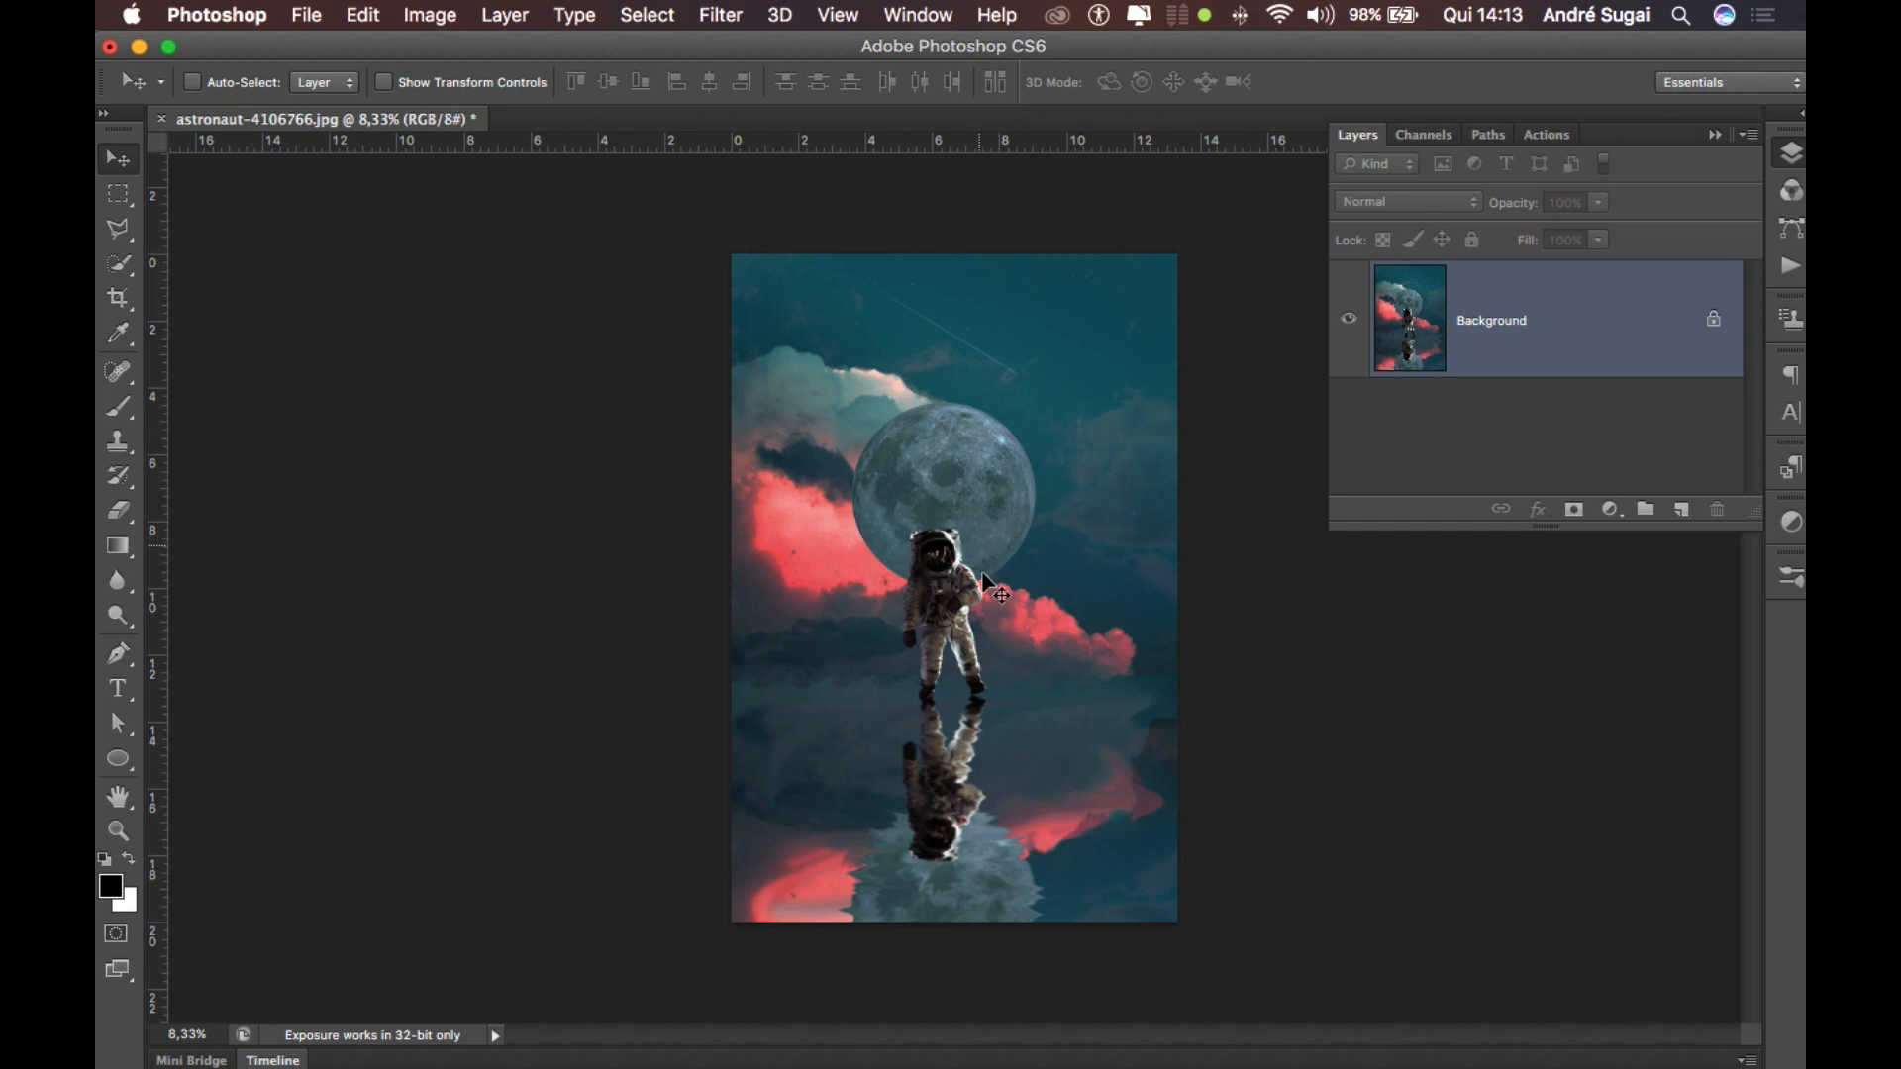
key(super)
key(super+equal)
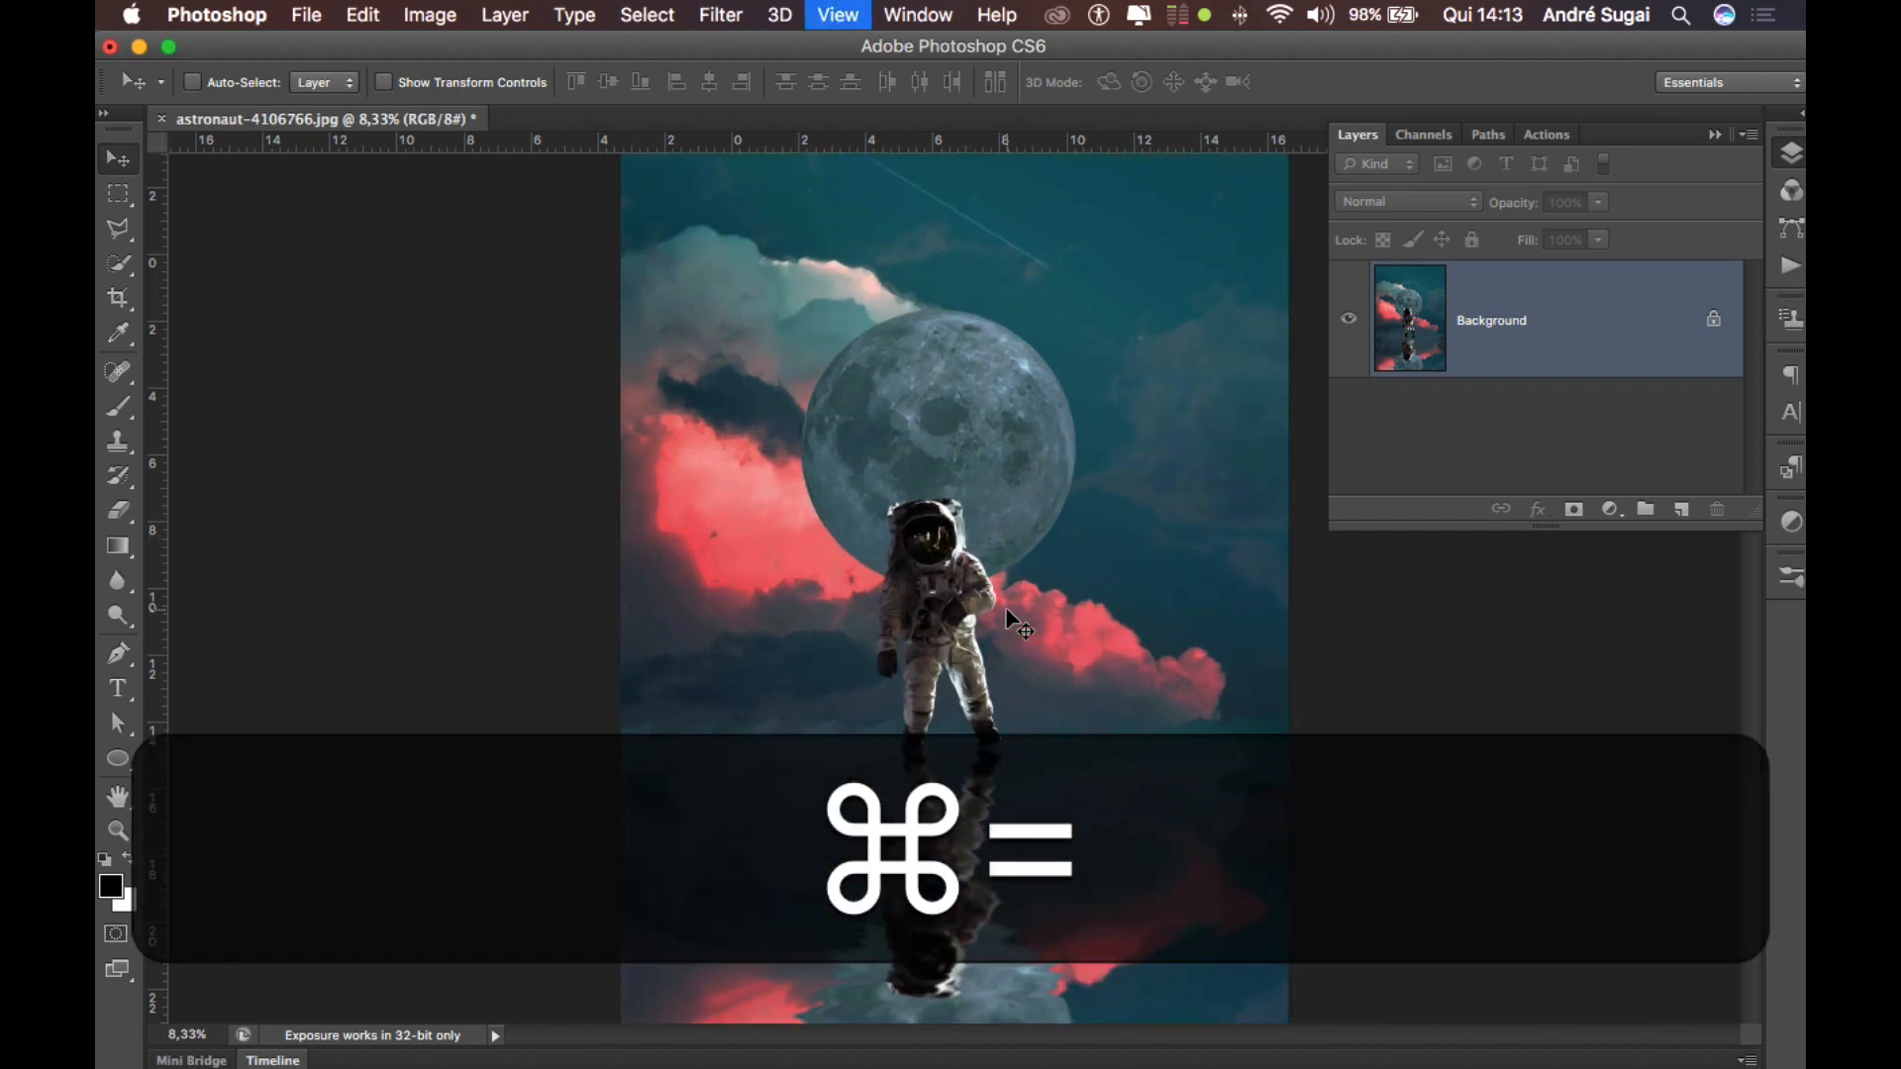
key(super+minus)
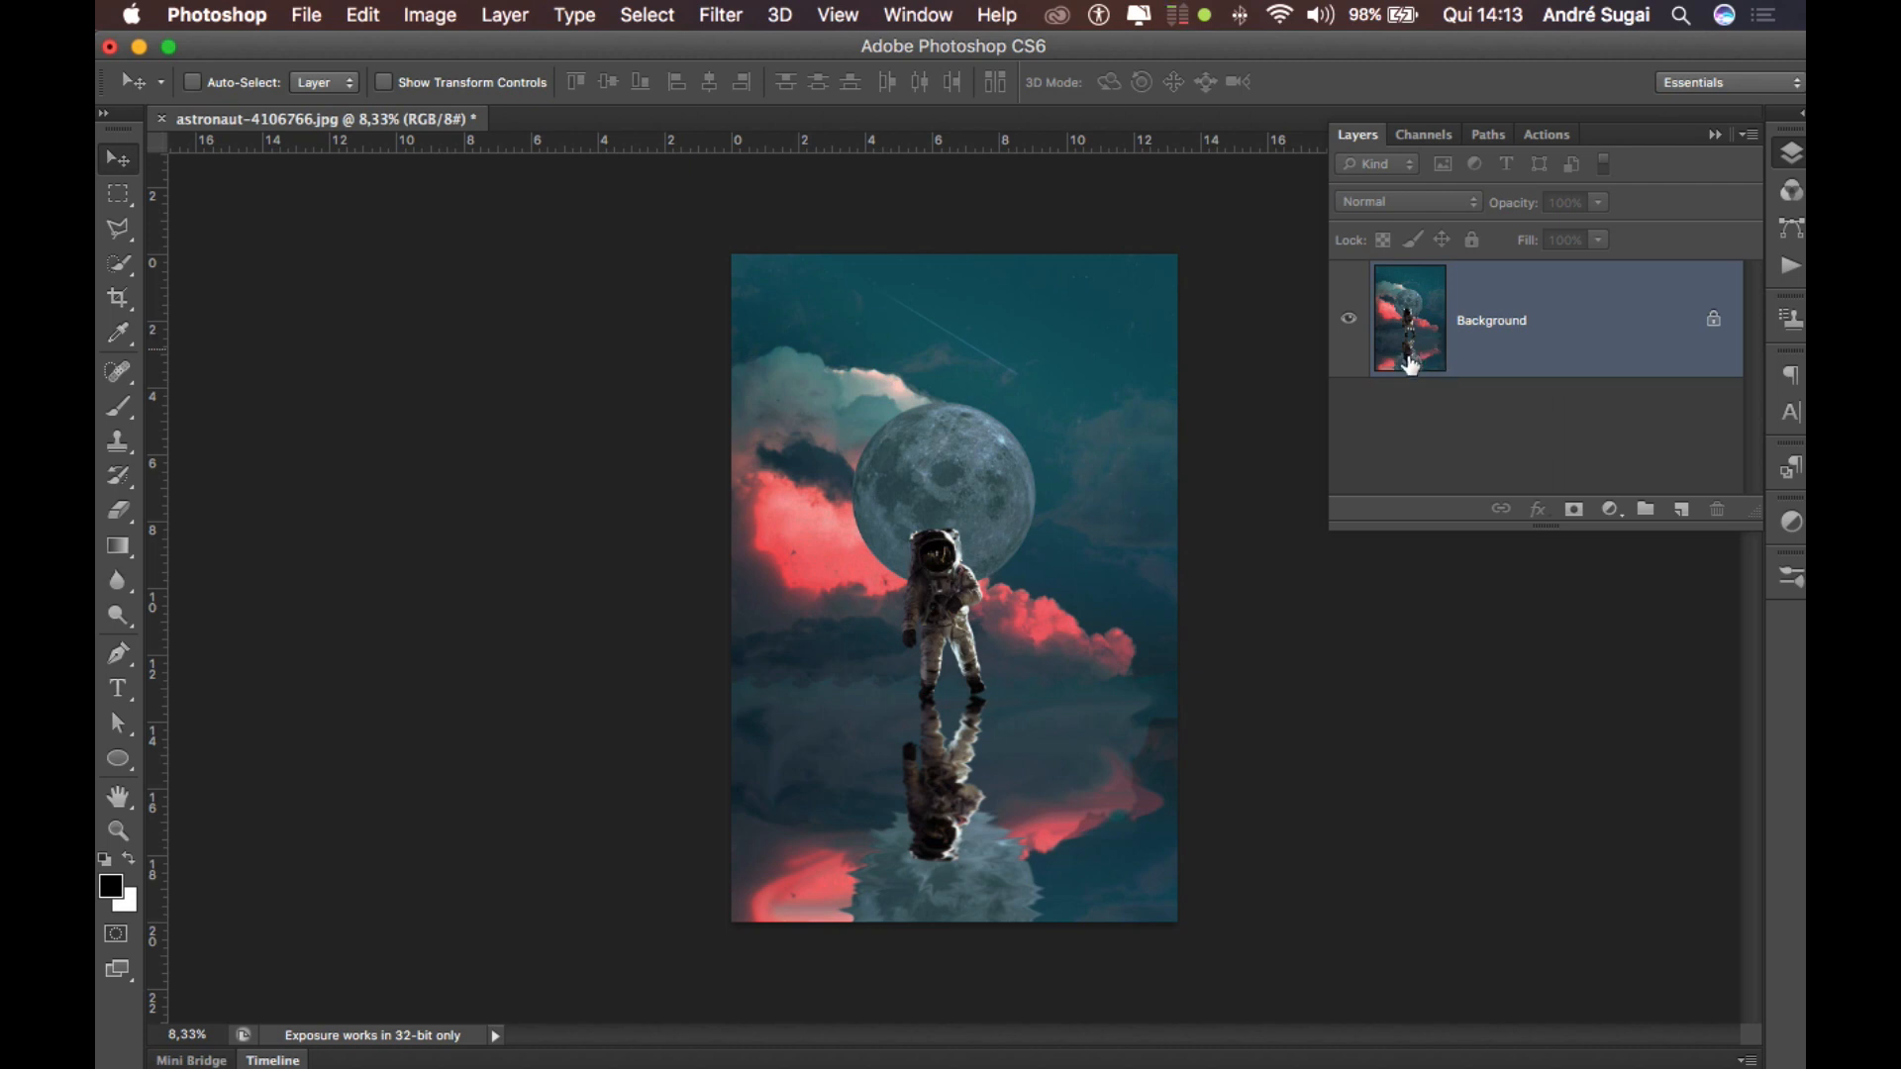
drag(1760, 516, 1742, 591)
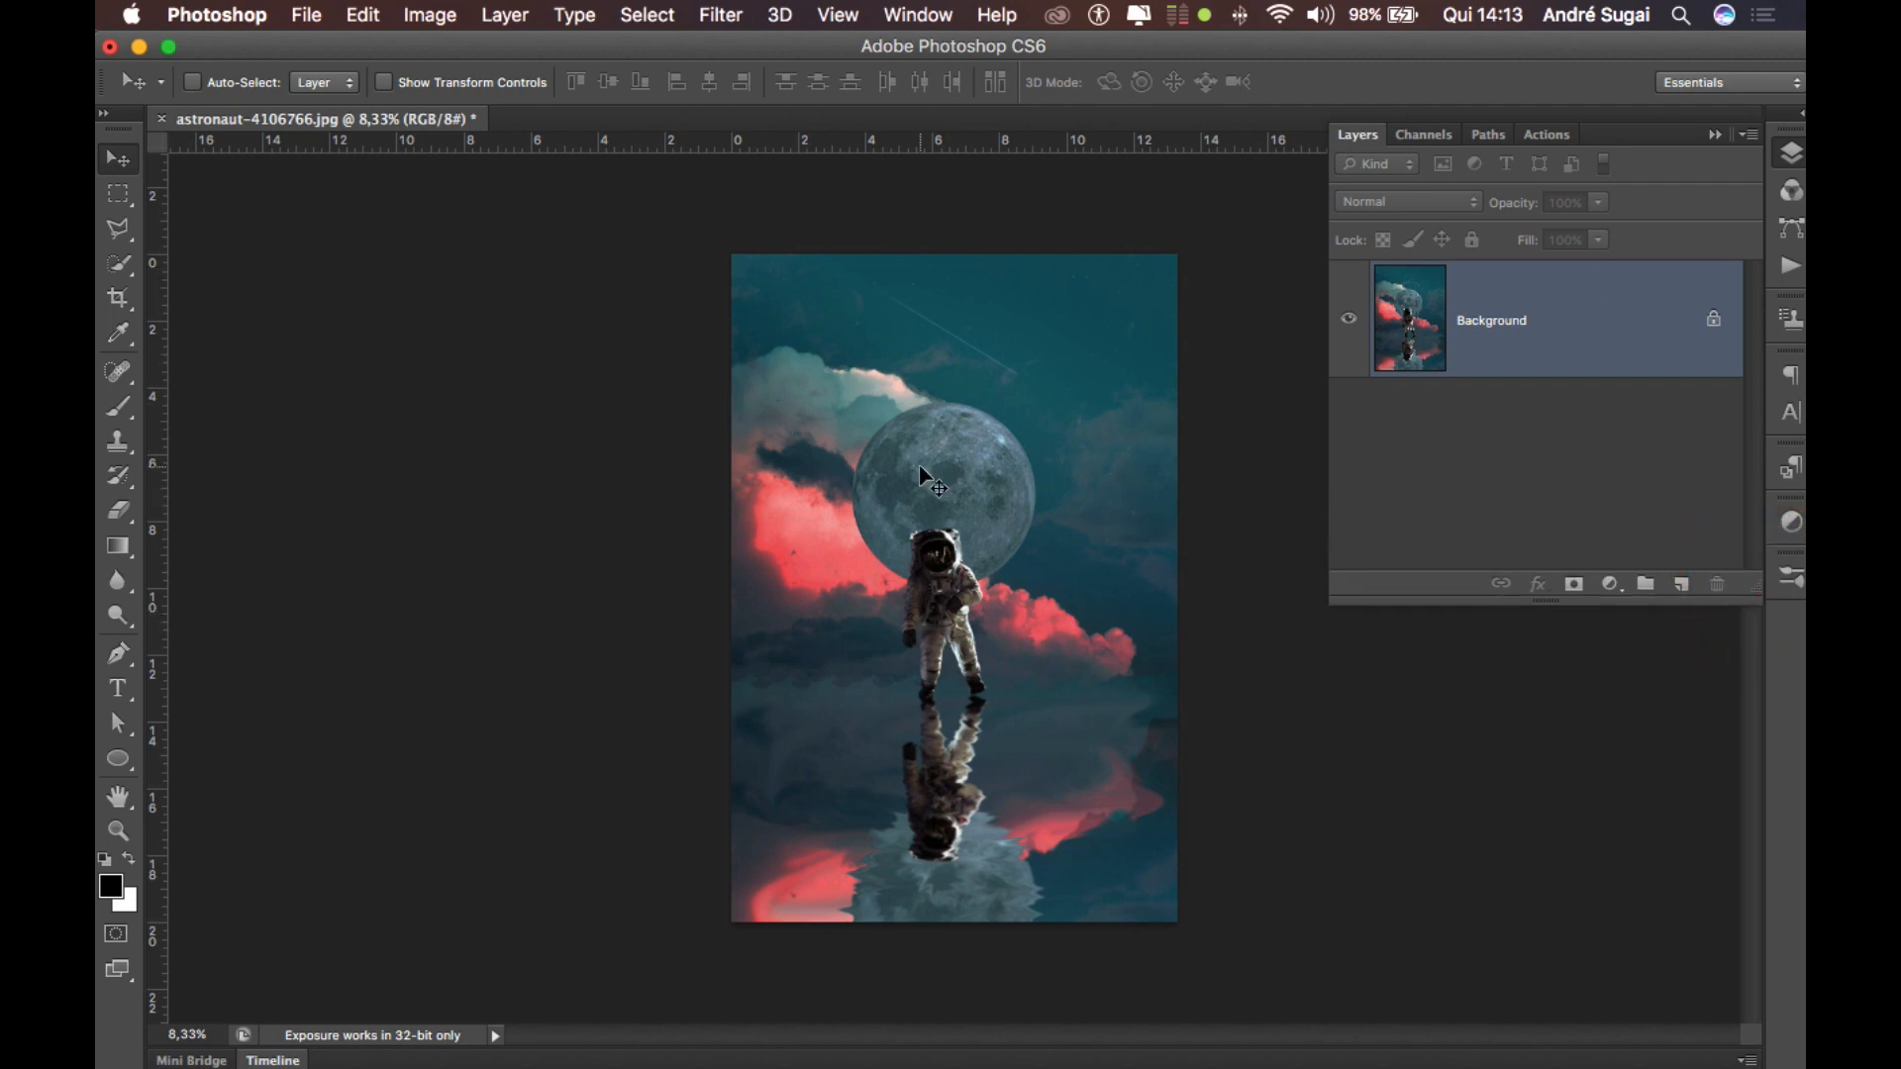
Select the standing astronaut on the Background layer with the Quick Selection tool at brush size 60.
key(z)
click(952, 614)
click(951, 614)
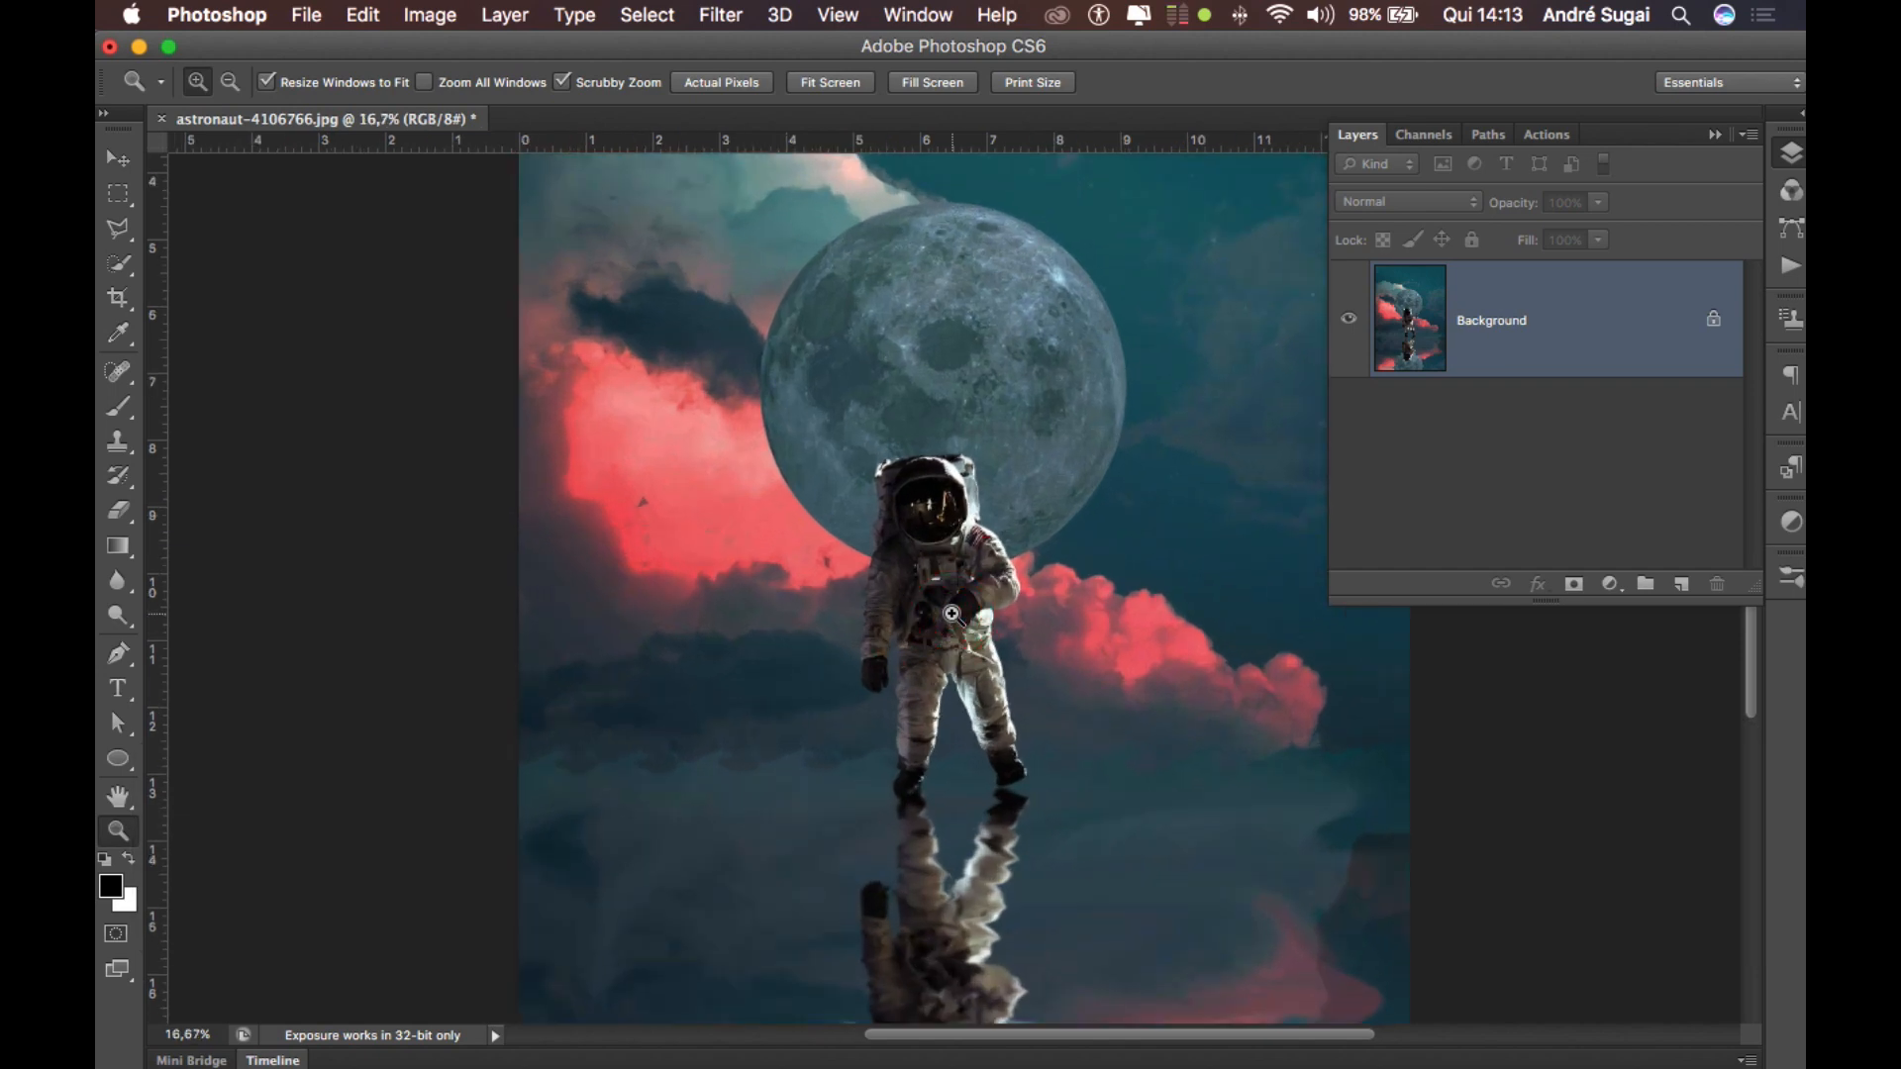
click(951, 614)
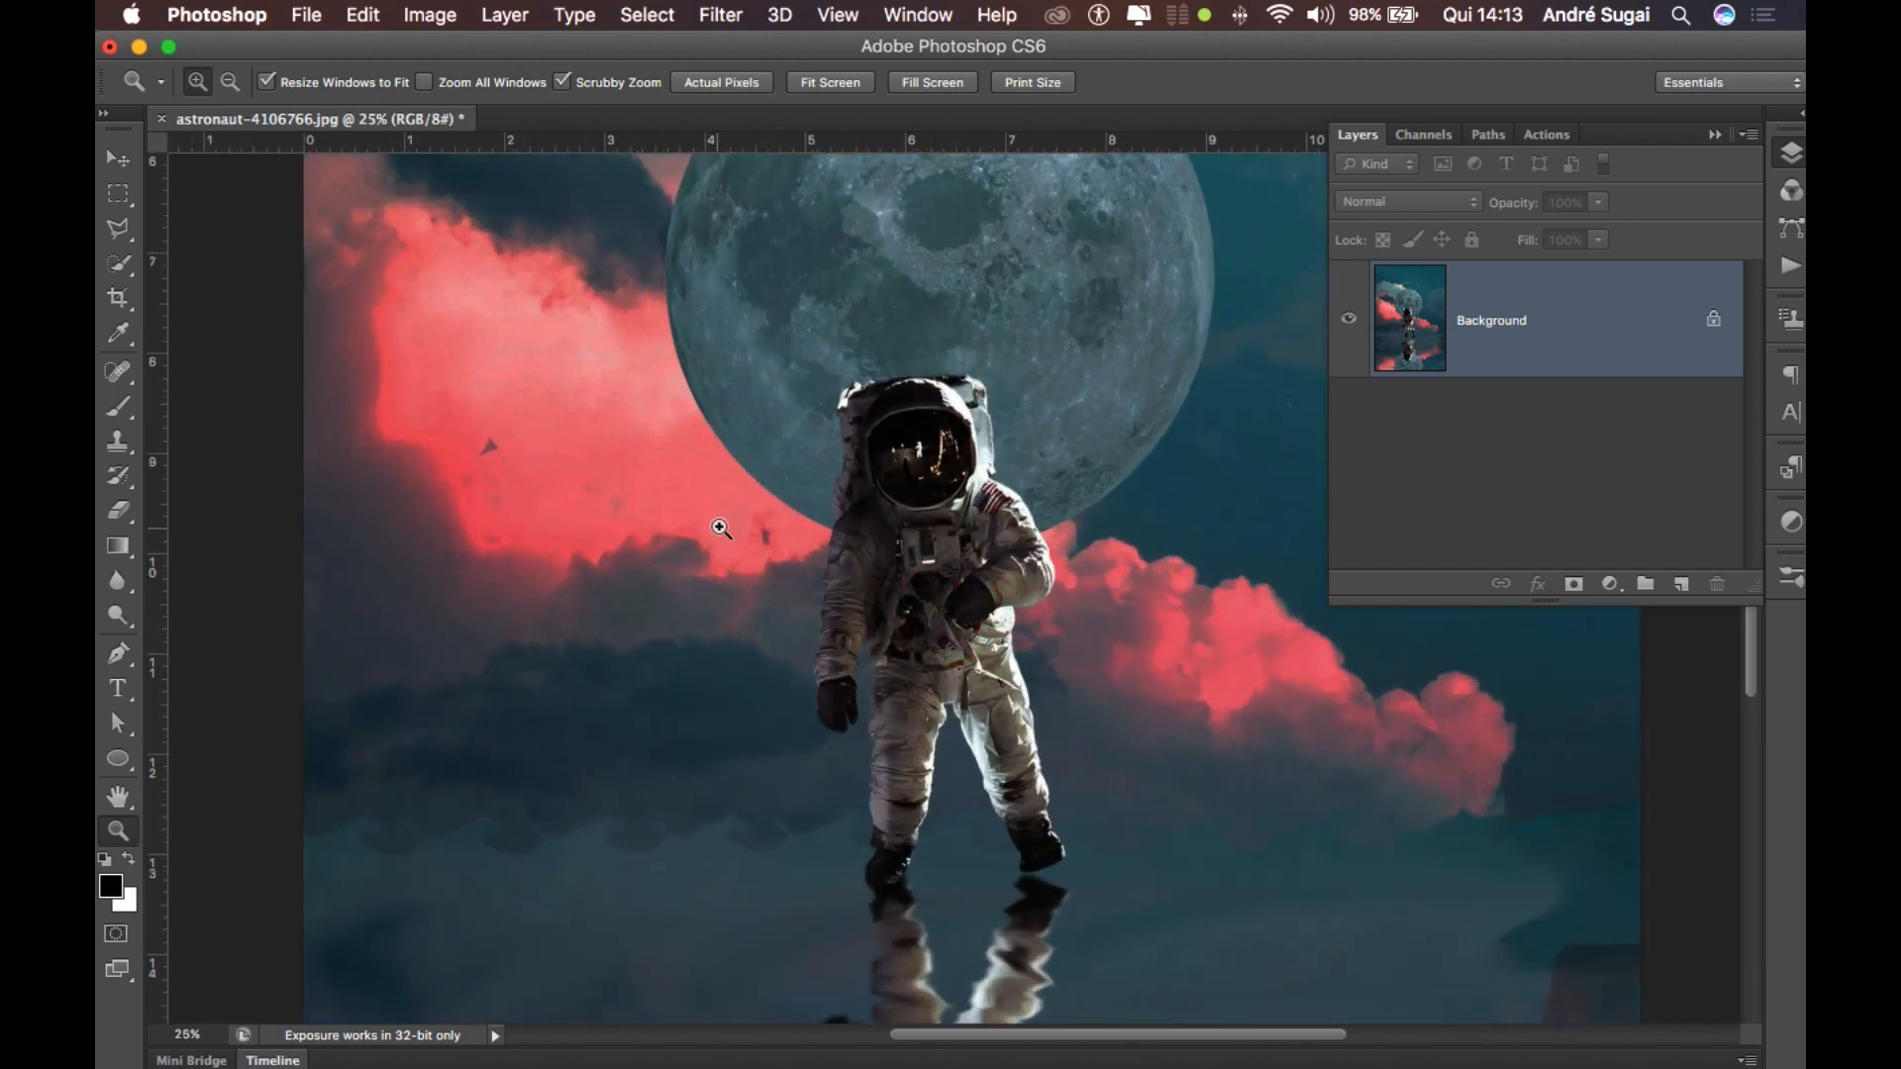
click(118, 265)
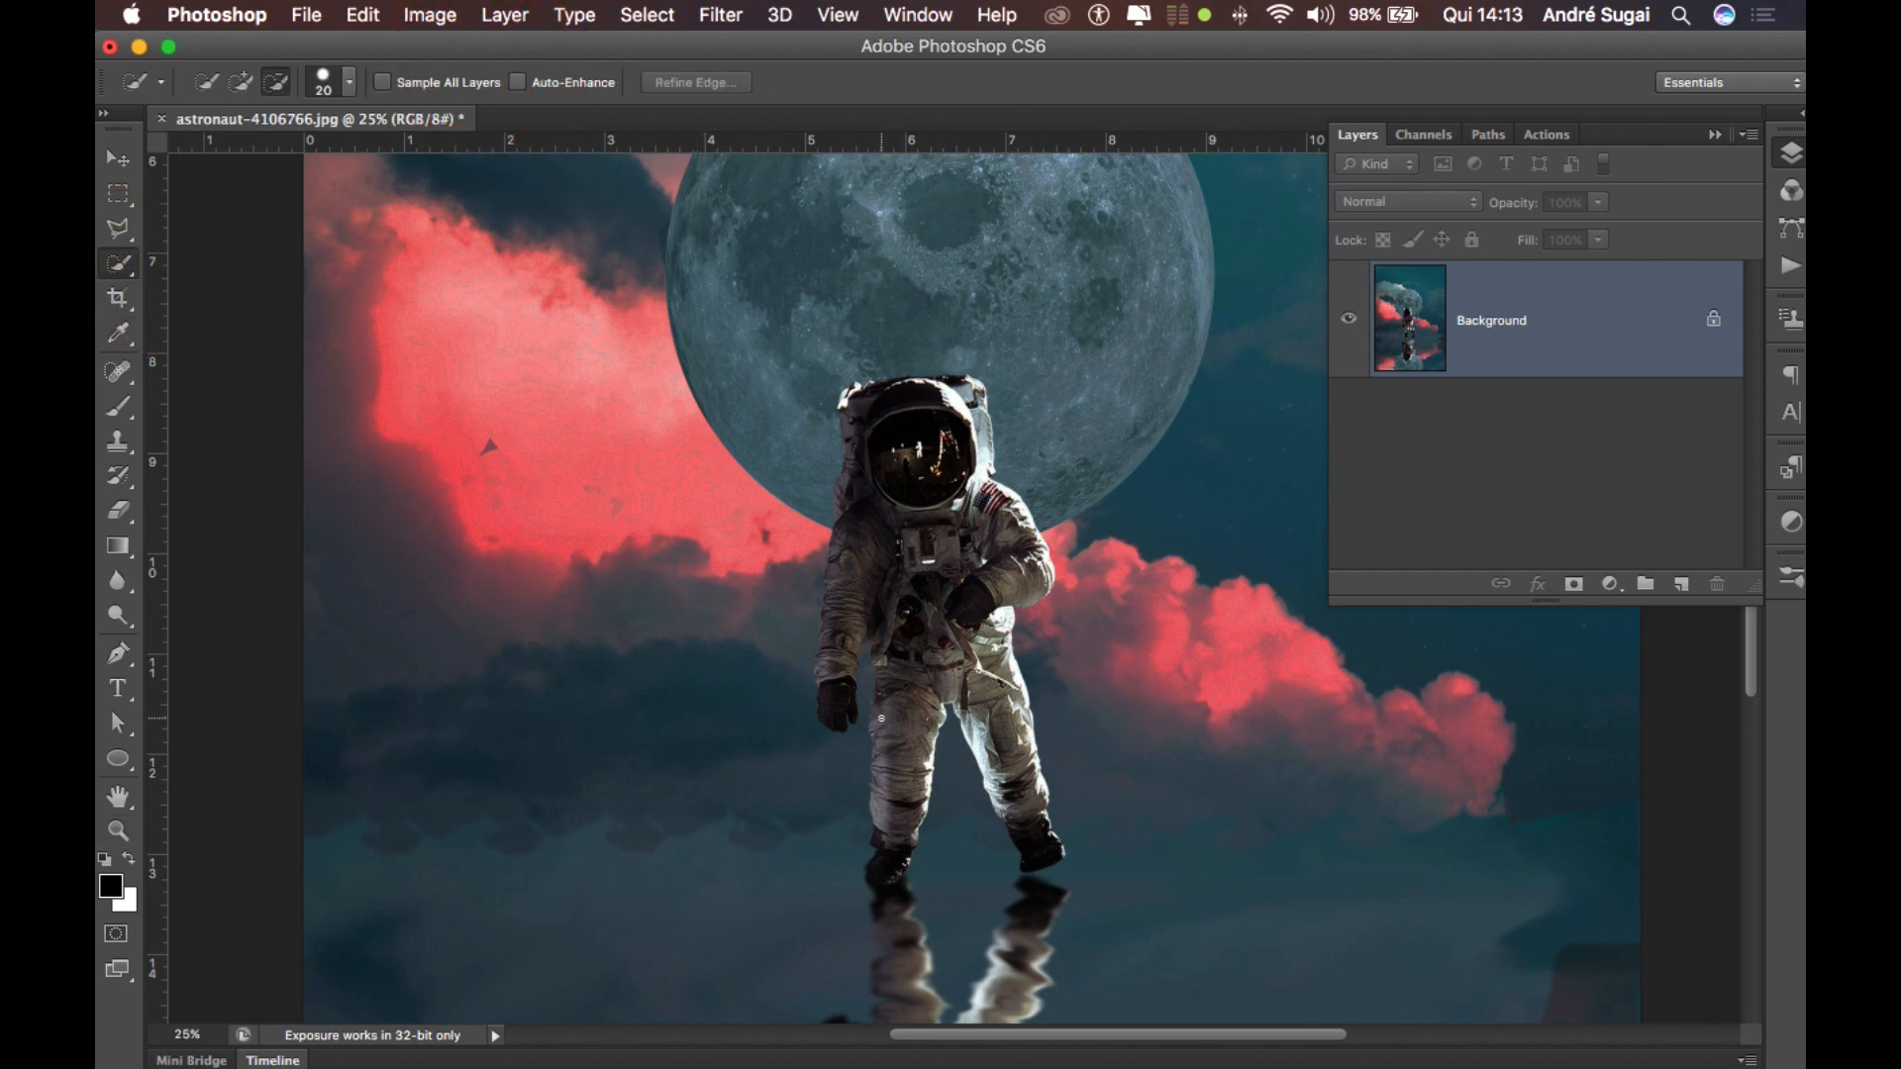
key(bracketright)
mouse_move(836, 677)
mouse_down()
mouse_move(853, 401)
mouse_move(965, 395)
mouse_move(1020, 579)
mouse_move(968, 619)
mouse_move(1038, 843)
mouse_move(963, 691)
mouse_move(904, 667)
mouse_move(887, 872)
mouse_move(881, 750)
mouse_up()
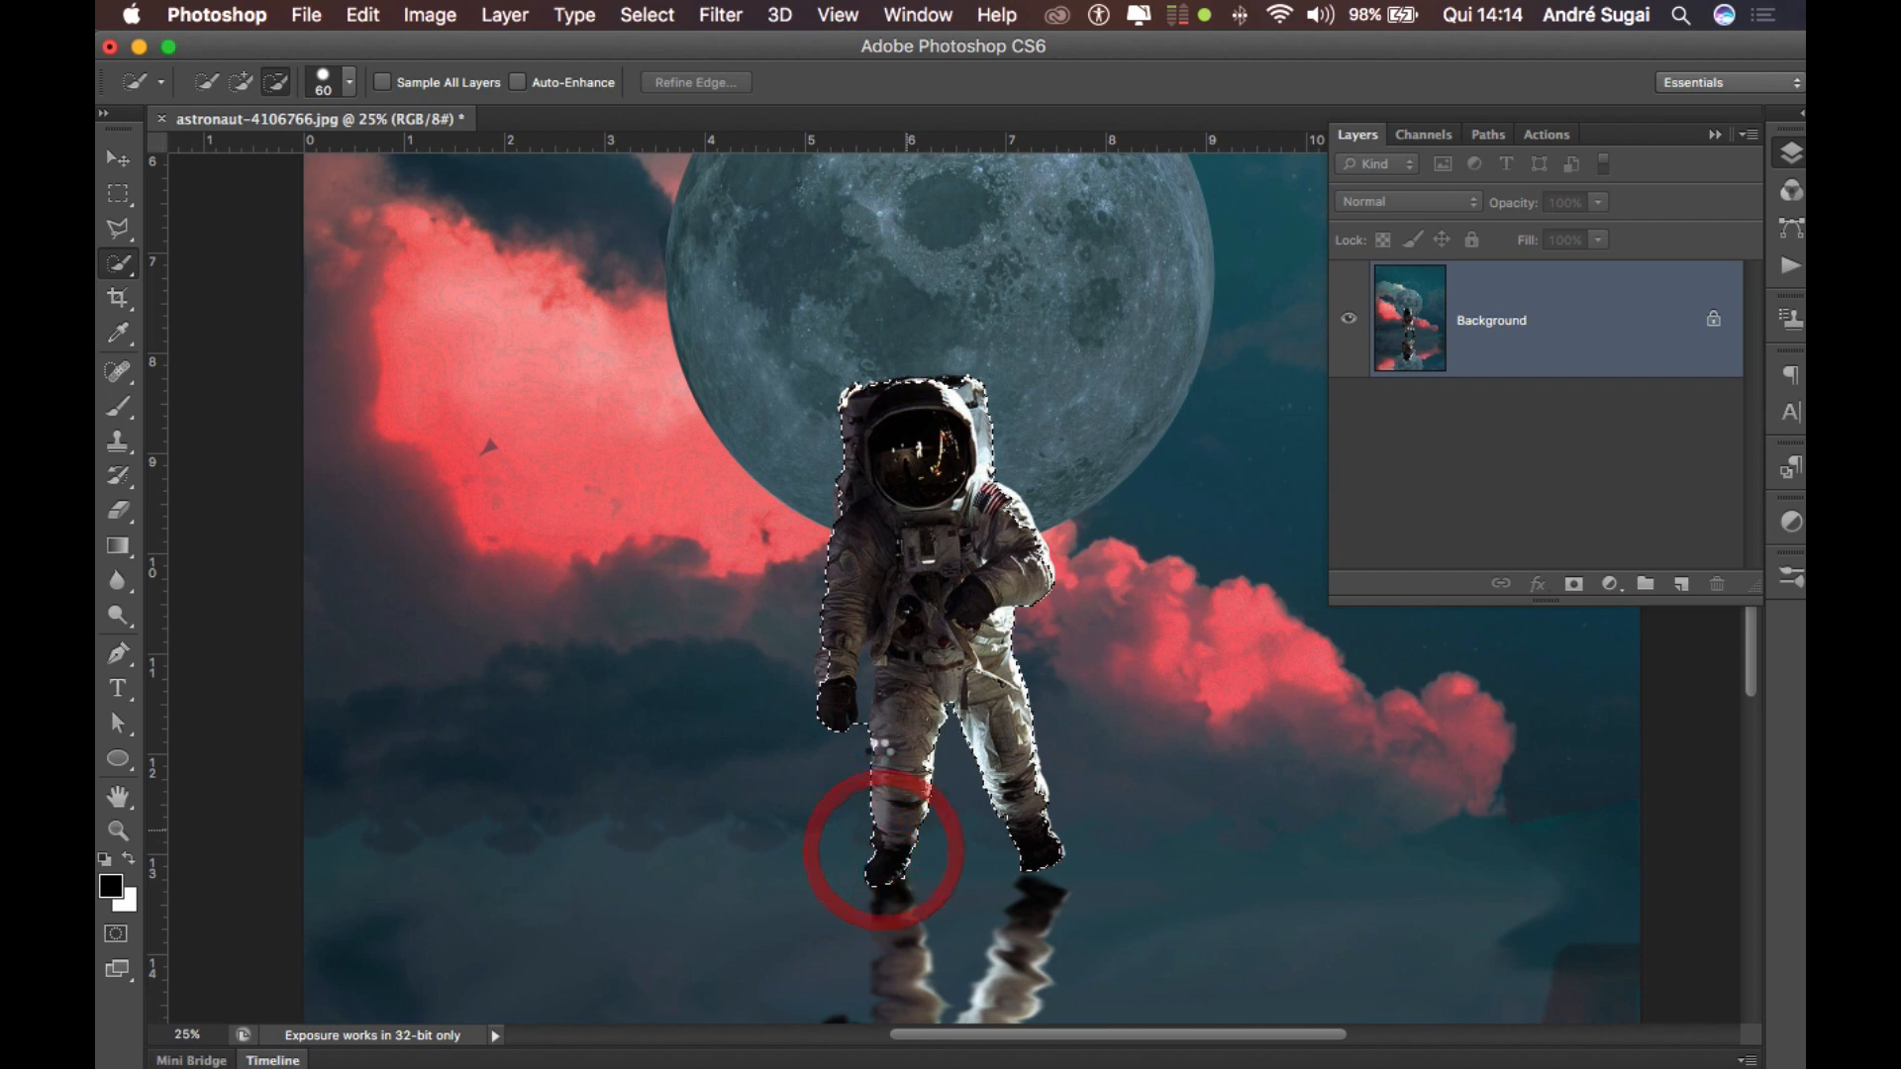
Refine the astronaut selection with brush size 25, adding the missed sleeve edge and subtracting the gap between the lowered arm and the leg.
key(z)
click(871, 681)
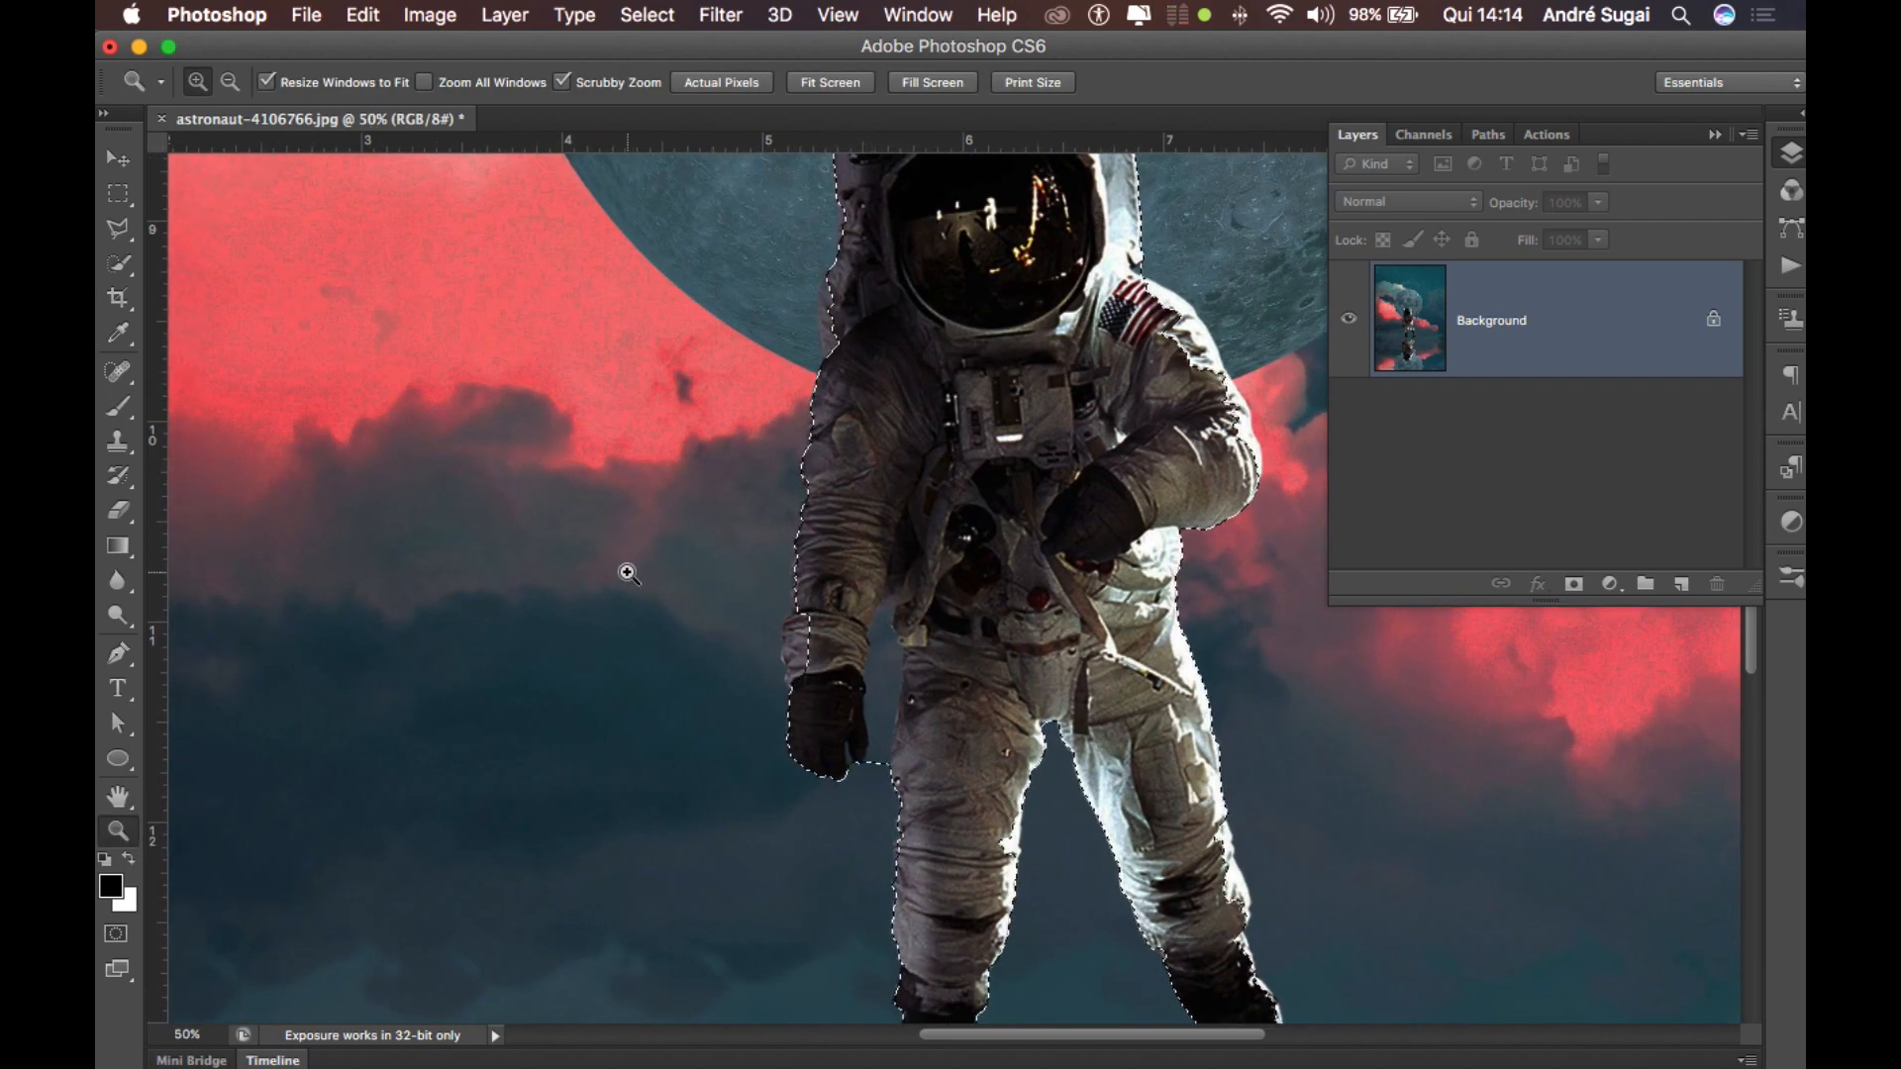
click(118, 264)
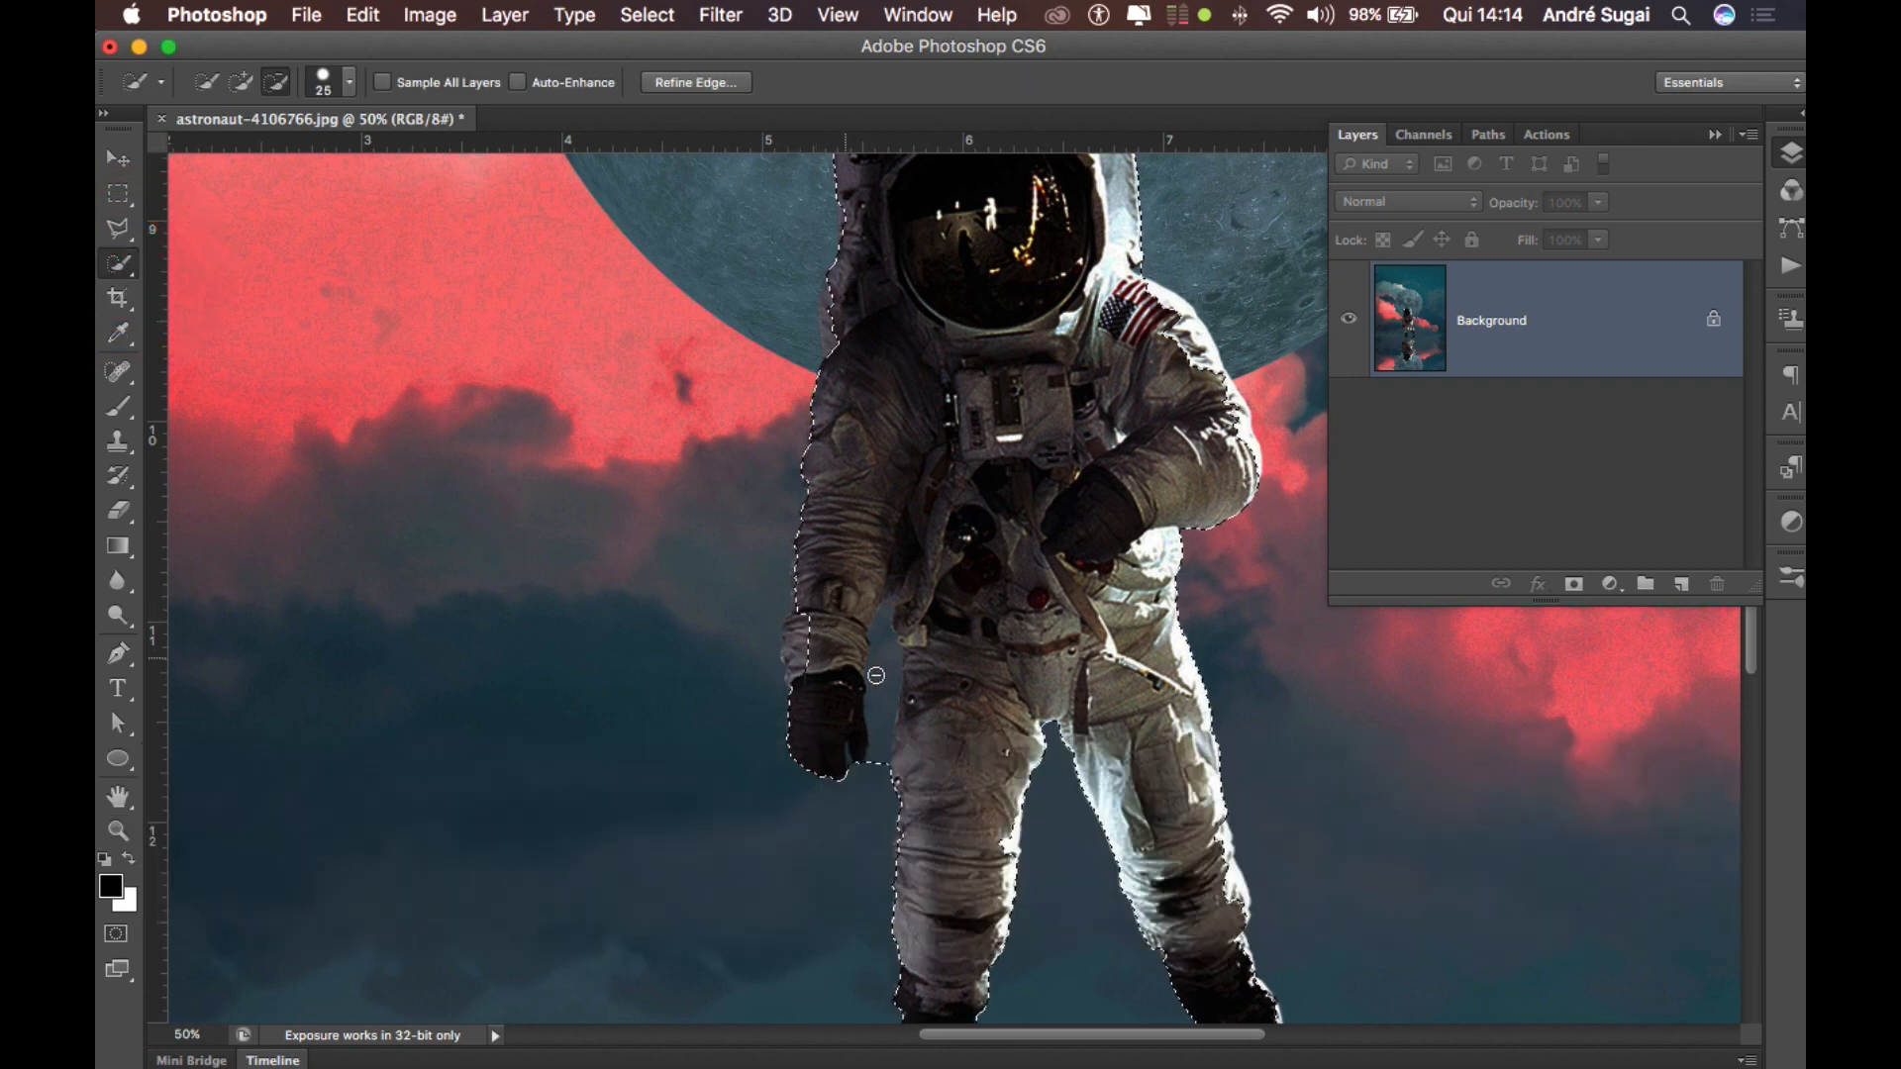
drag(911, 713, 934, 624)
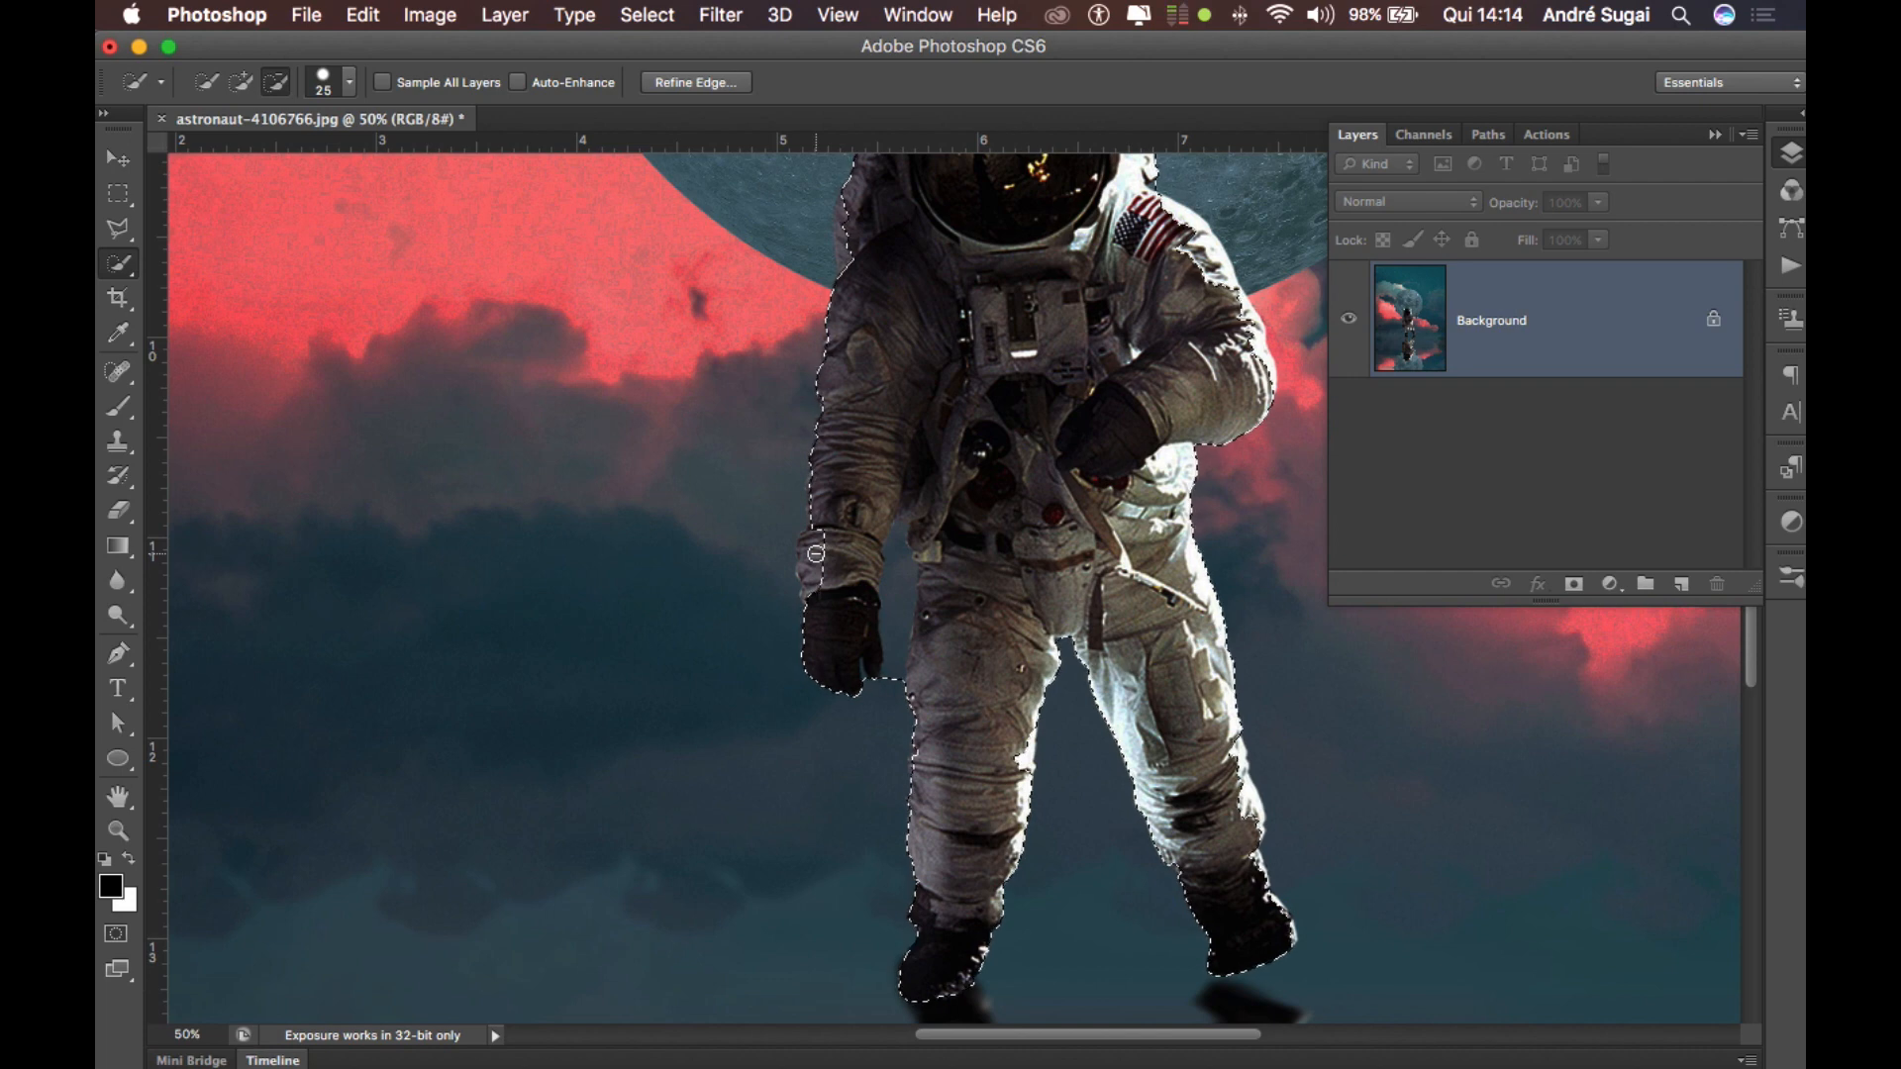
key(shift)
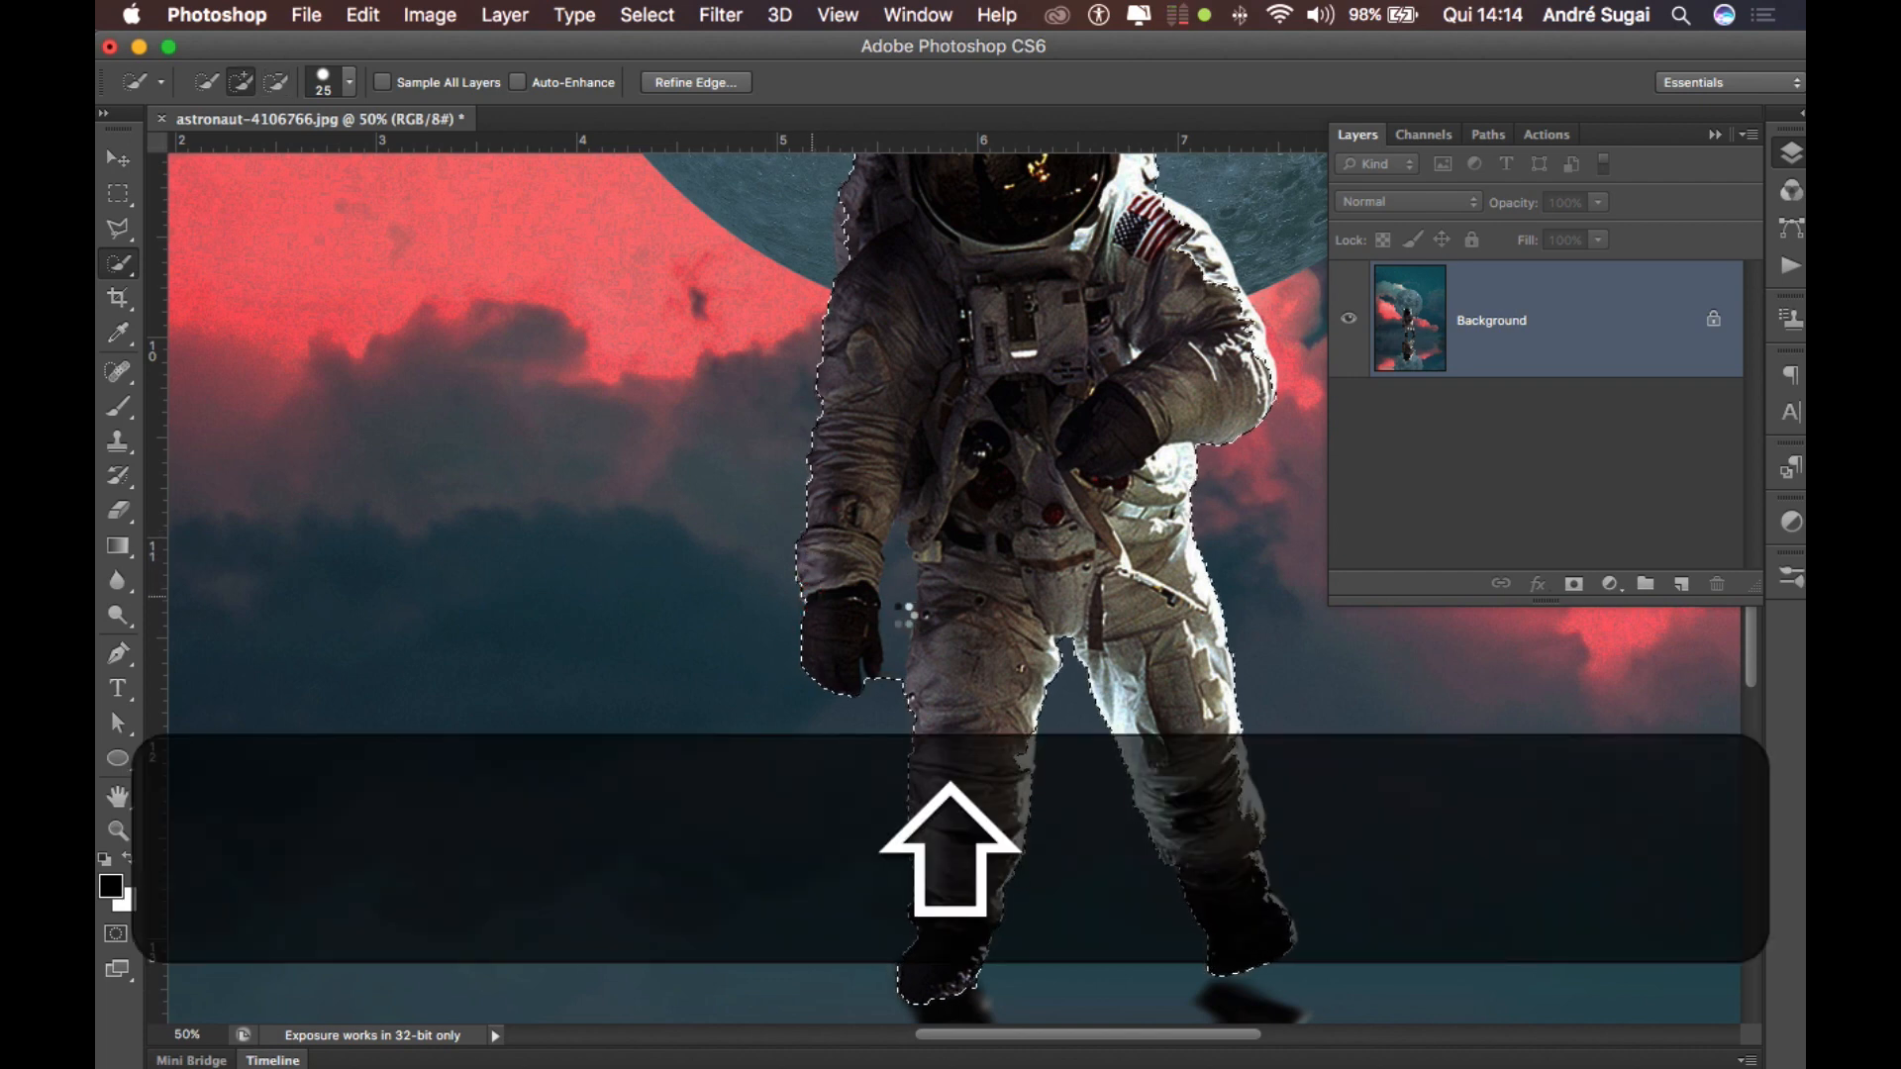
scroll(907, 614, down, 1)
key(alt)
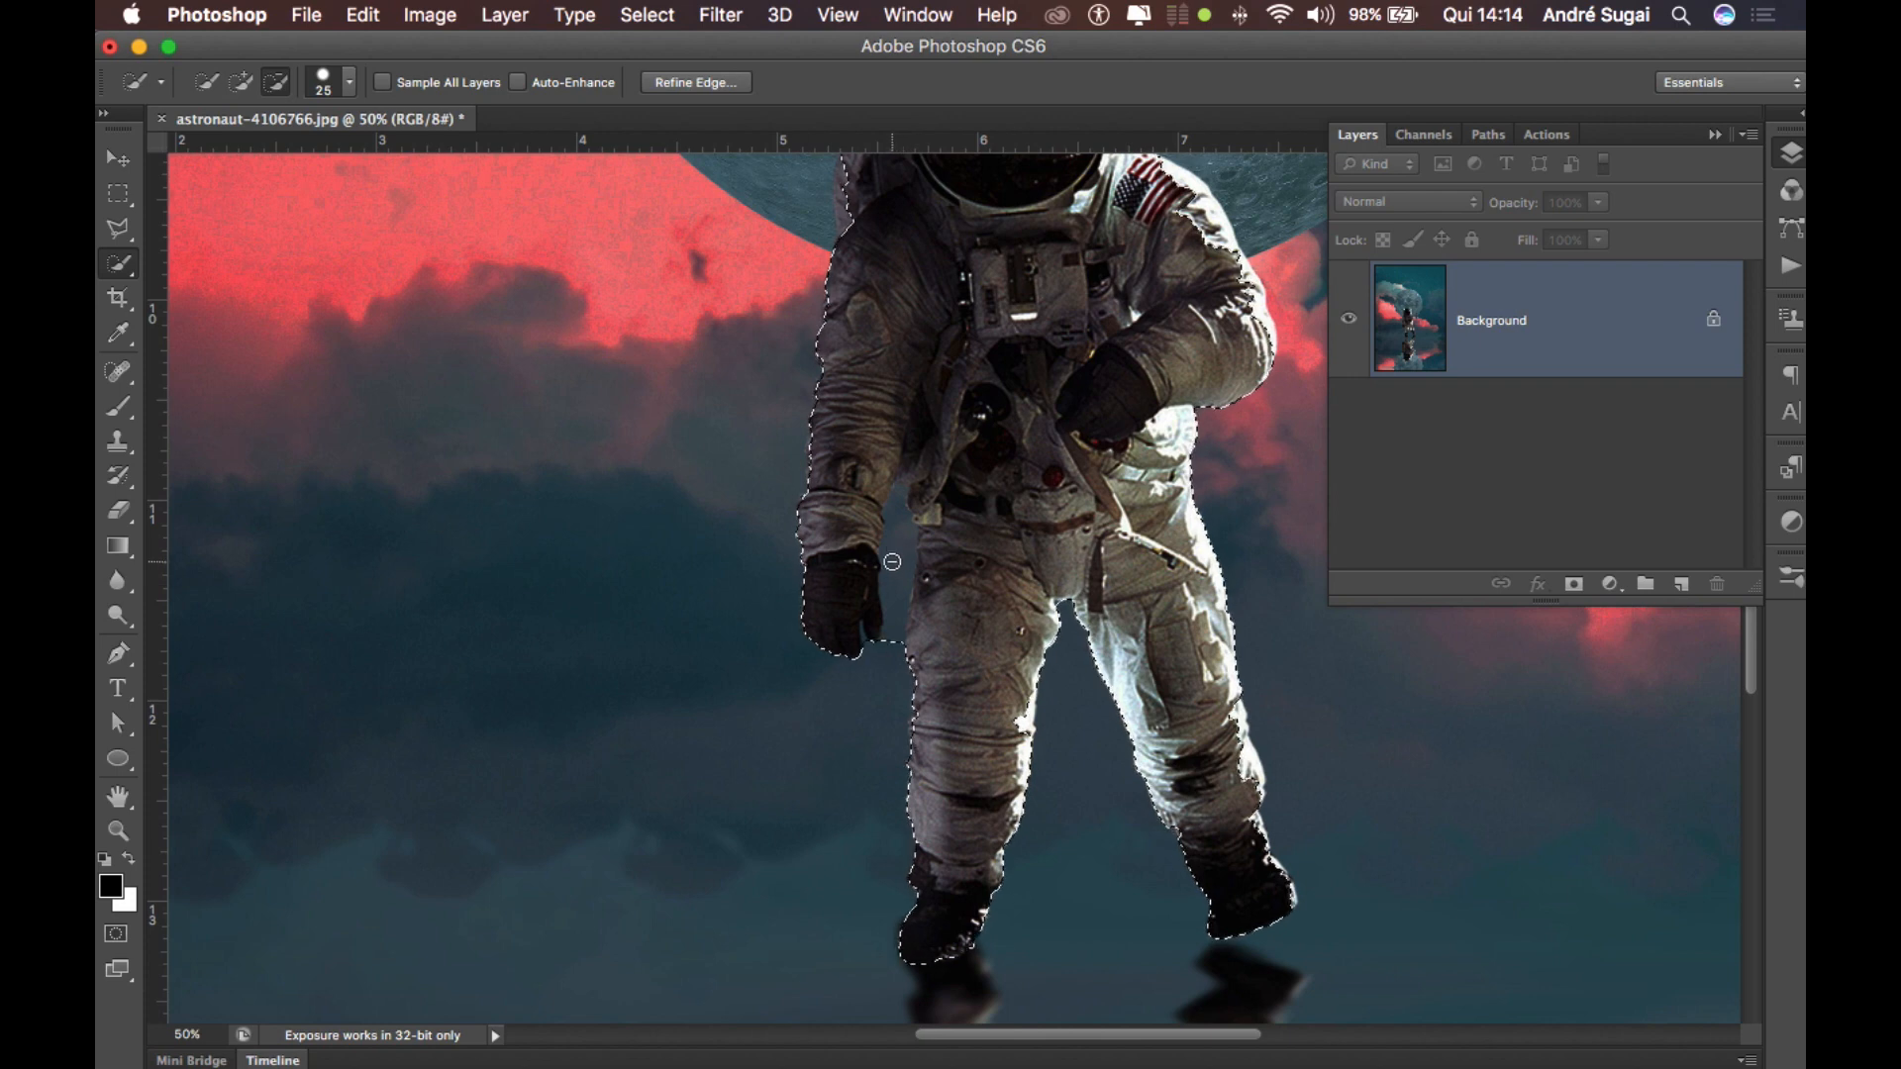
key(alt)
mouse_move(892, 561)
mouse_down()
mouse_move(892, 641)
mouse_move(898, 505)
mouse_up()
Add the missed edges of the helmet and backpack to the astronaut selection.
key(space)
drag(1110, 389, 1105, 696)
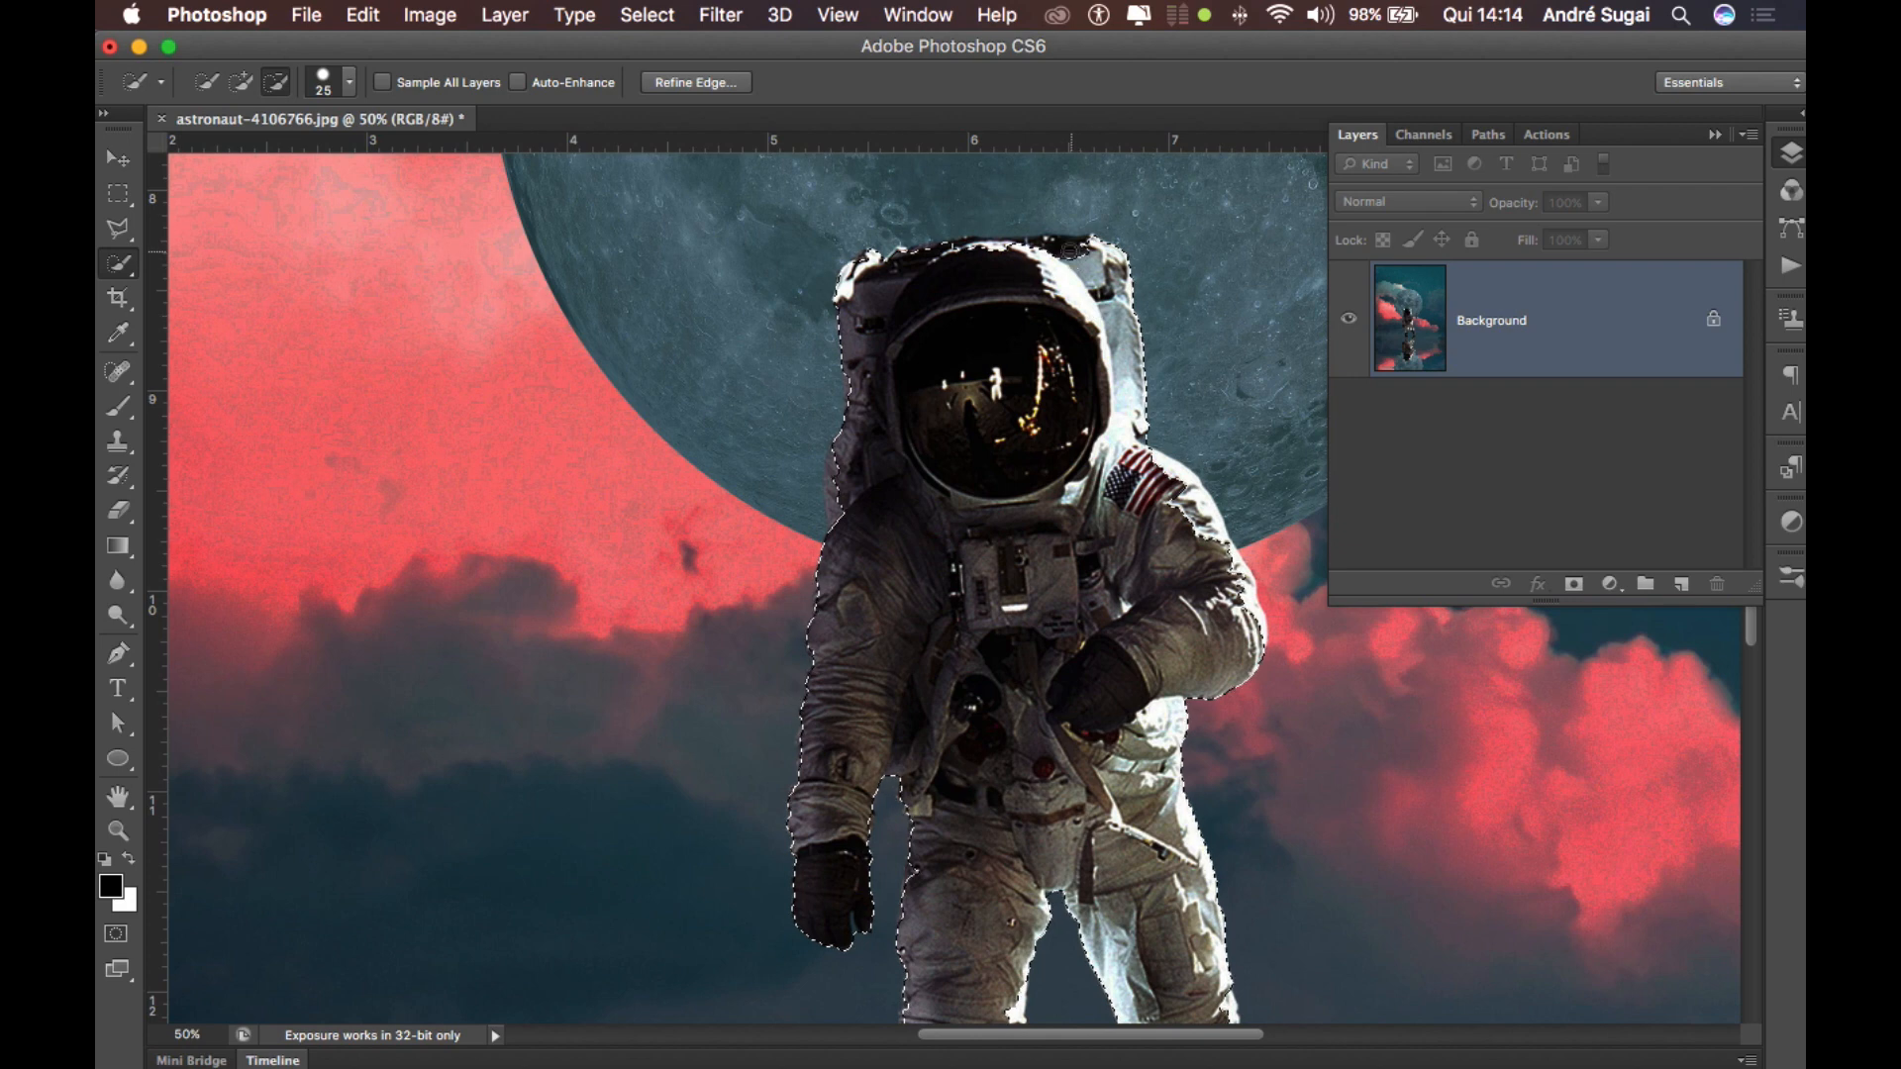
key(shift)
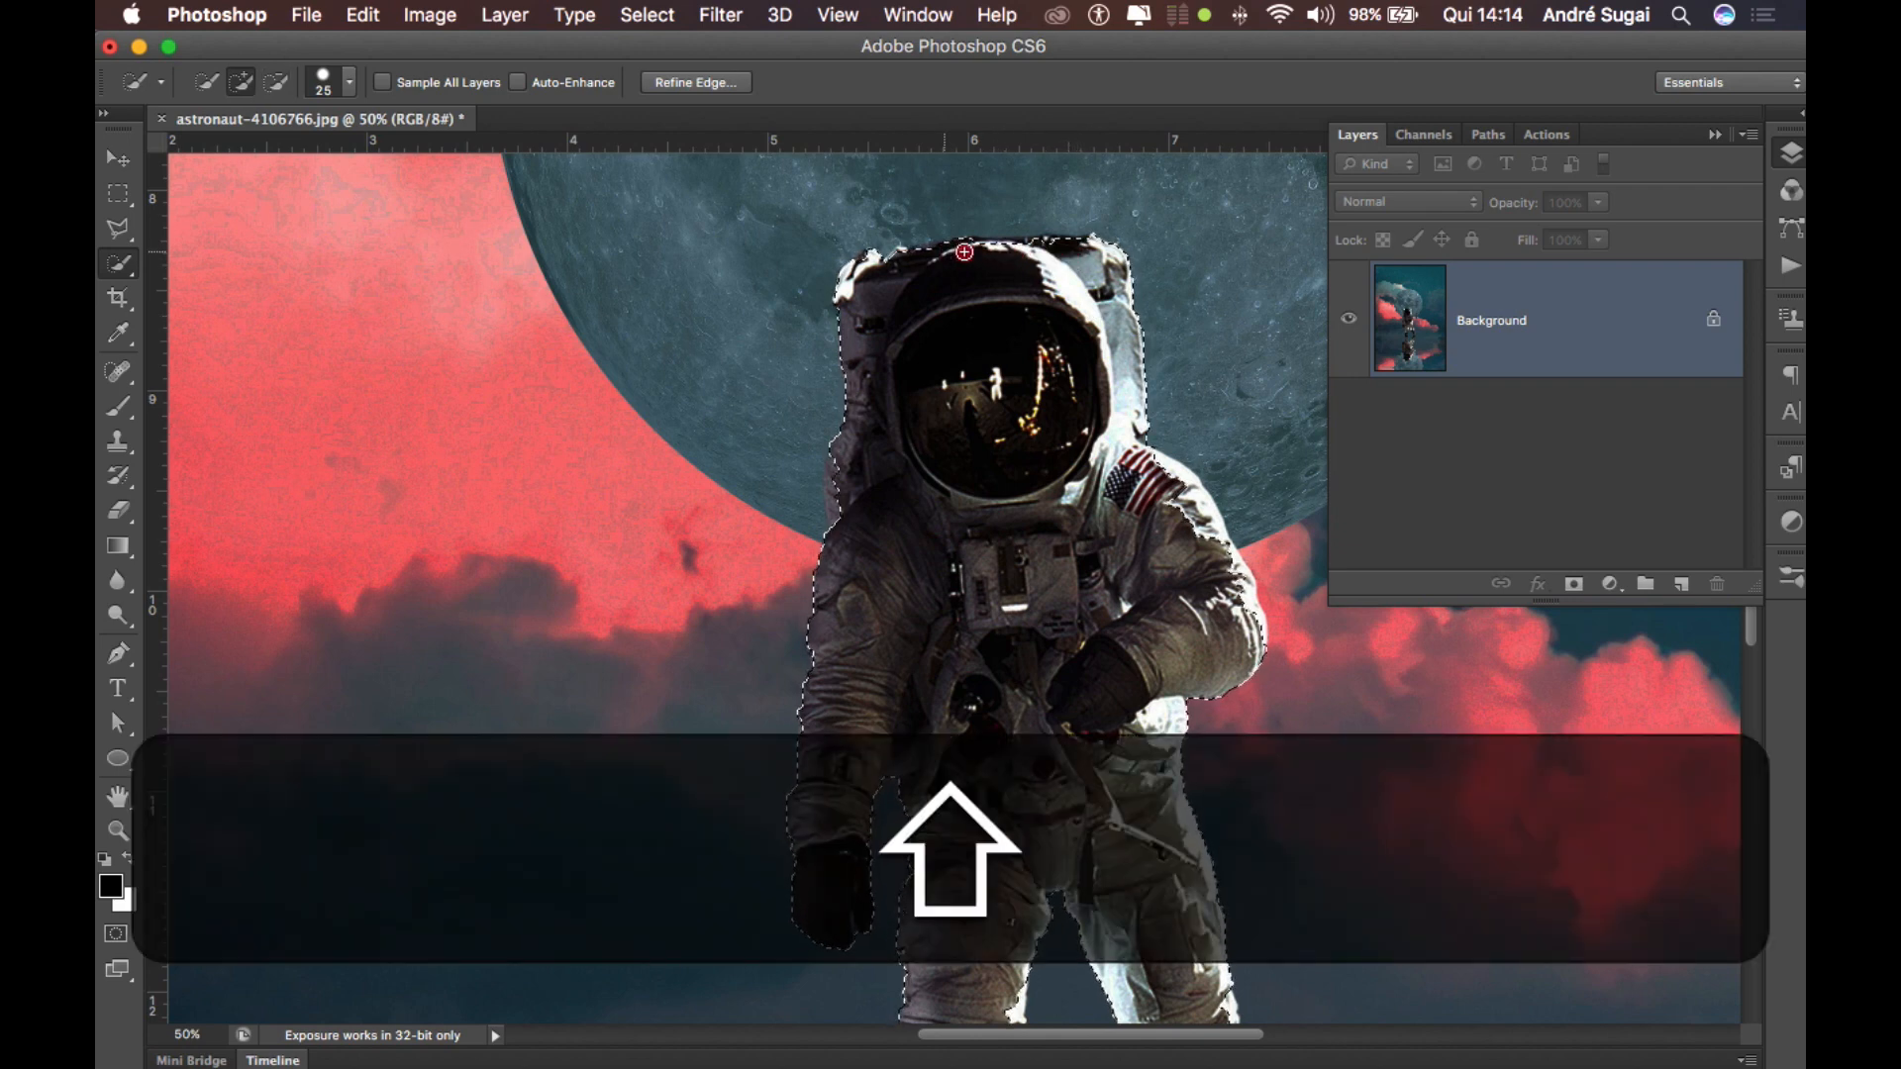
click(867, 281)
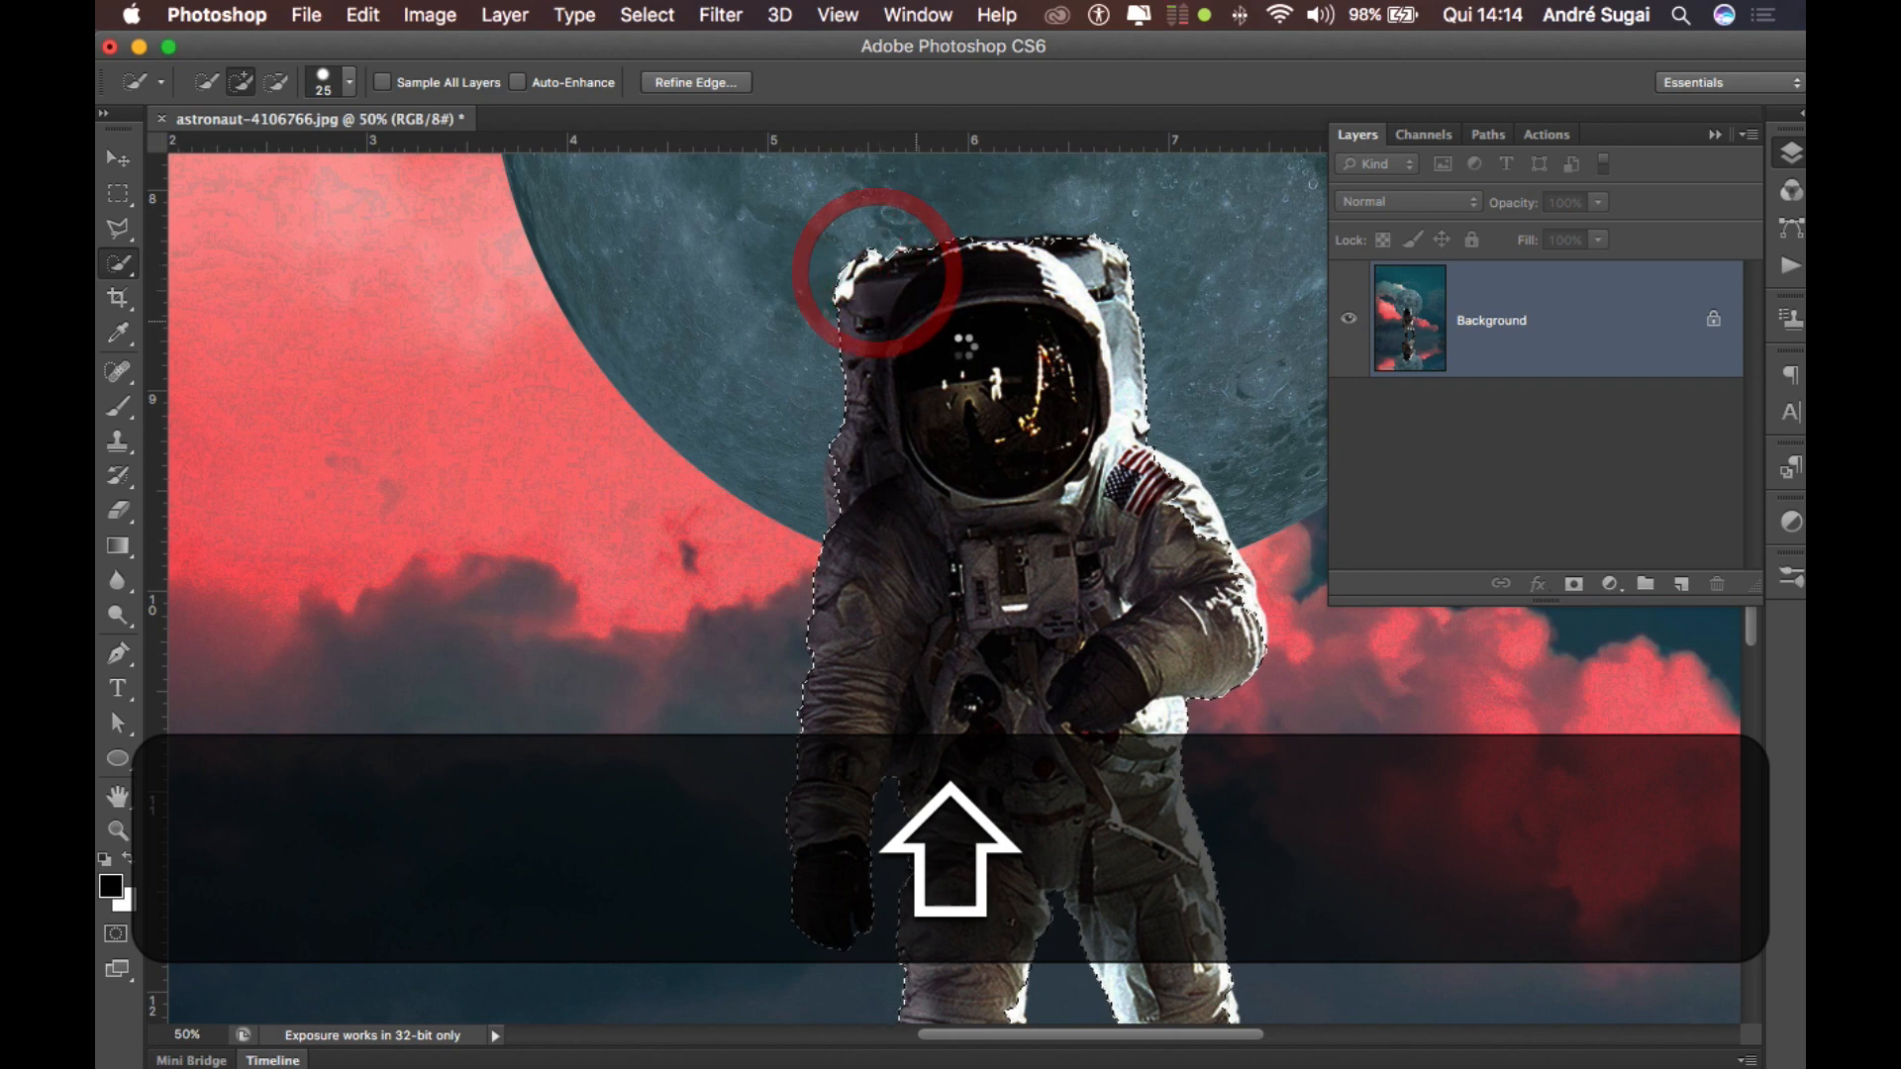
key(shift)
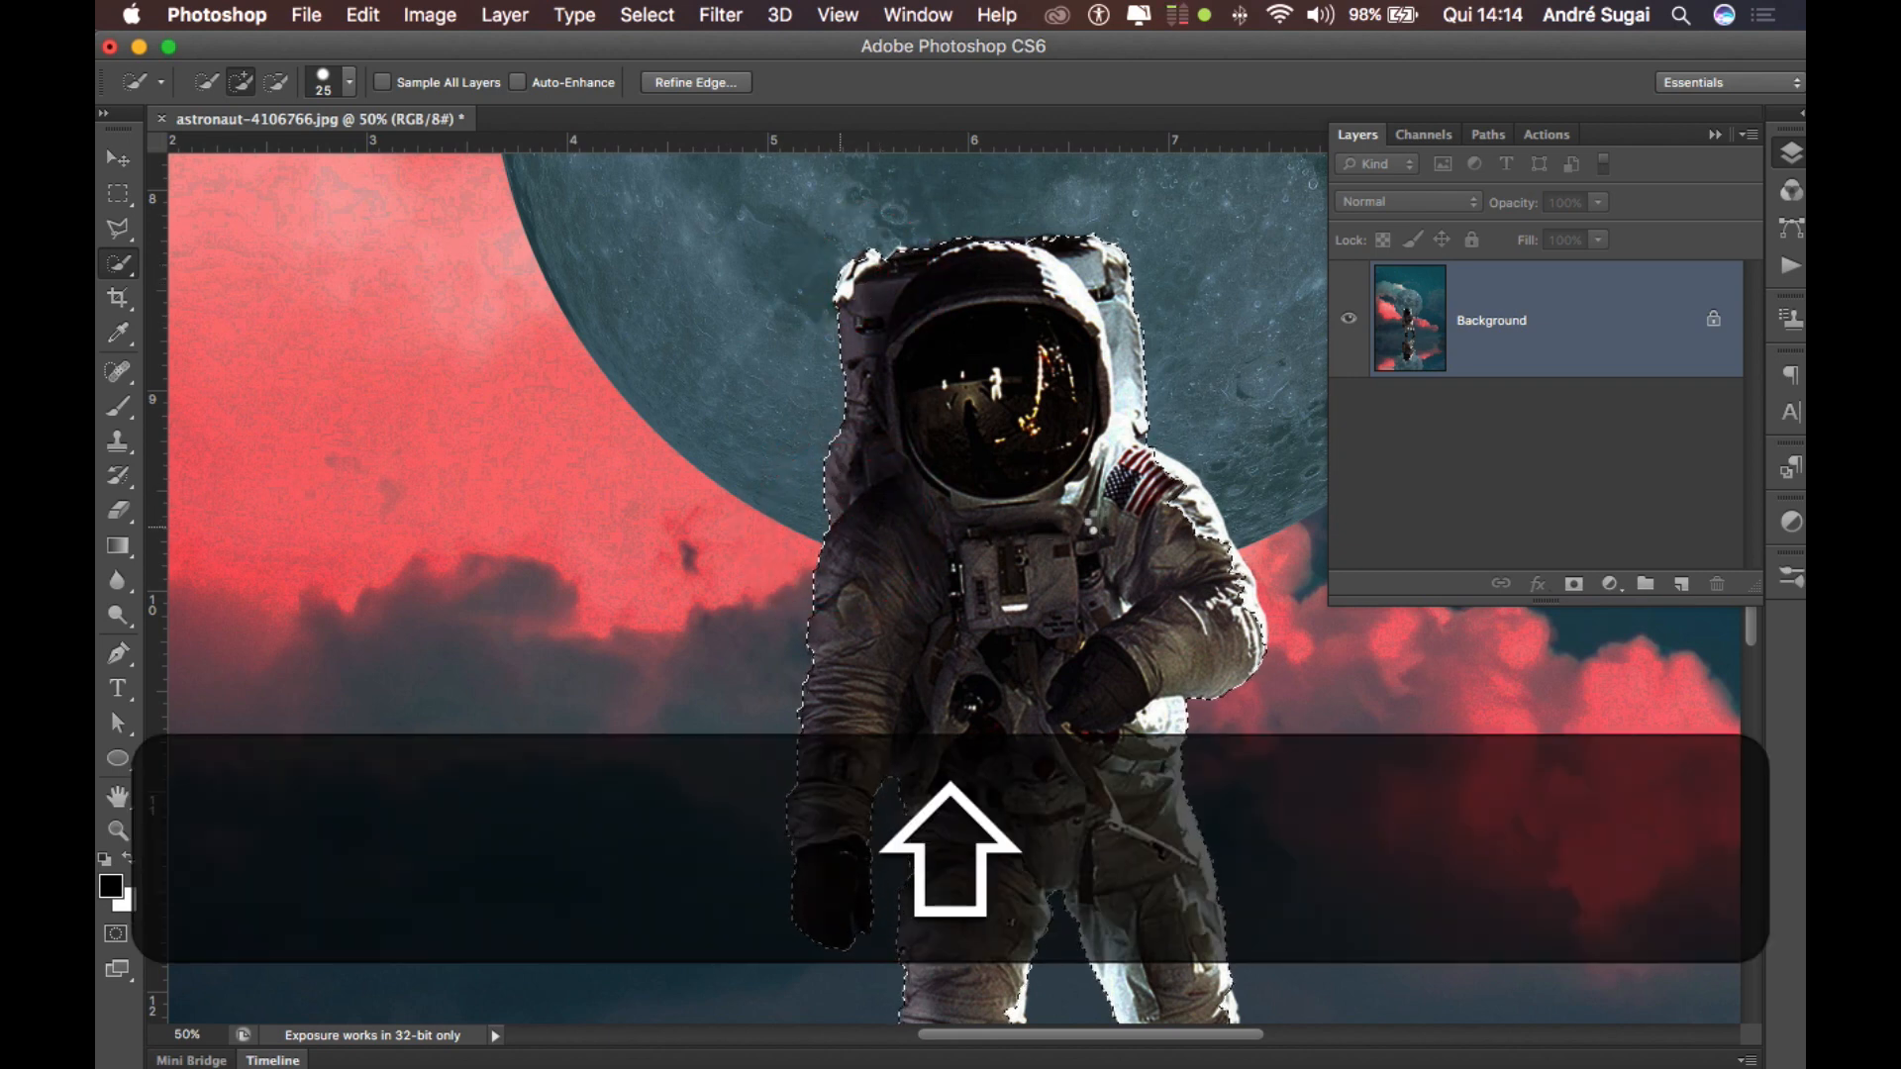
key(shift)
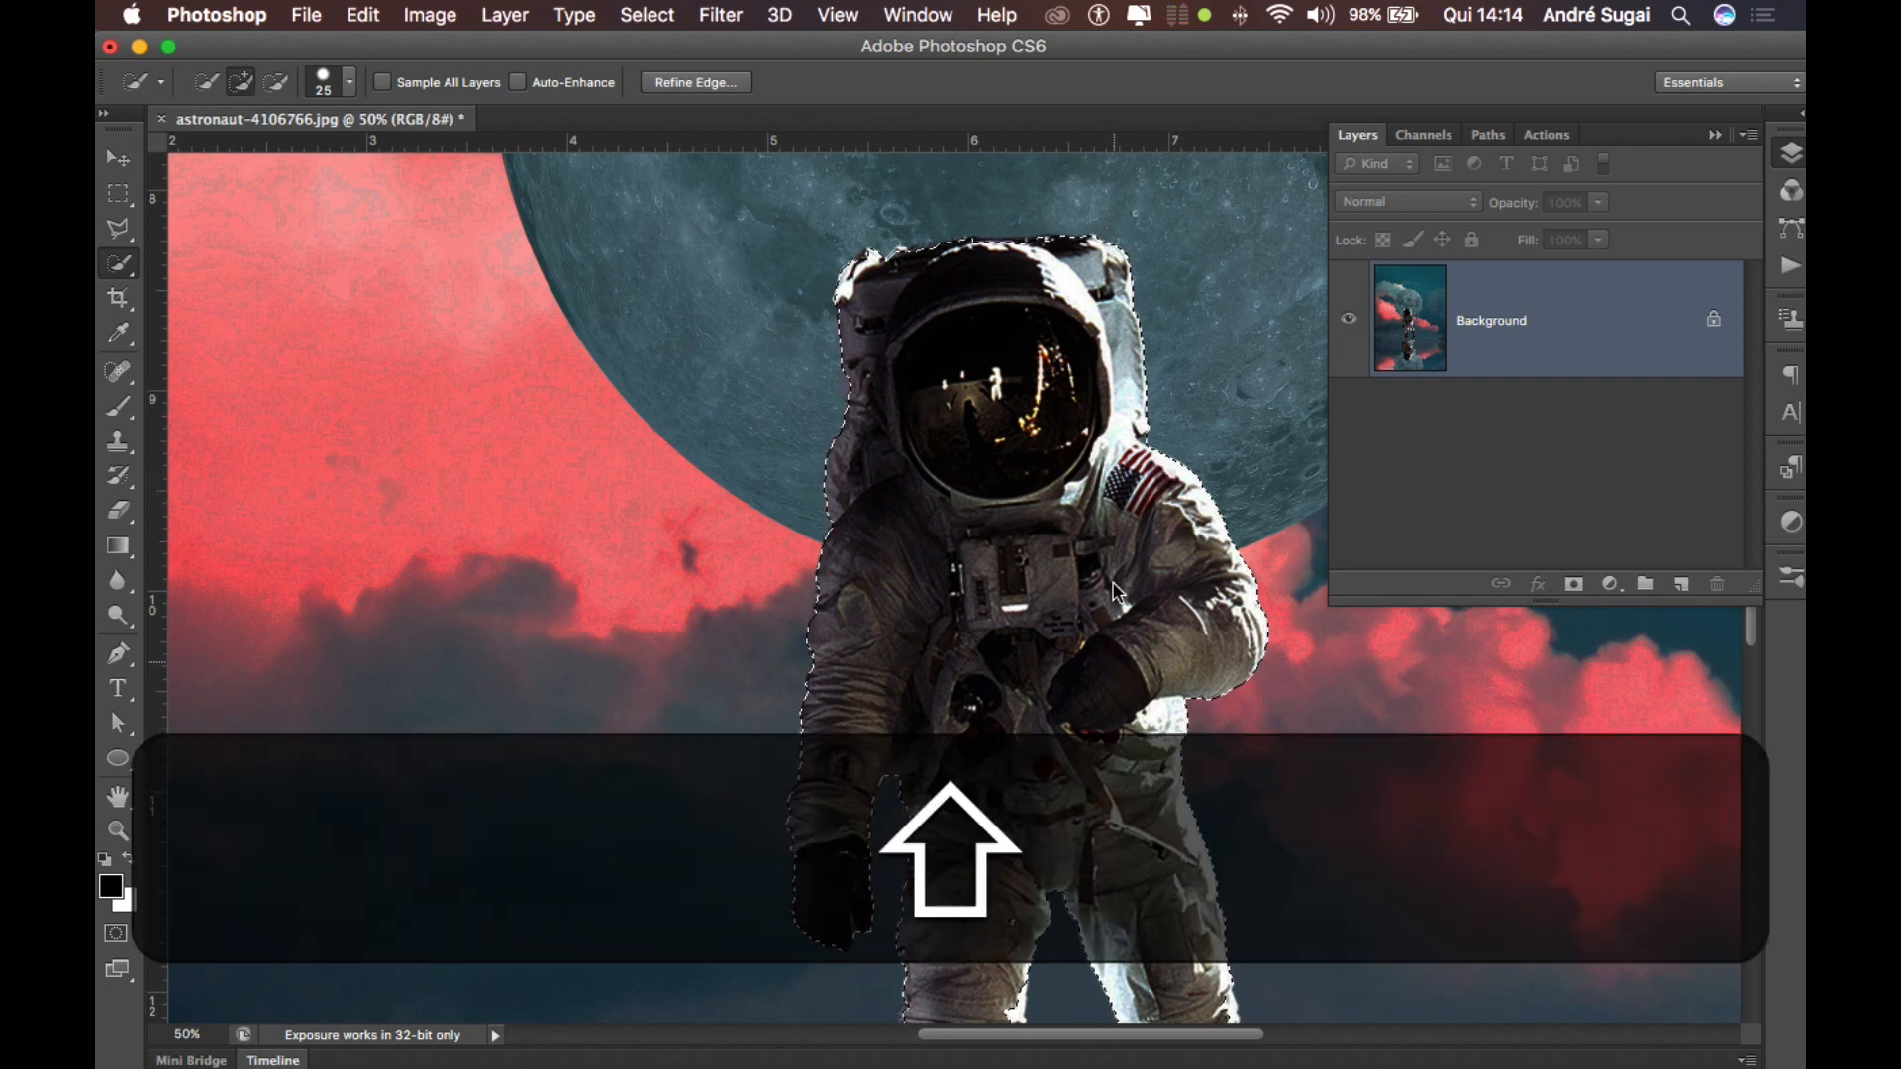
key(alt)
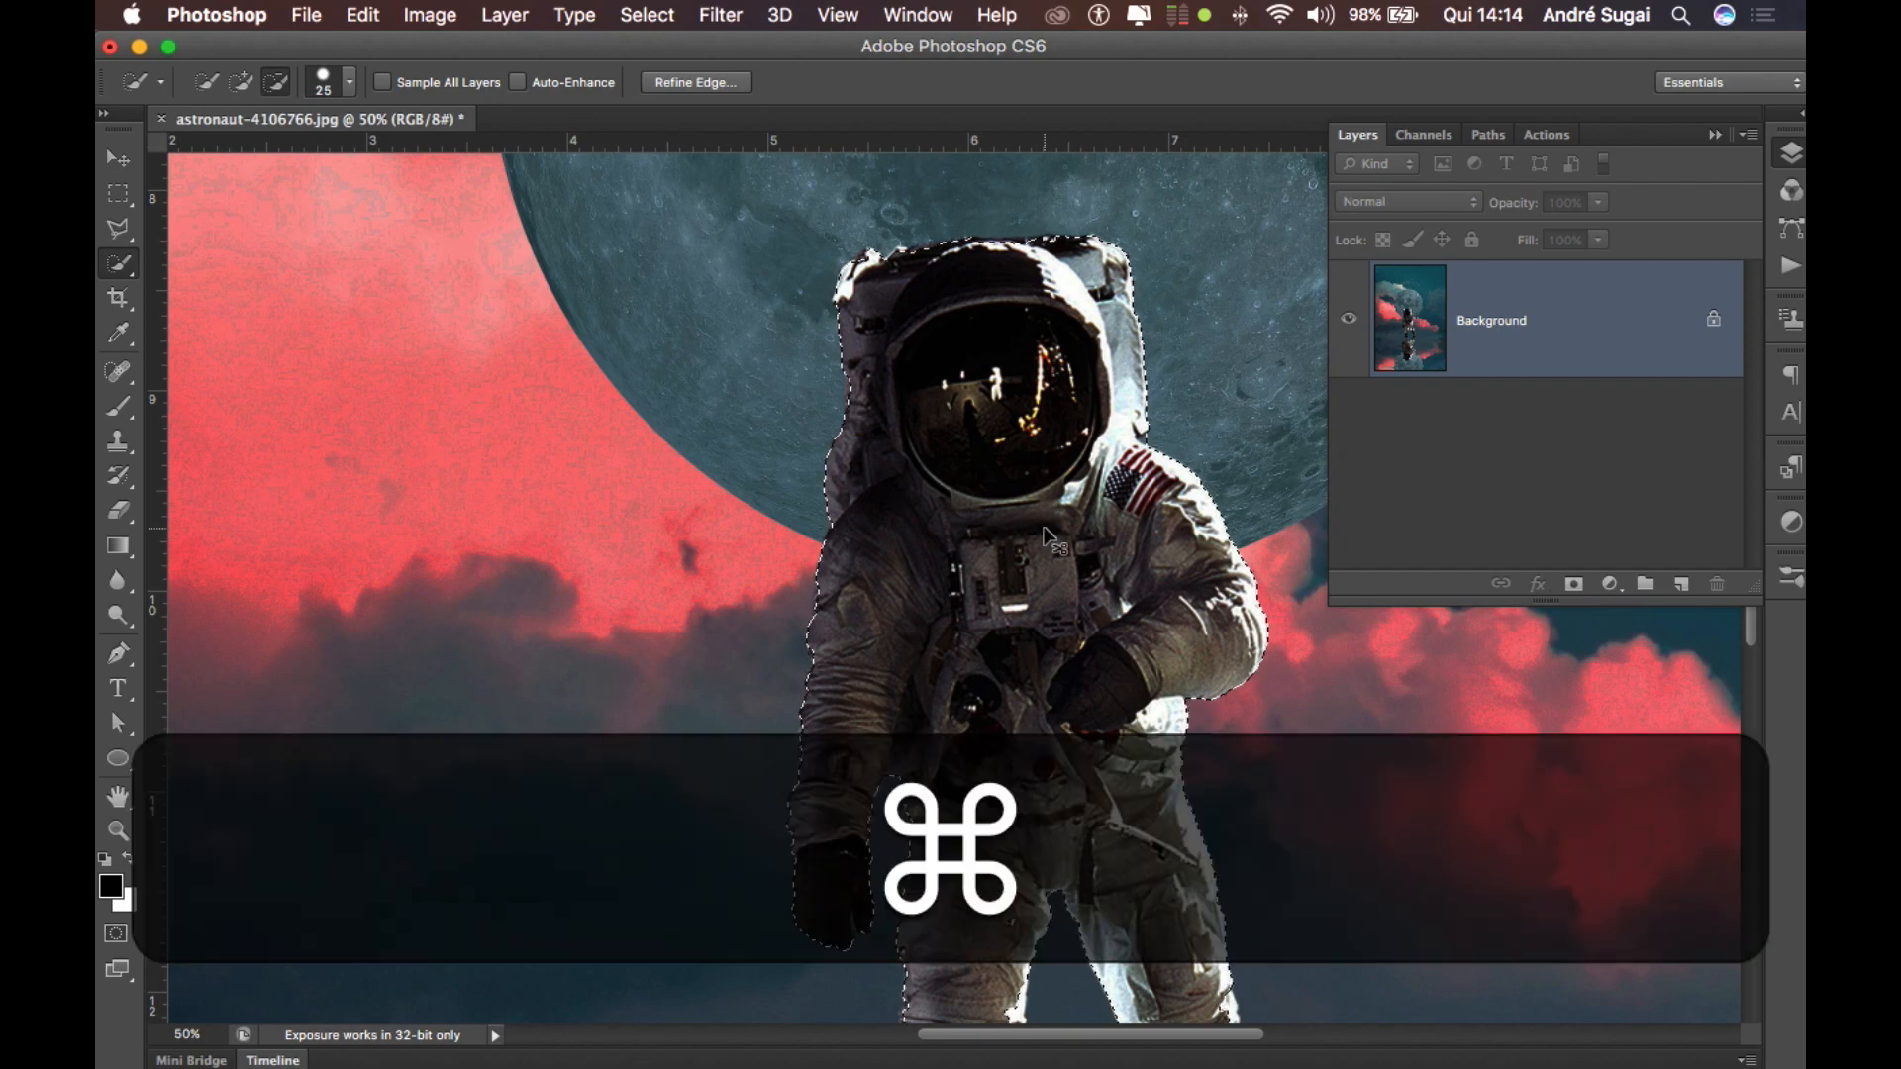
Copy the selected astronaut to a new layer and check the cut-out by temporarily hiding the Background layer.
key(super+minus)
key(super+minus)
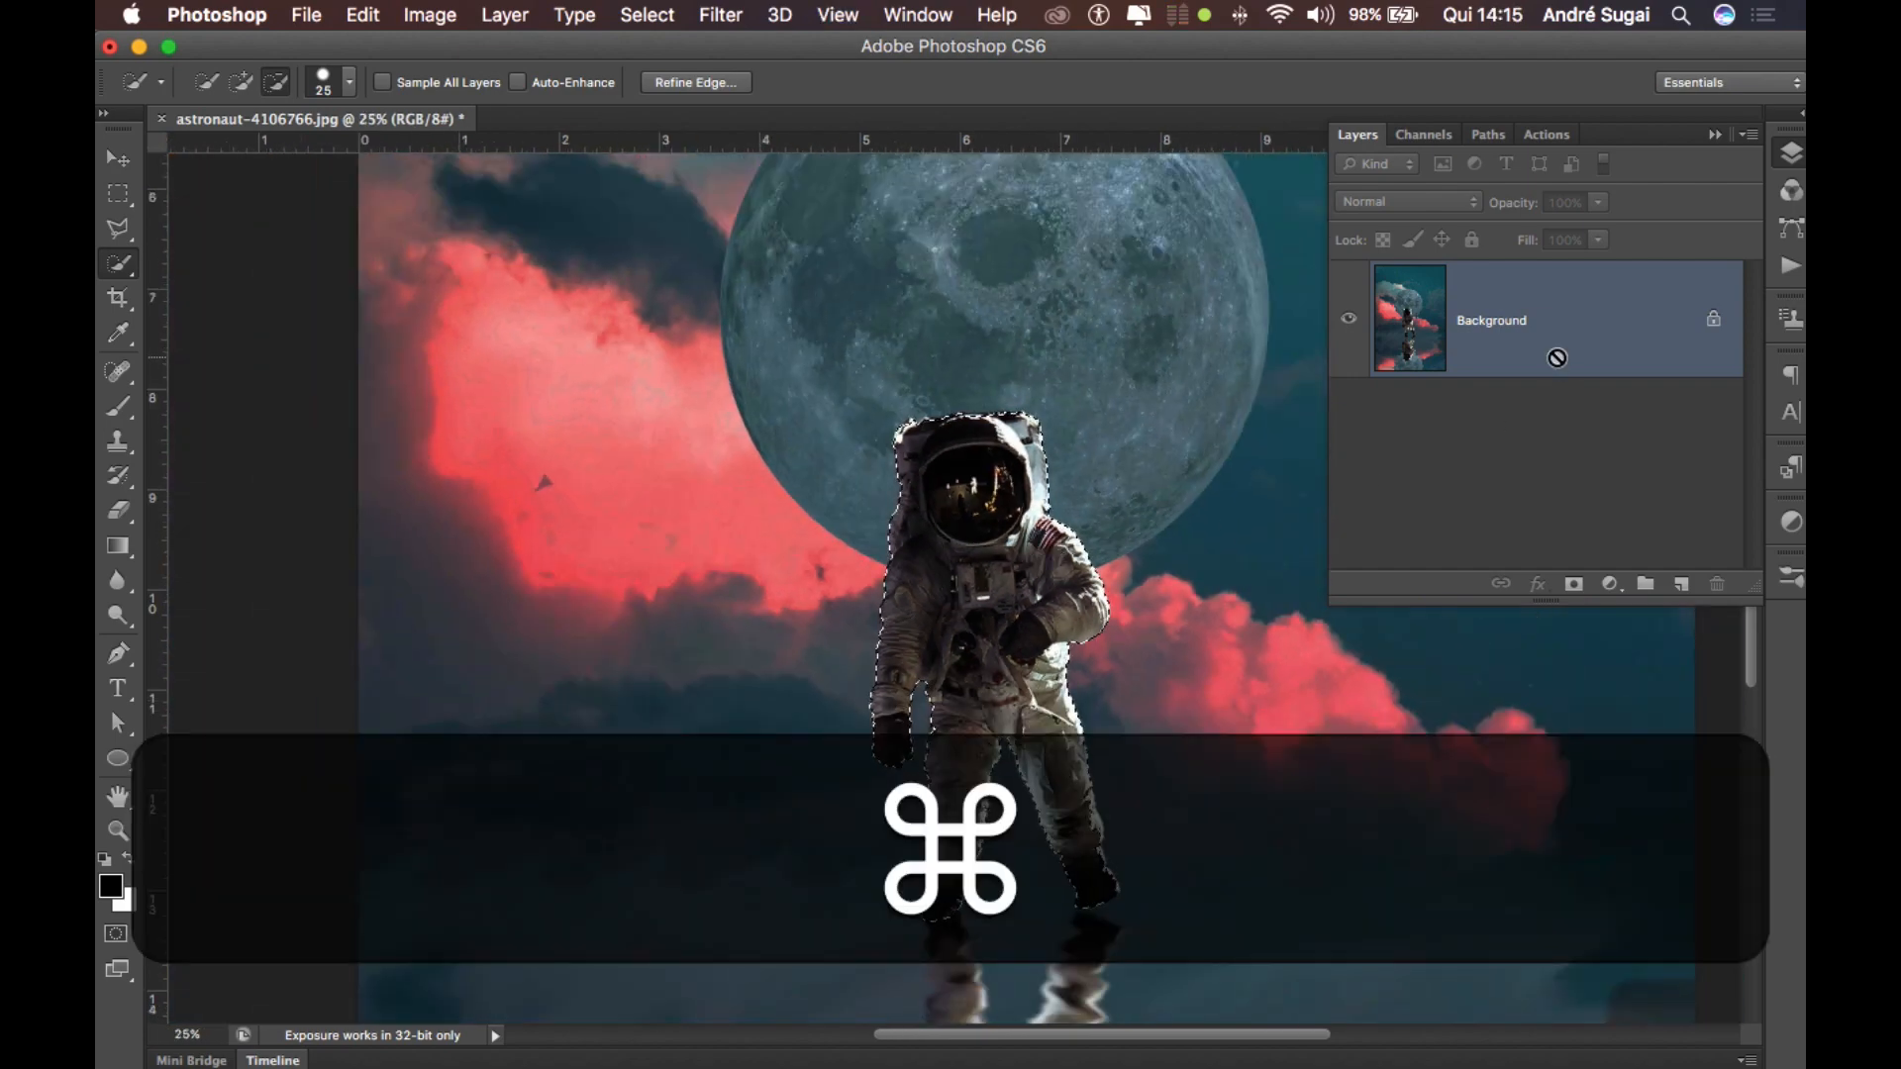
key(super+j)
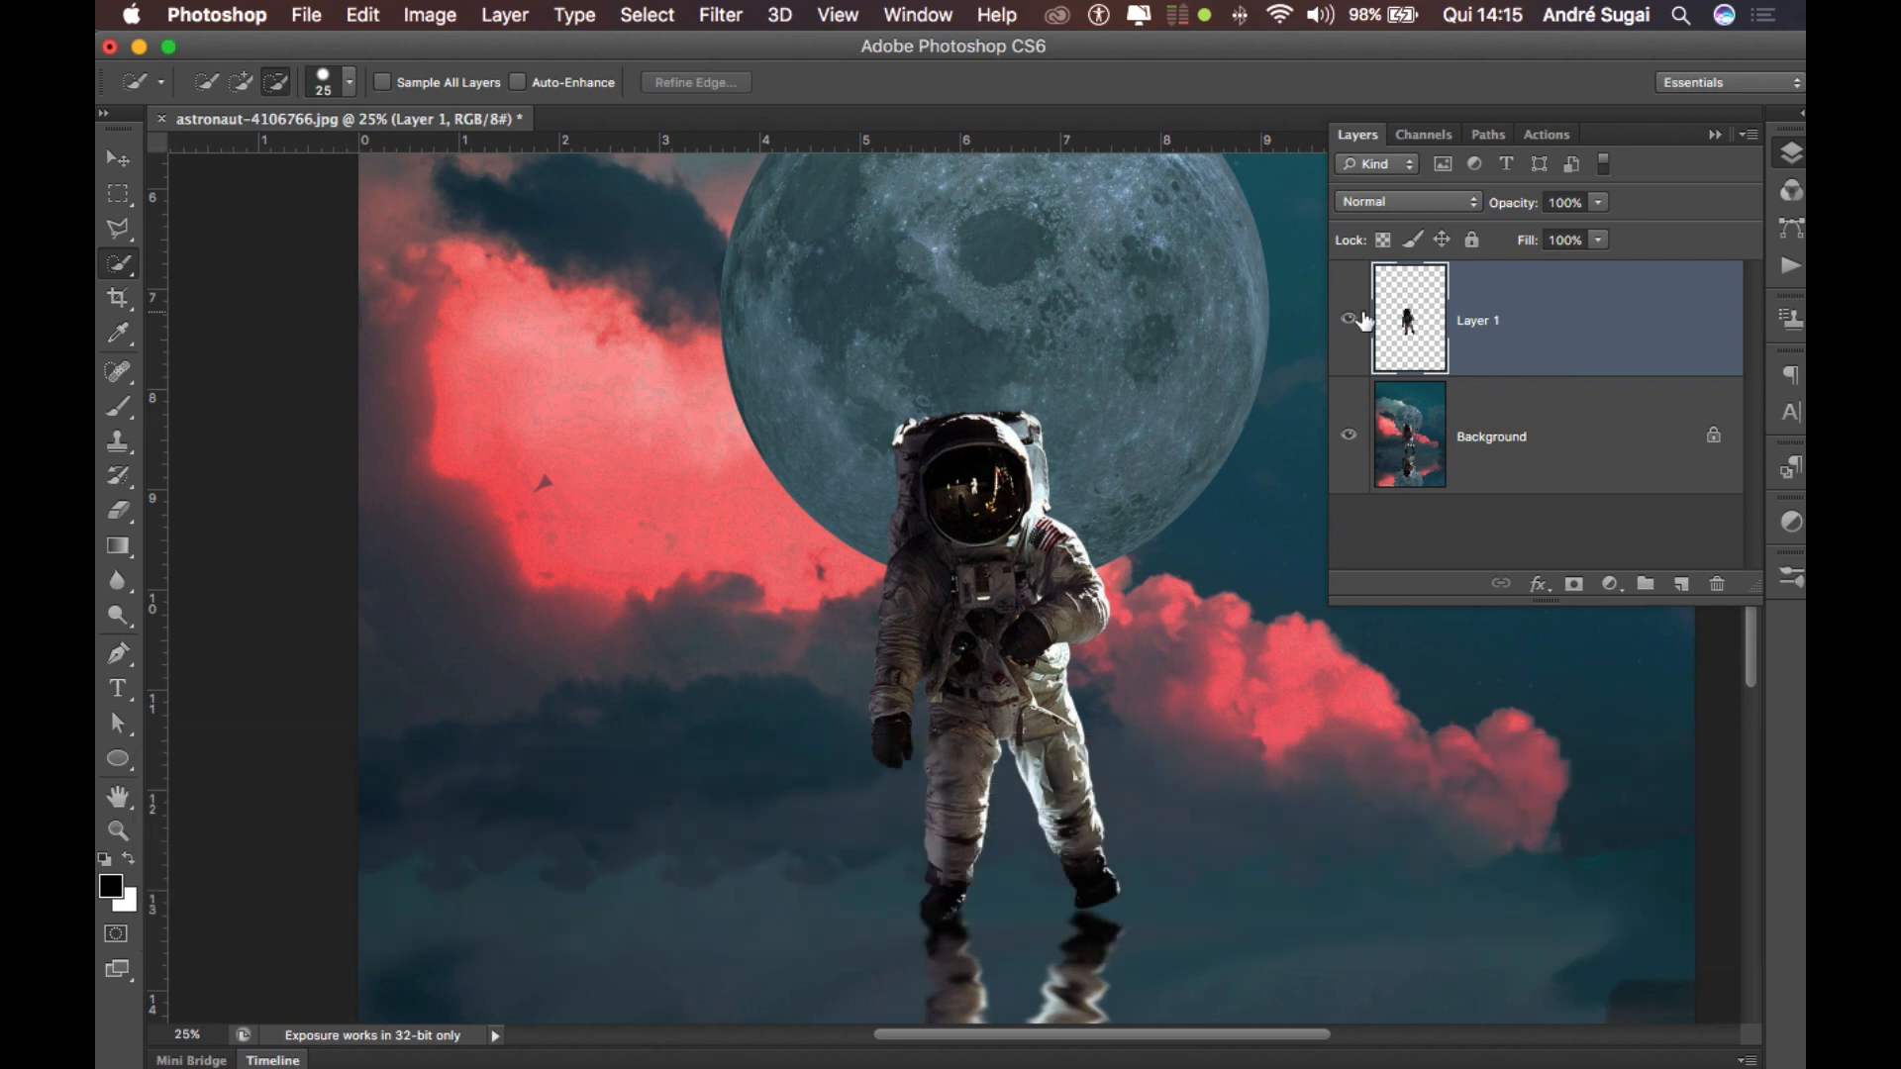
click(1348, 439)
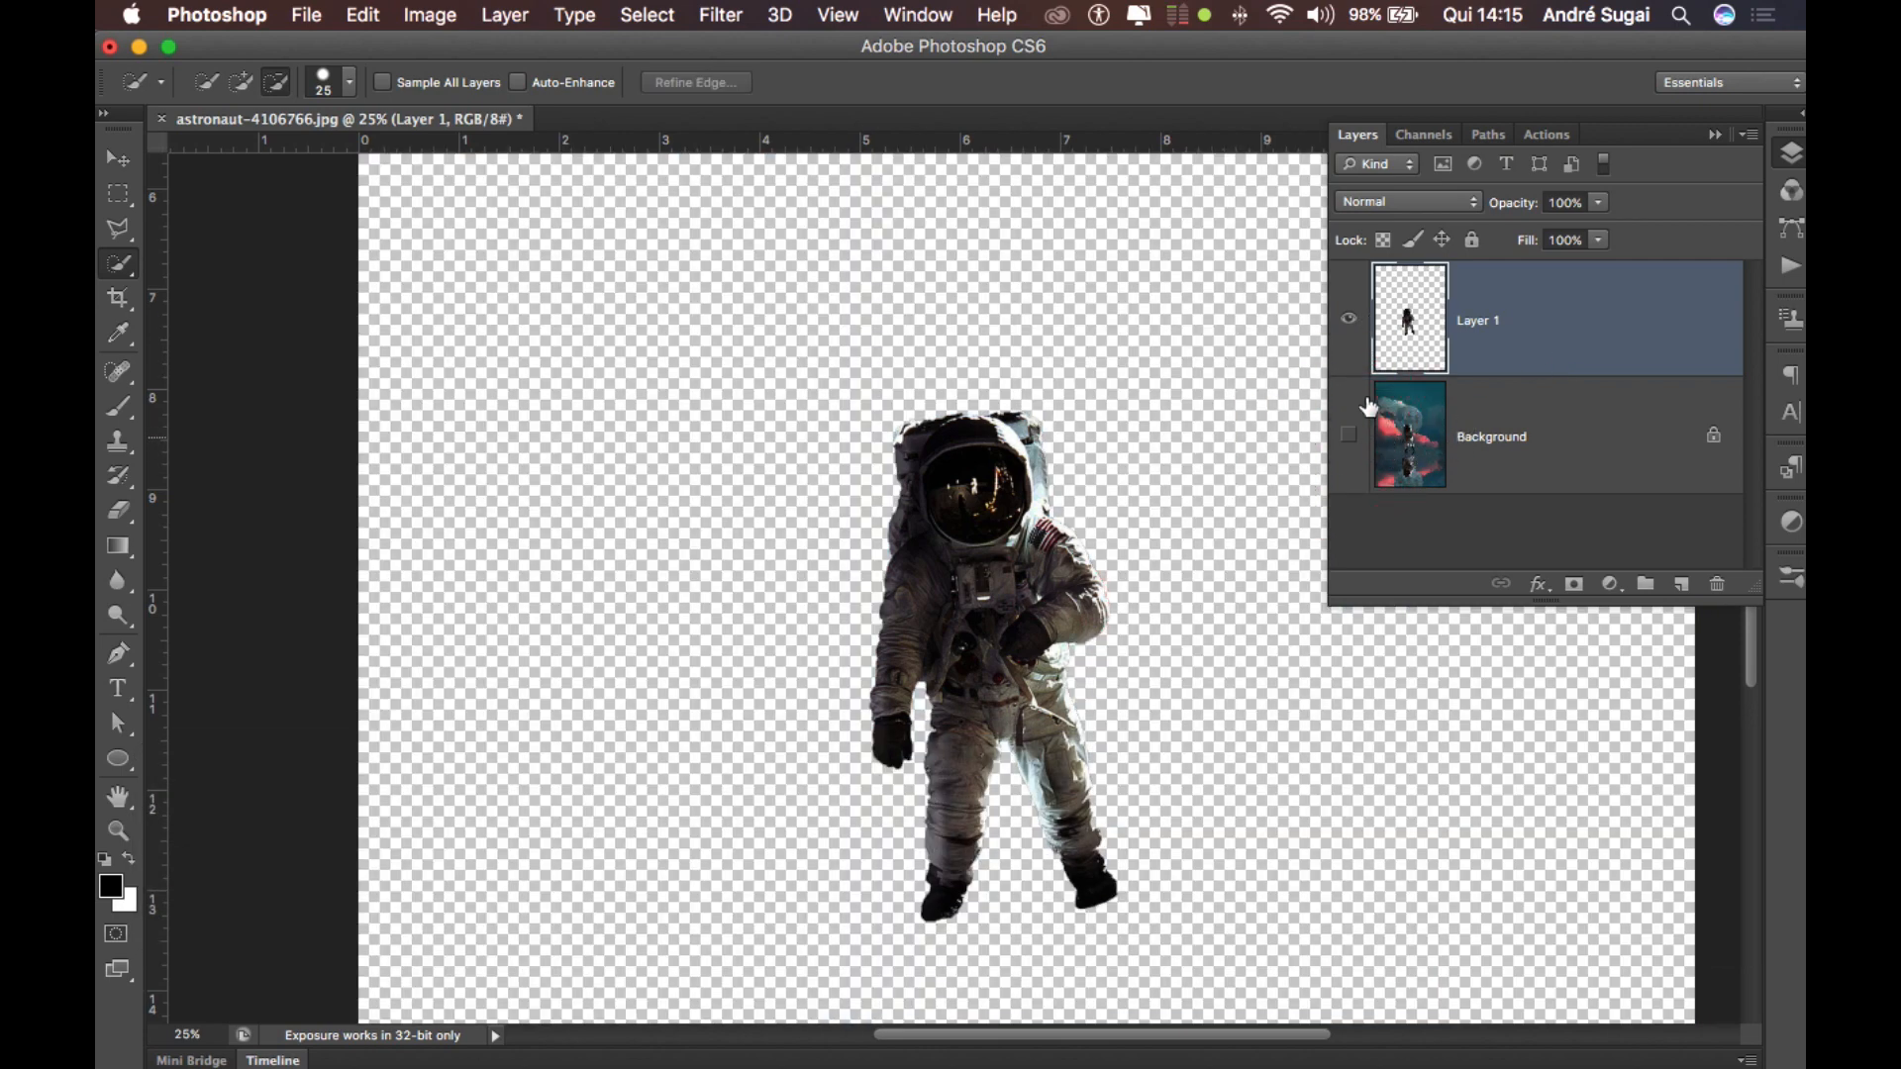
click(1349, 435)
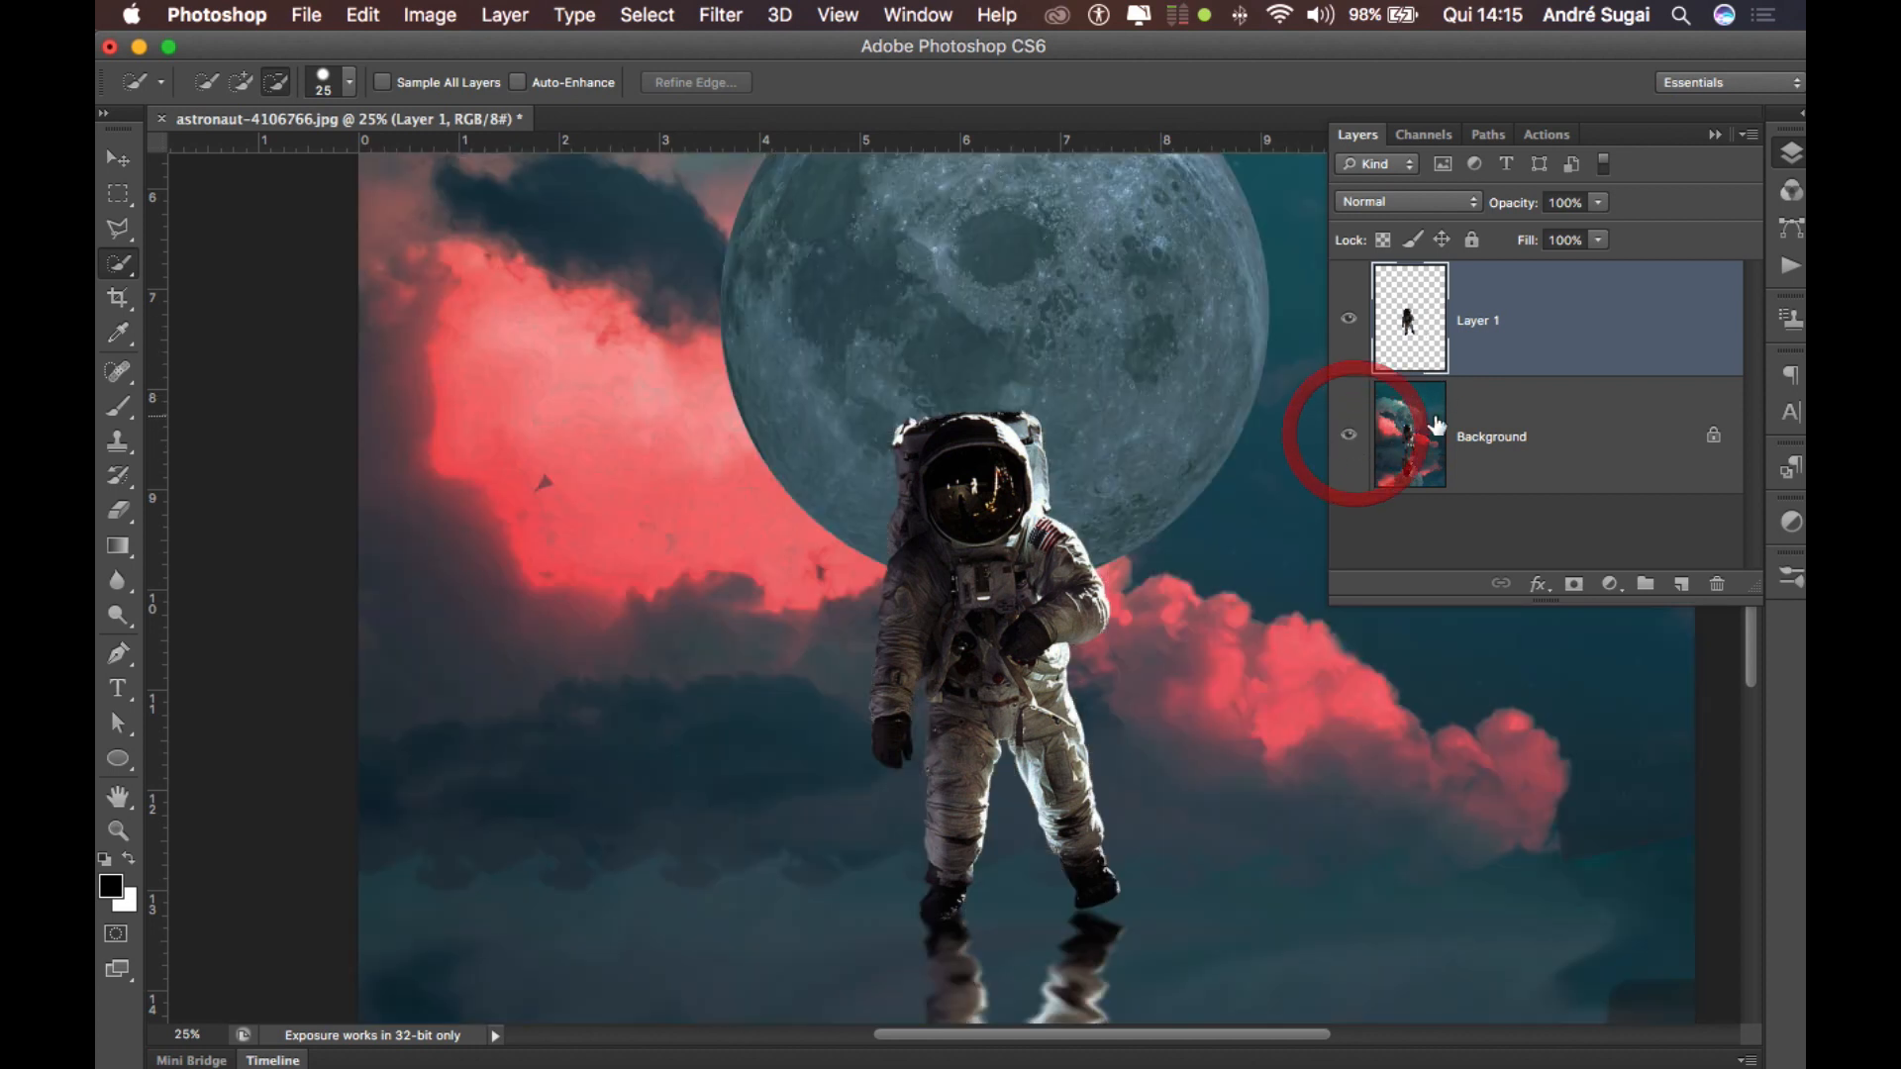
Draw a circular selection around the moon from its centre outwards with the Elliptical Marquee tool.
key(super+minus)
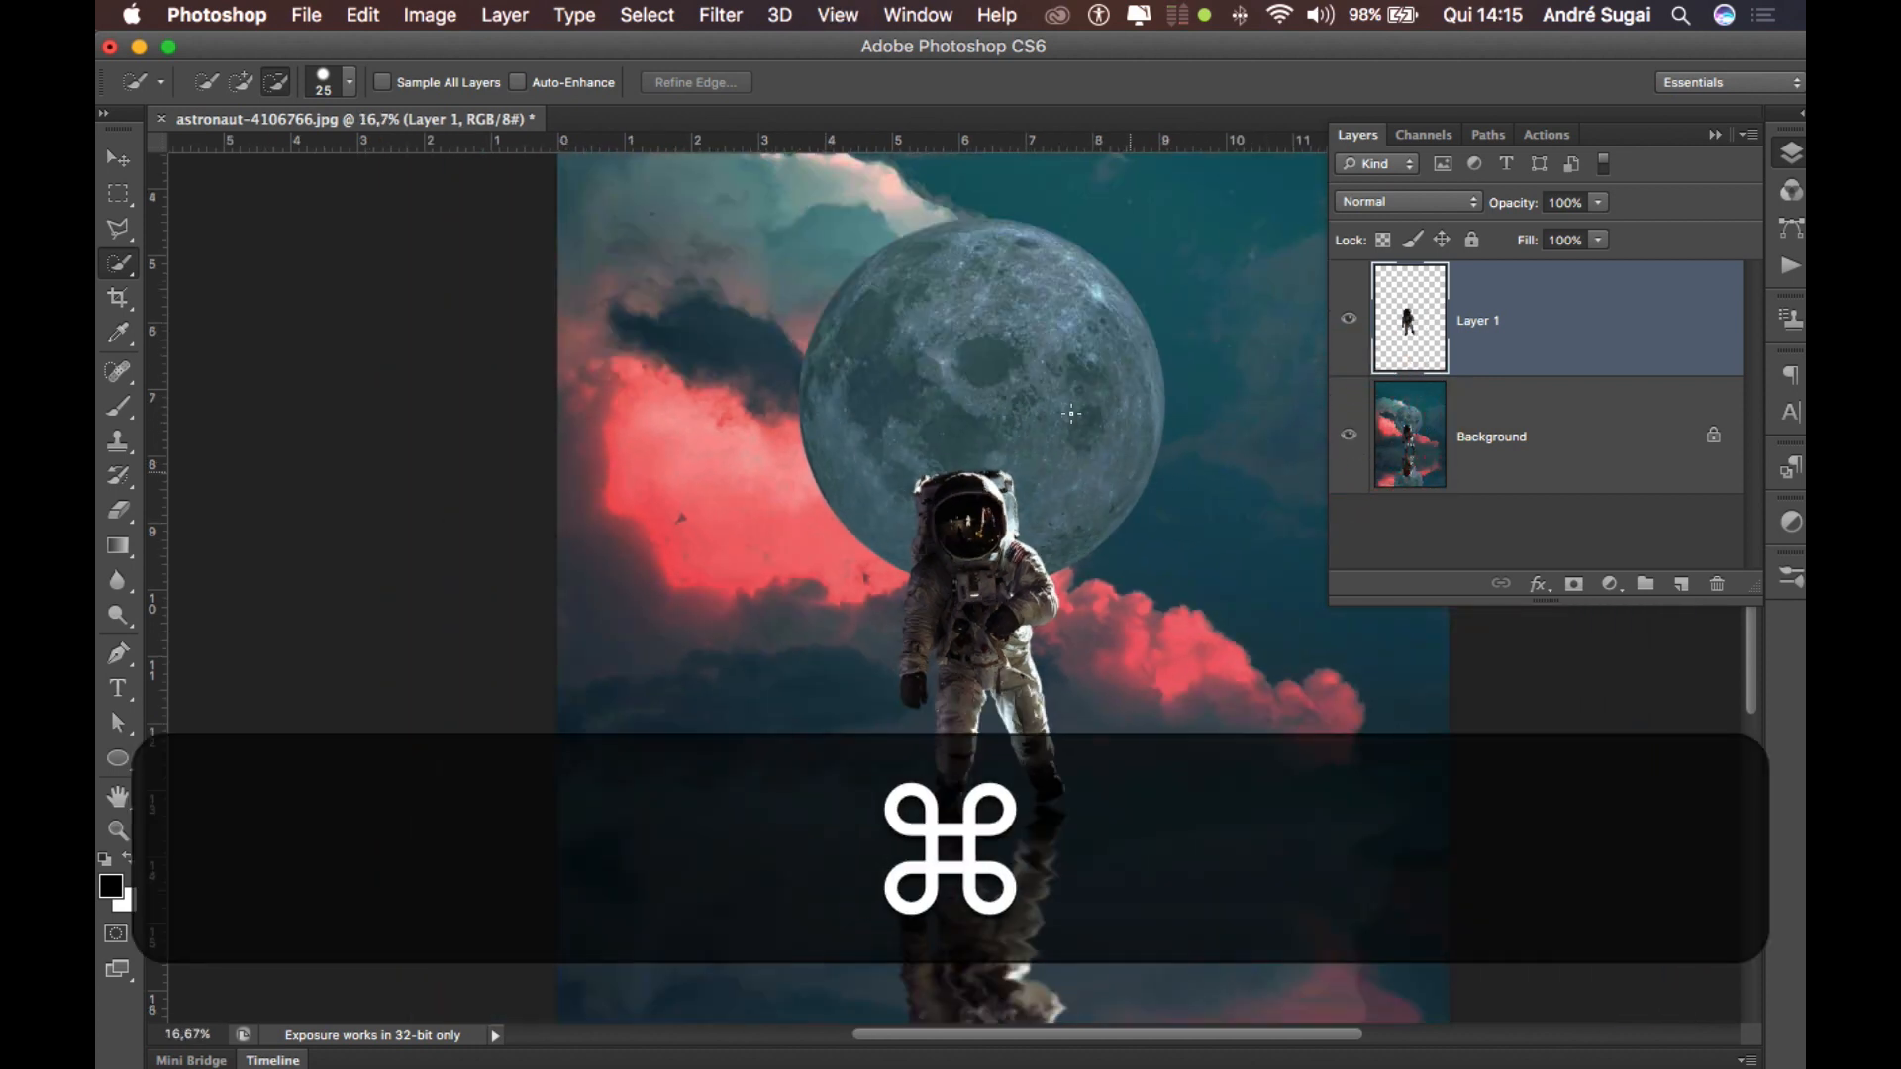
key(space)
drag(1060, 399, 1079, 509)
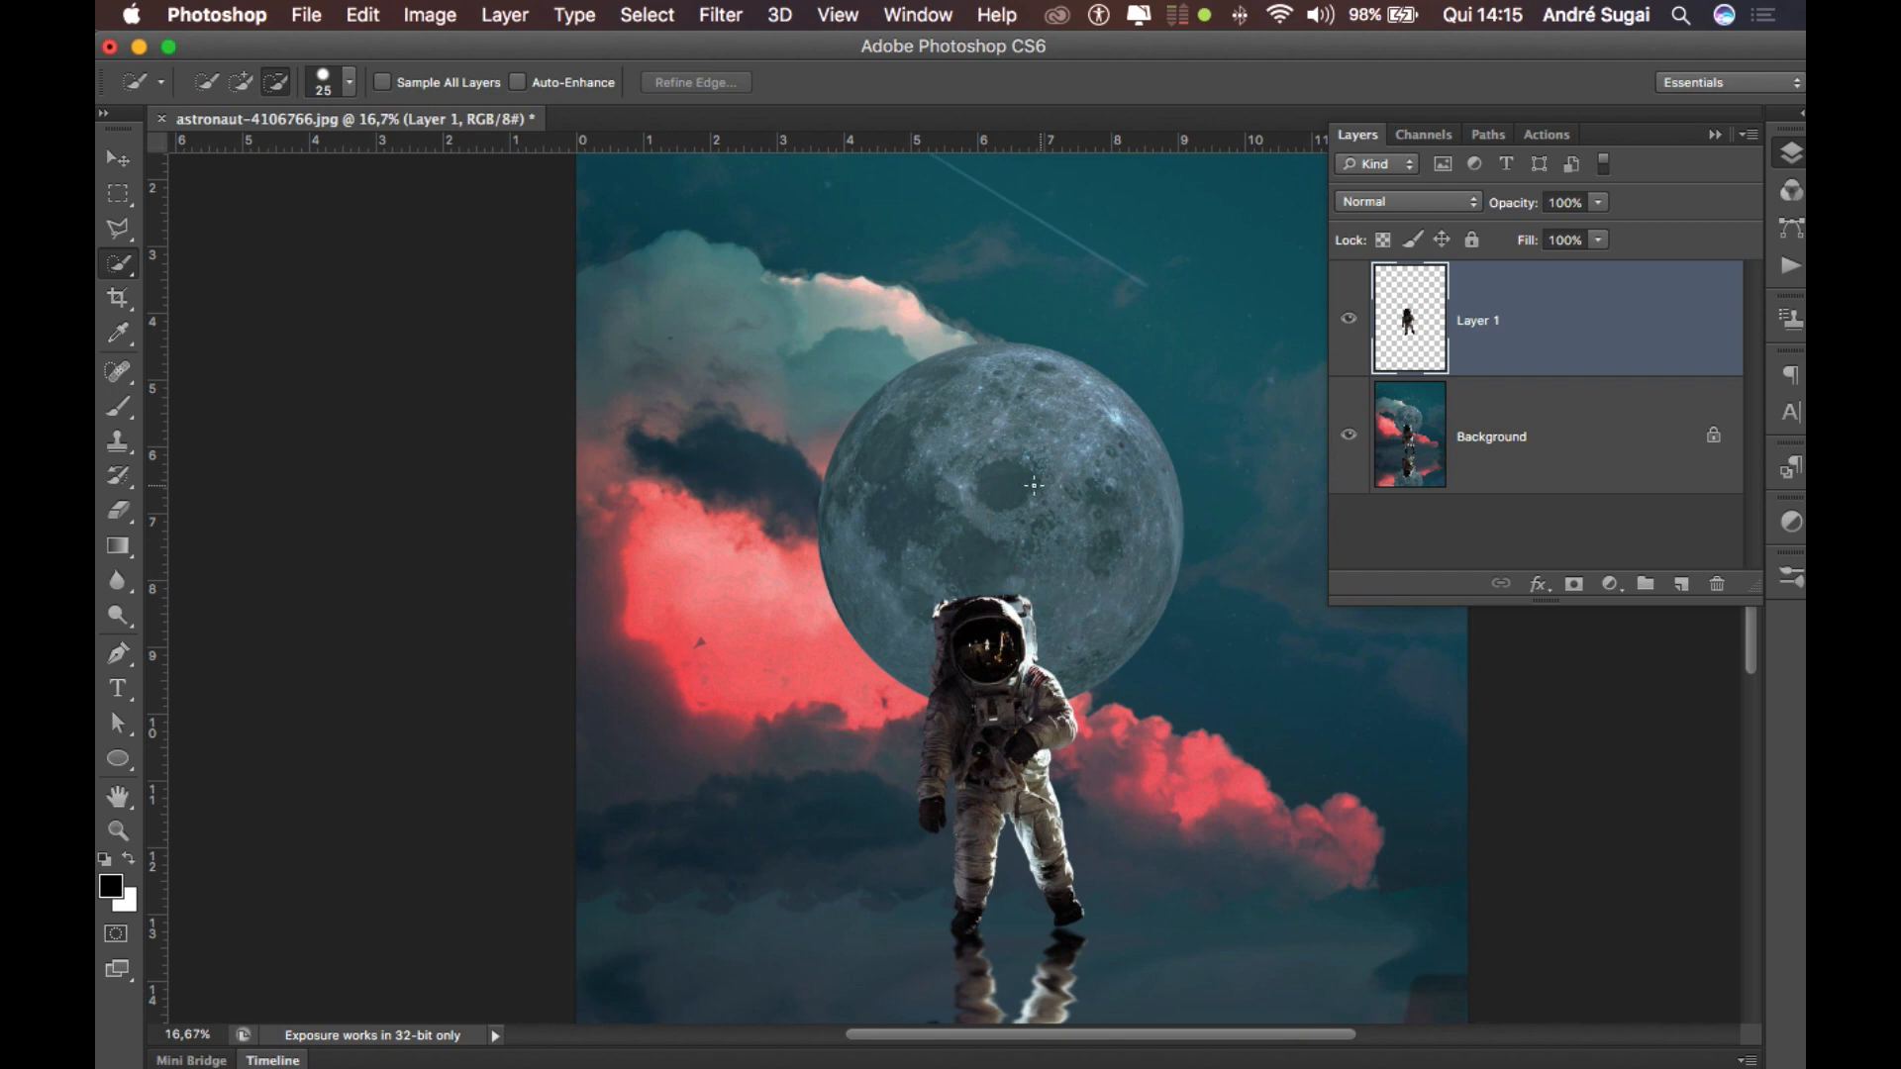
click(121, 203)
drag(121, 208, 185, 212)
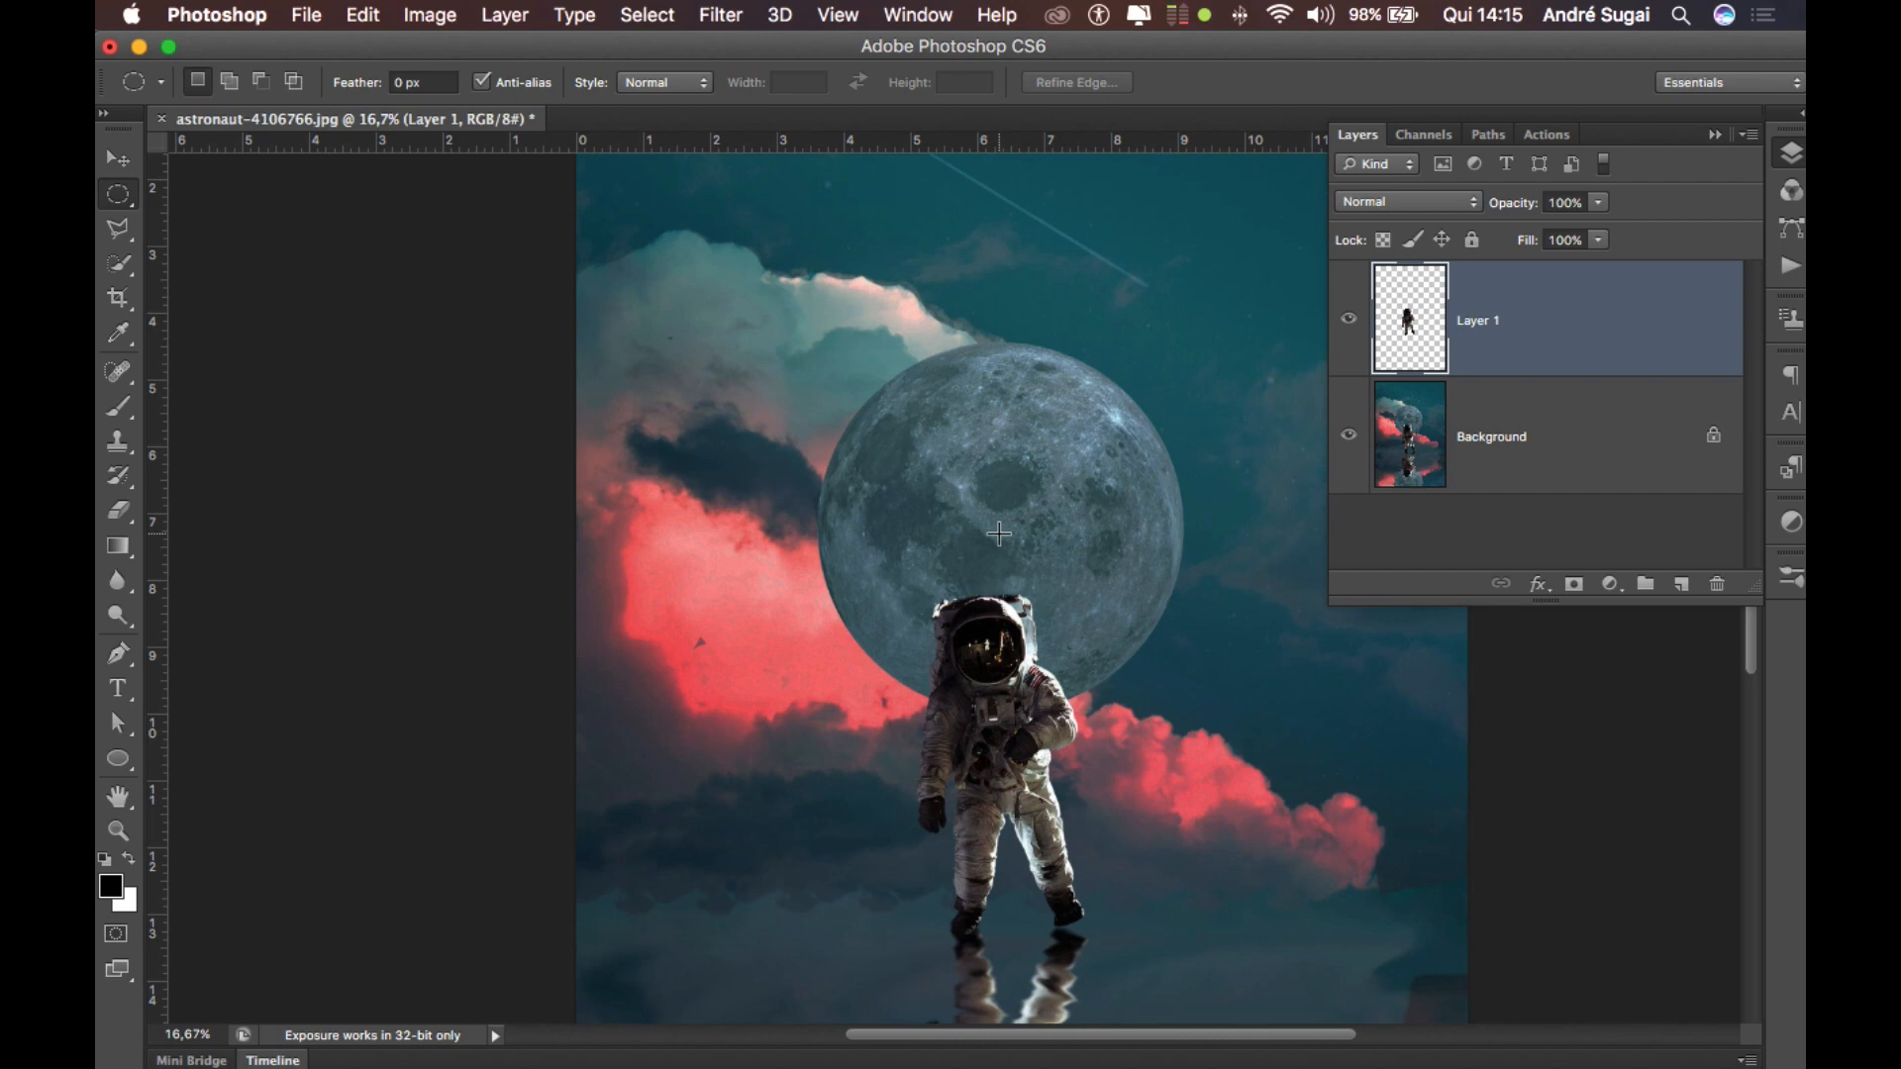
key(alt+shift)
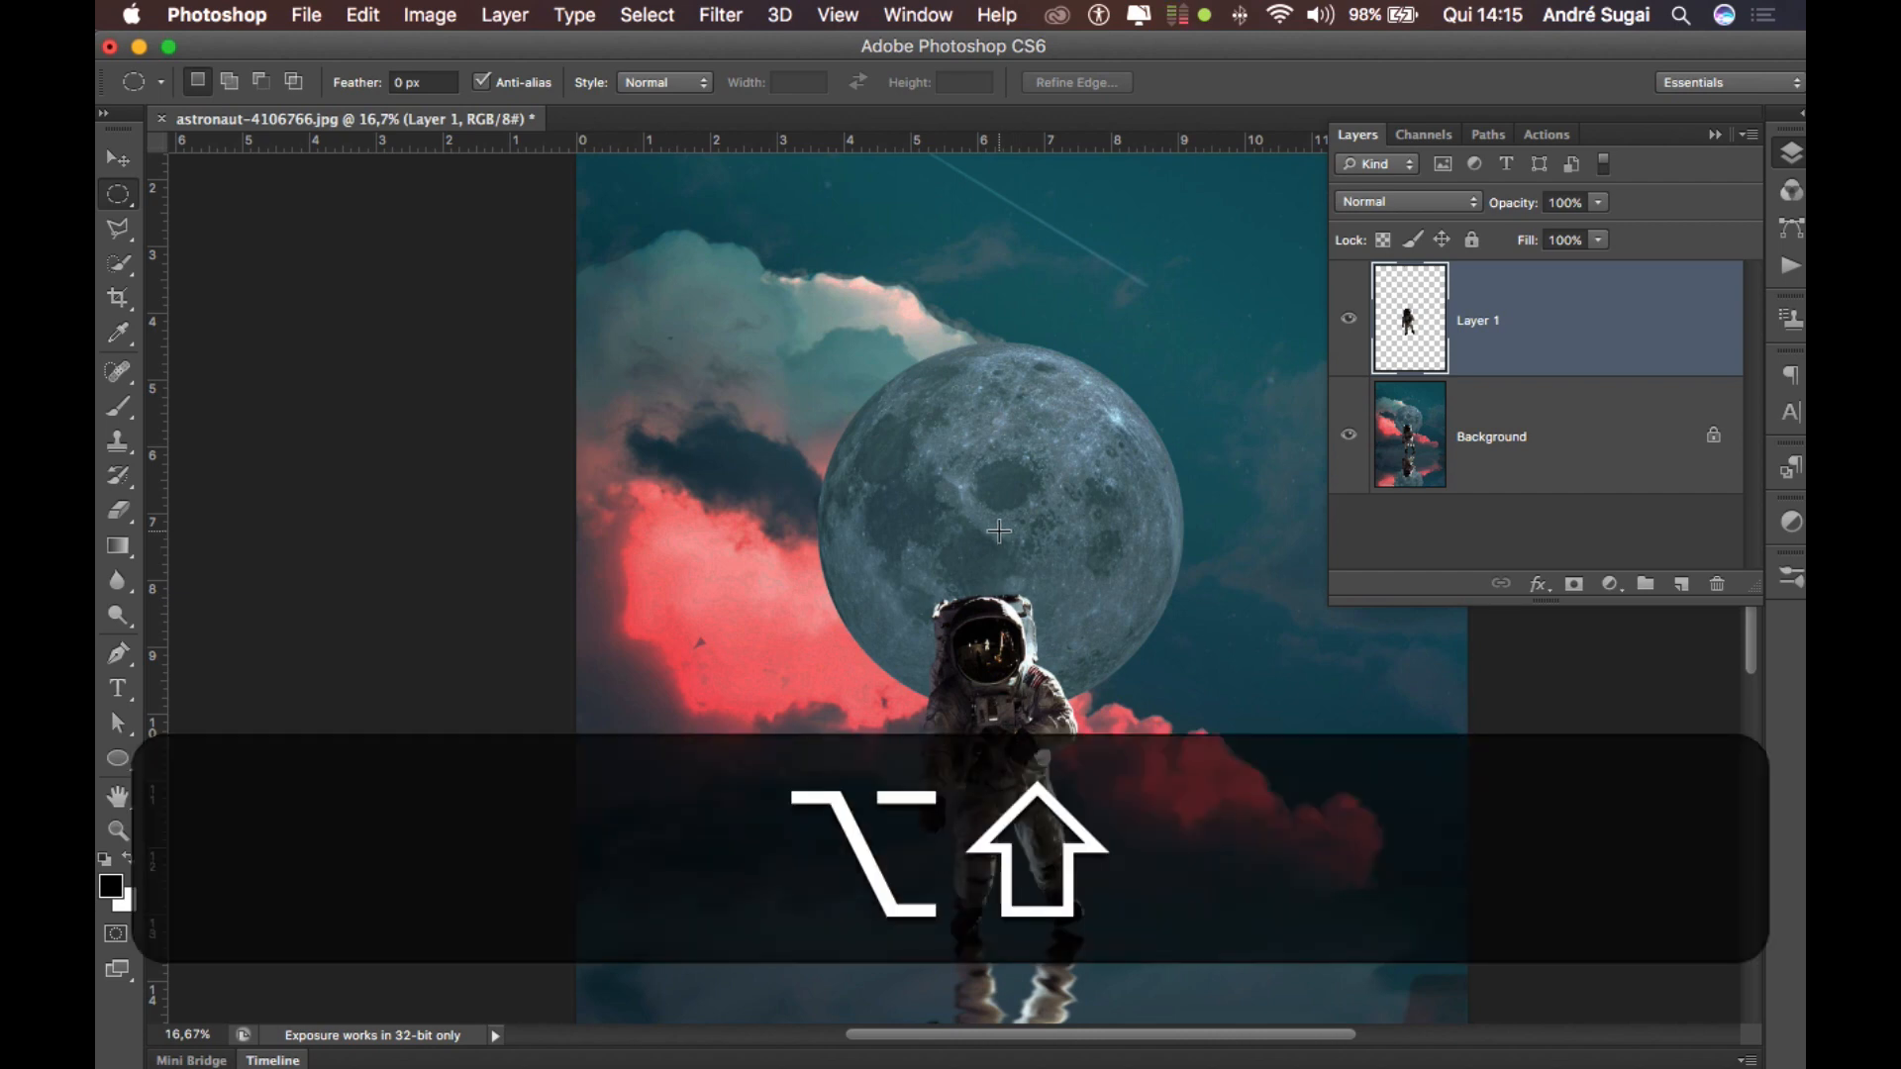
drag(999, 532, 809, 346)
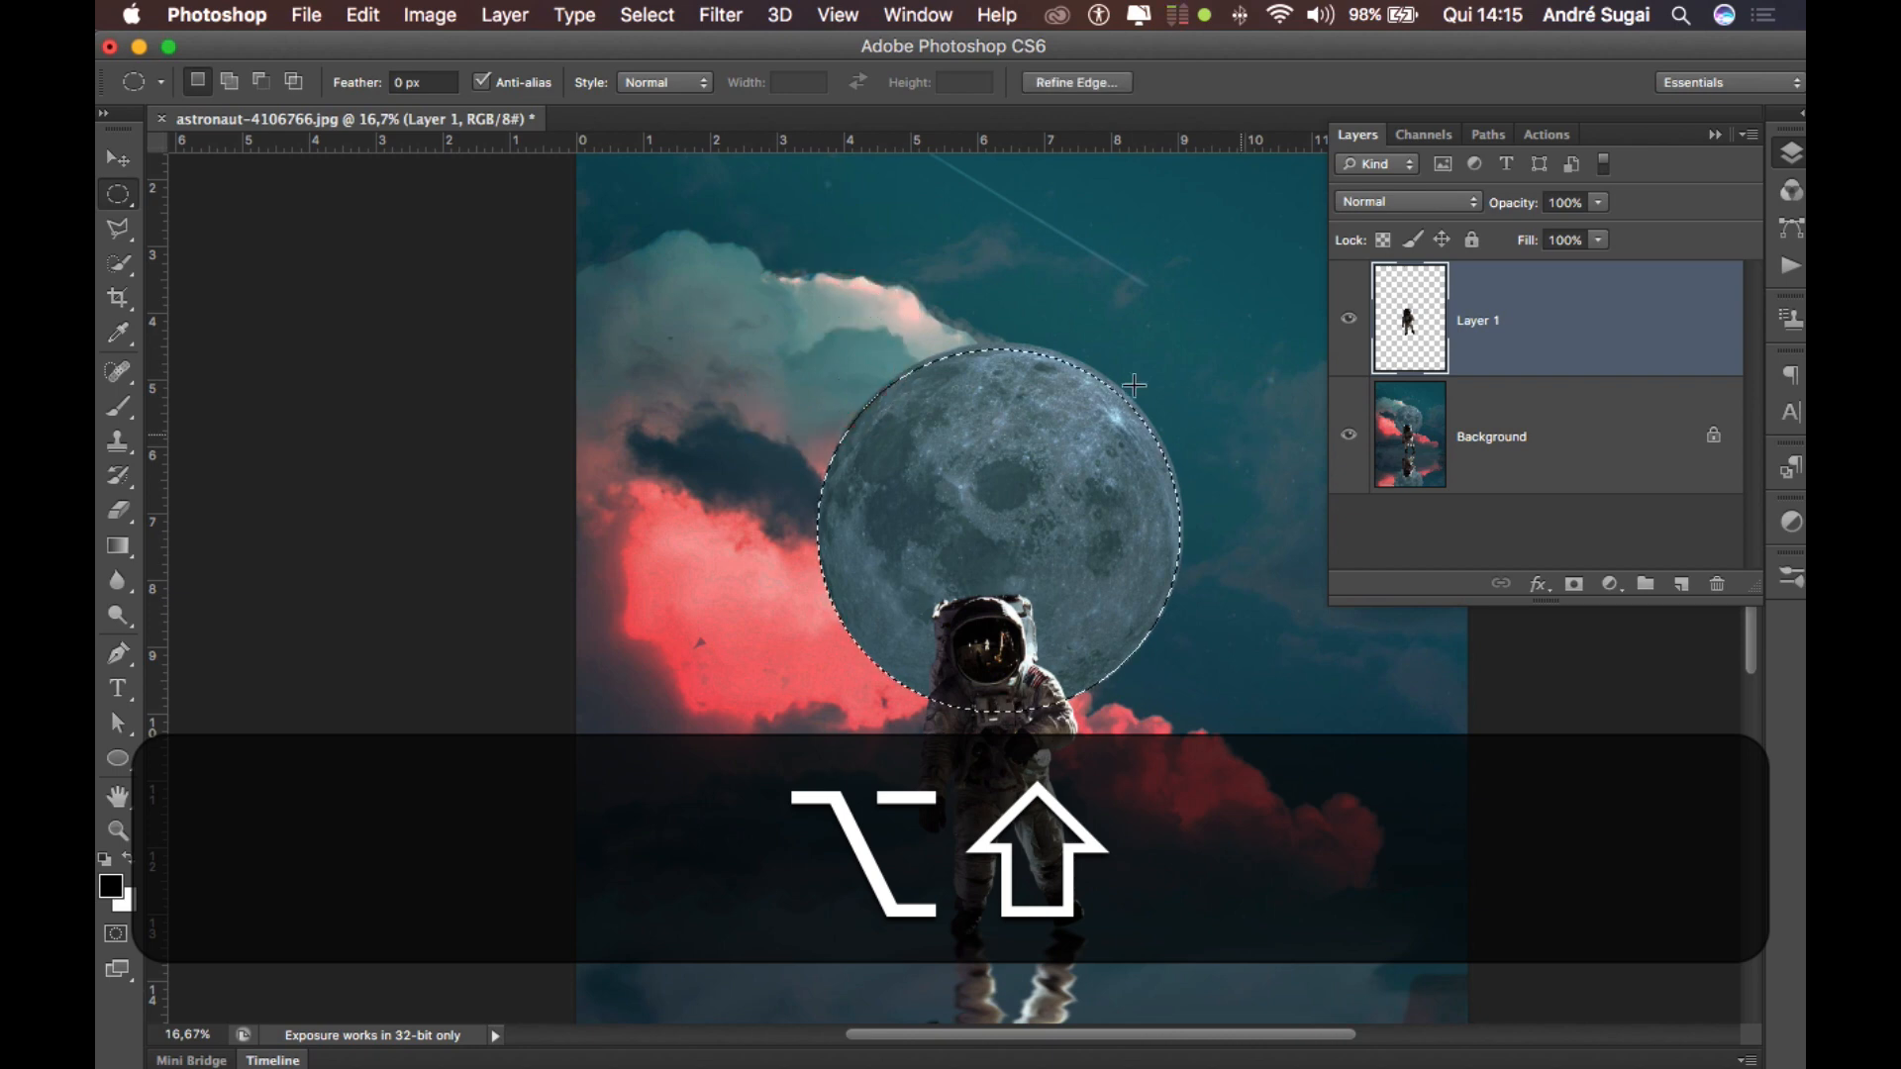
key(super+equal)
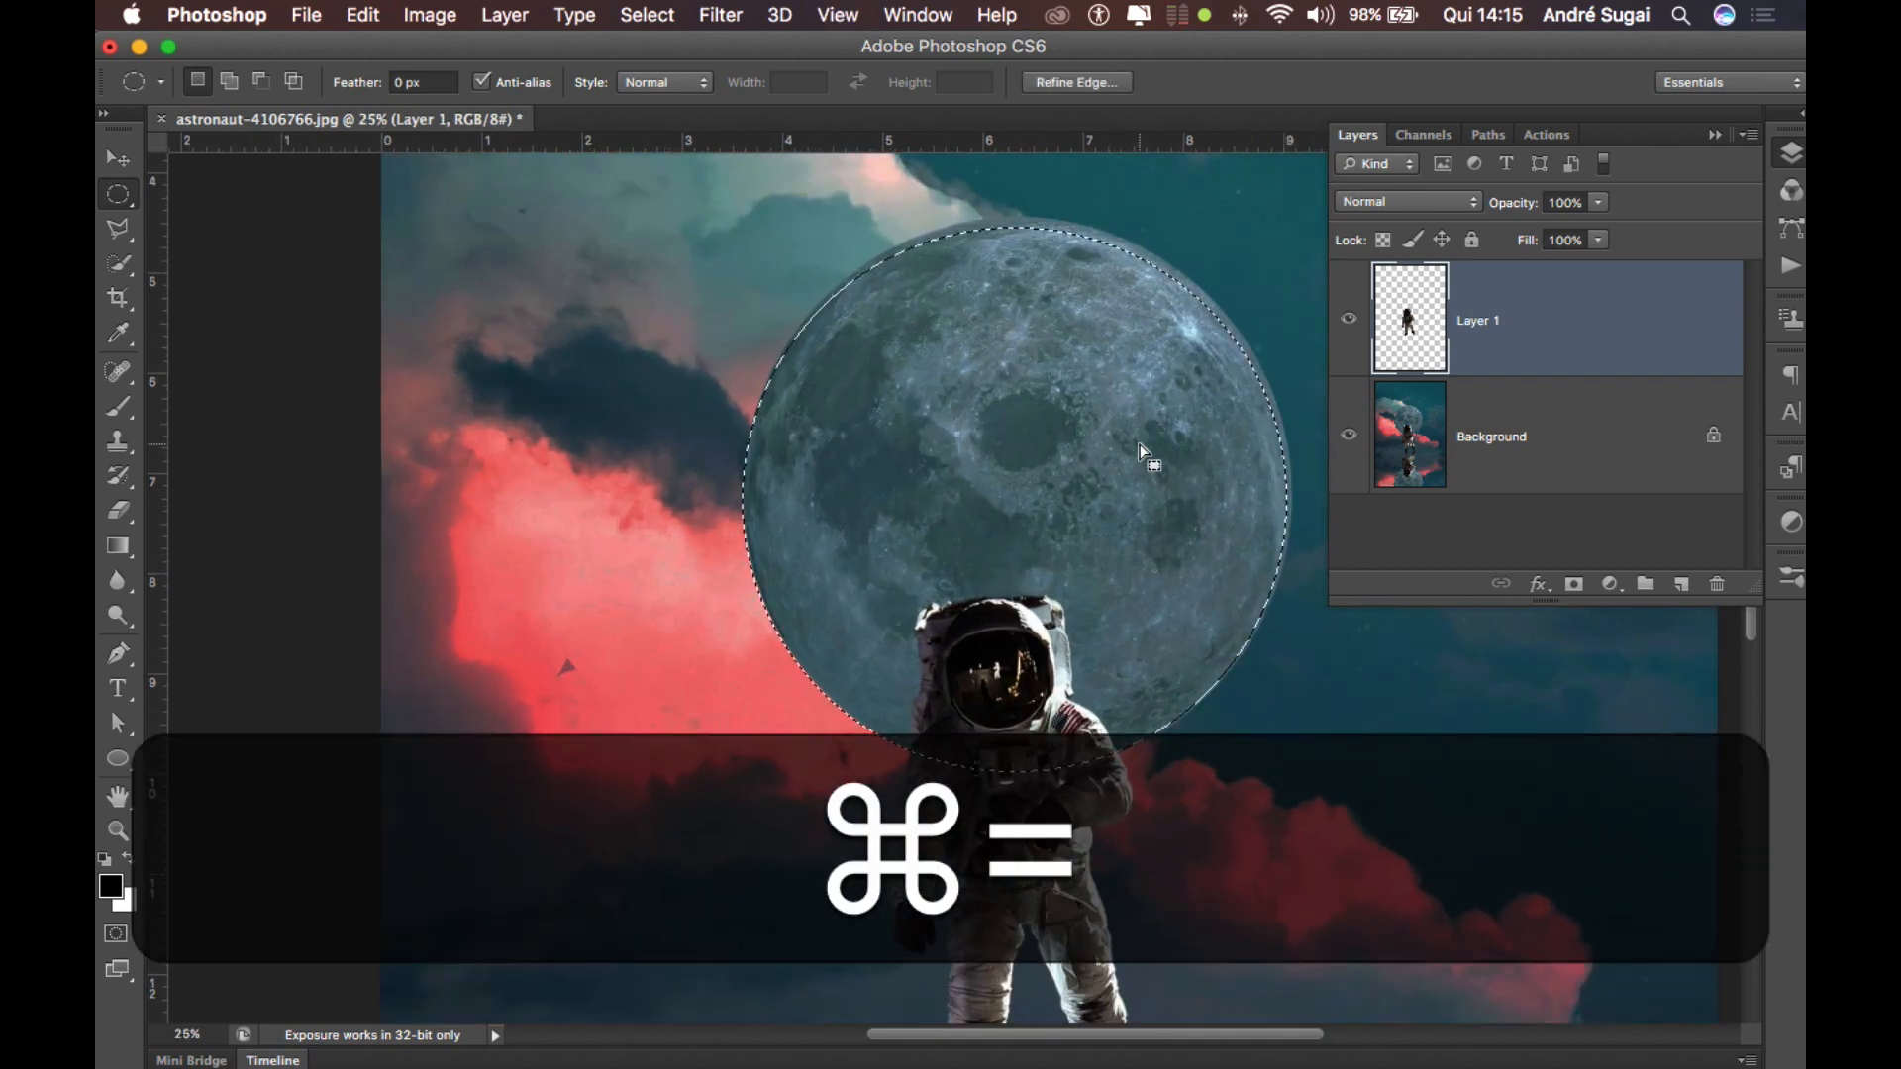
Transform the circular selection to fit the moon's edge, stretching it to 101.47% width and 101.29% height.
drag(1139, 382, 1074, 504)
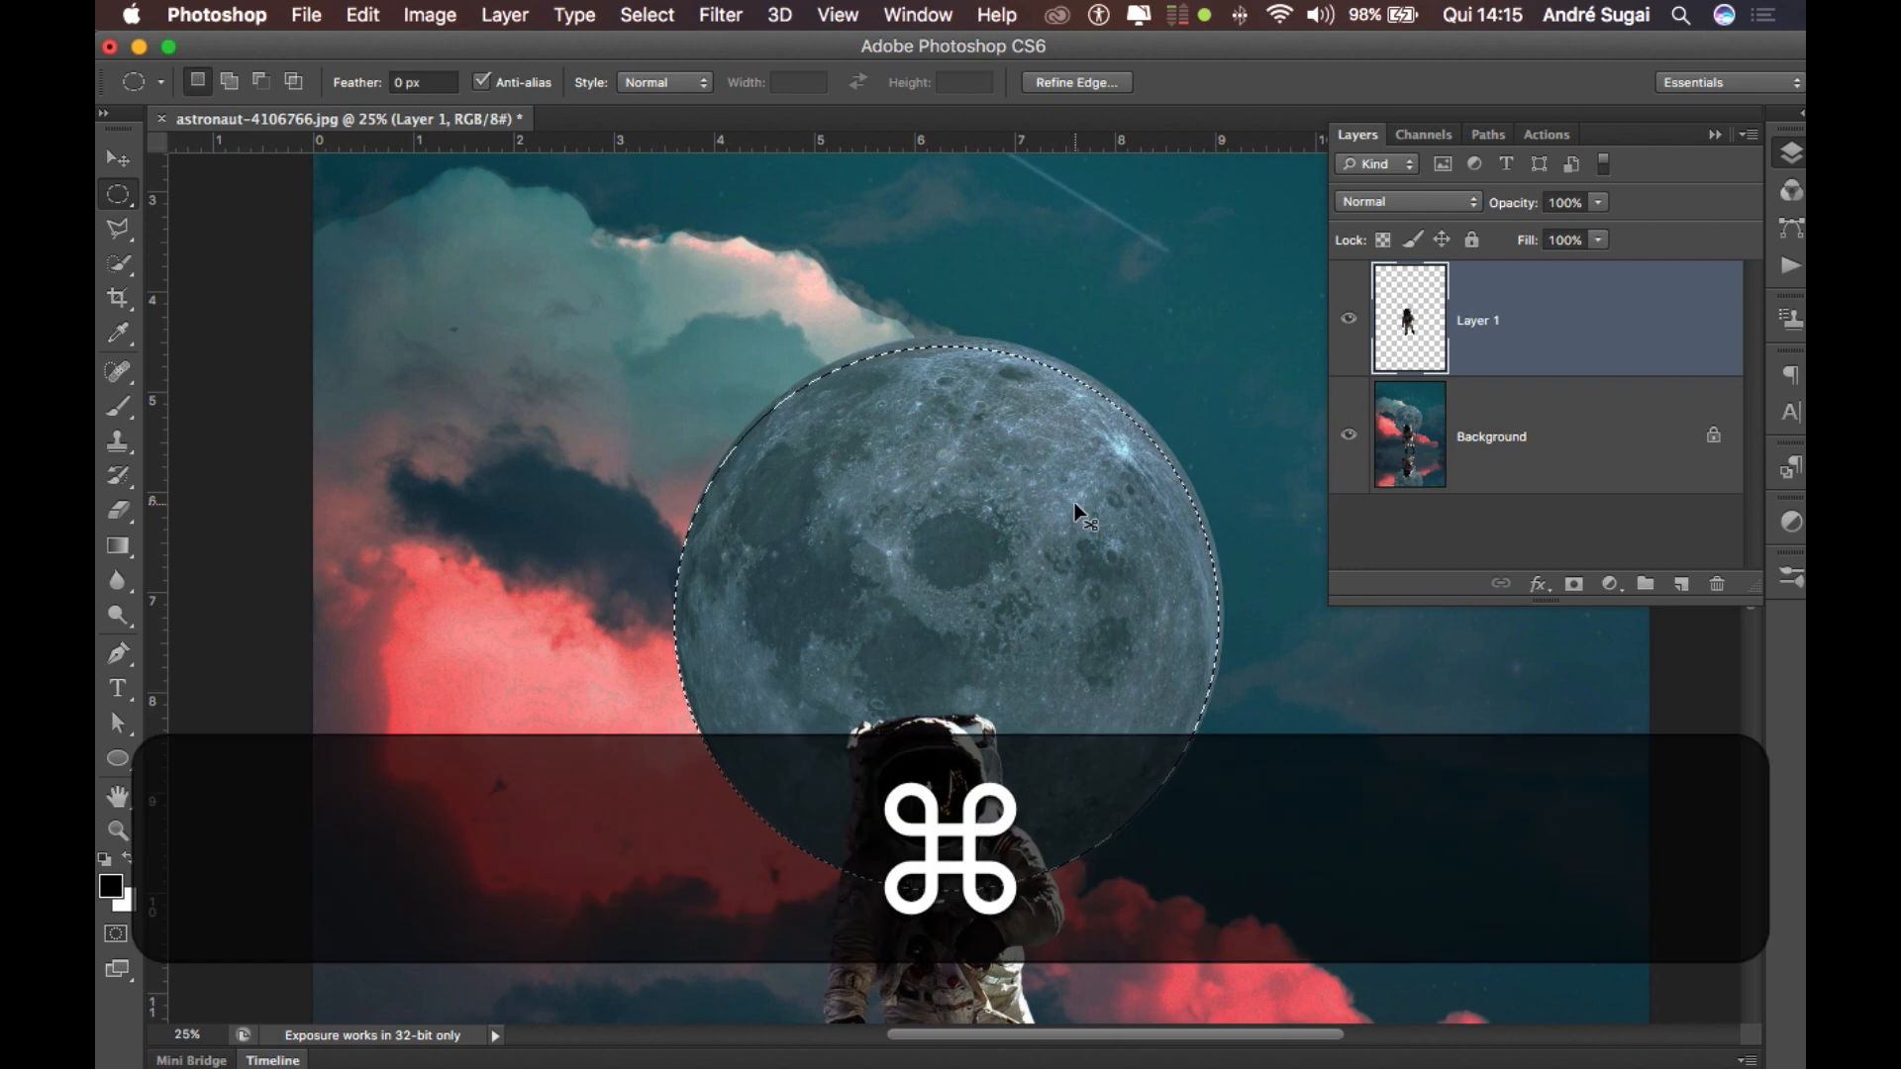
key(super+equal)
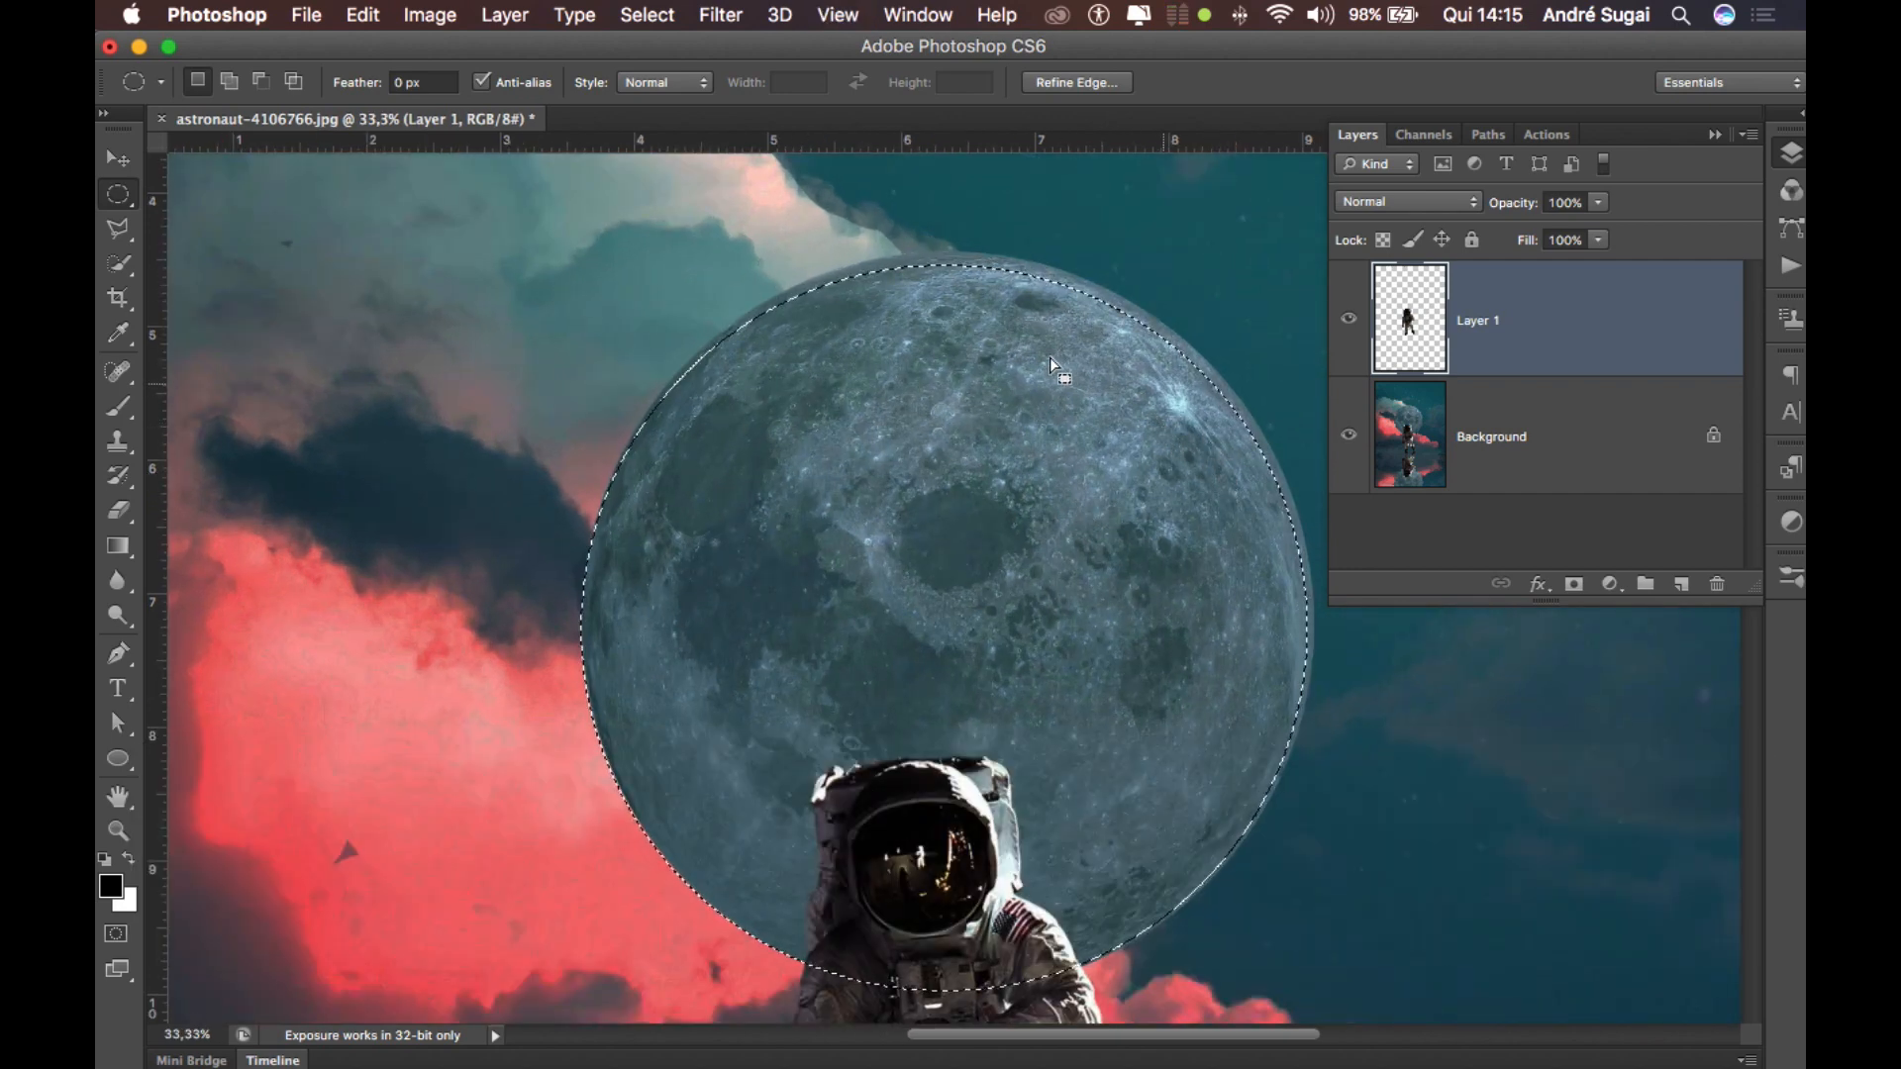
click(647, 14)
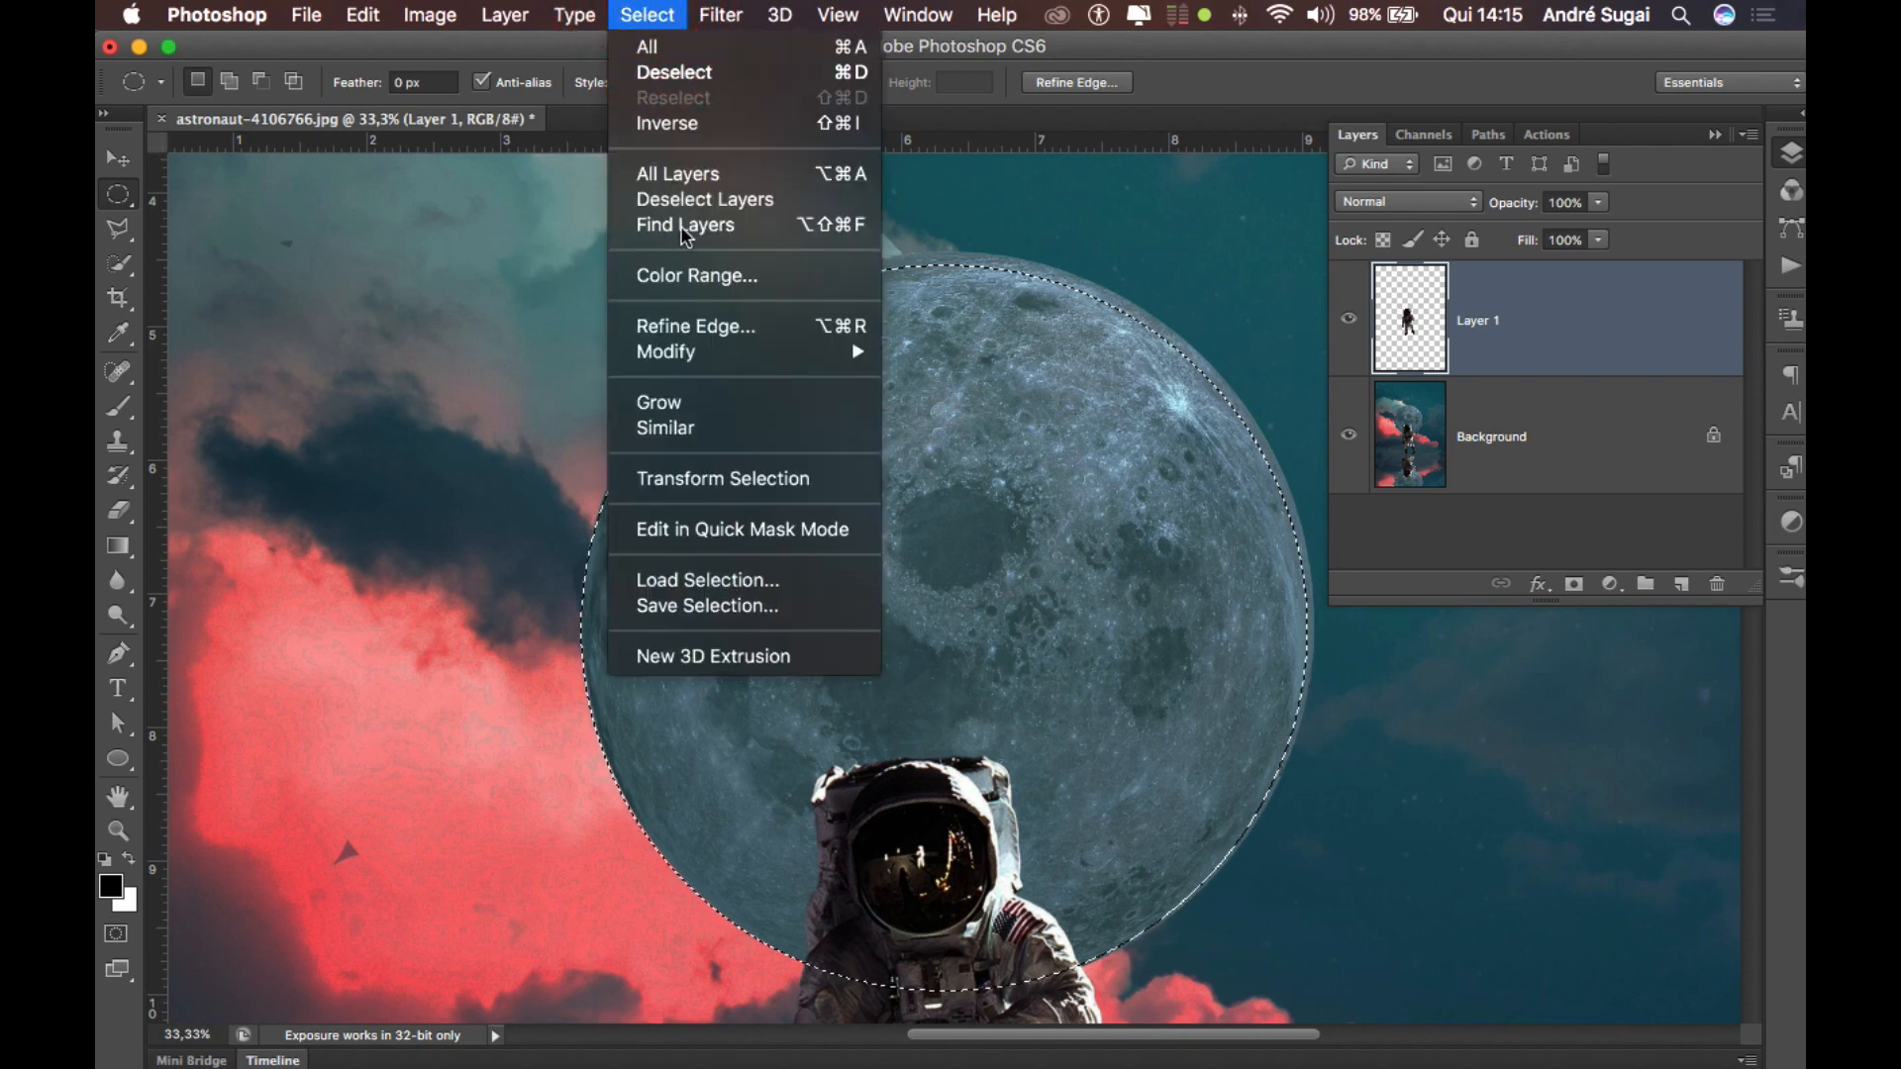
click(719, 484)
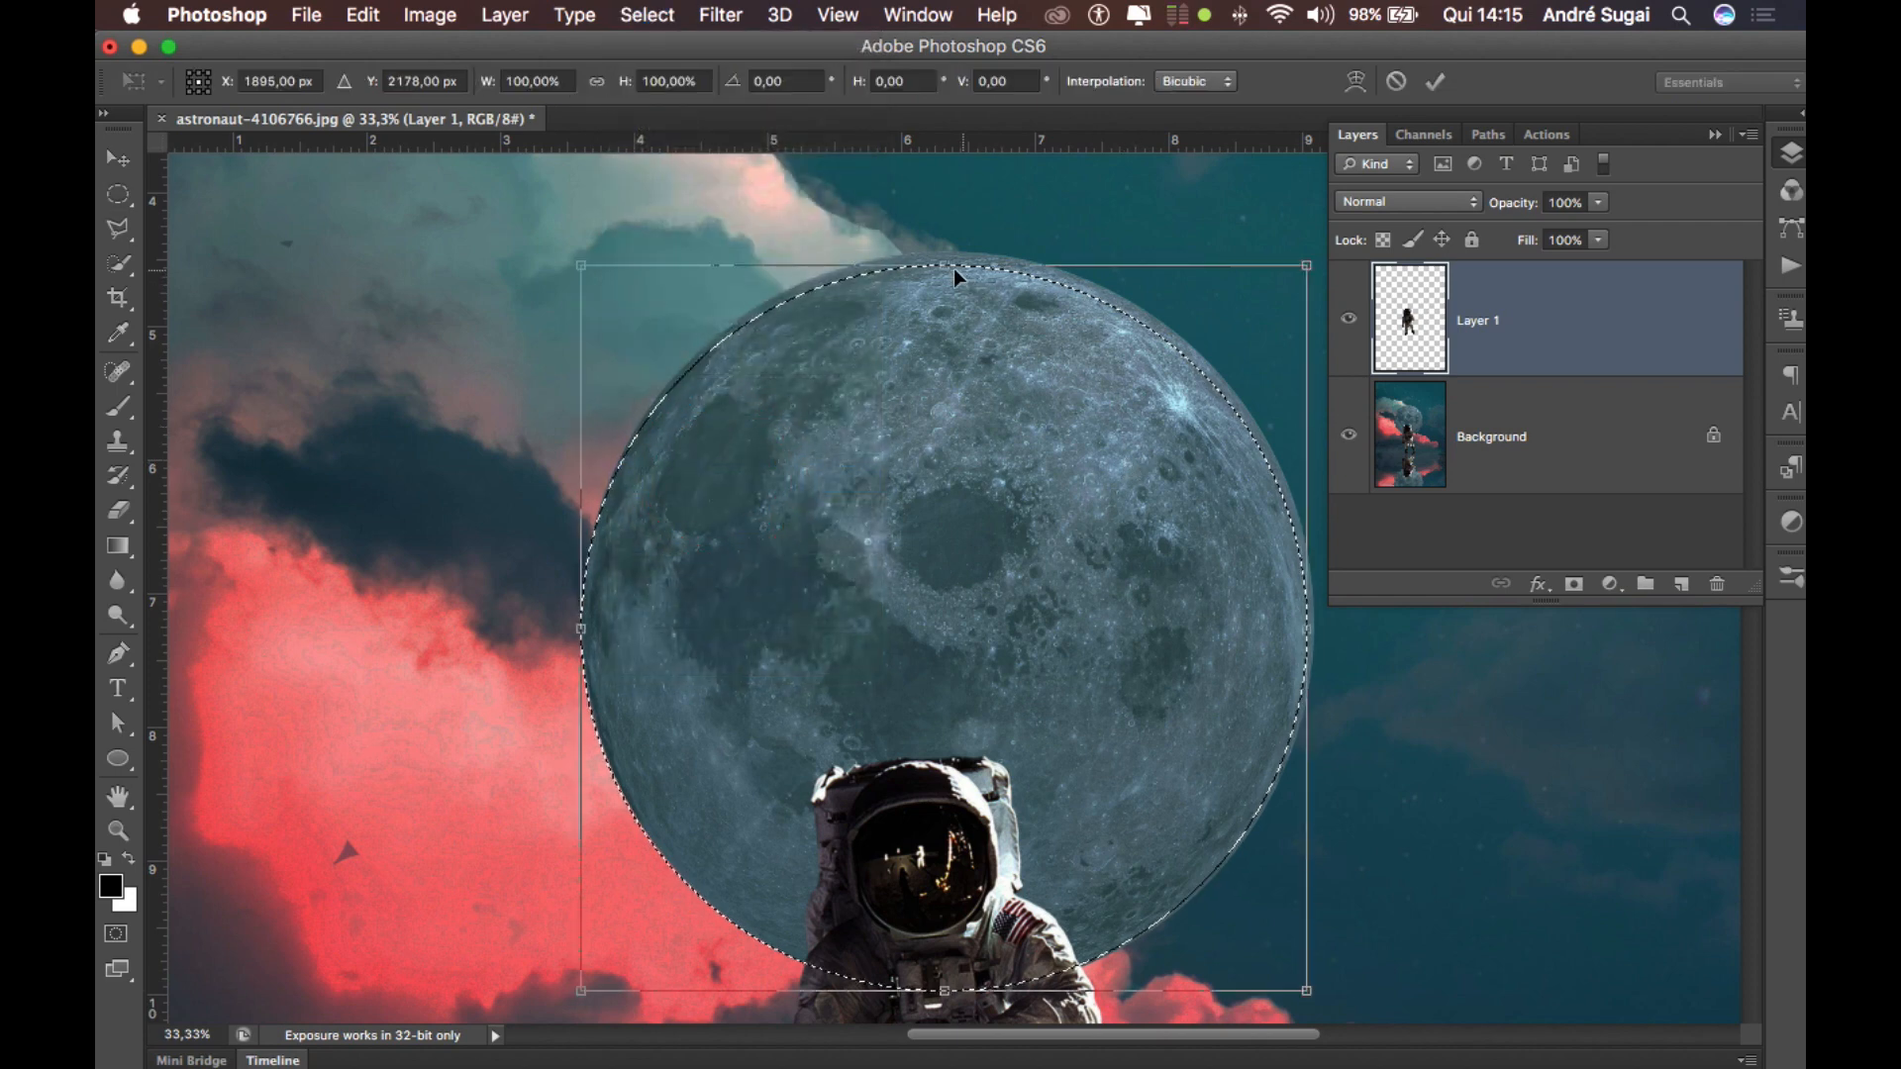
drag(950, 255, 948, 247)
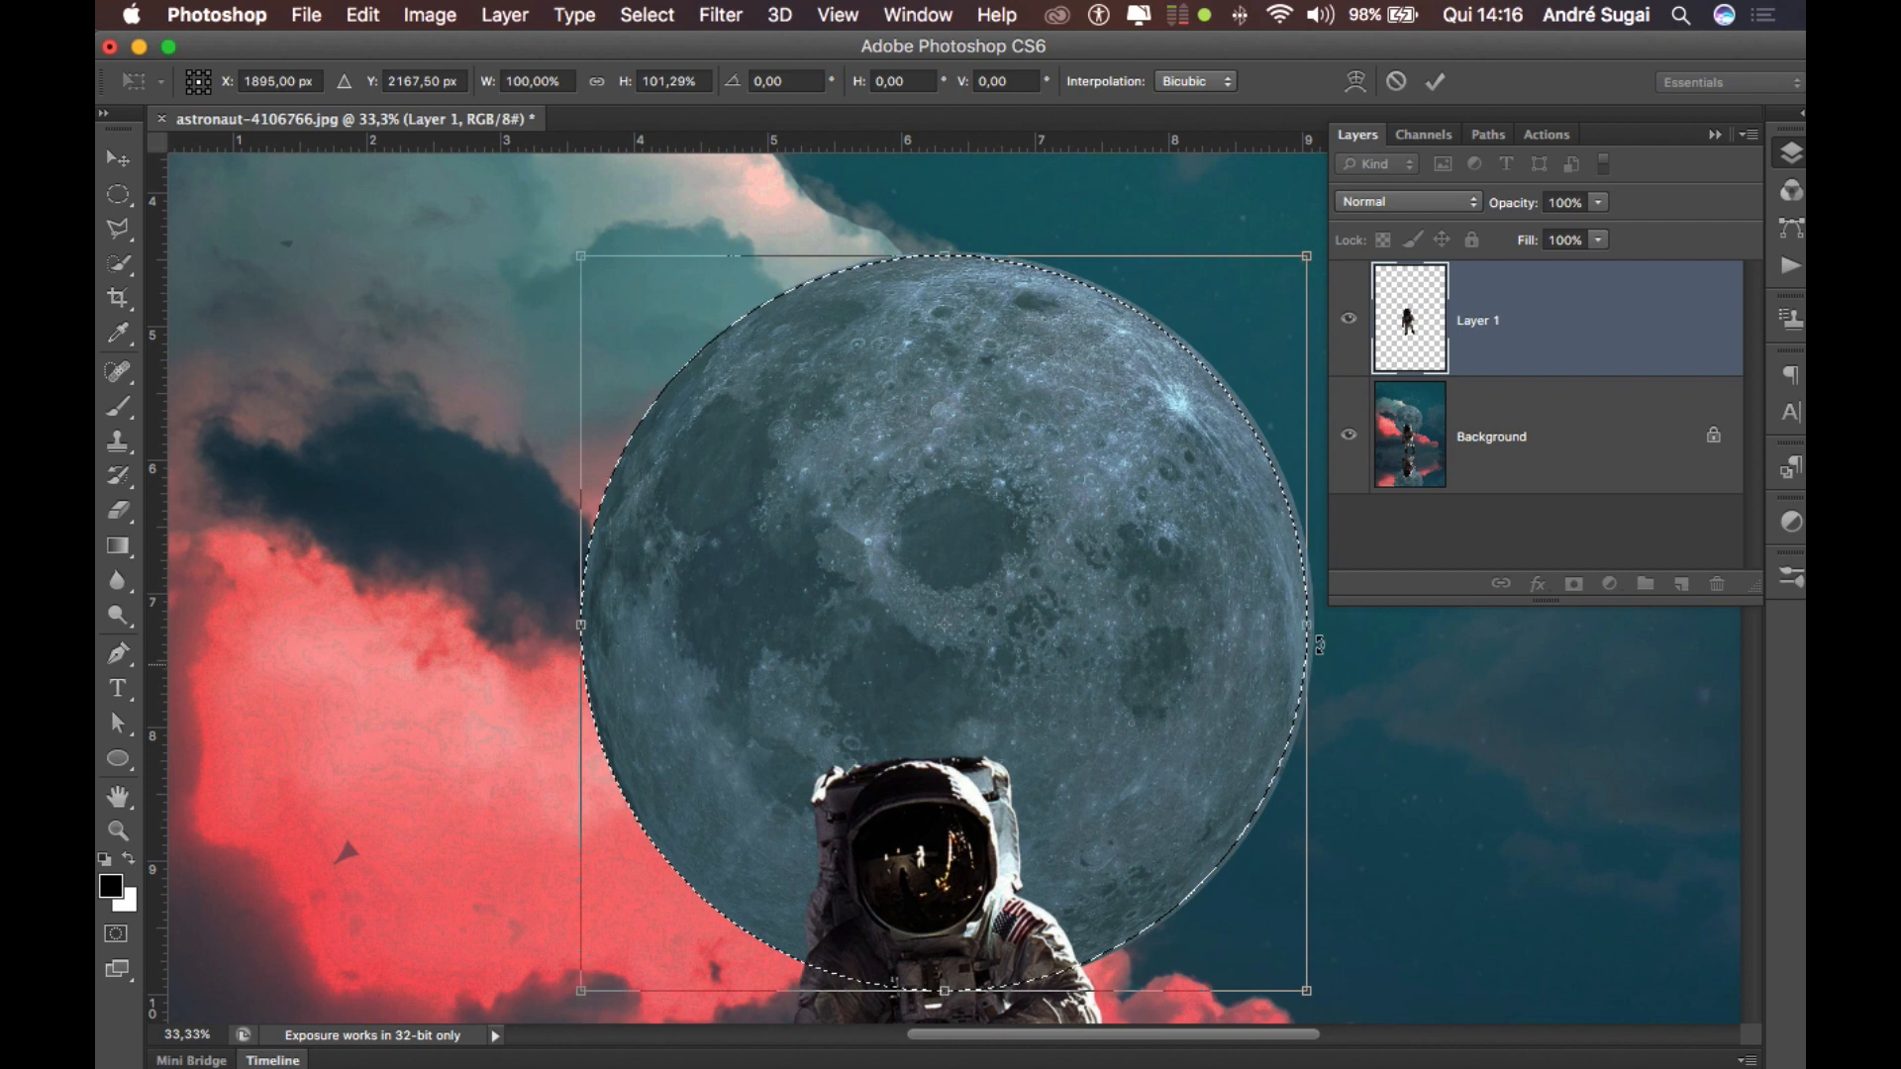
drag(1312, 630, 1318, 628)
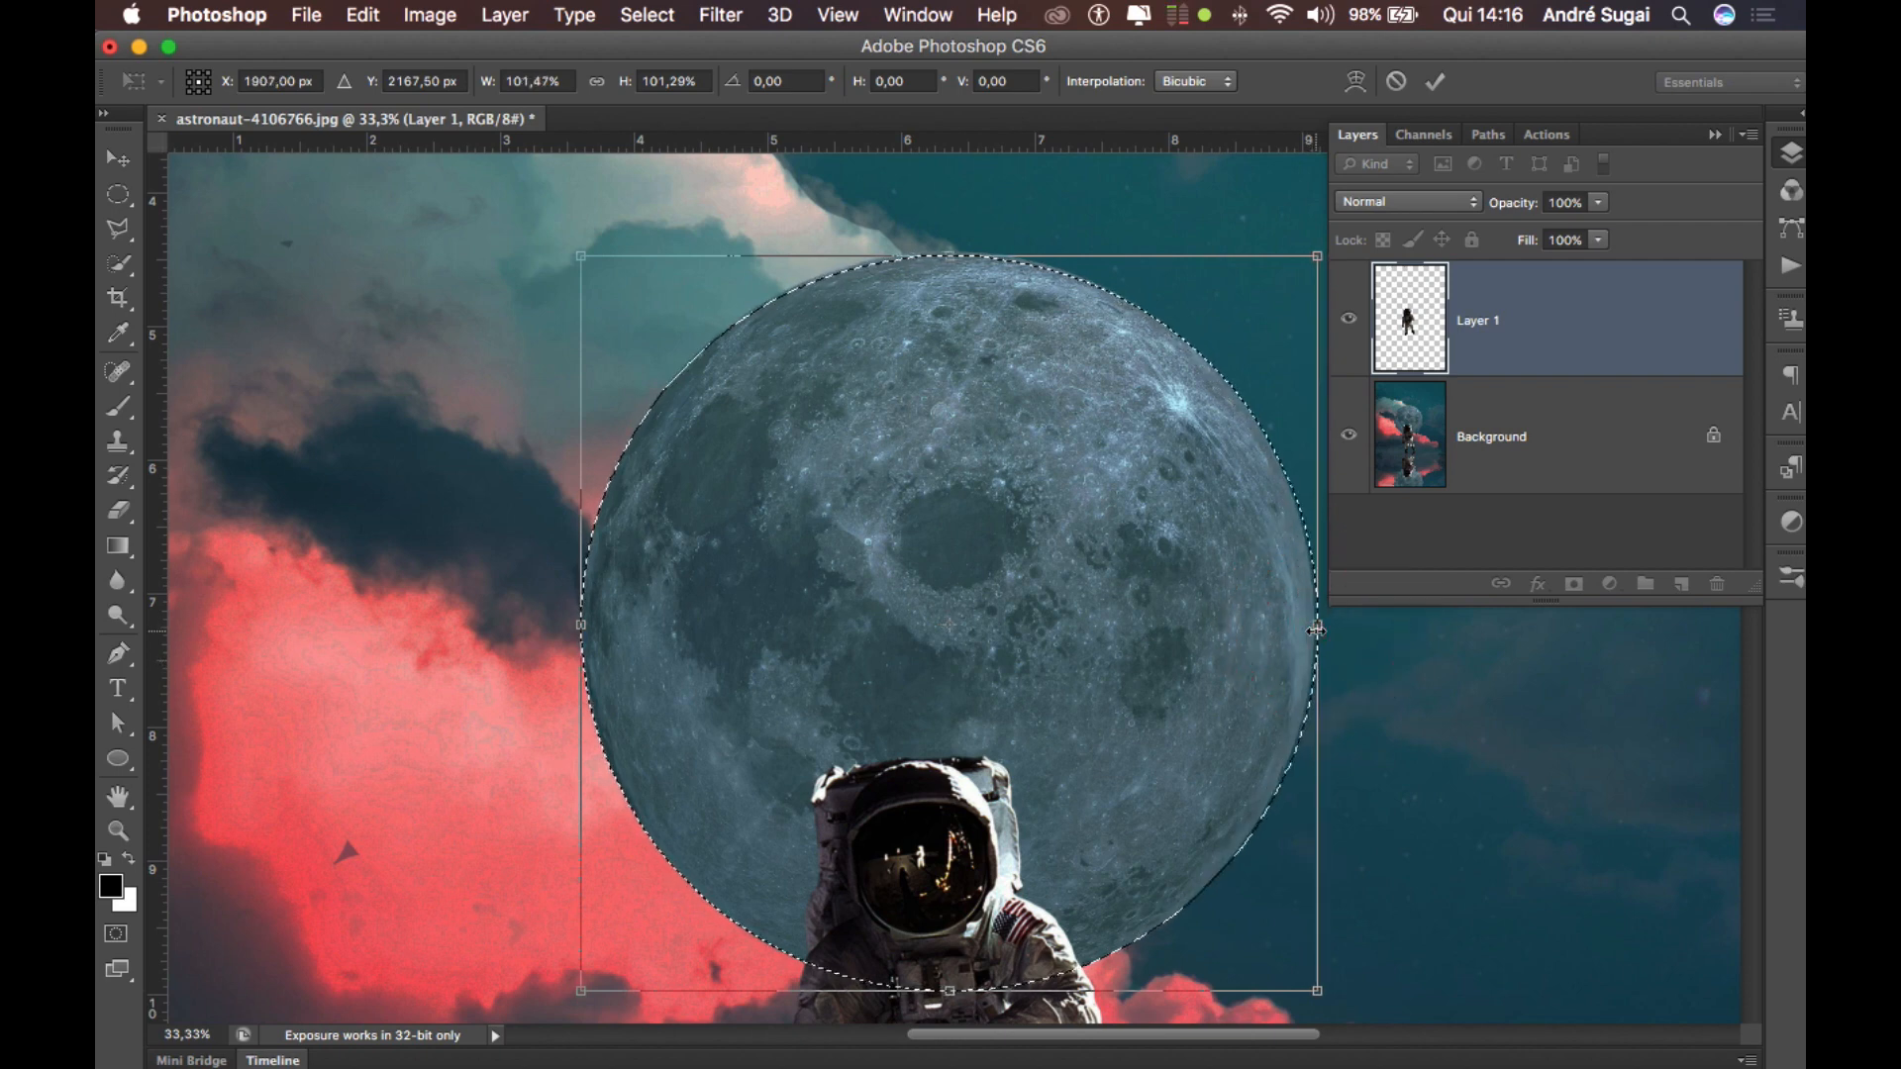
drag(1314, 630, 1317, 629)
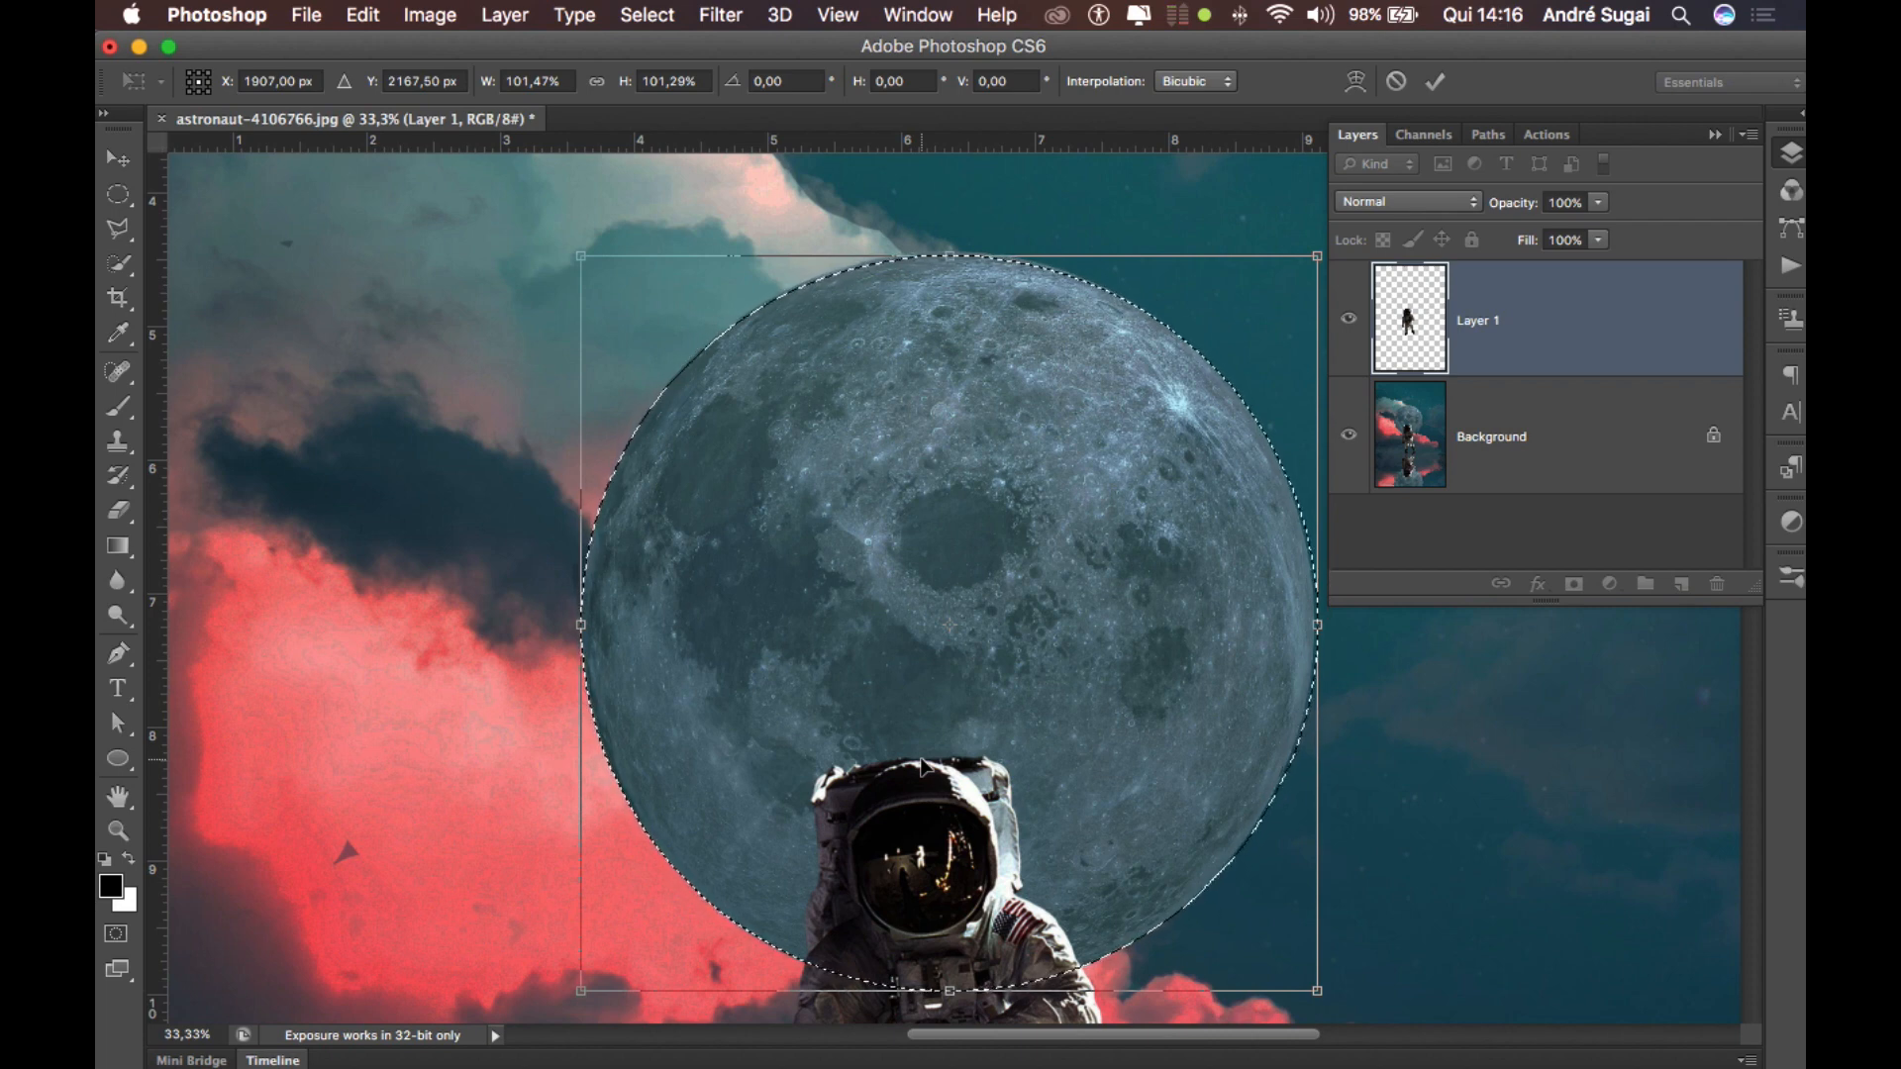
key(Return)
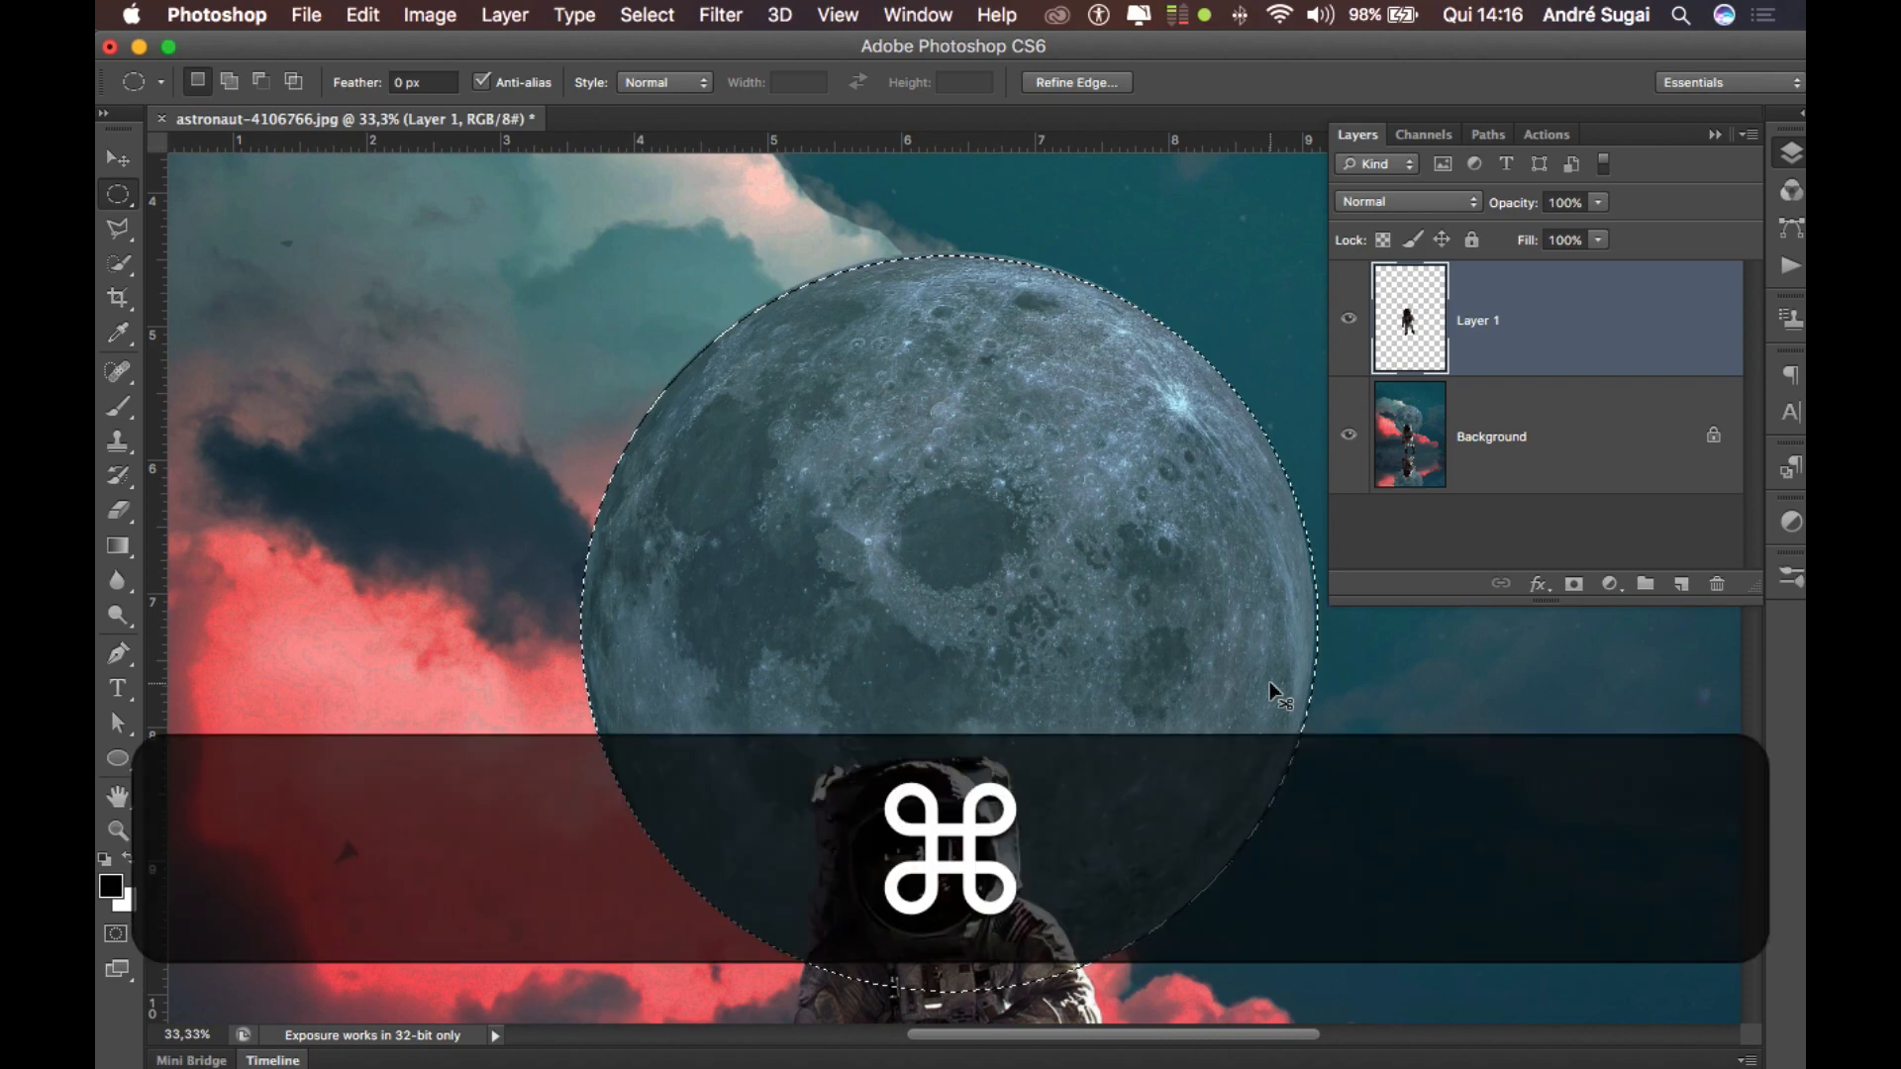
Copy the selected moon from the Background layer to a new layer.
key(super+minus)
key(super+minus)
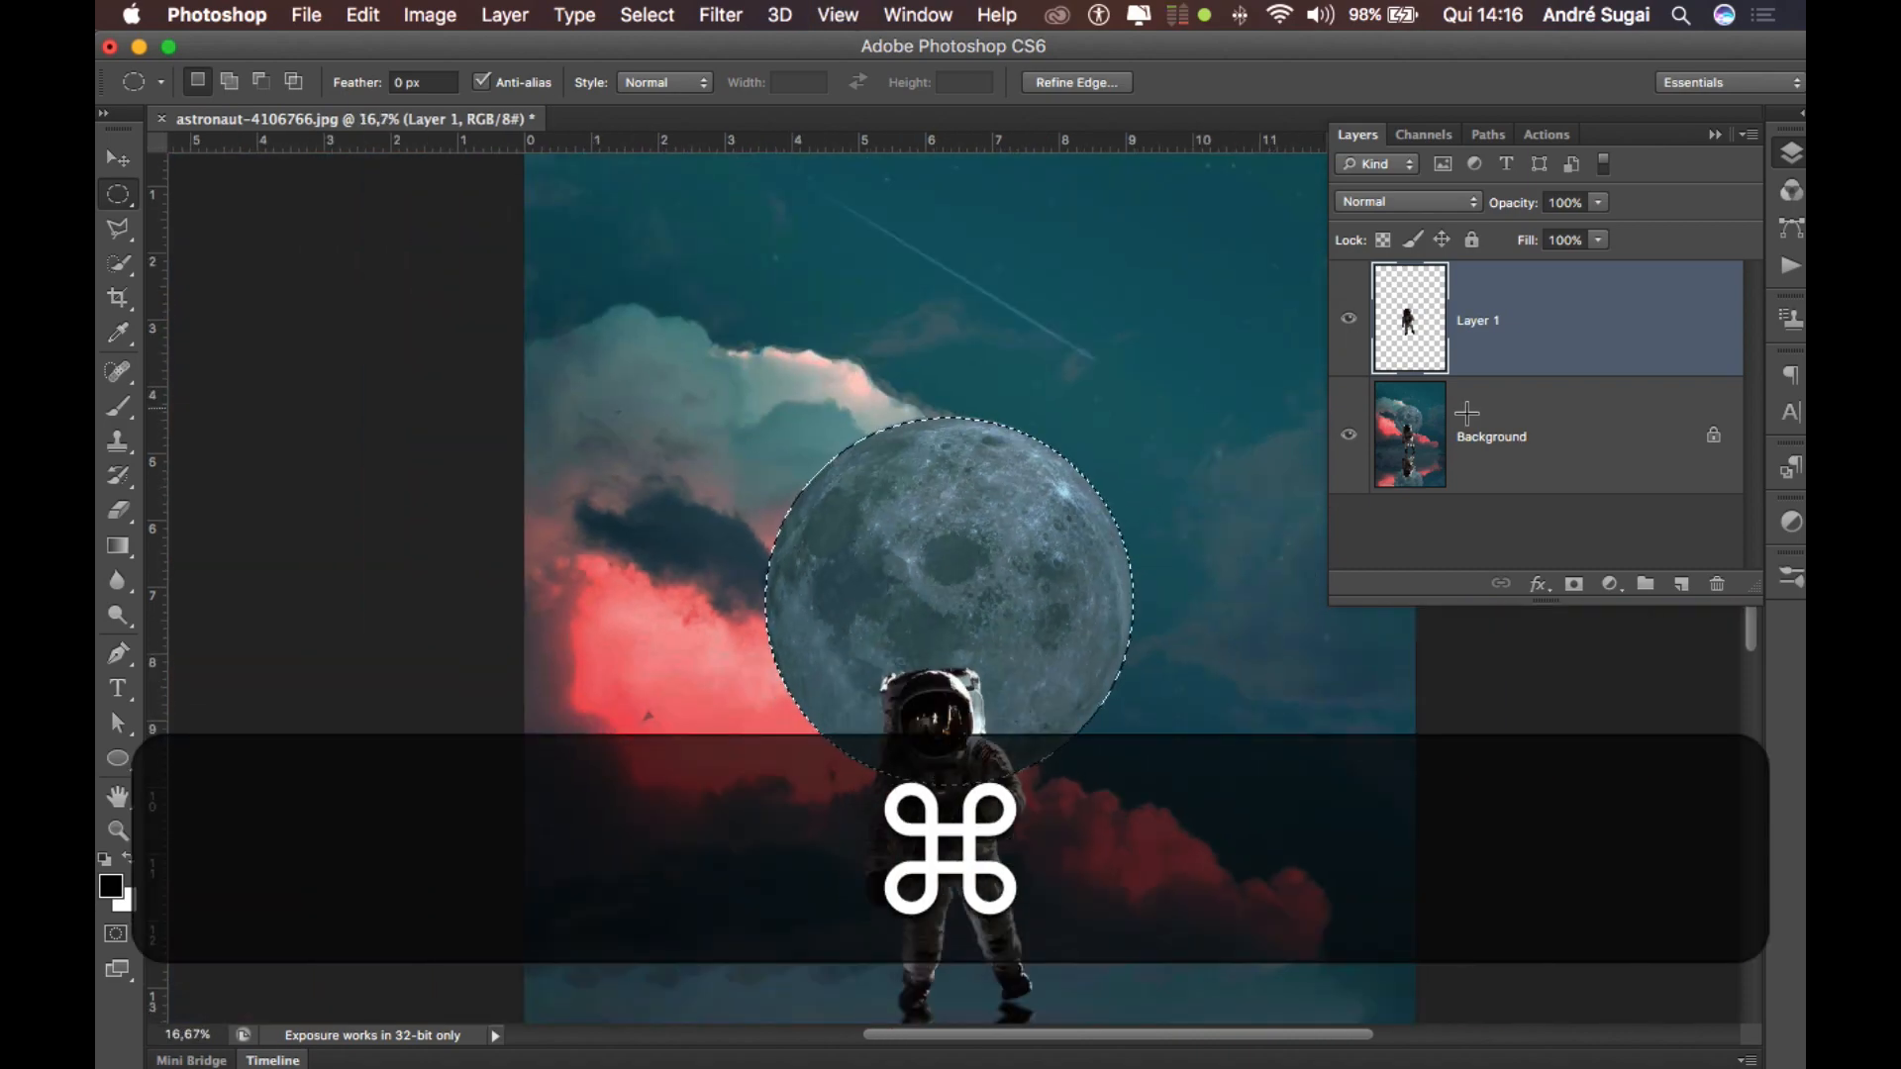
click(1480, 436)
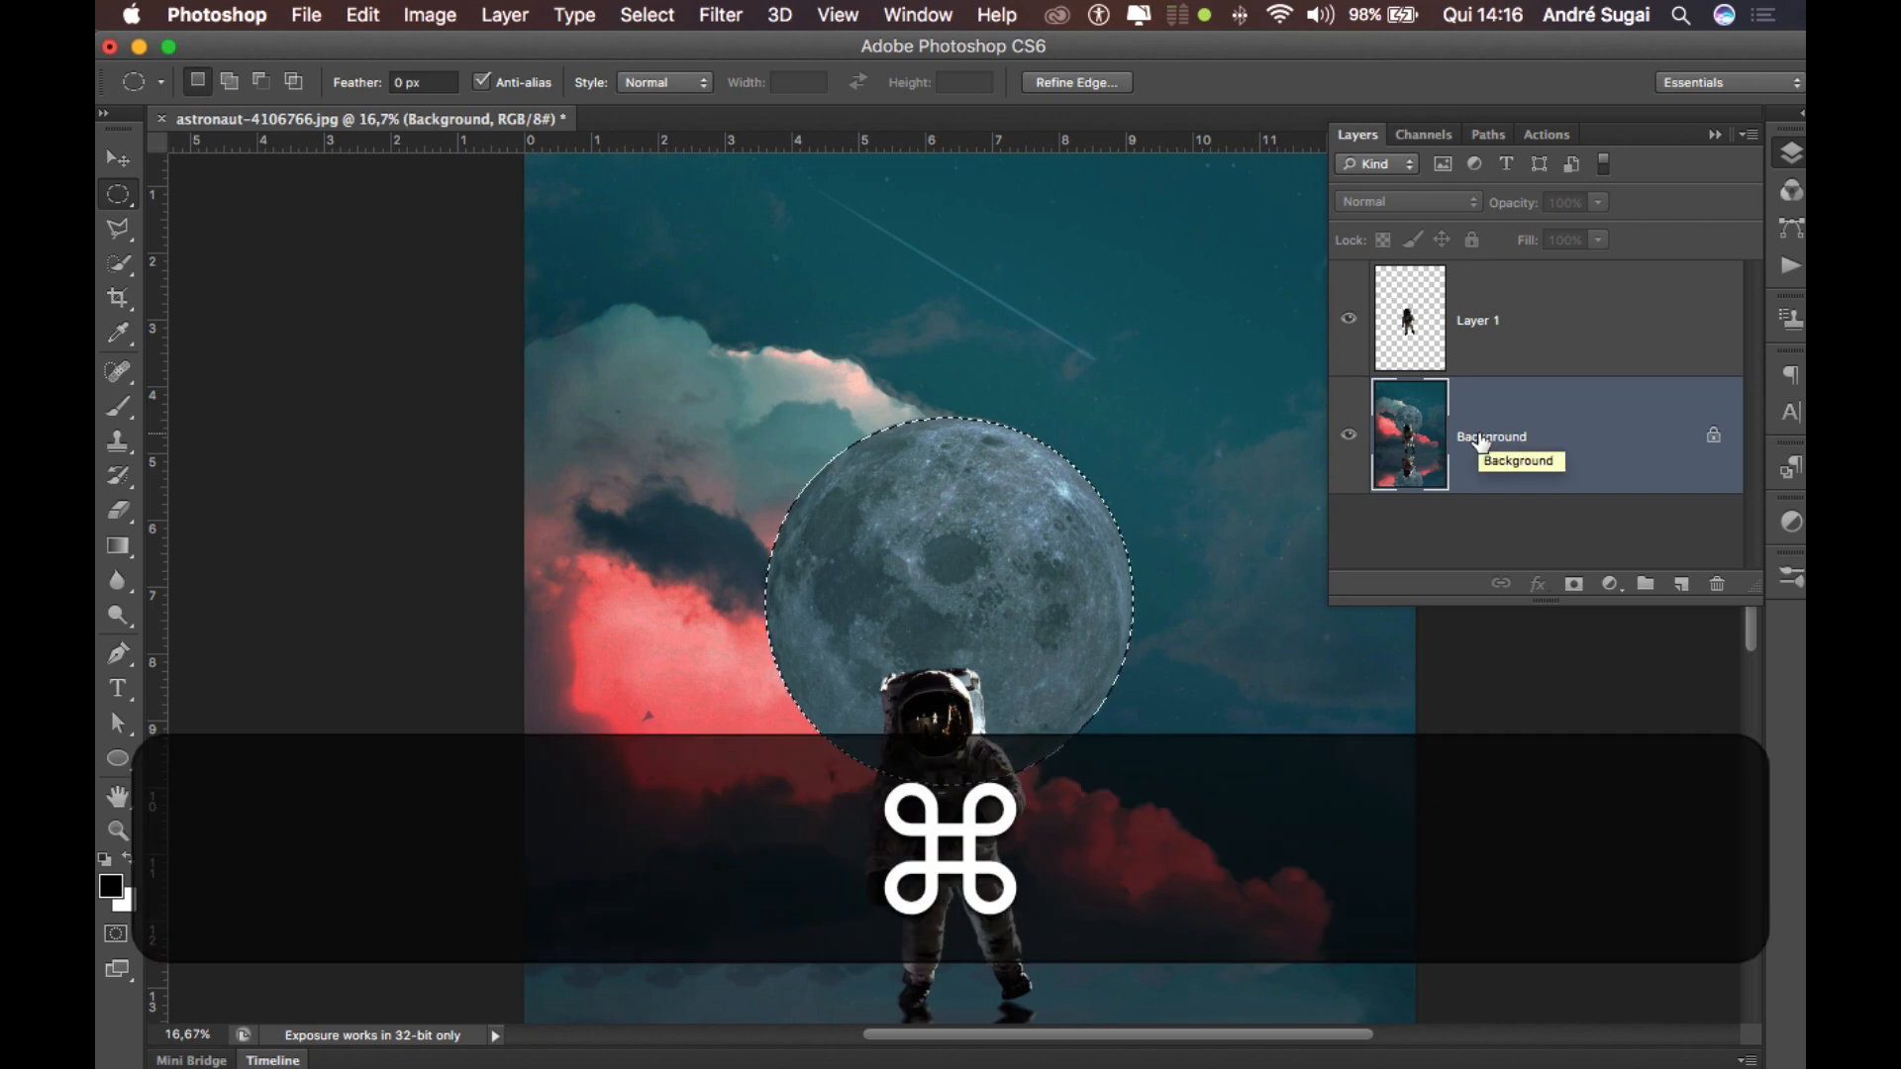
key(super+j)
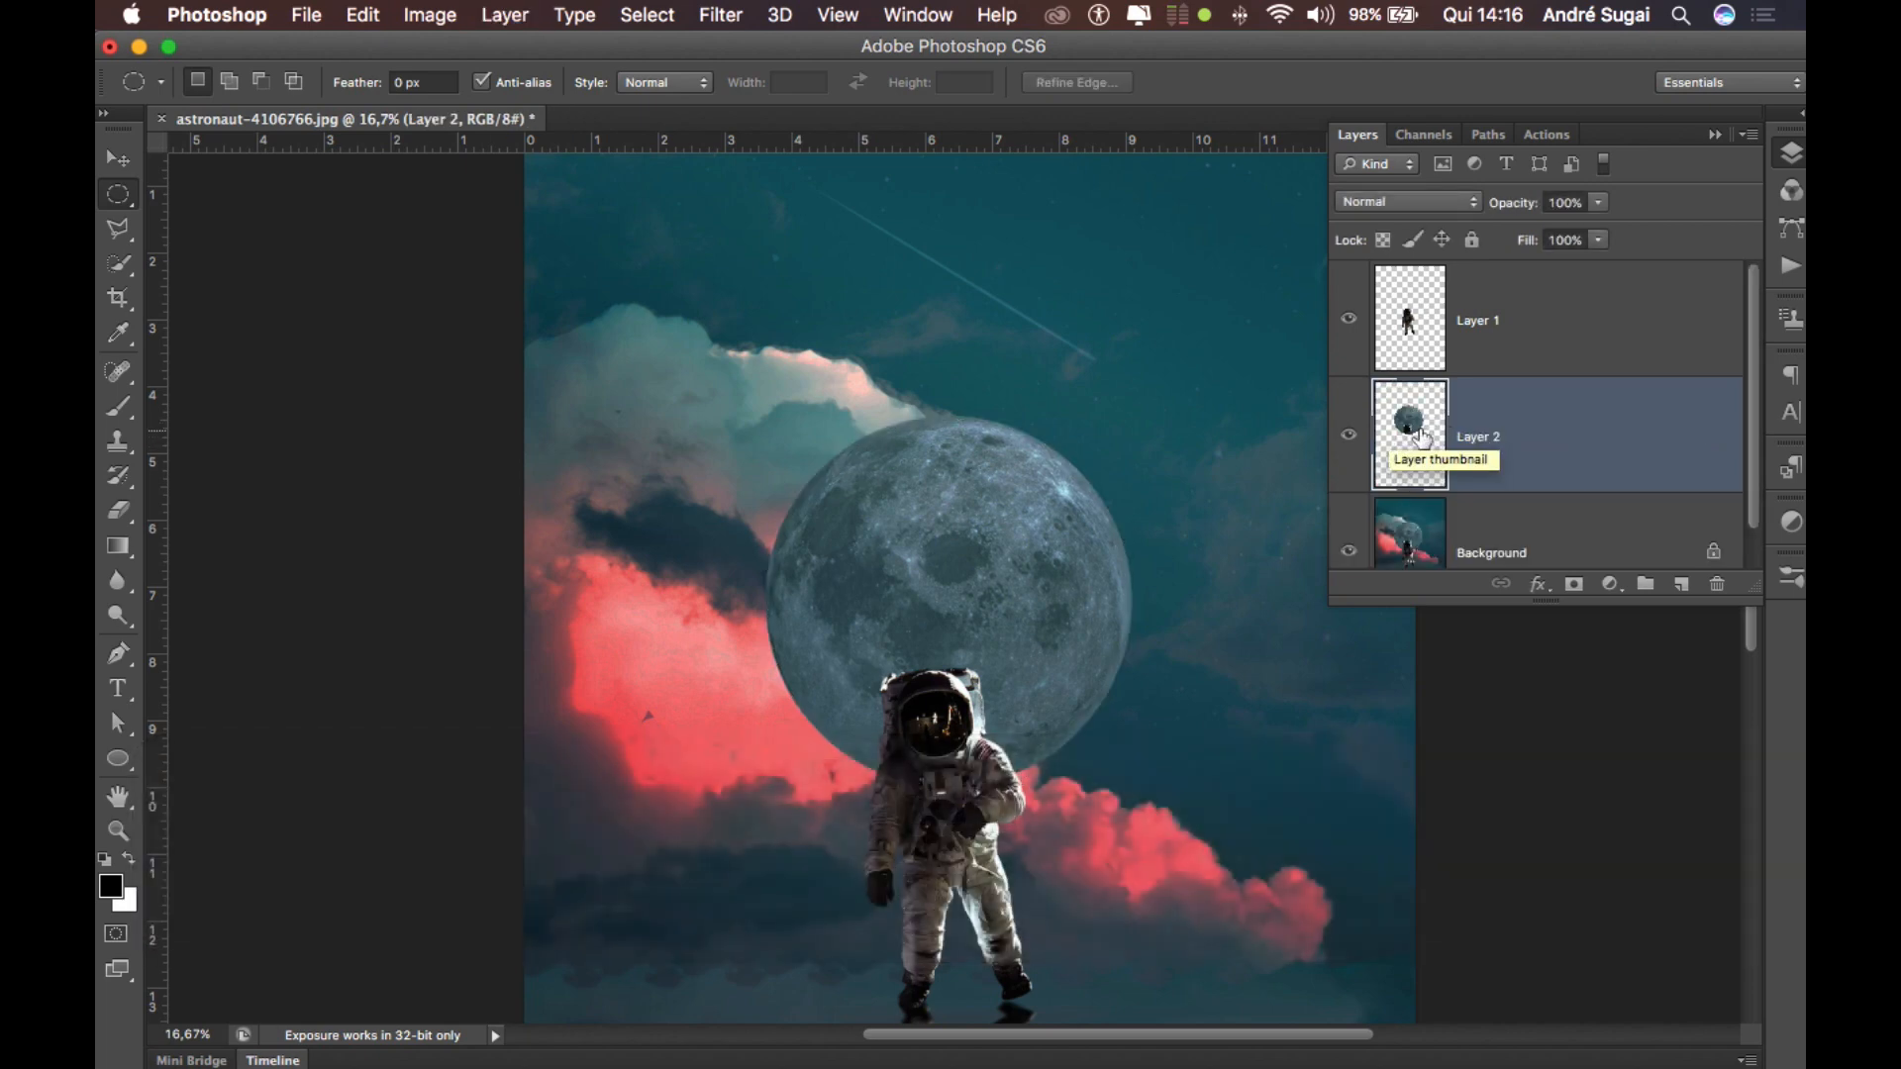
scroll(1493, 475, down, 1)
scroll(1490, 426, up, 1)
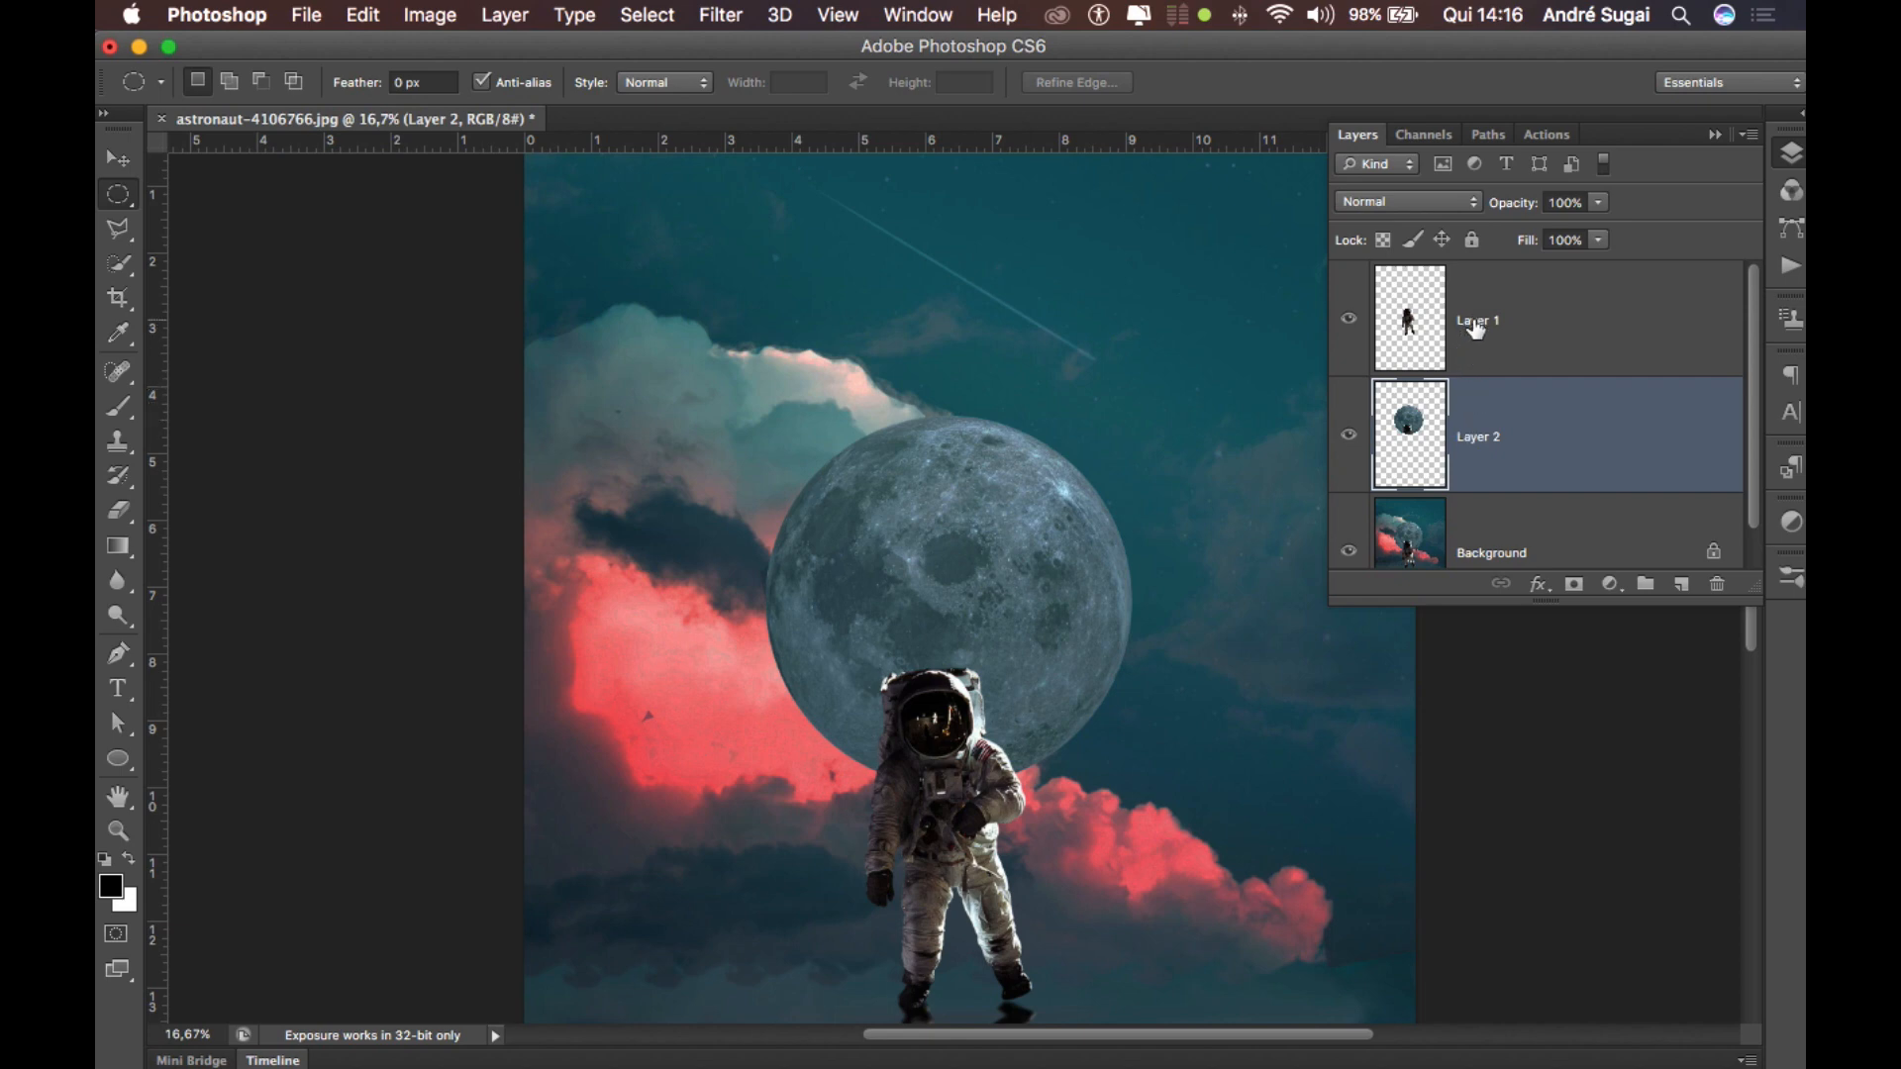
Rename the astronaut cut-out layer as Astronauta and the moon cut-out layer as Lua.
double_click(1475, 321)
text(As)
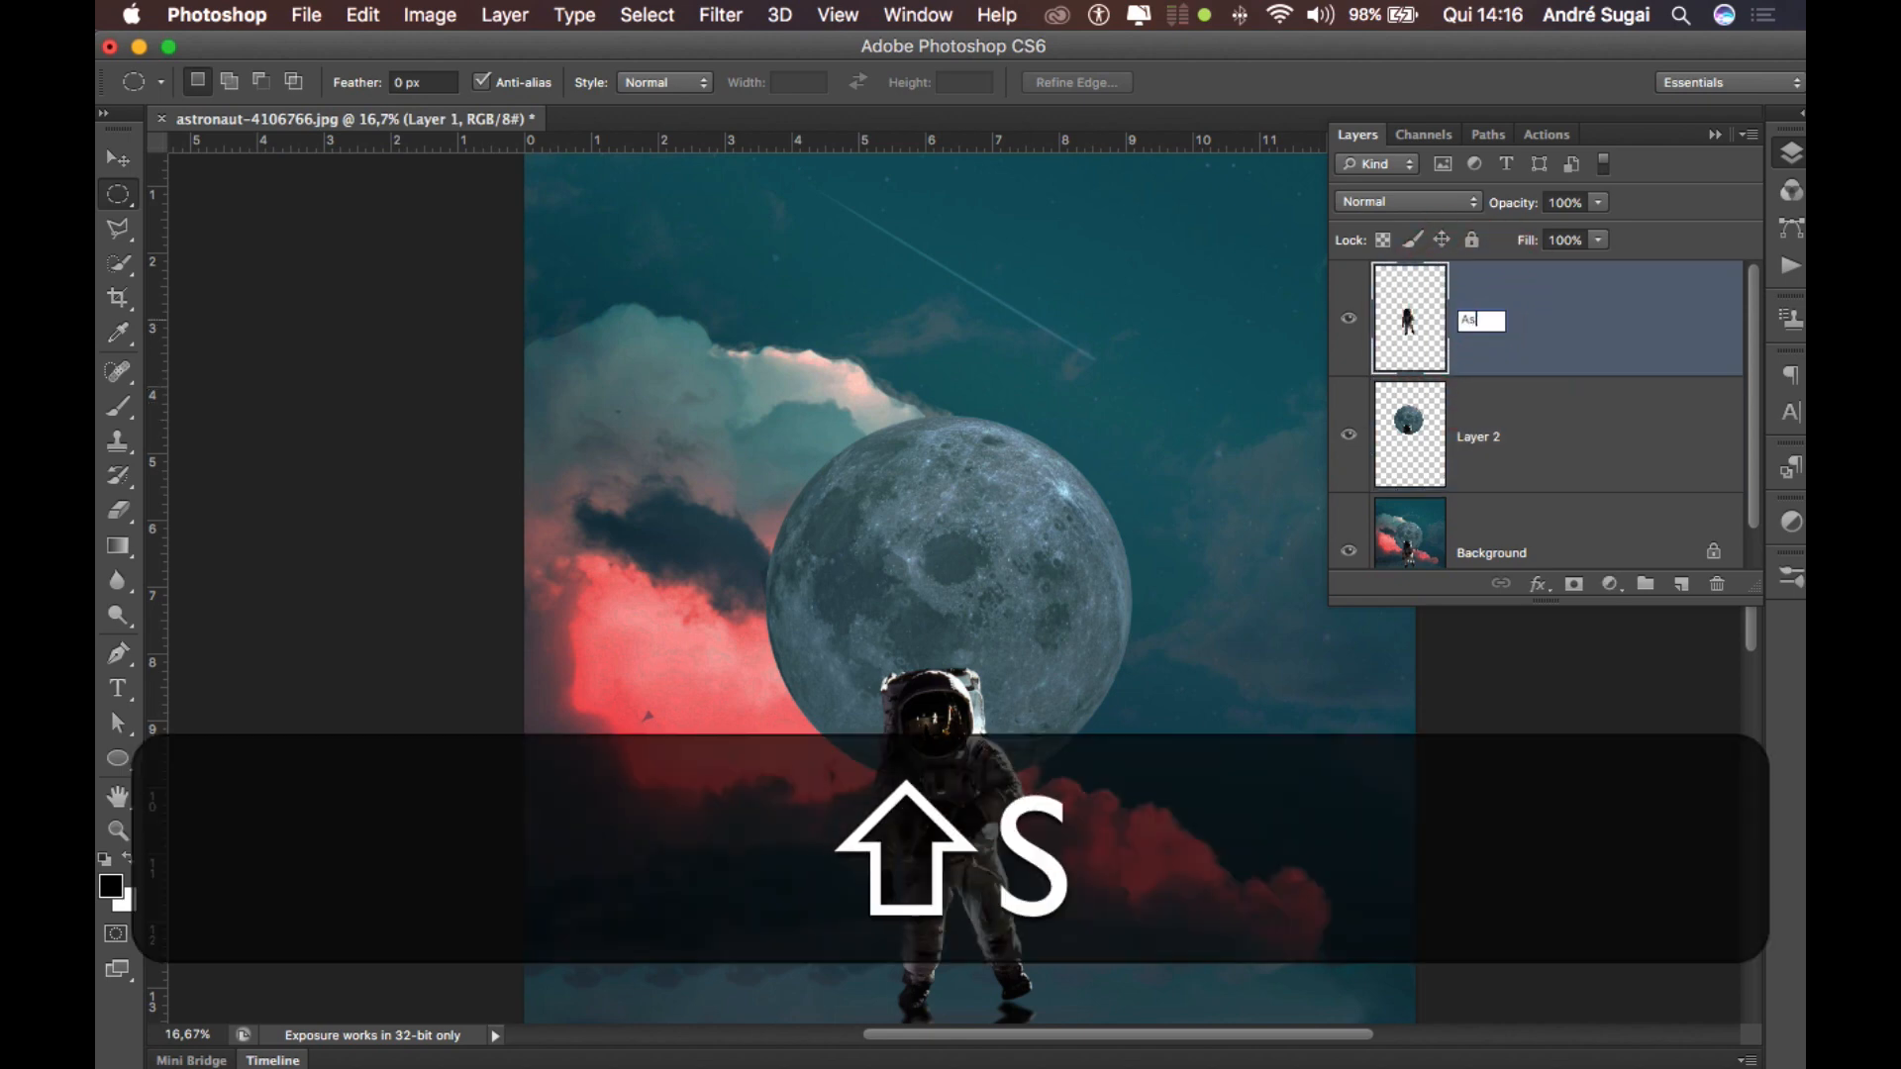
text(tronauta)
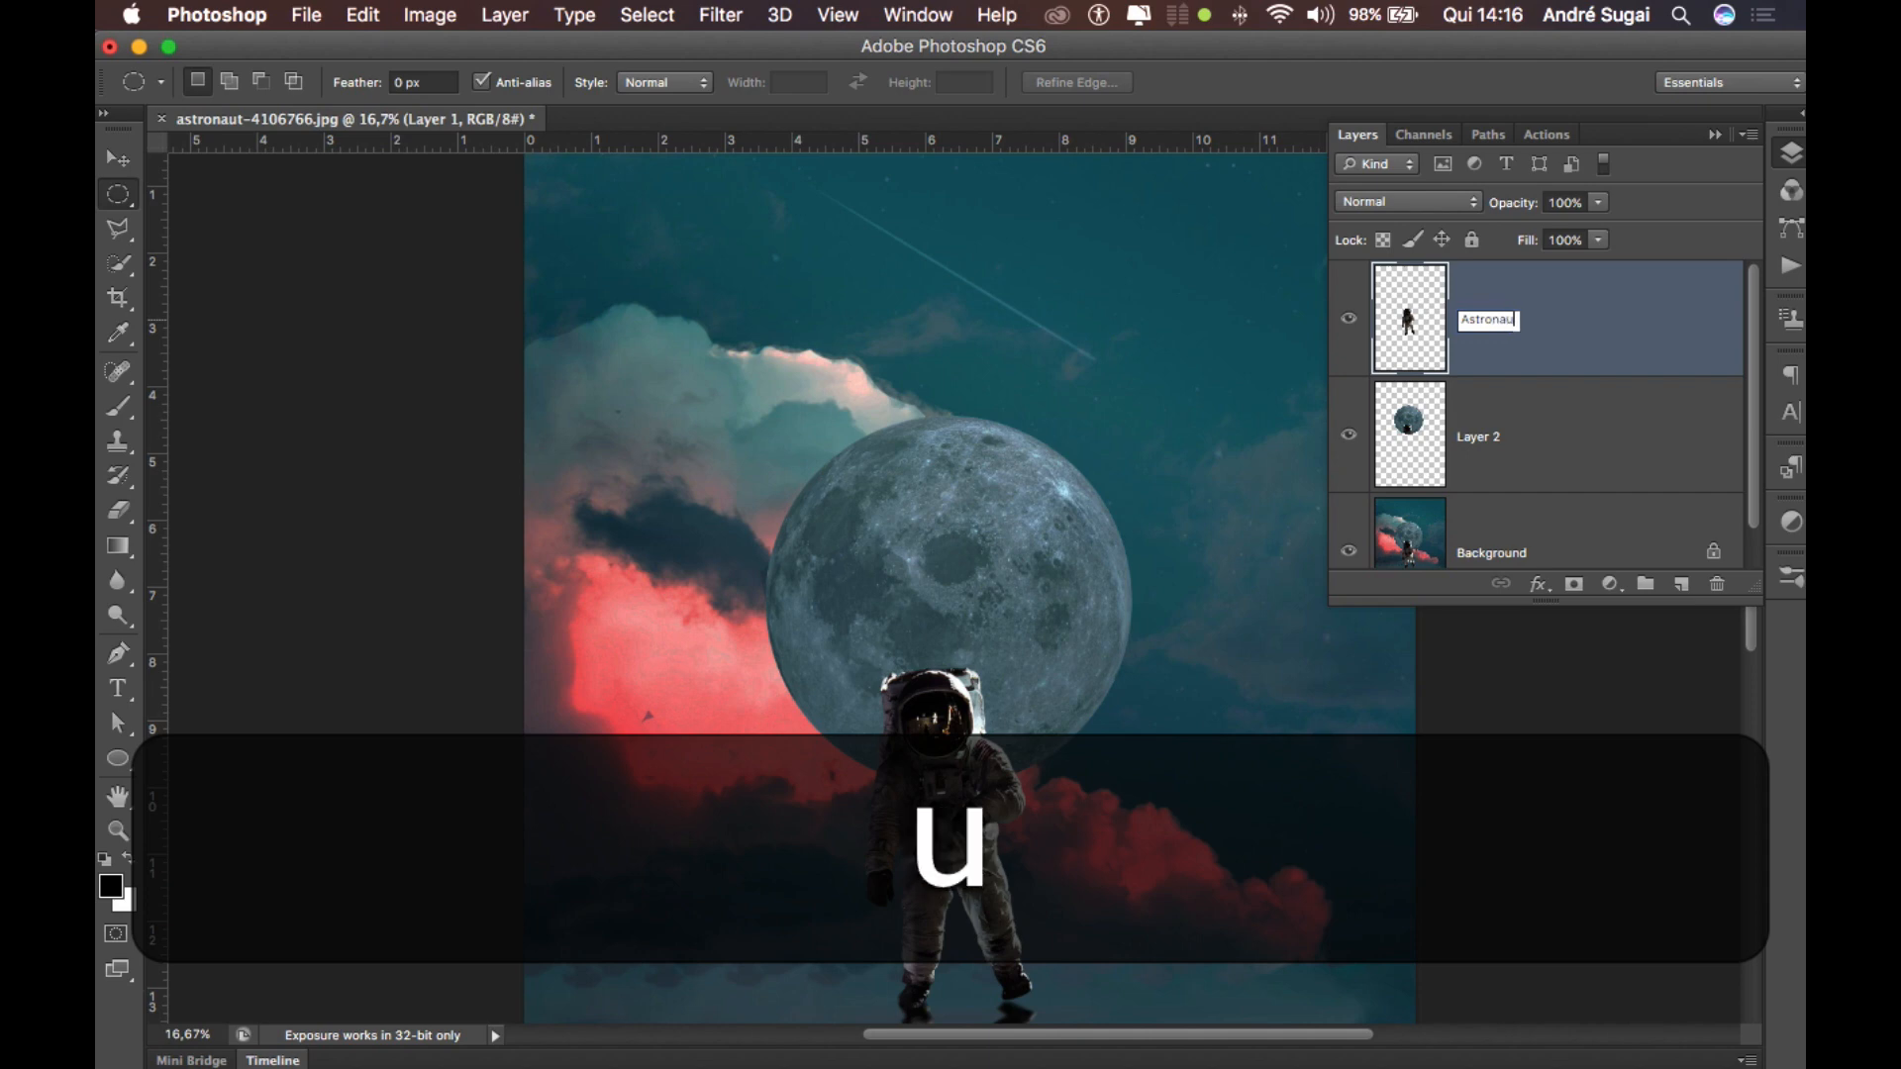
double_click(1485, 434)
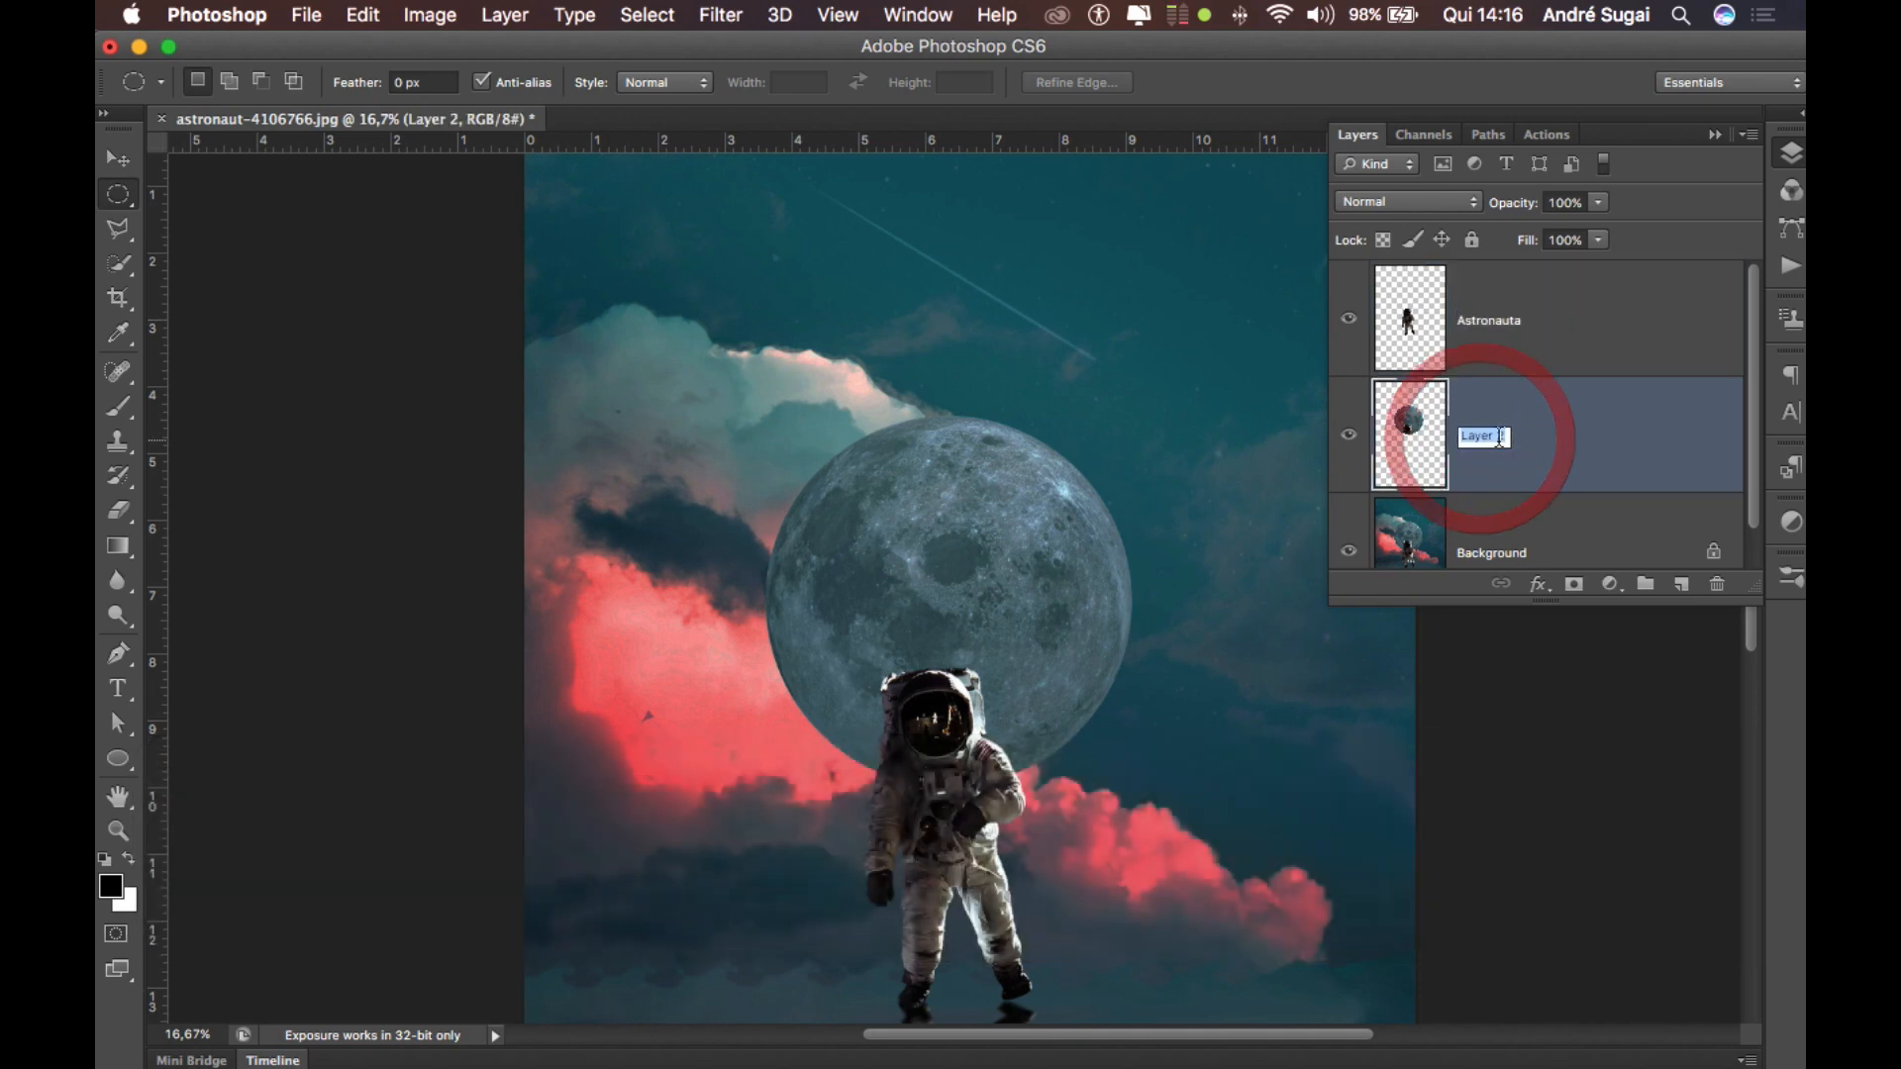
text(Lua)
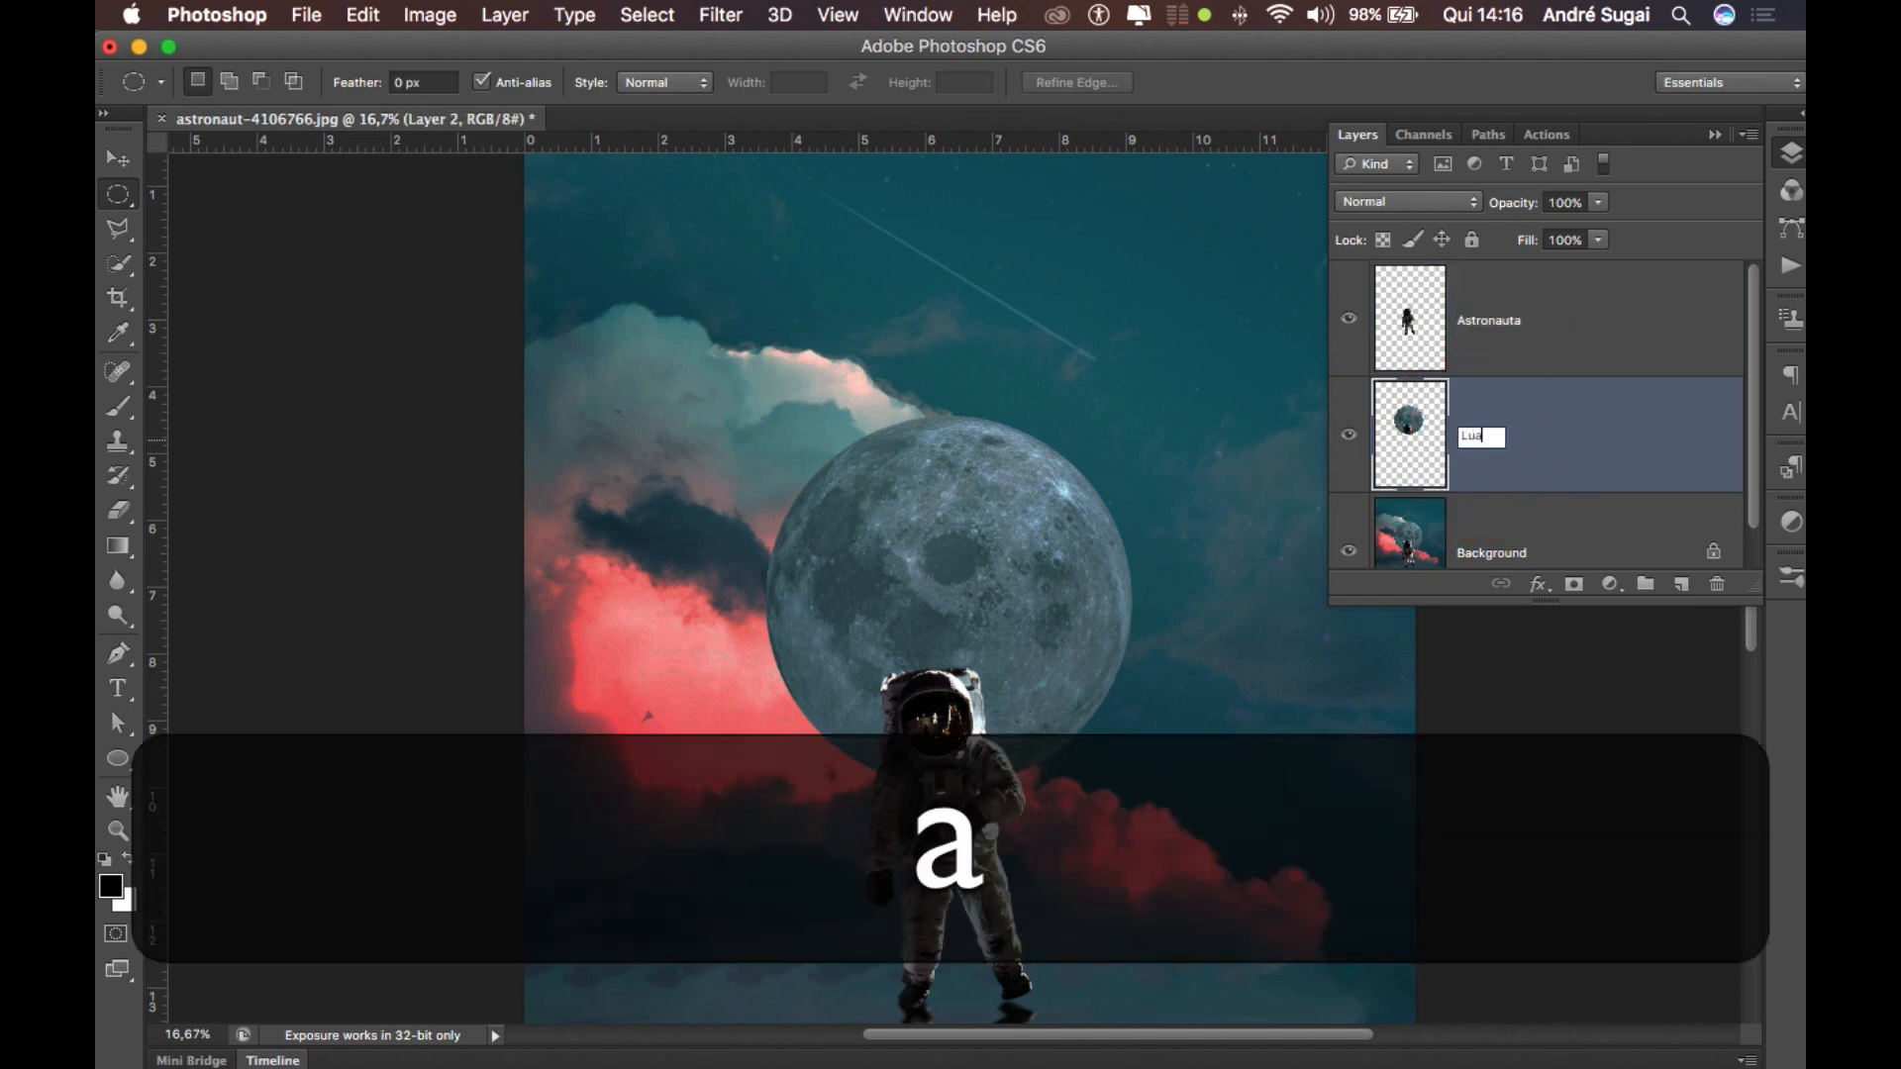
click(1522, 450)
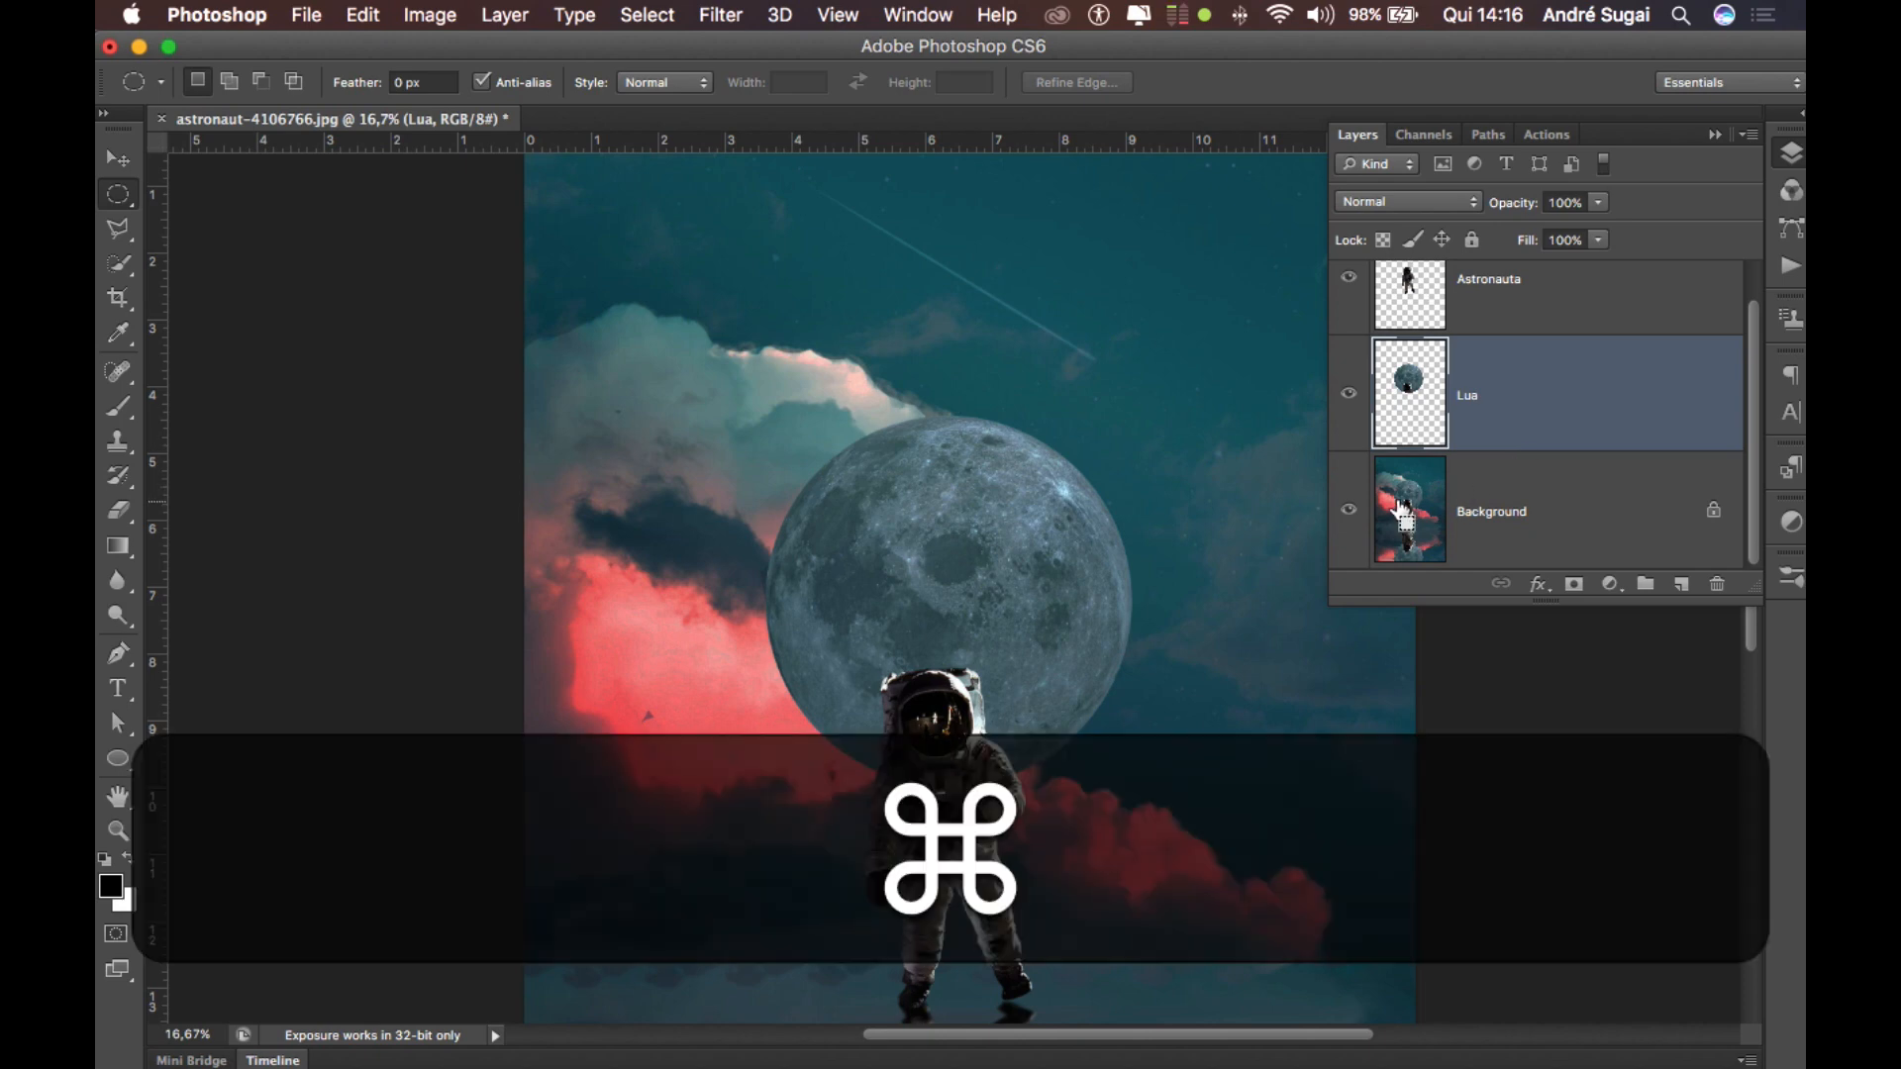
Select the whole reflective floor from the astronaut's feet down to the image's lower edge with the Rectangular Marquee tool.
key(super+minus)
key(super+minus)
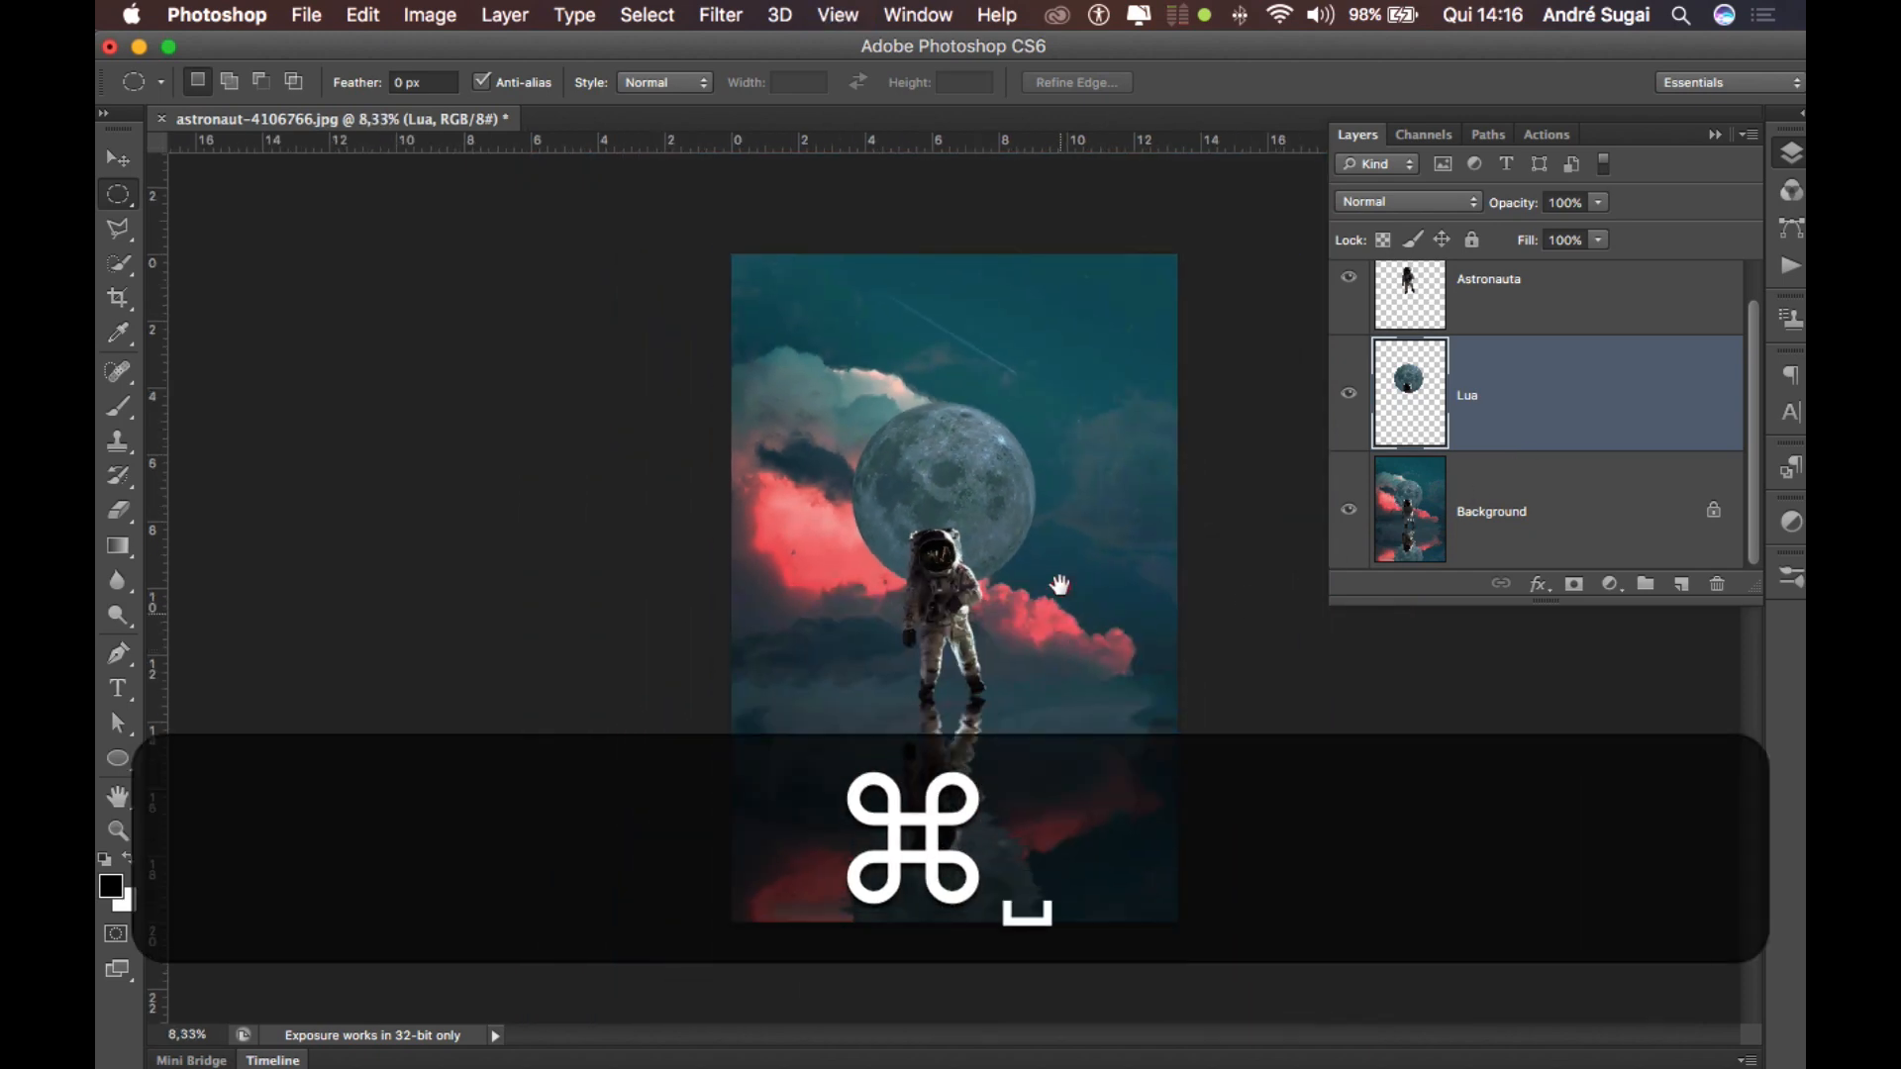
drag(1060, 585, 704, 691)
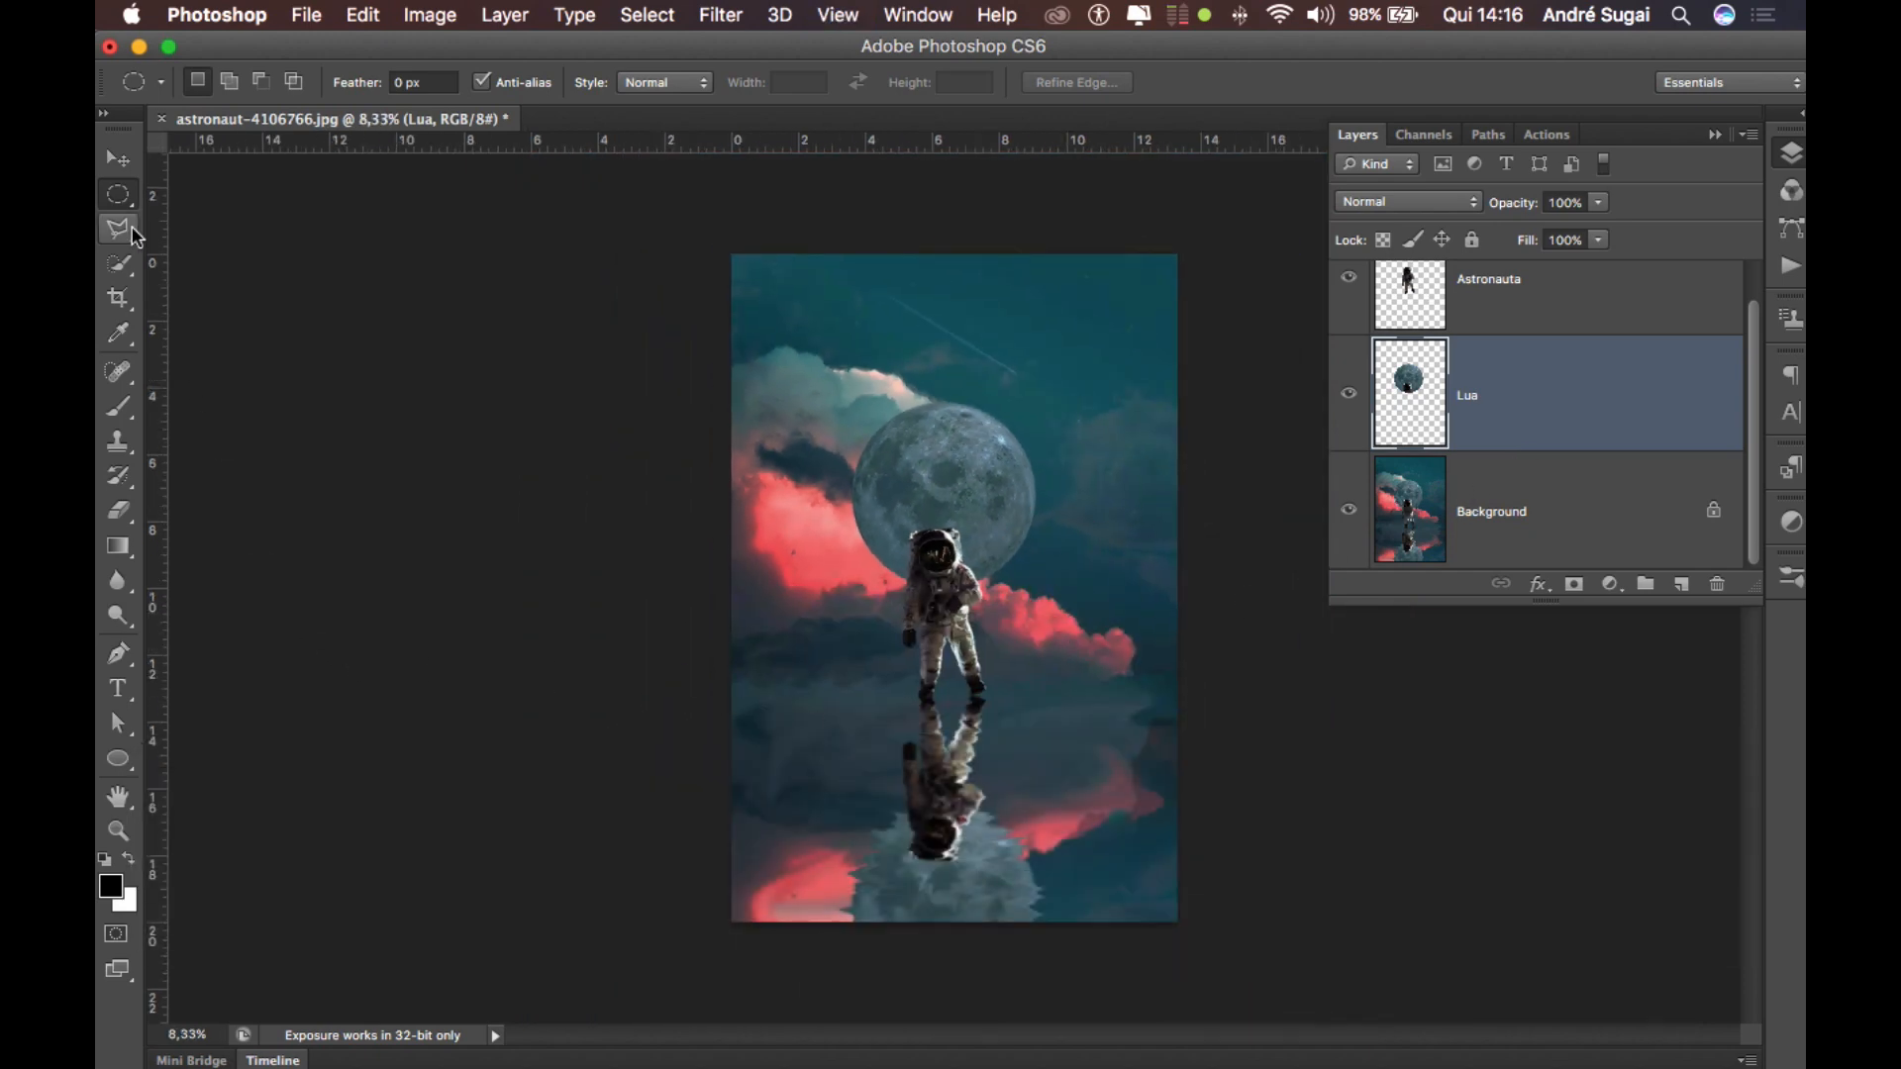
drag(126, 203, 200, 190)
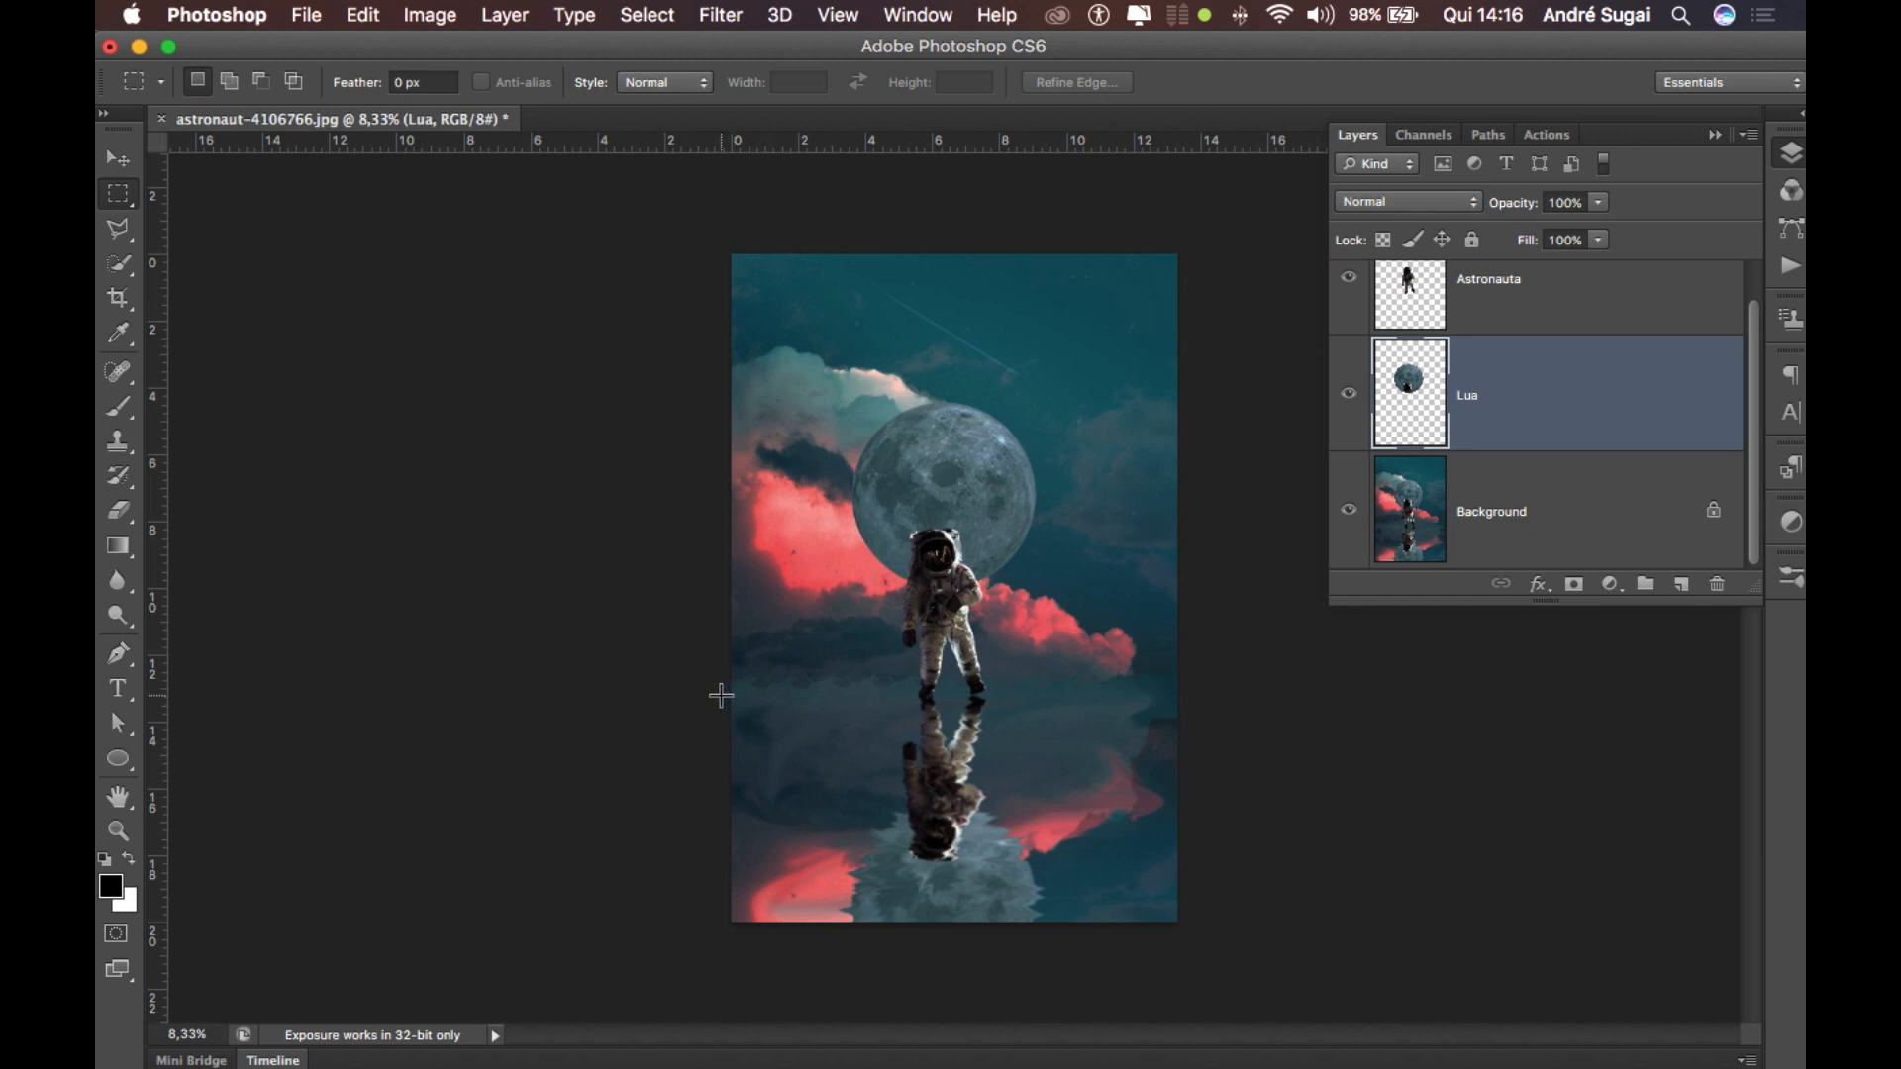
drag(724, 701, 1281, 994)
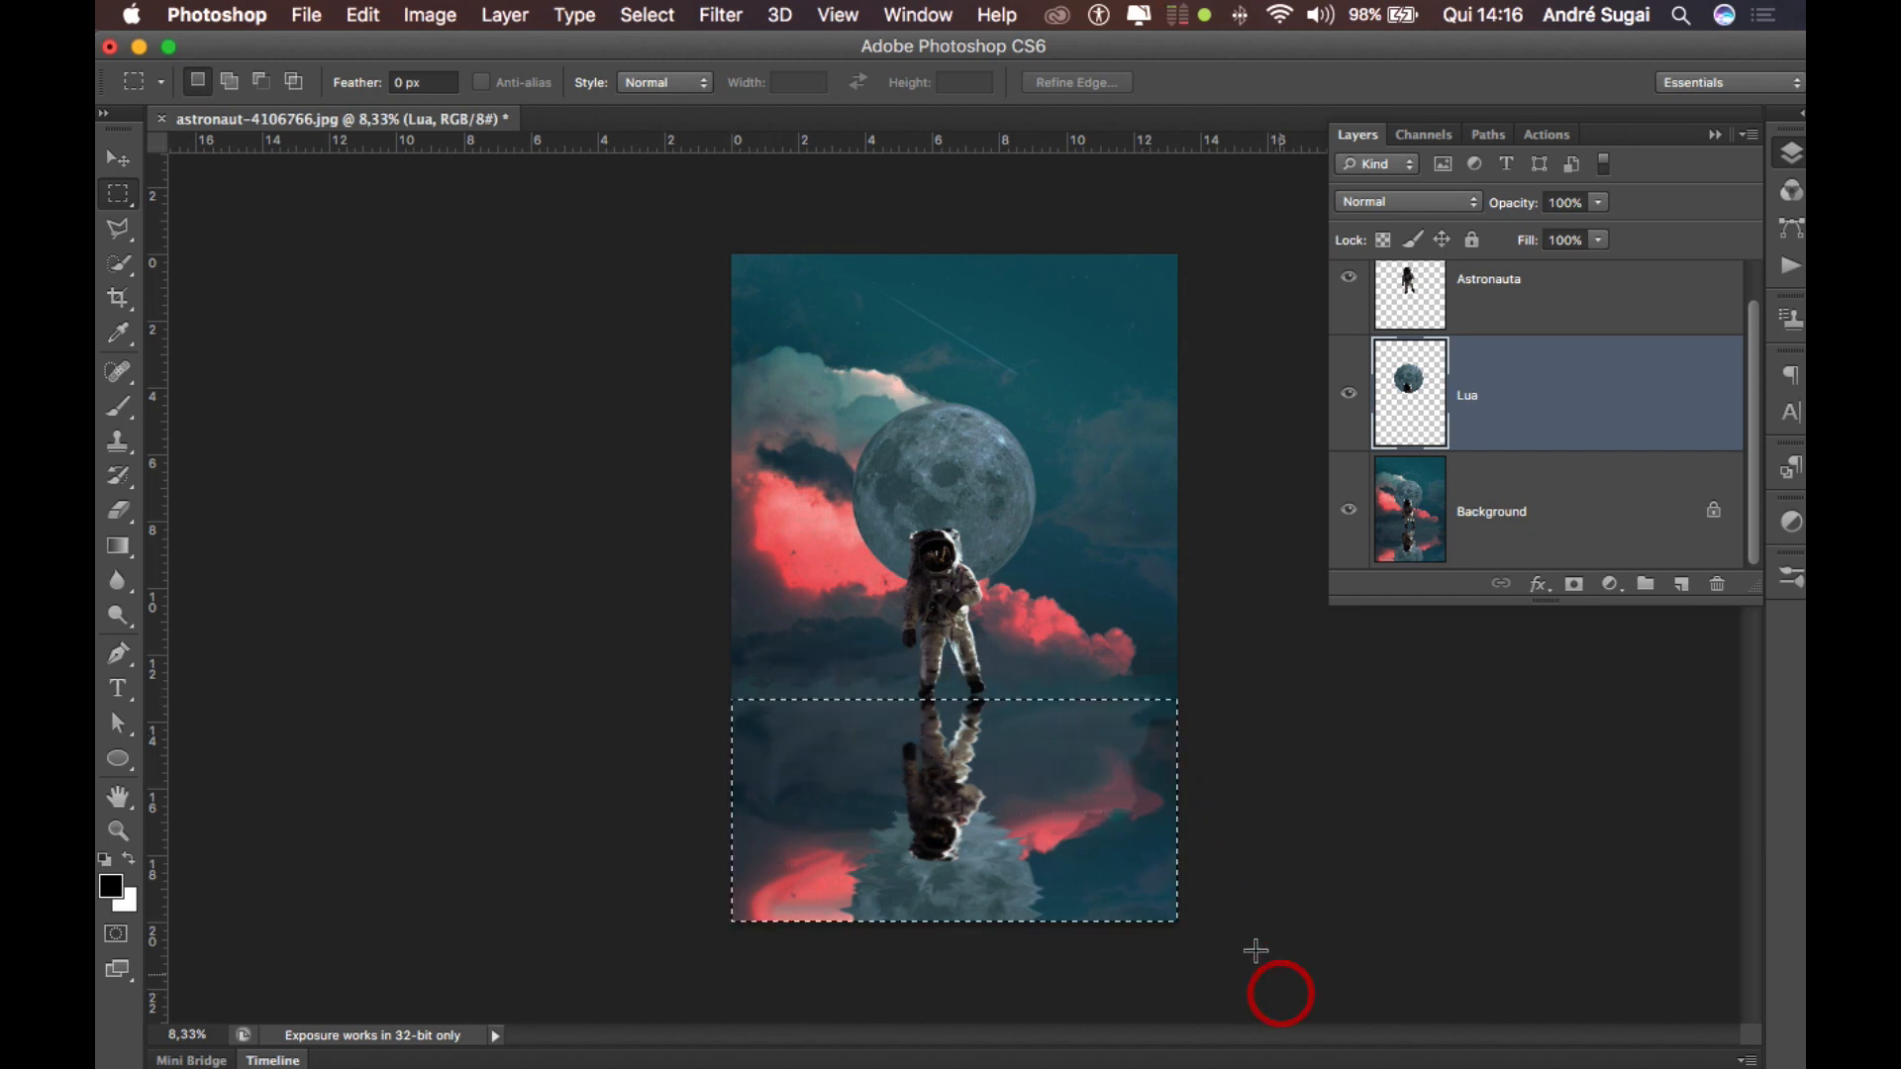
Copy the selected floor from the Background layer to a new layer and name it Chão.
key(super)
key(super+equal)
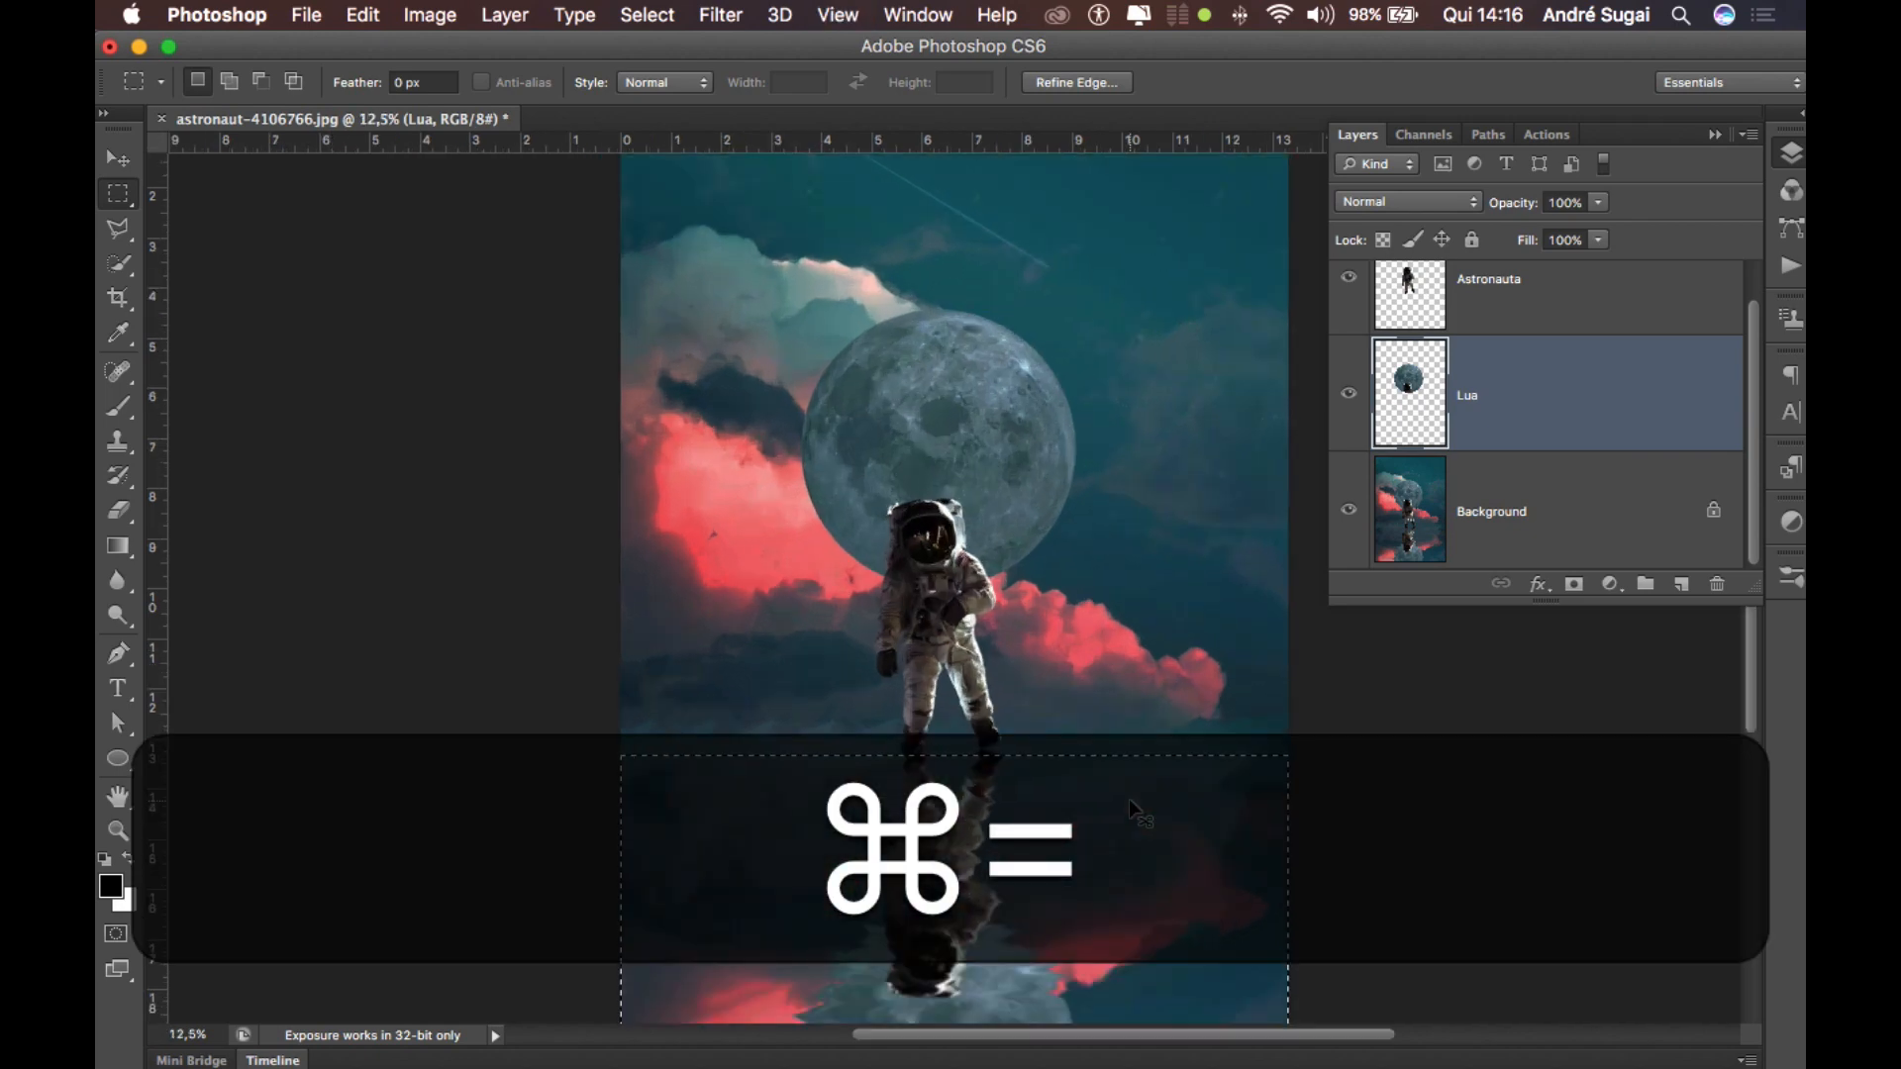
key(super+equal)
drag(932, 789, 910, 450)
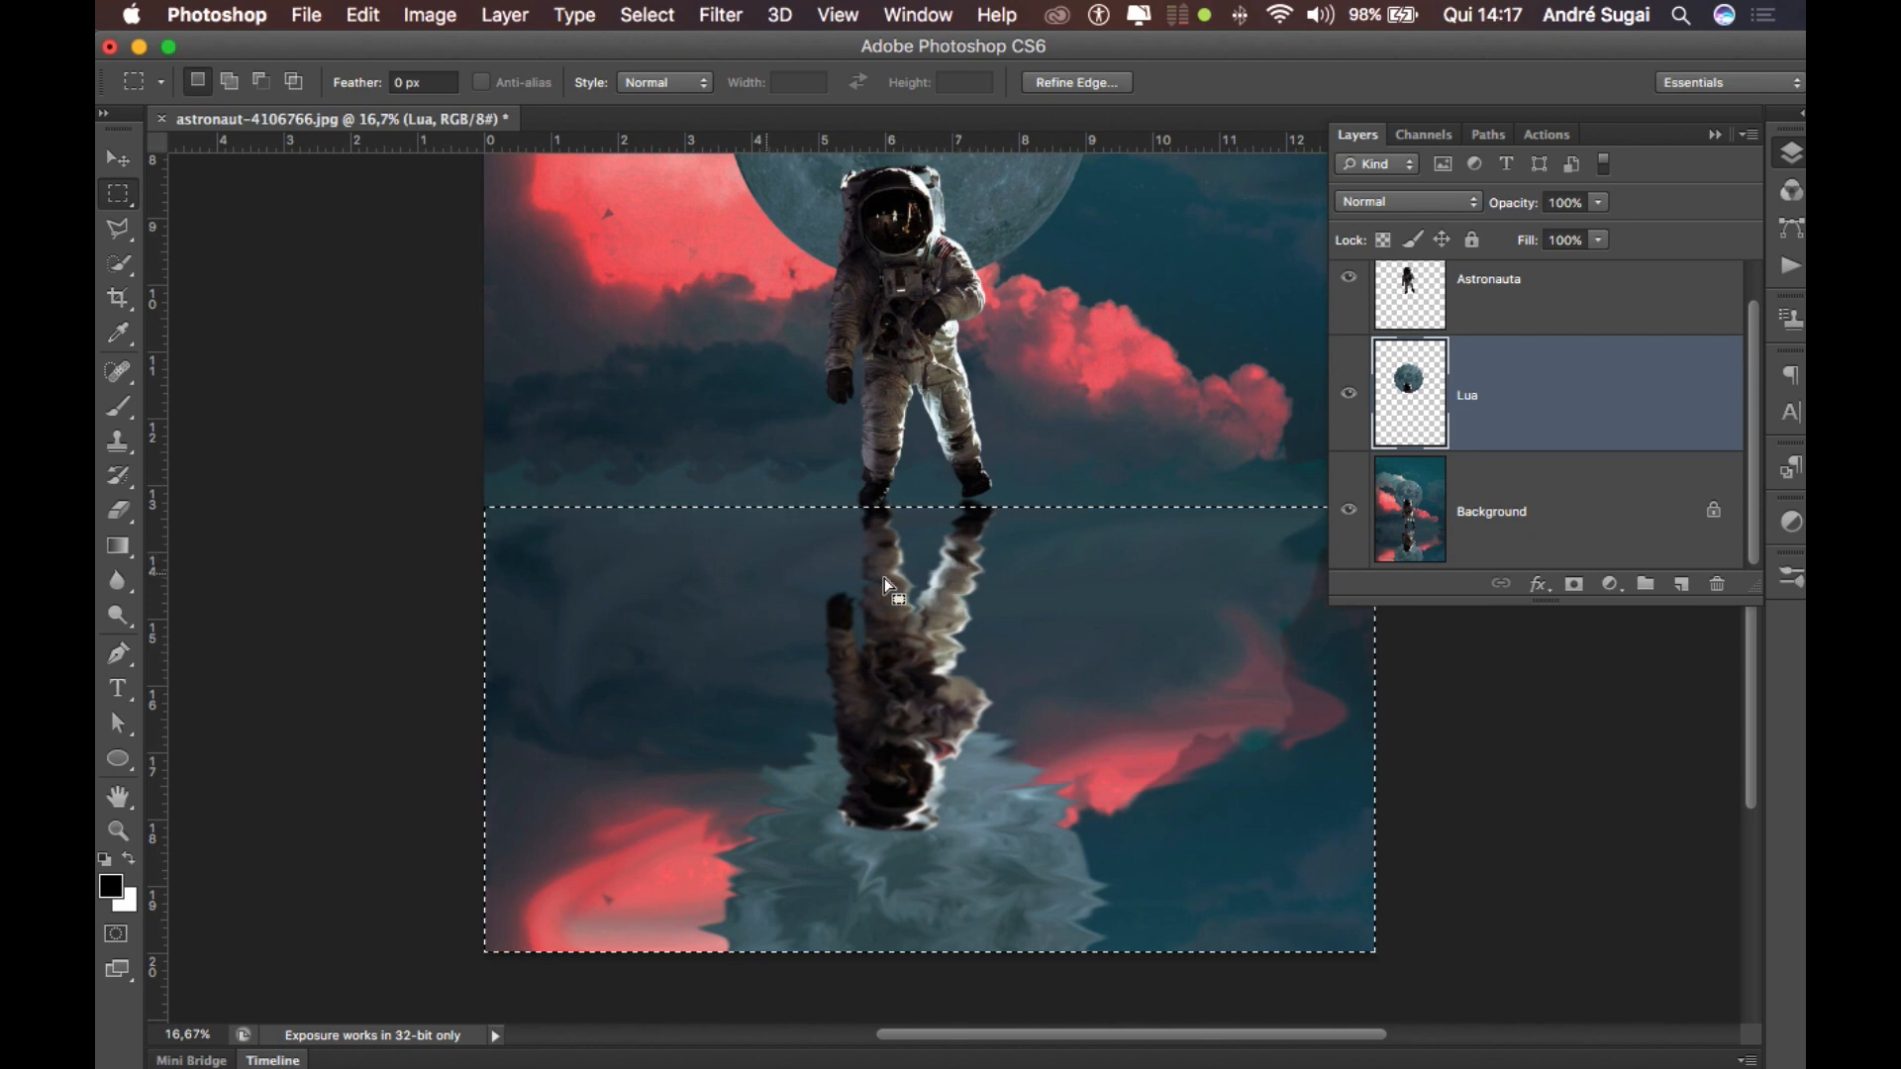
click(1490, 530)
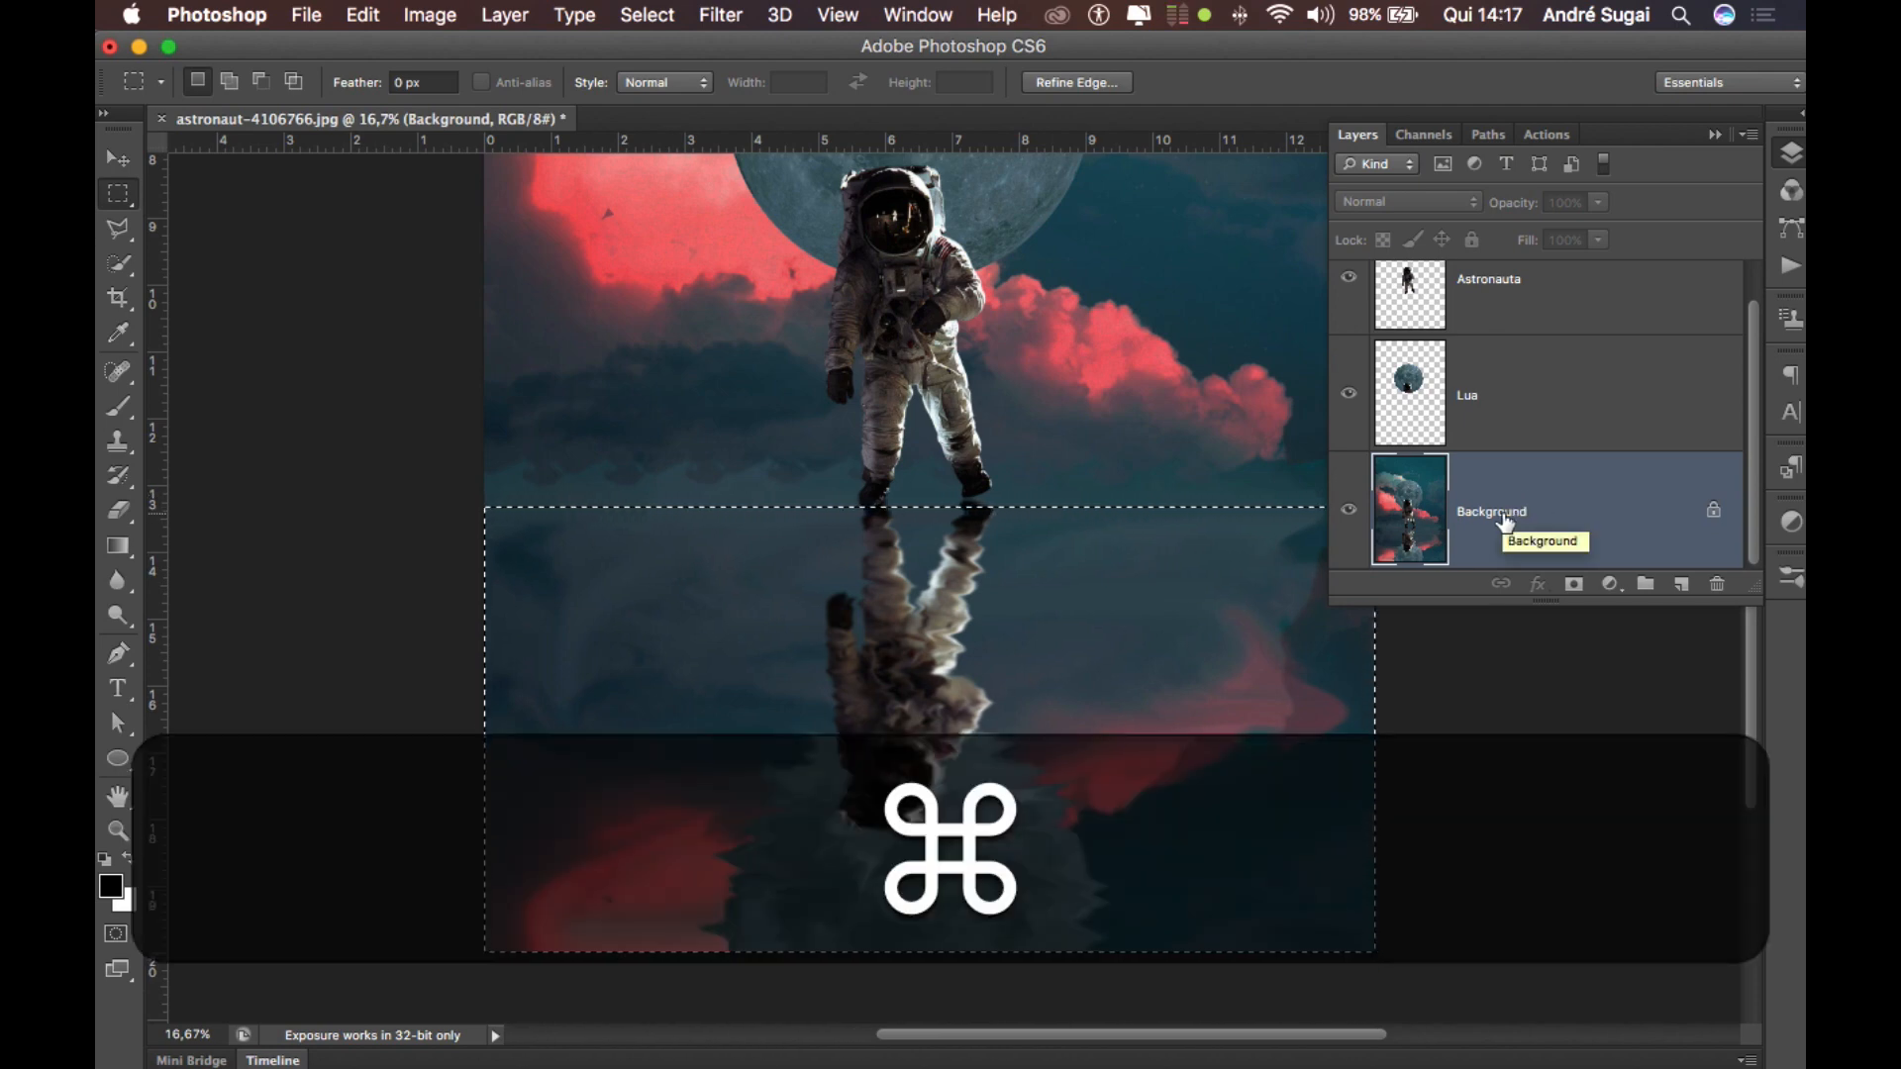
key(super+j)
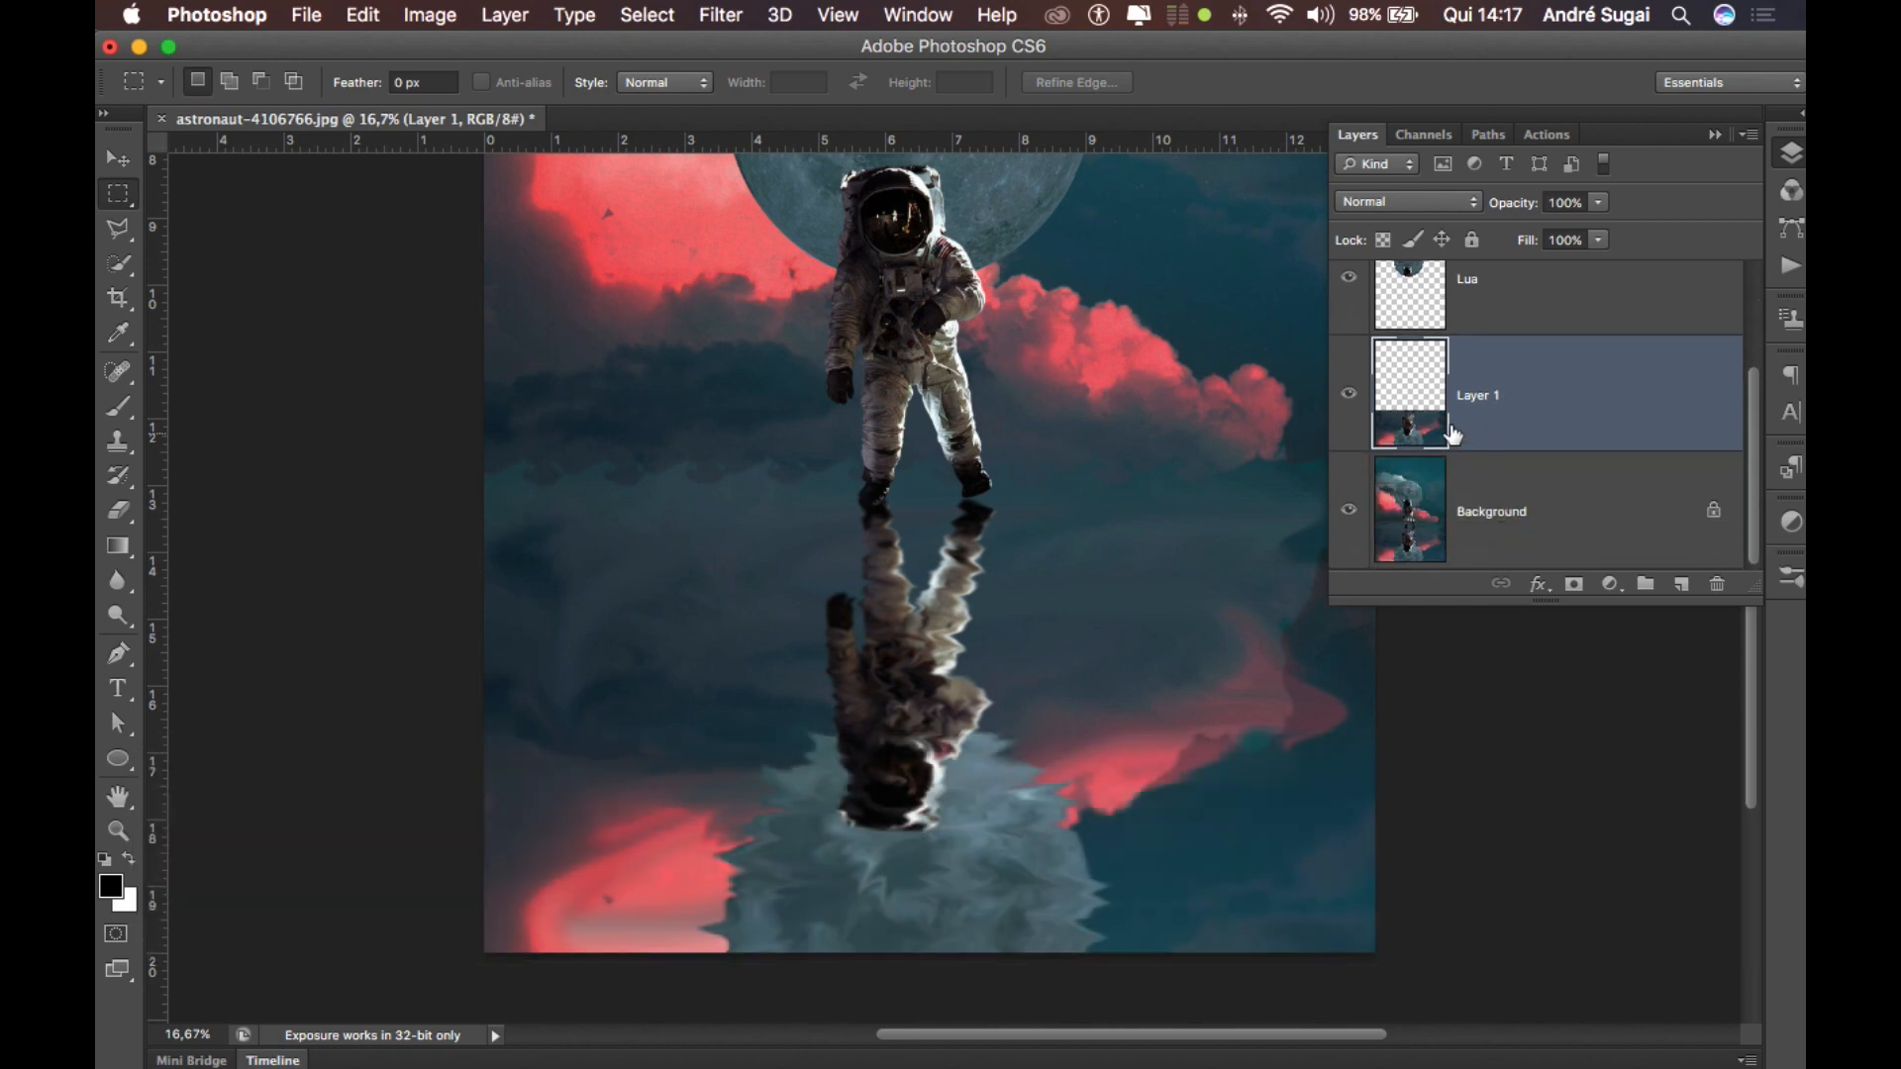
double_click(1475, 396)
text(Chão)
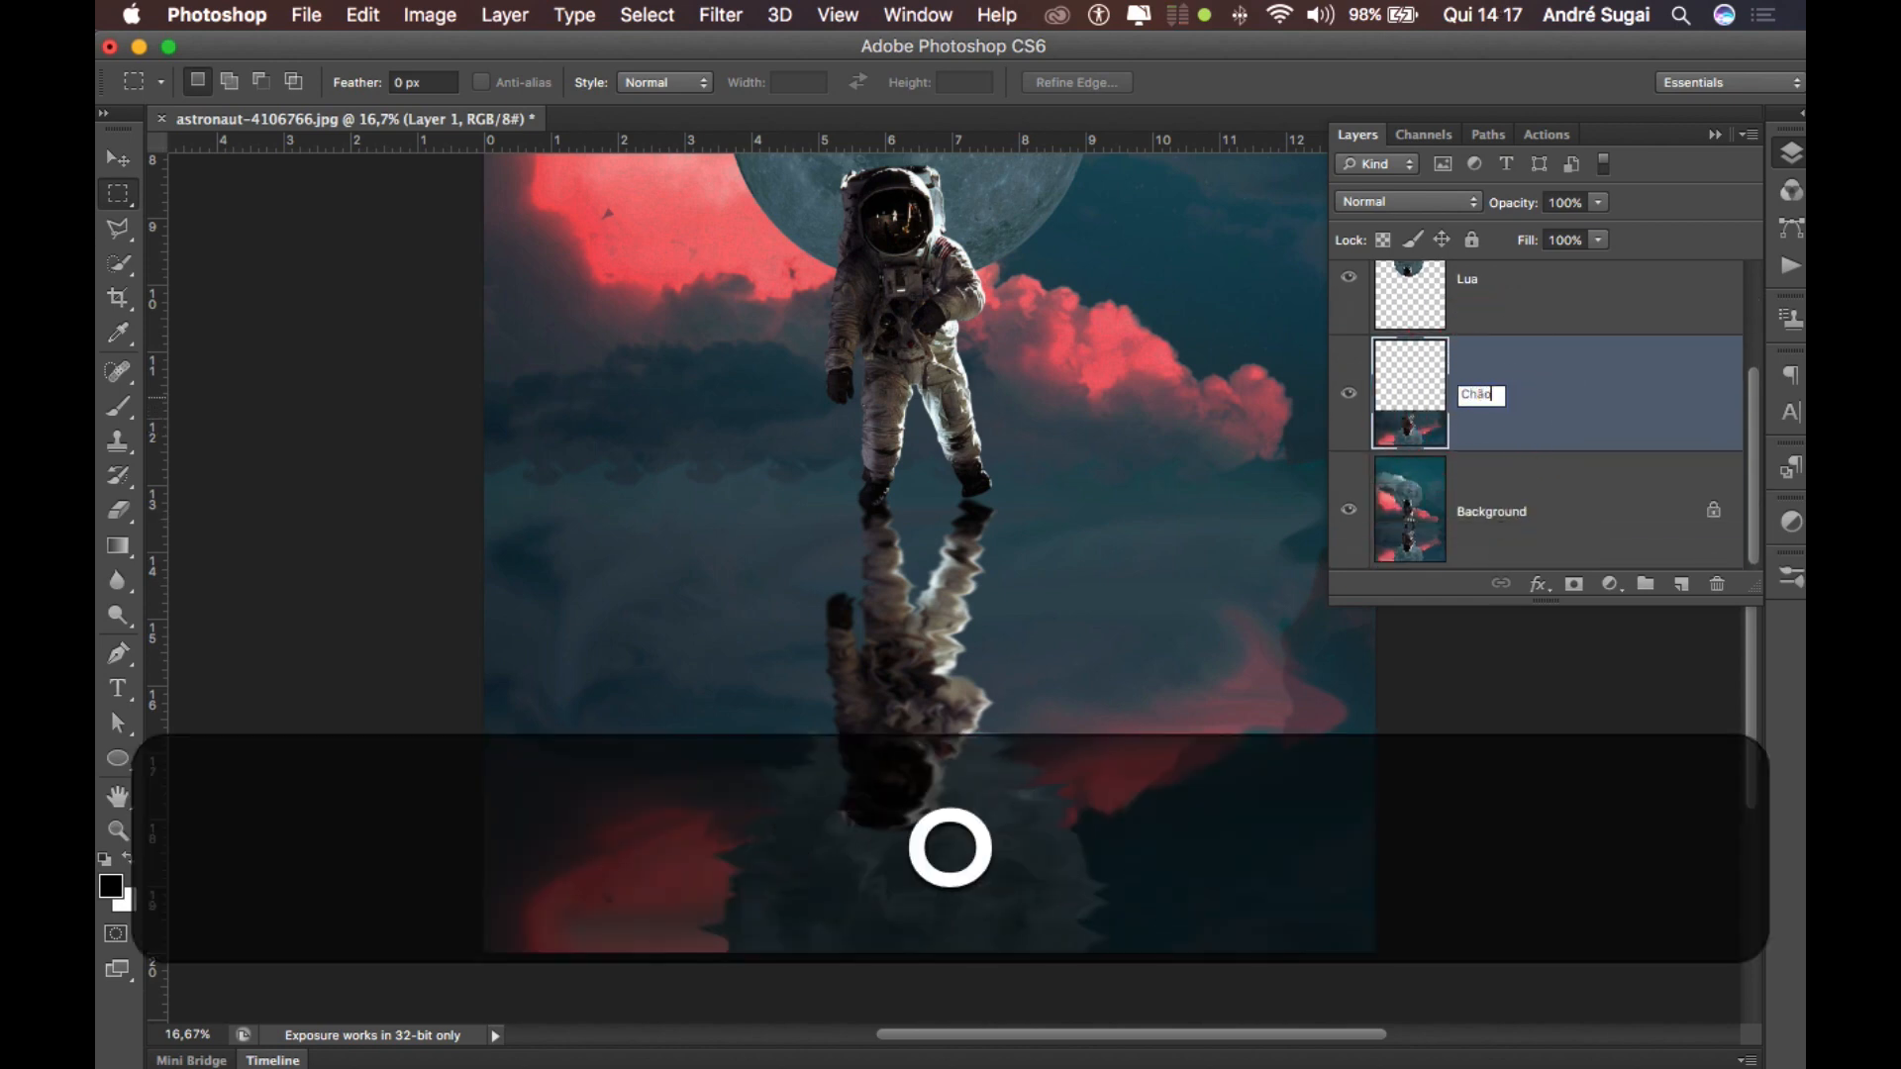
click(1612, 403)
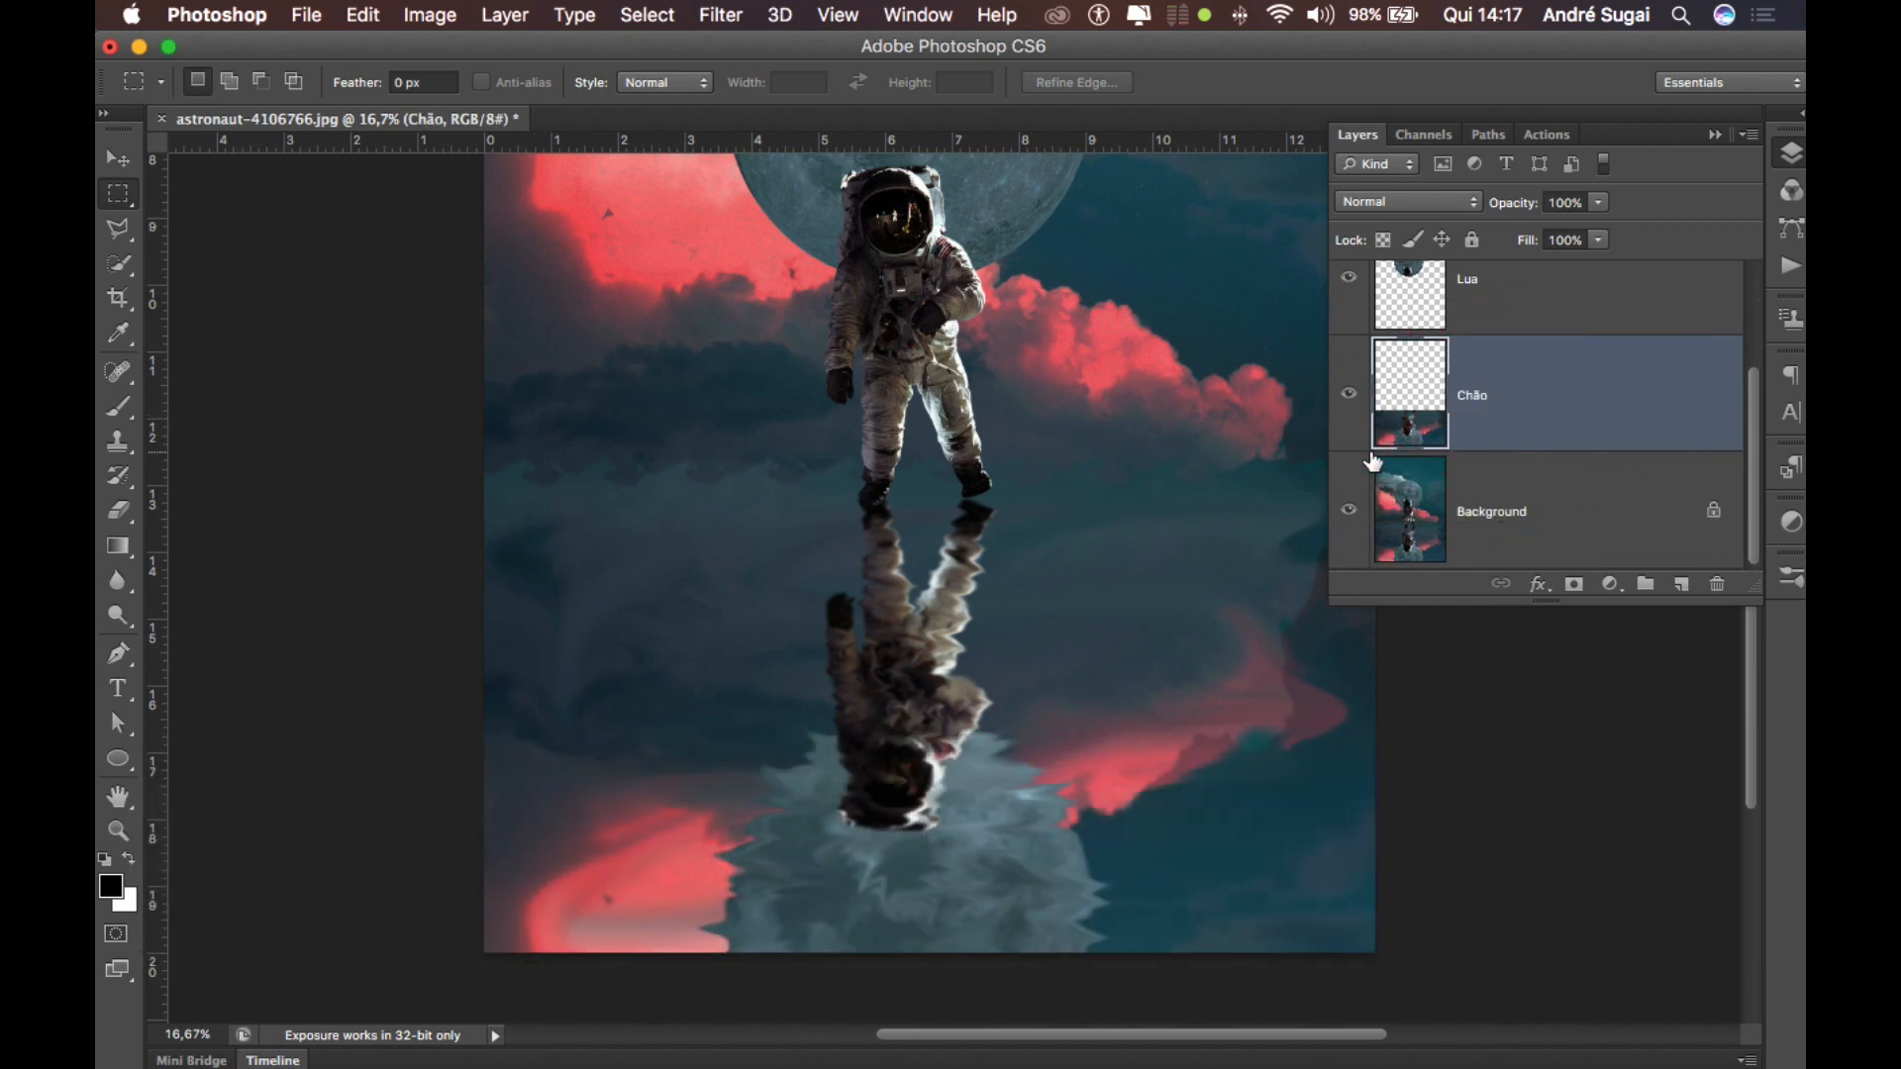
Extend the layer list to show every layer and add a new empty layer above Astronauta.
key(super+minus)
key(super+minus)
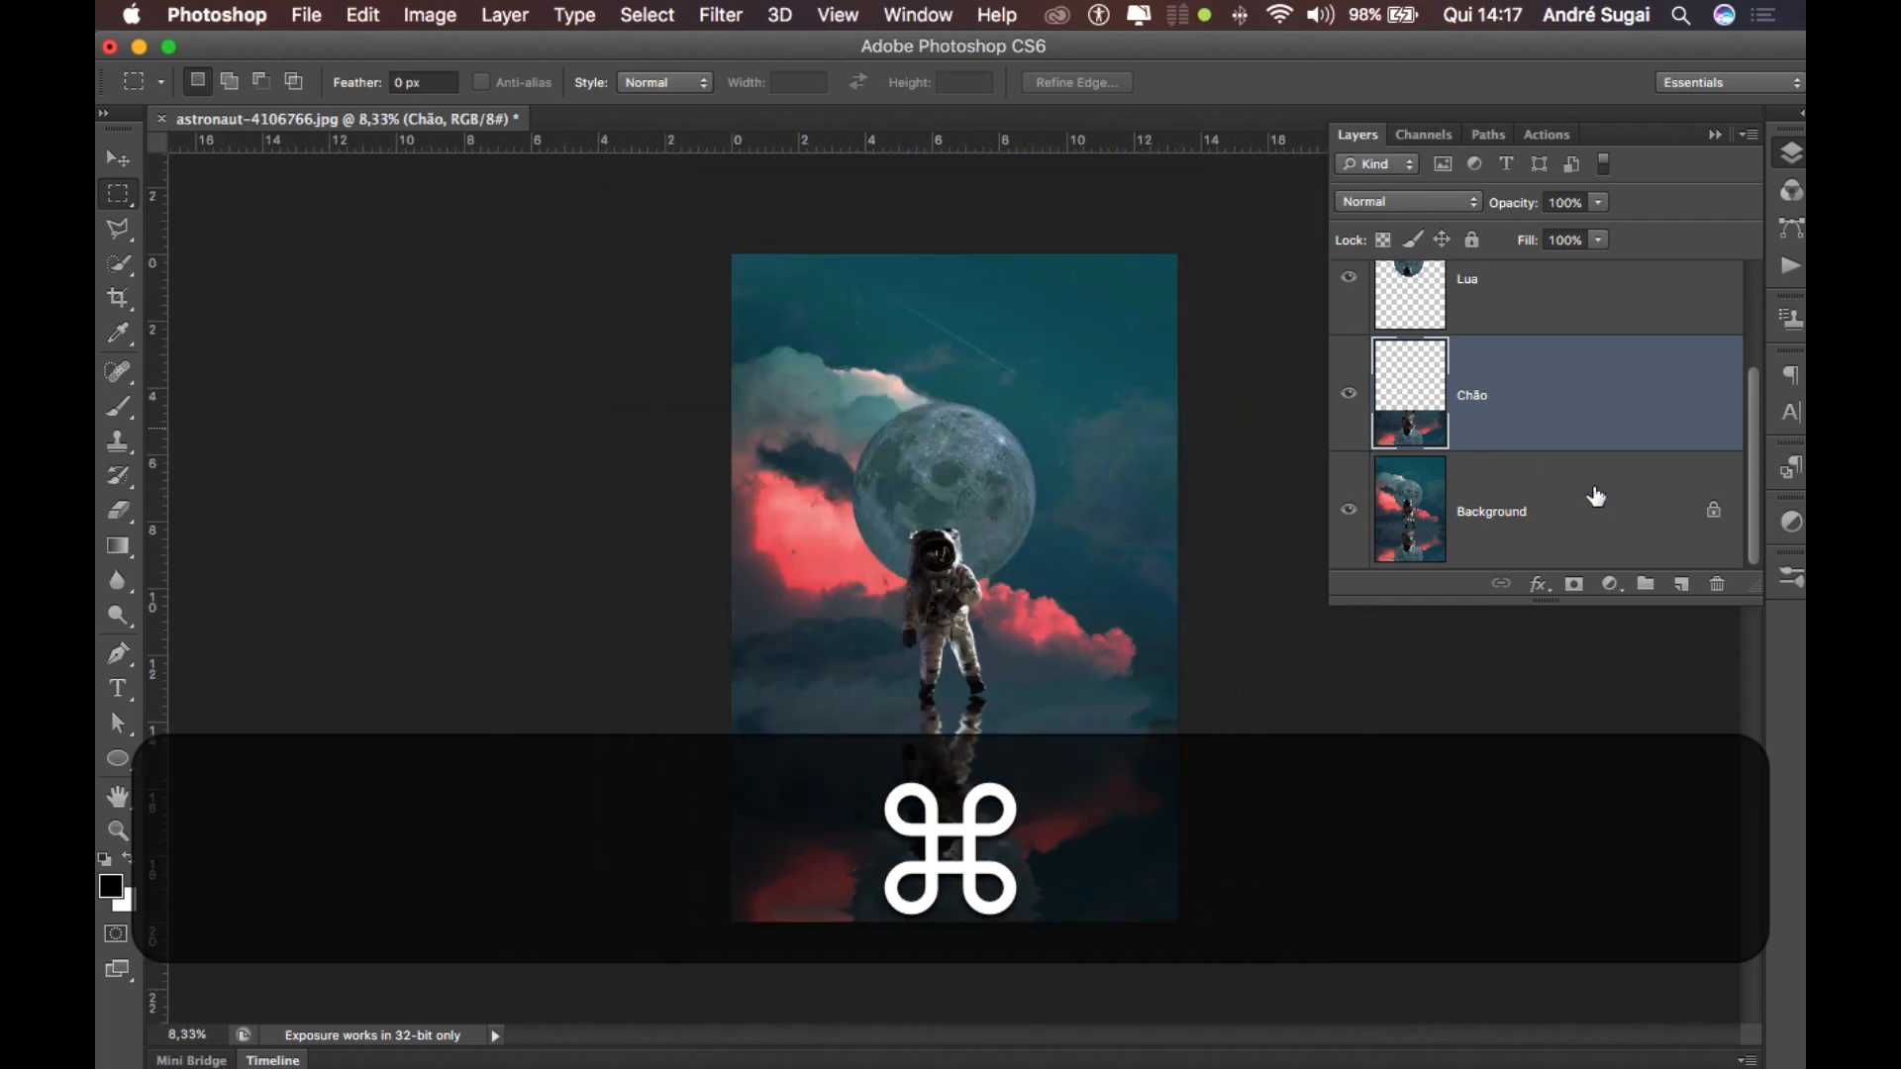
drag(1751, 590, 1762, 990)
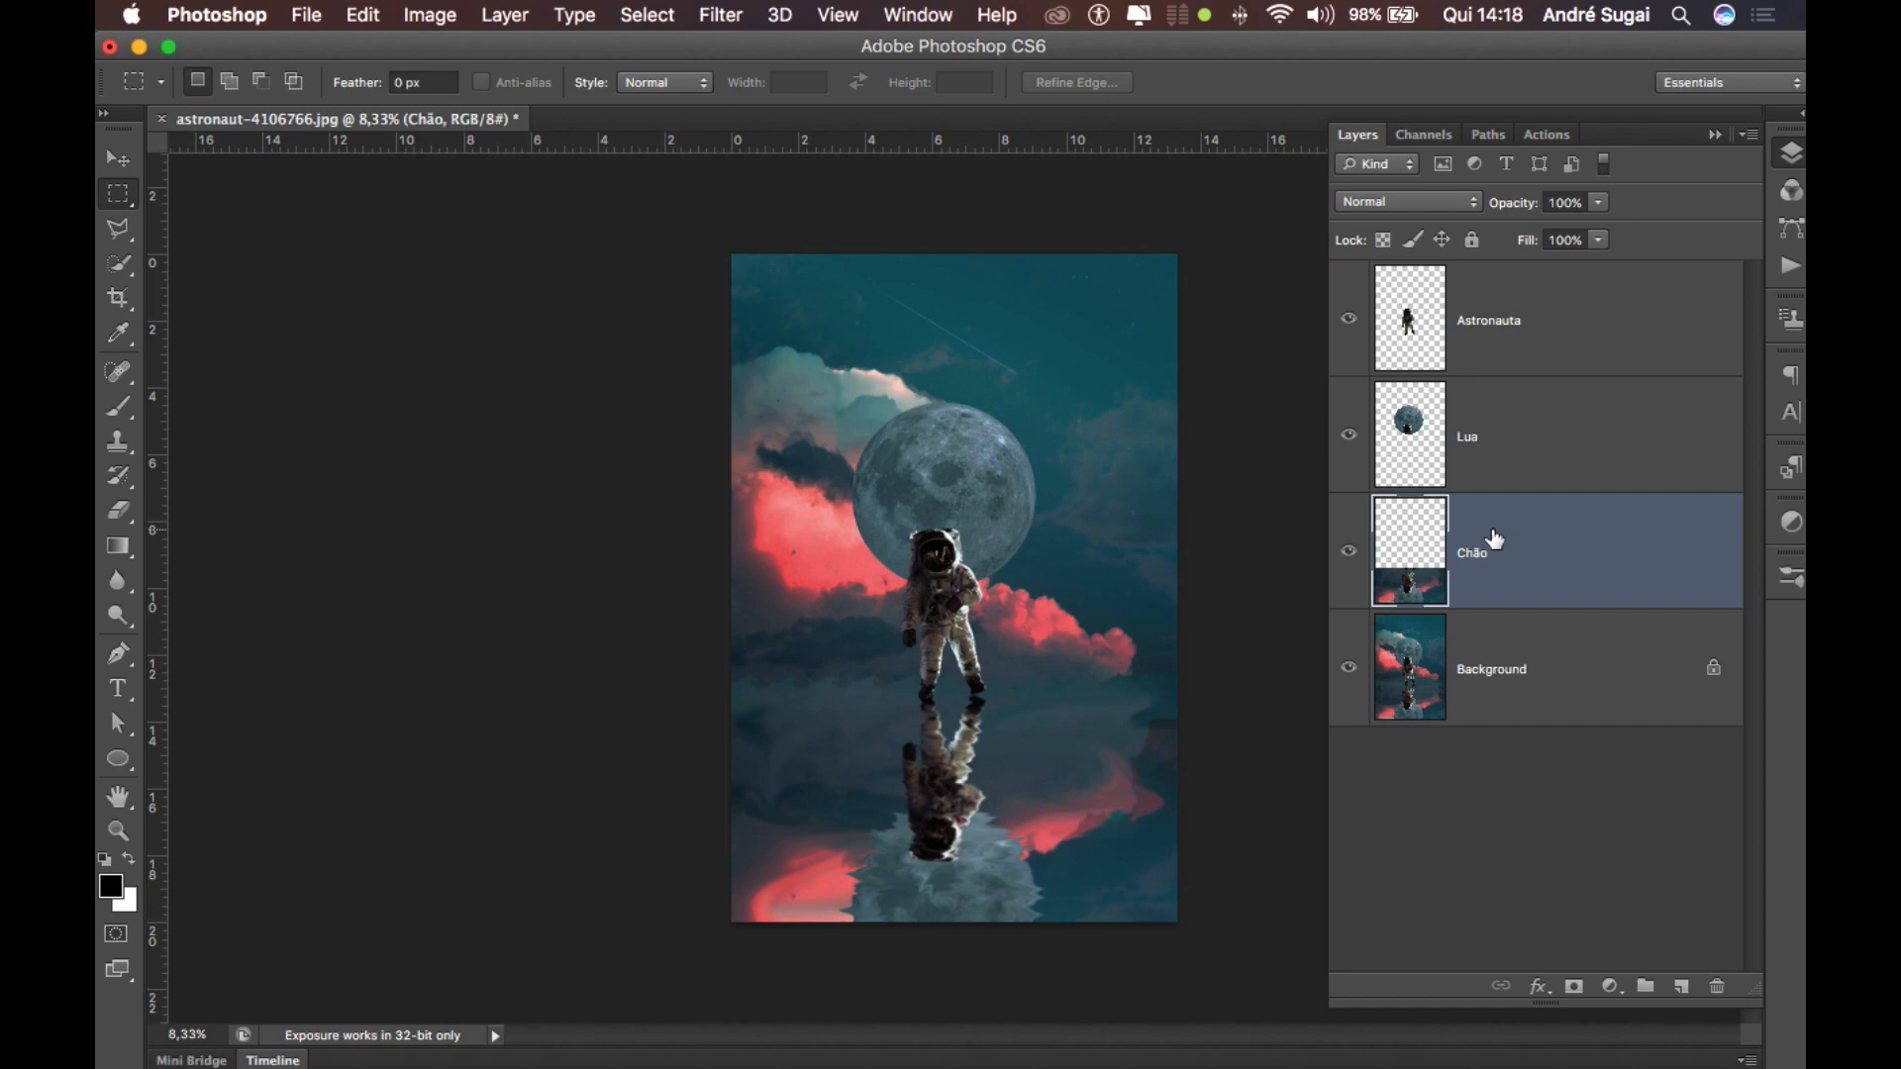
click(1486, 364)
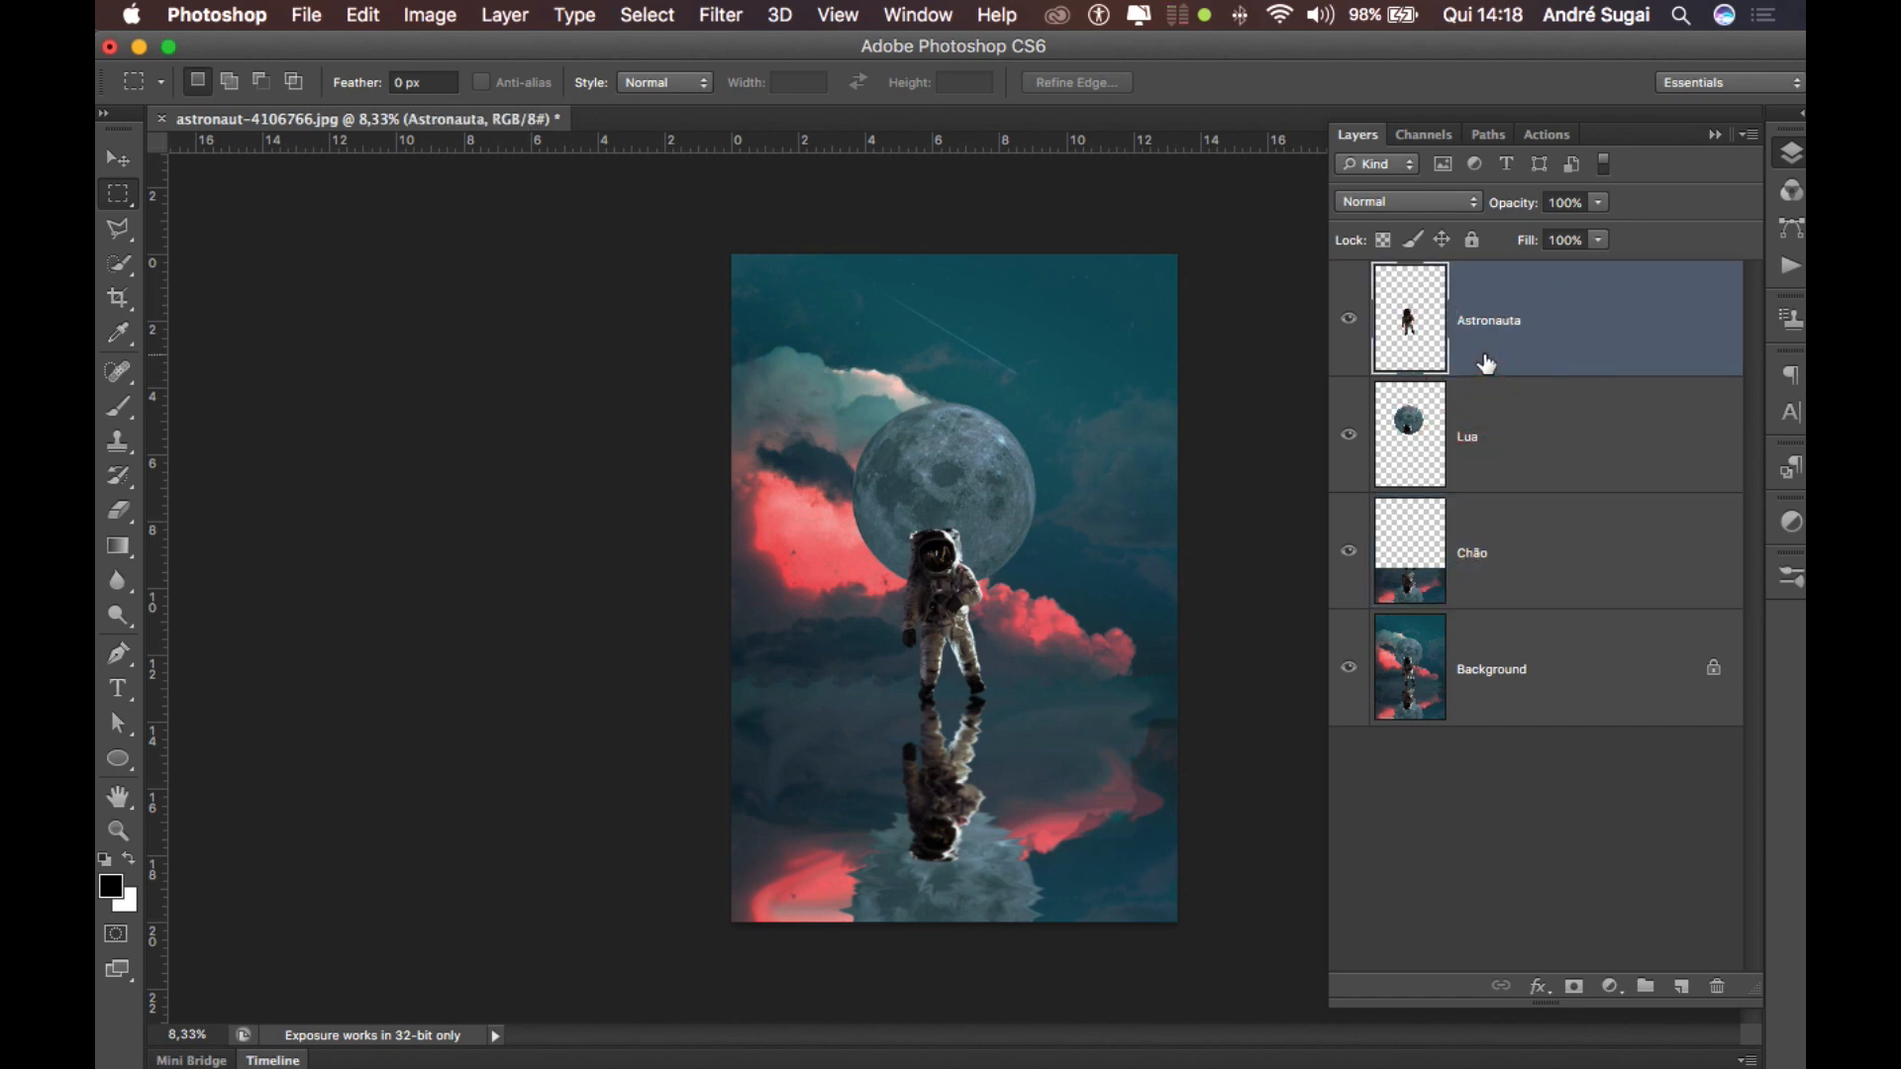
click(1684, 989)
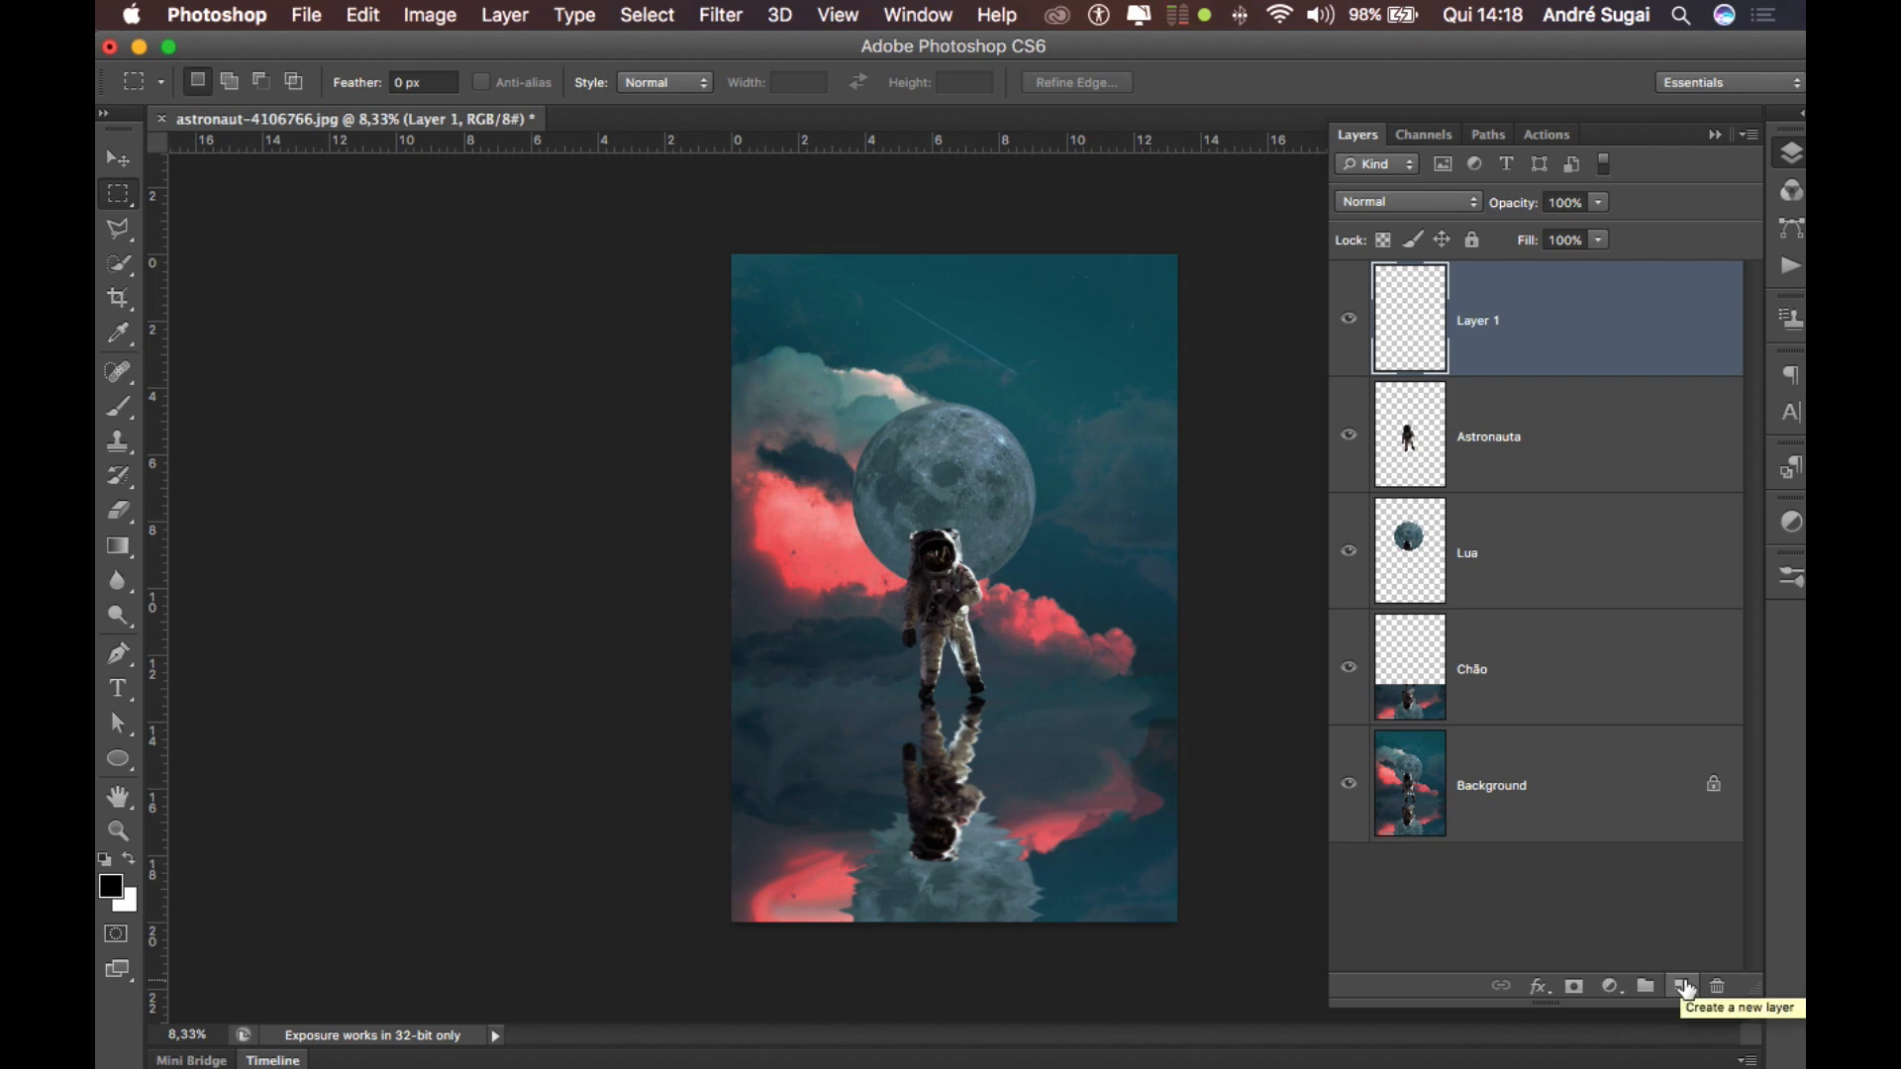
Rename the new empty layer as Mapa de Profundidade.
double_click(1476, 319)
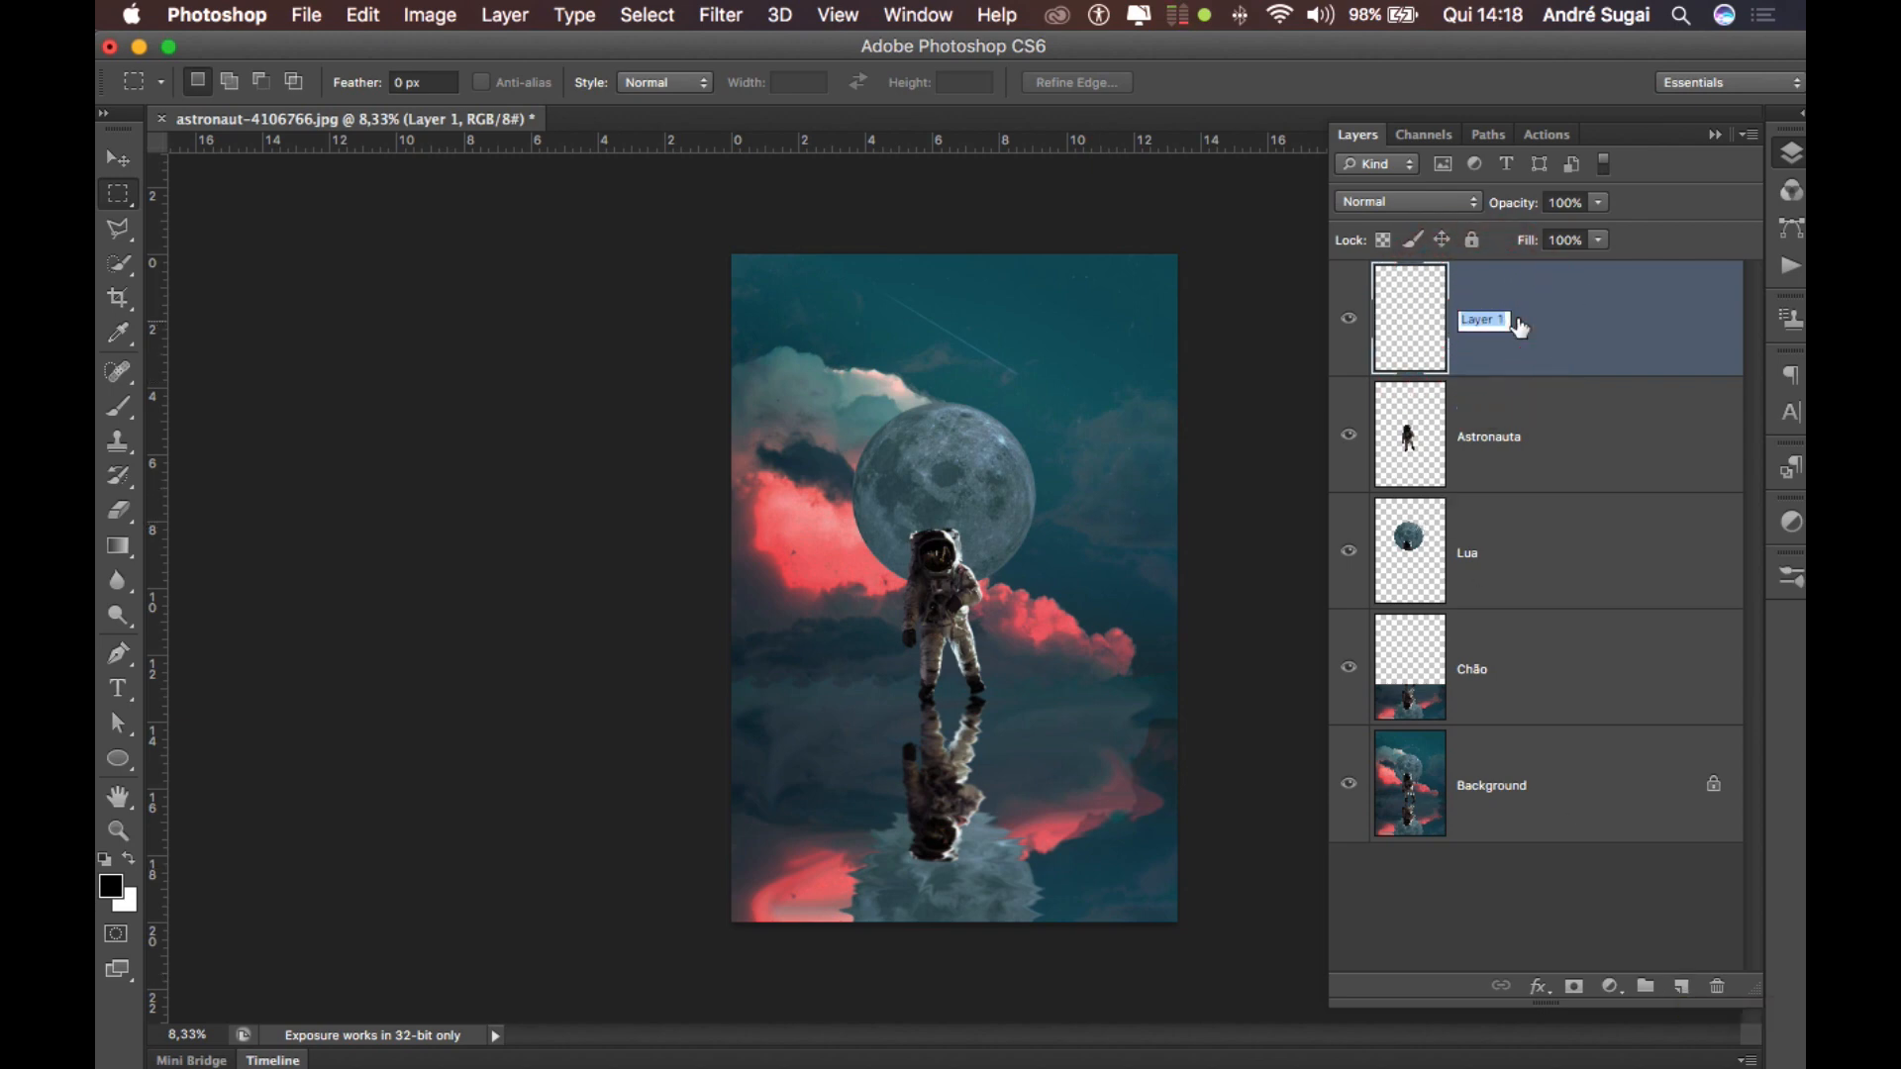
text(Maps)
key(BackSpace)
text(a de P)
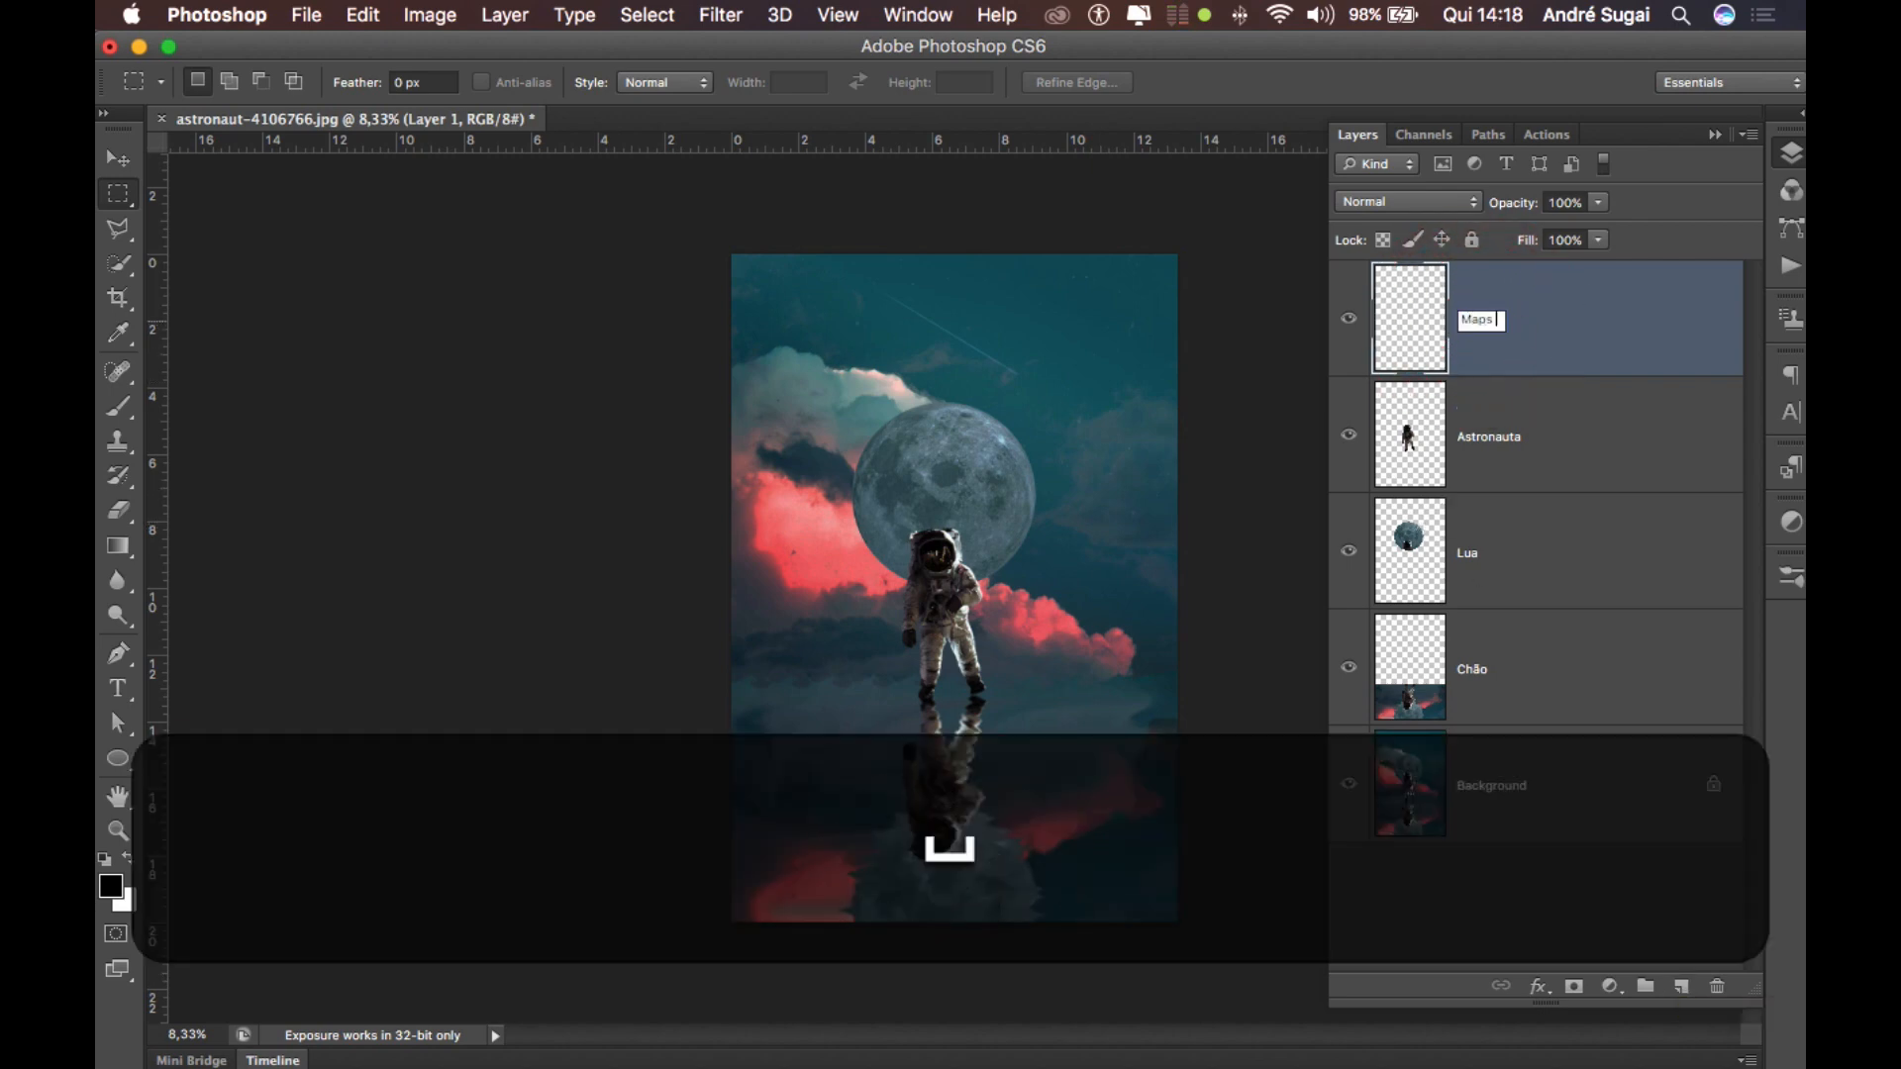
text(rofundidade)
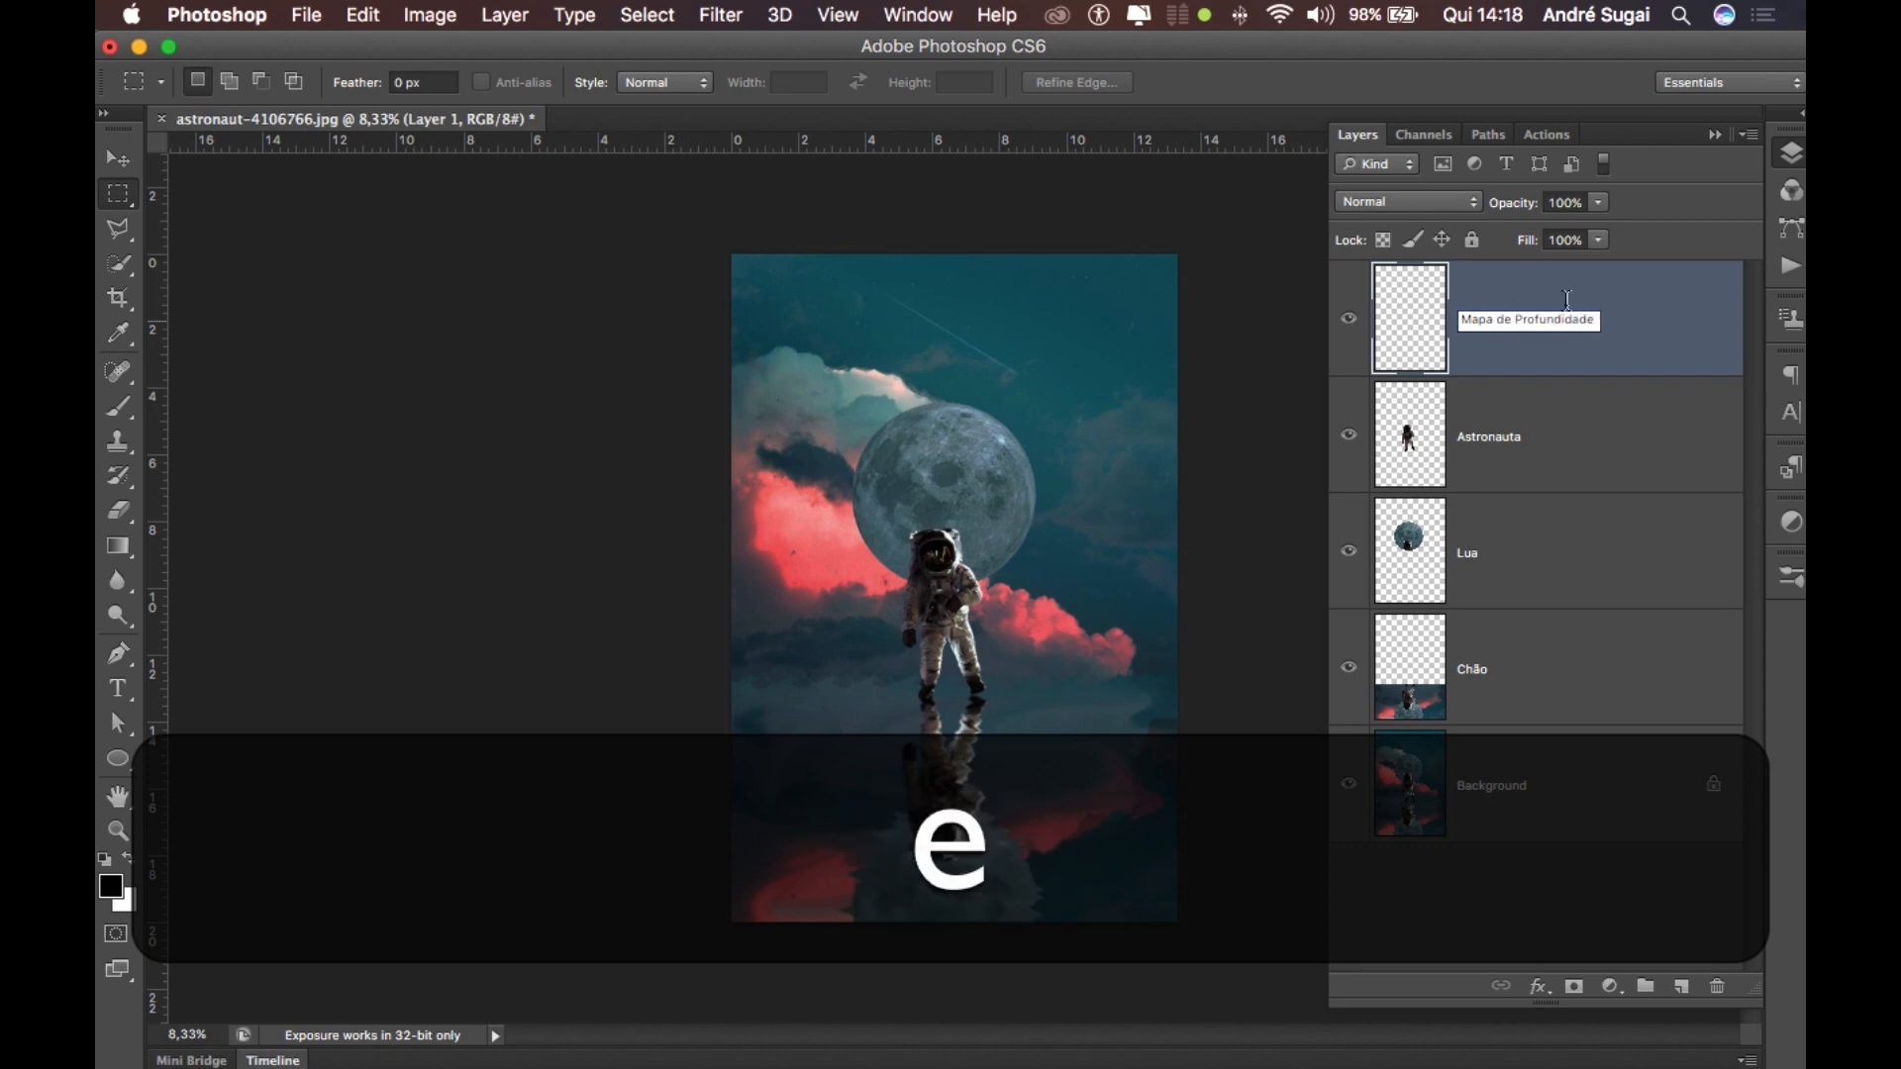
click(1654, 317)
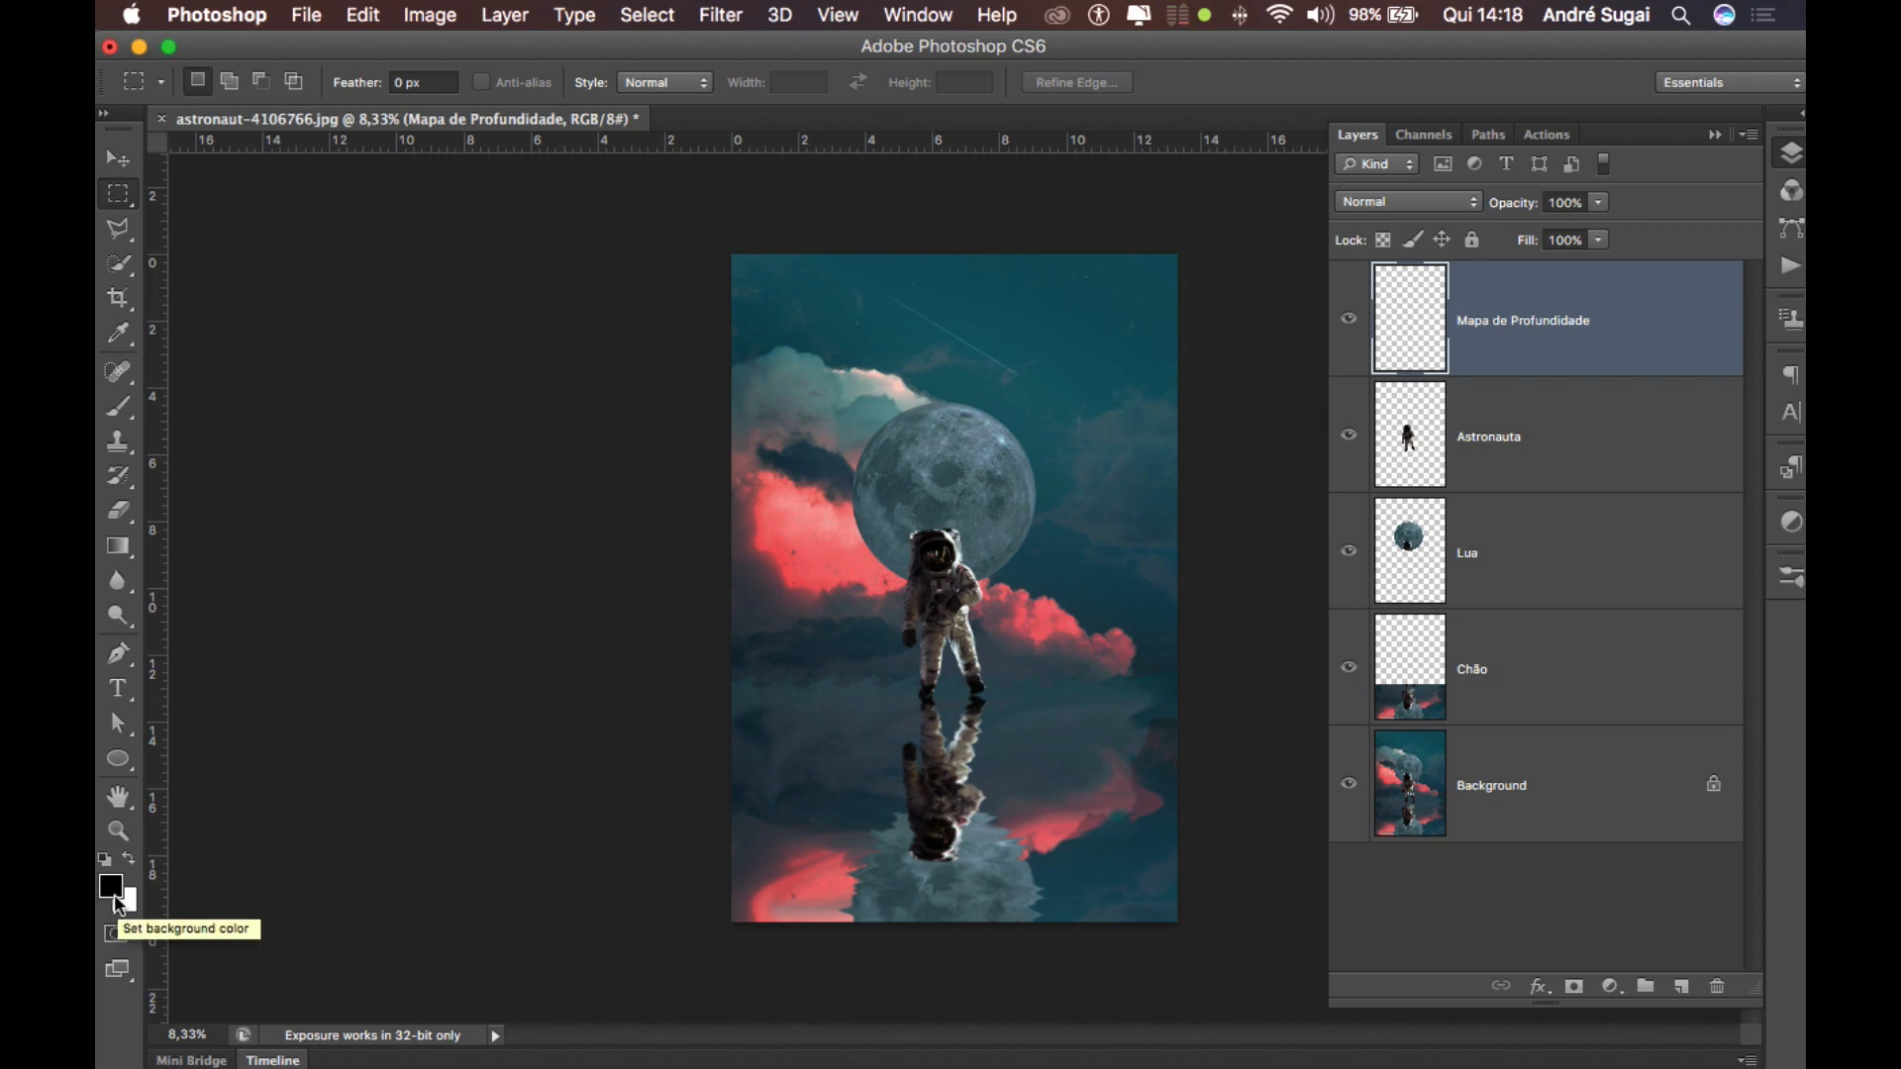
Fill the Mapa de Profundidade layer with a vertical linear Foreground to Background gradient, from black at the image's upper edge to white at its lower edge.
click(119, 550)
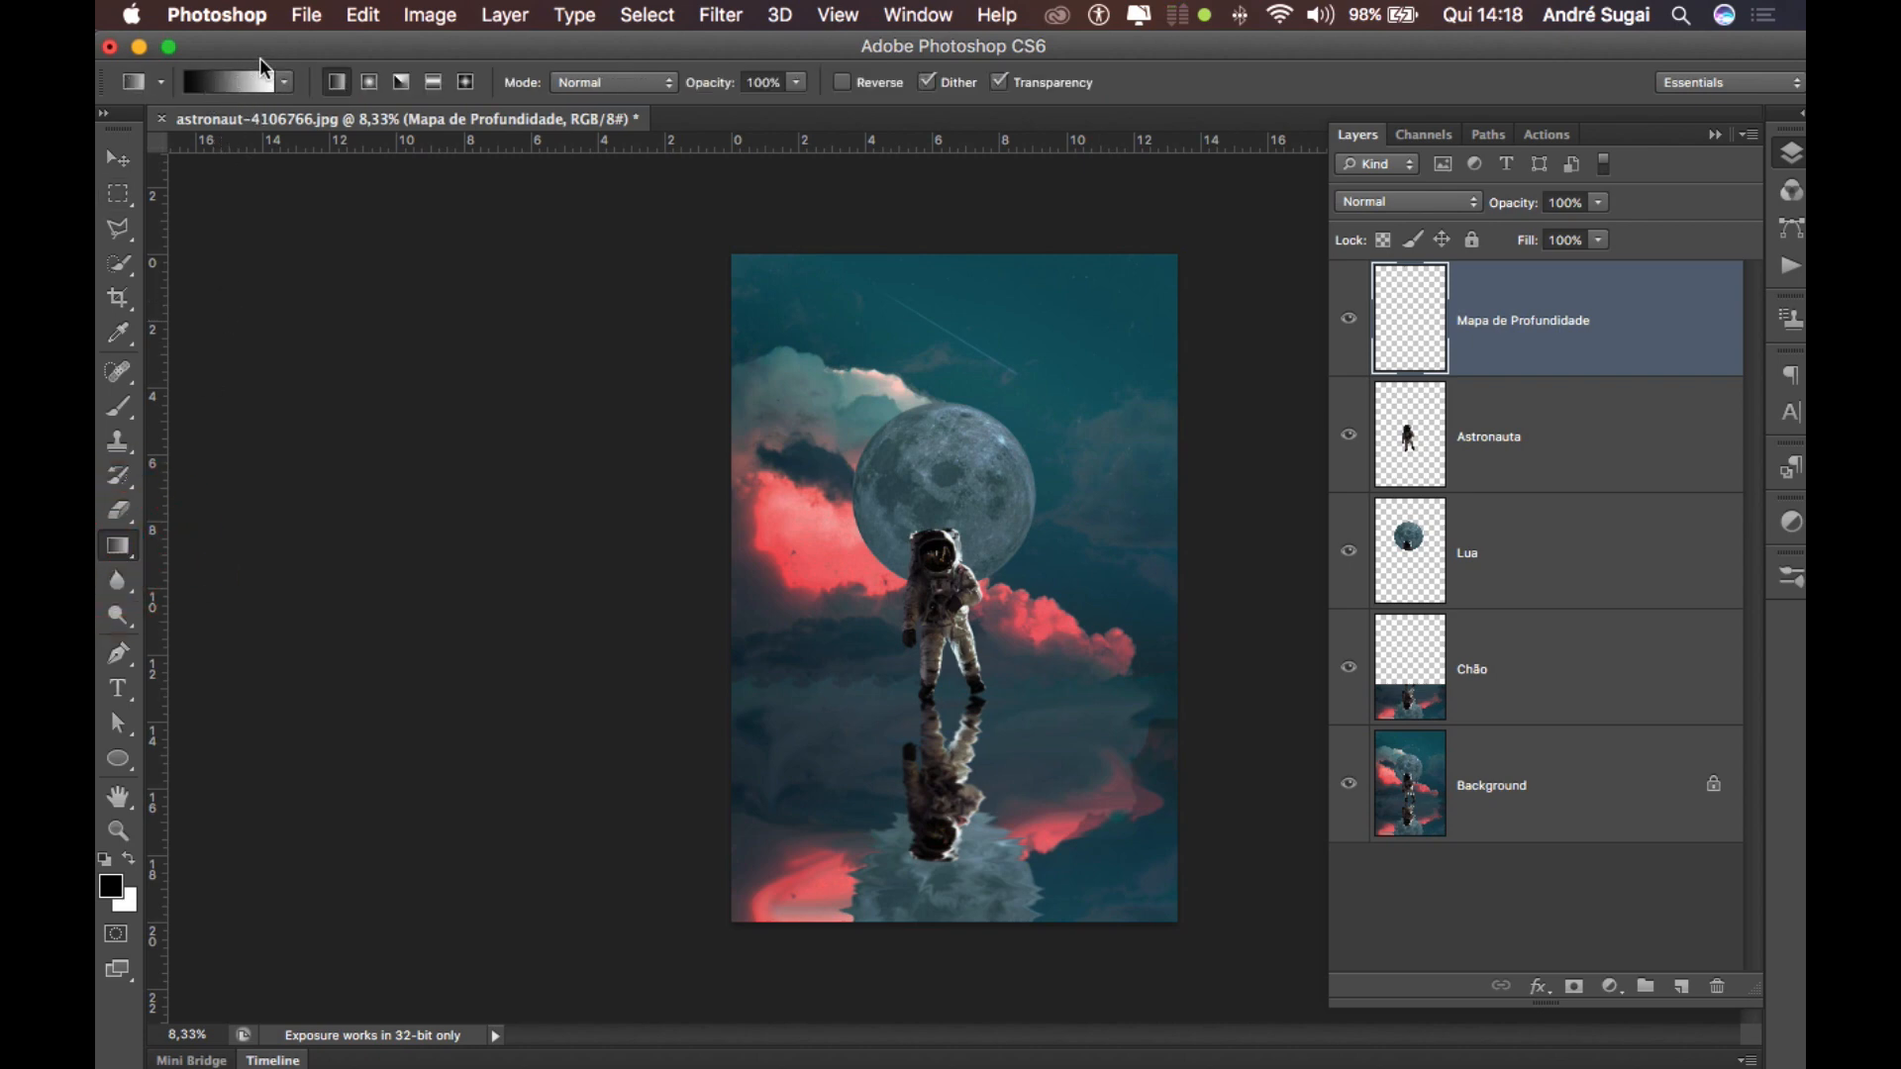
click(284, 82)
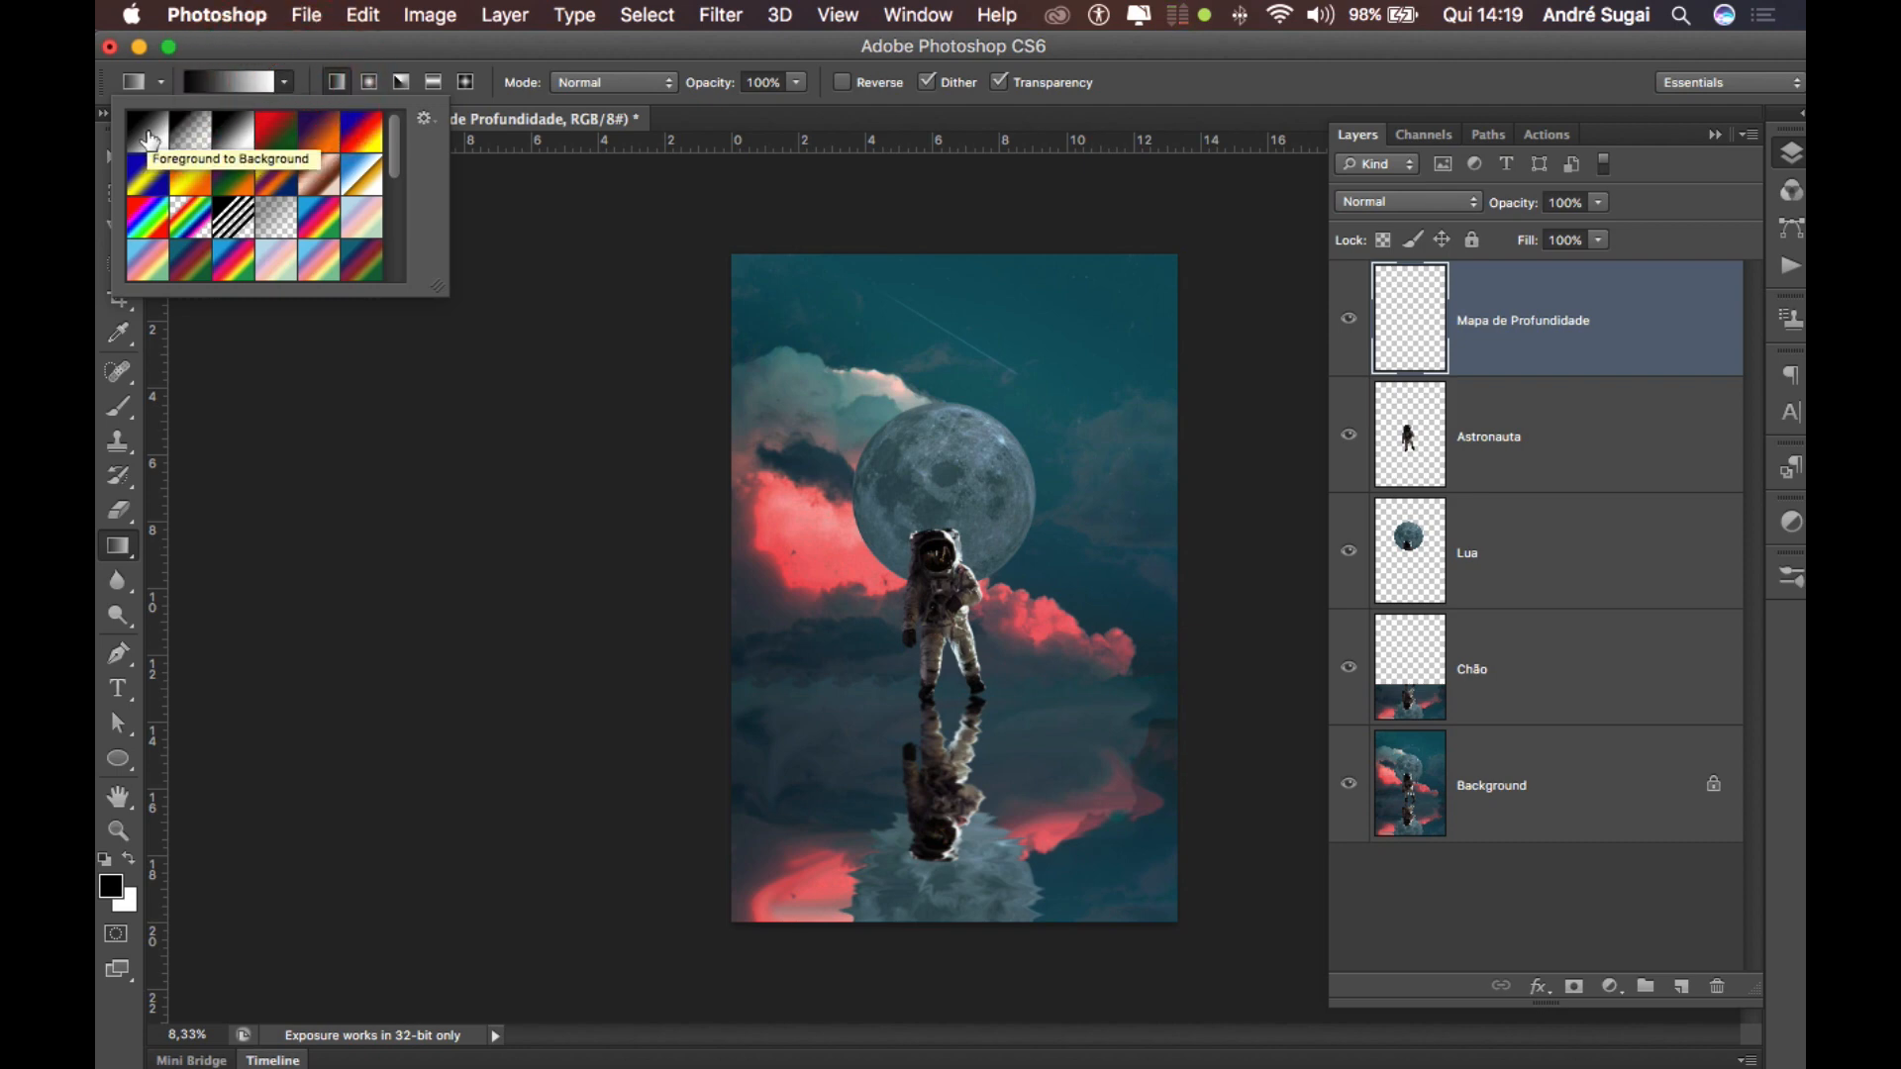
click(149, 133)
click(254, 46)
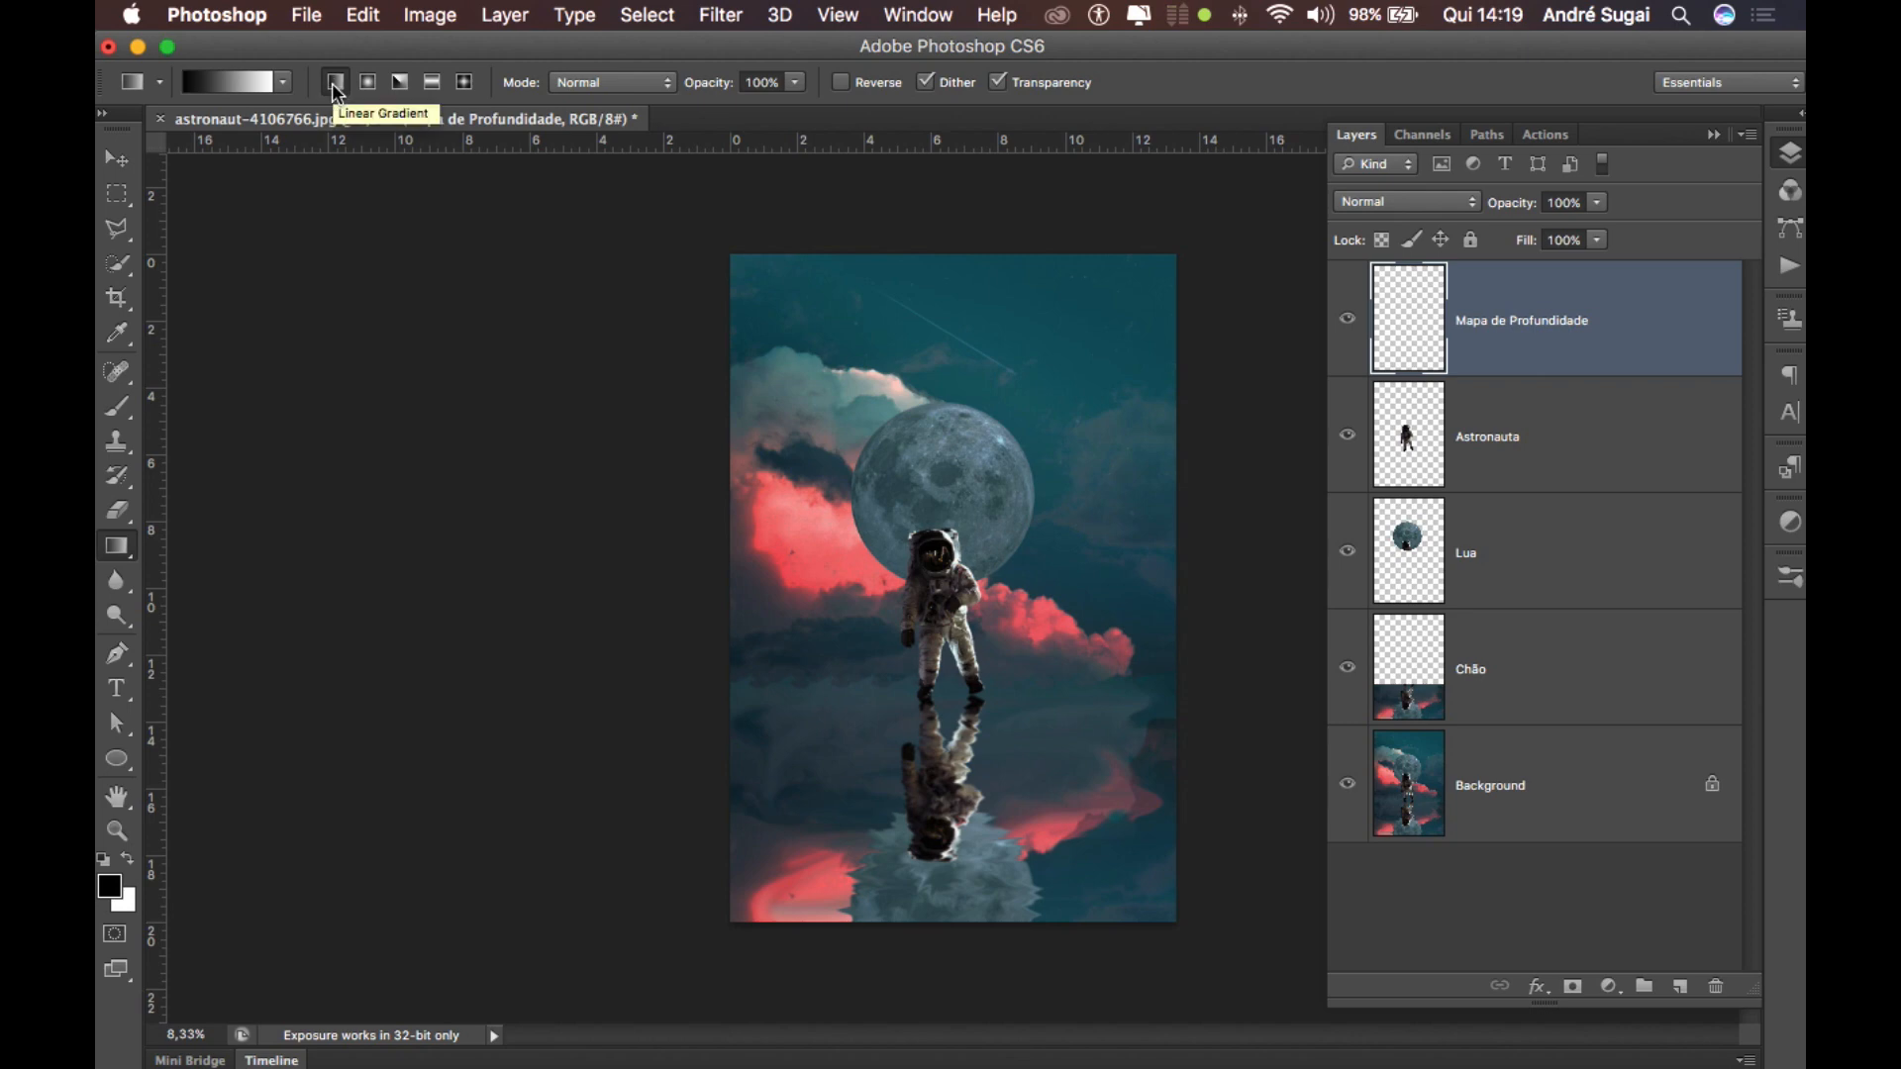
click(400, 81)
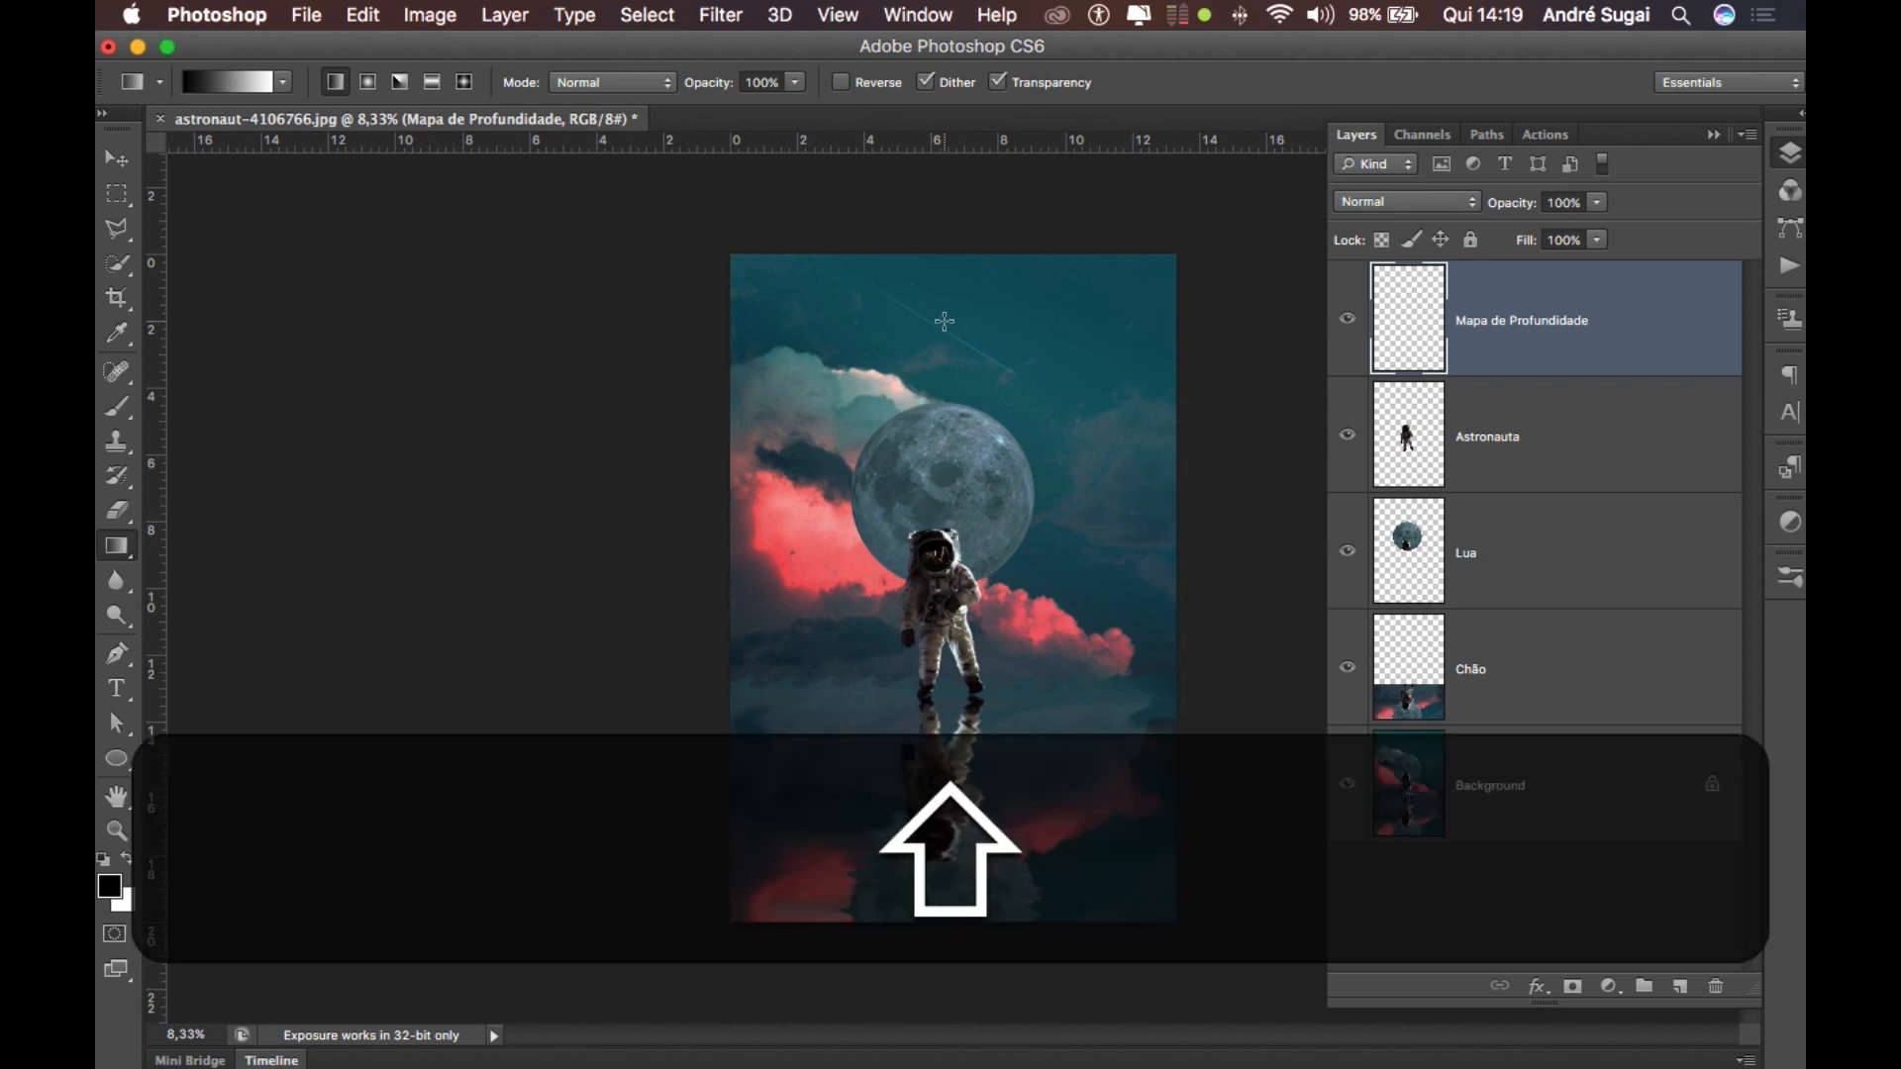
drag(944, 321, 1050, 798)
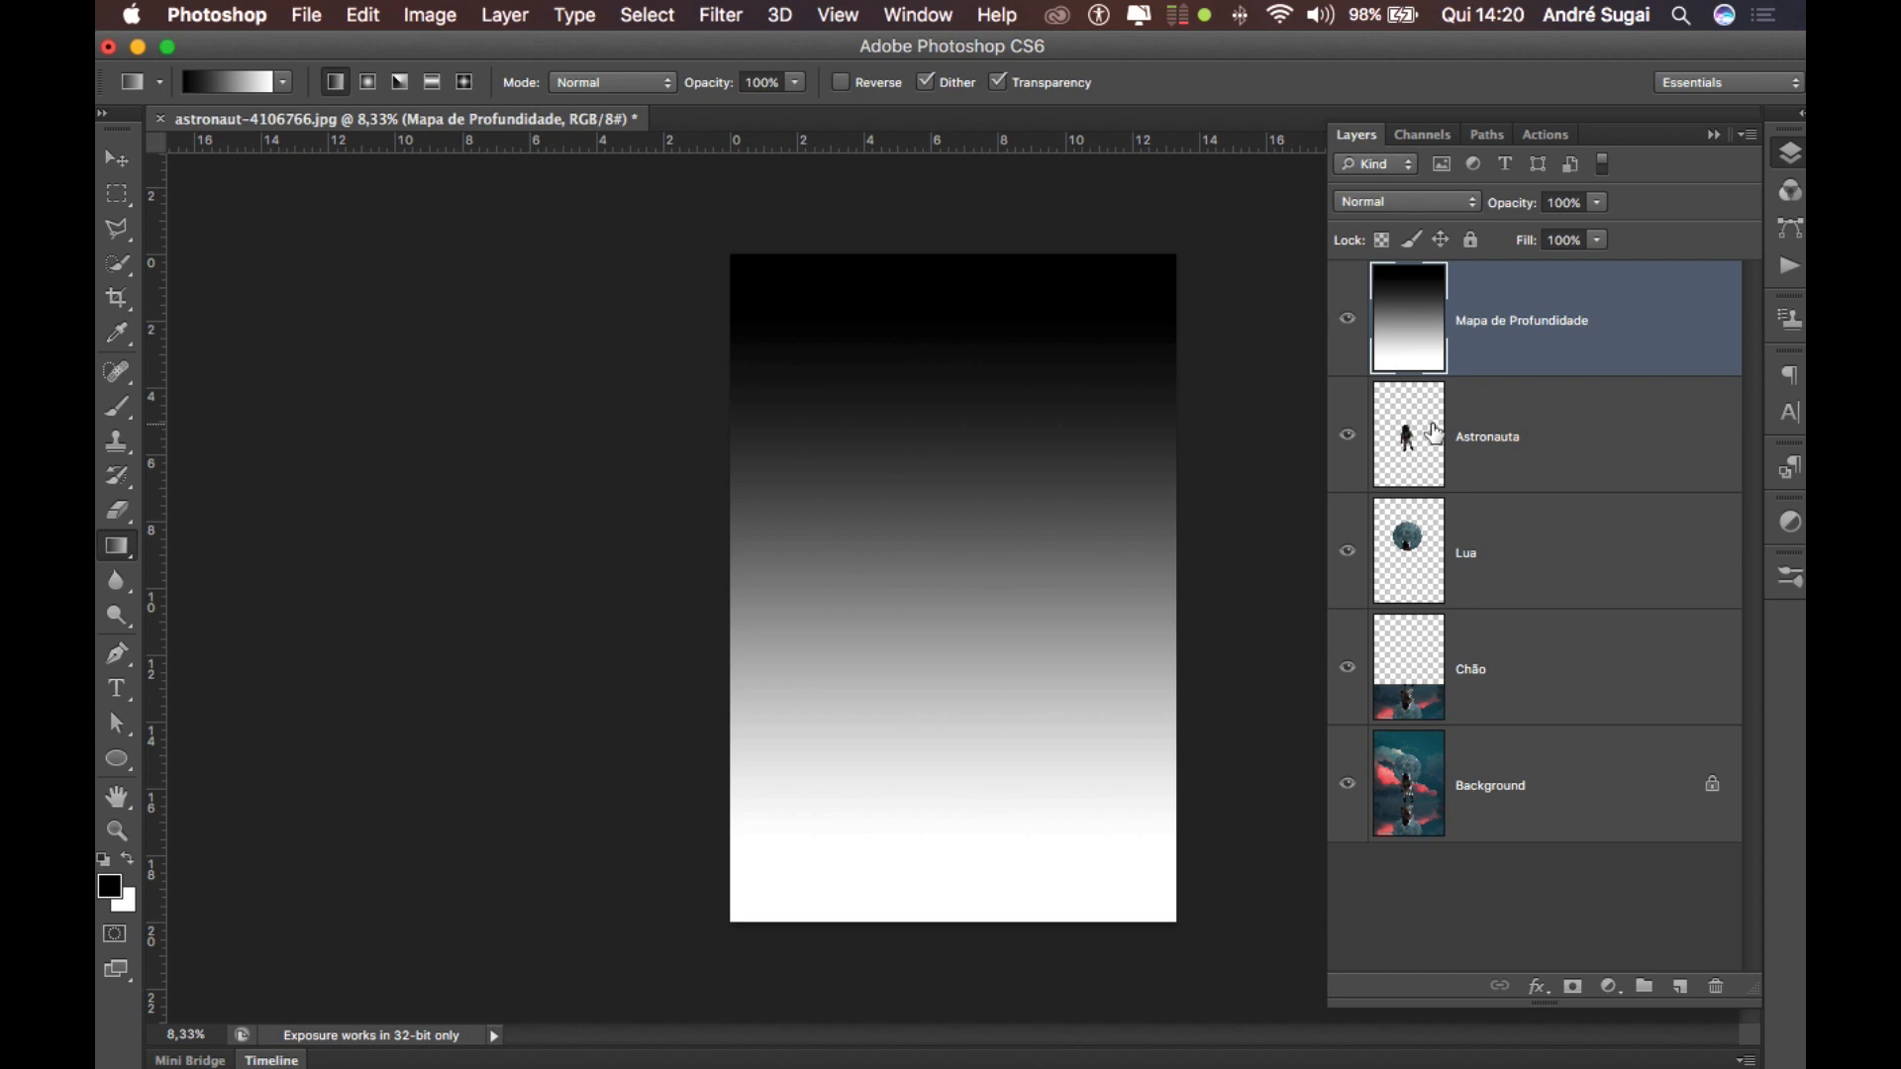
Load the Chão layer's outline as a selection and add a new empty layer above Mapa de Profundidade.
click(1501, 678)
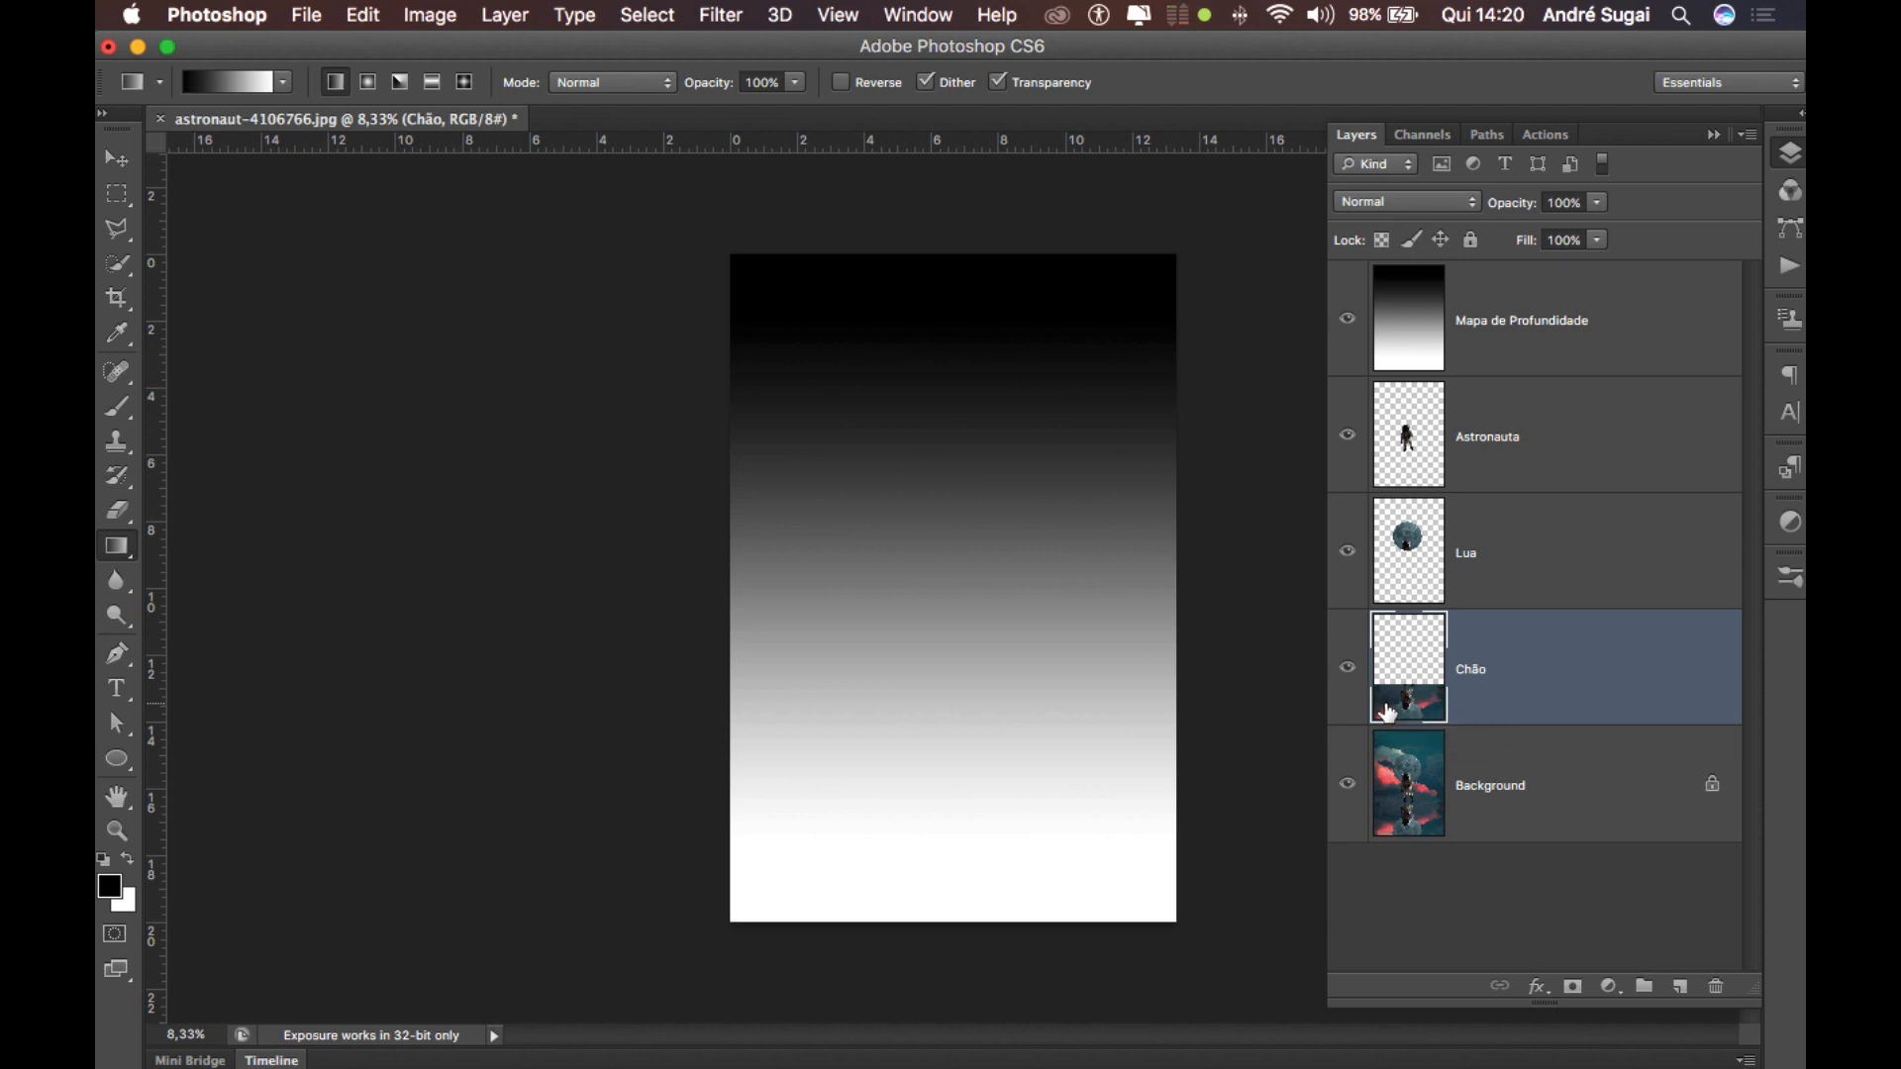
key(super)
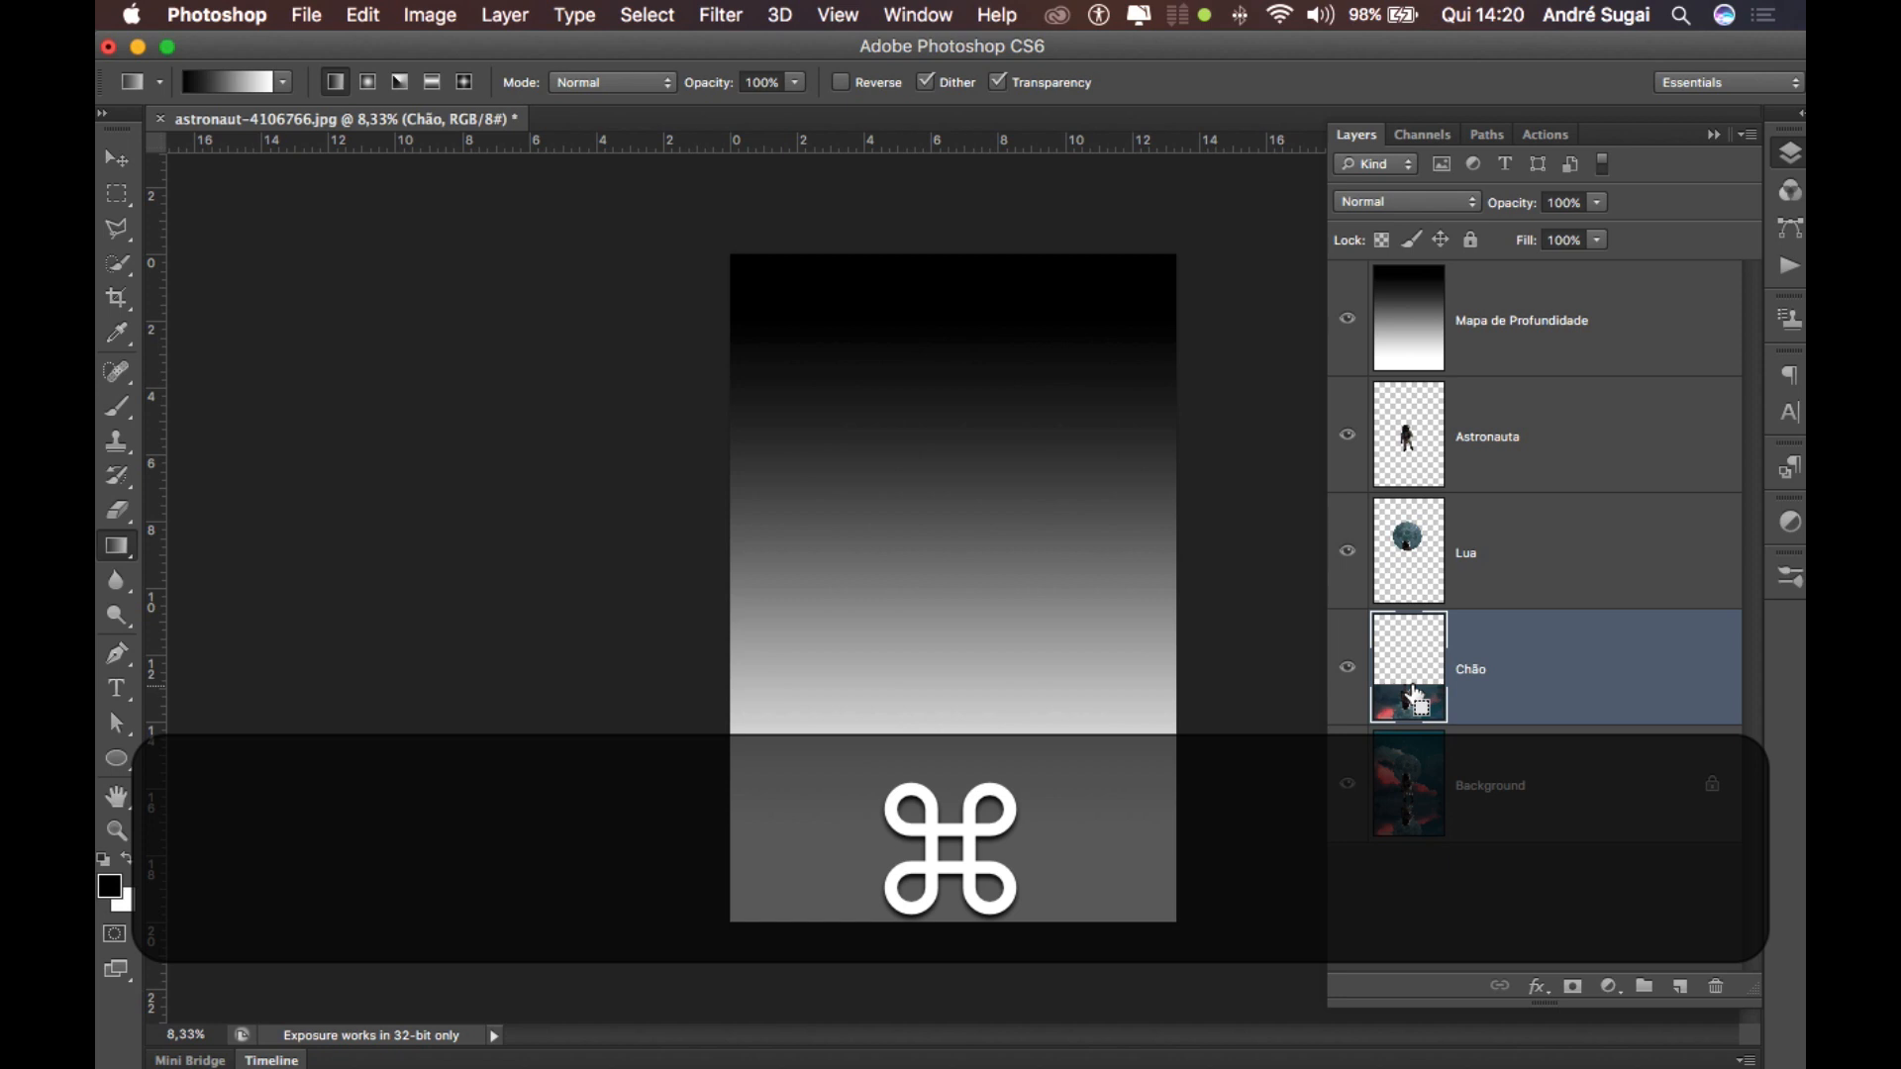
super+click(1413, 699)
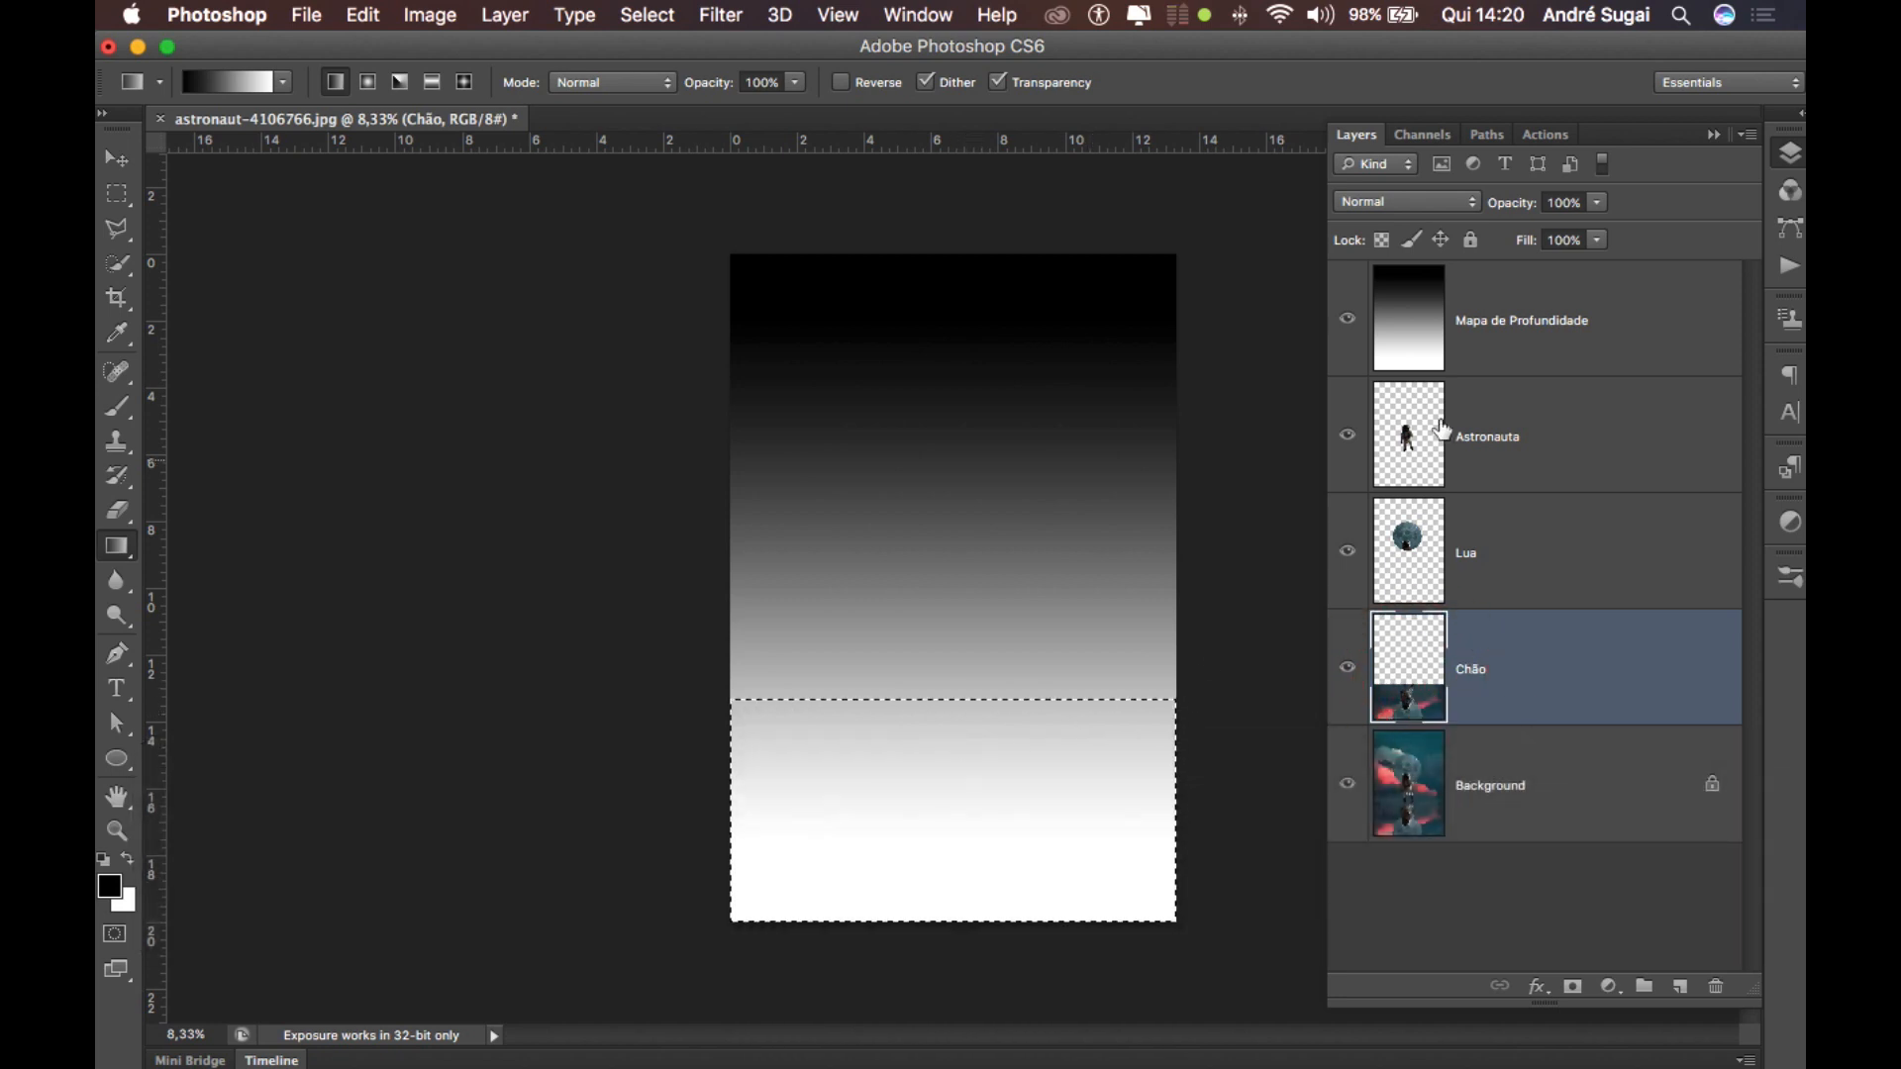
click(1486, 336)
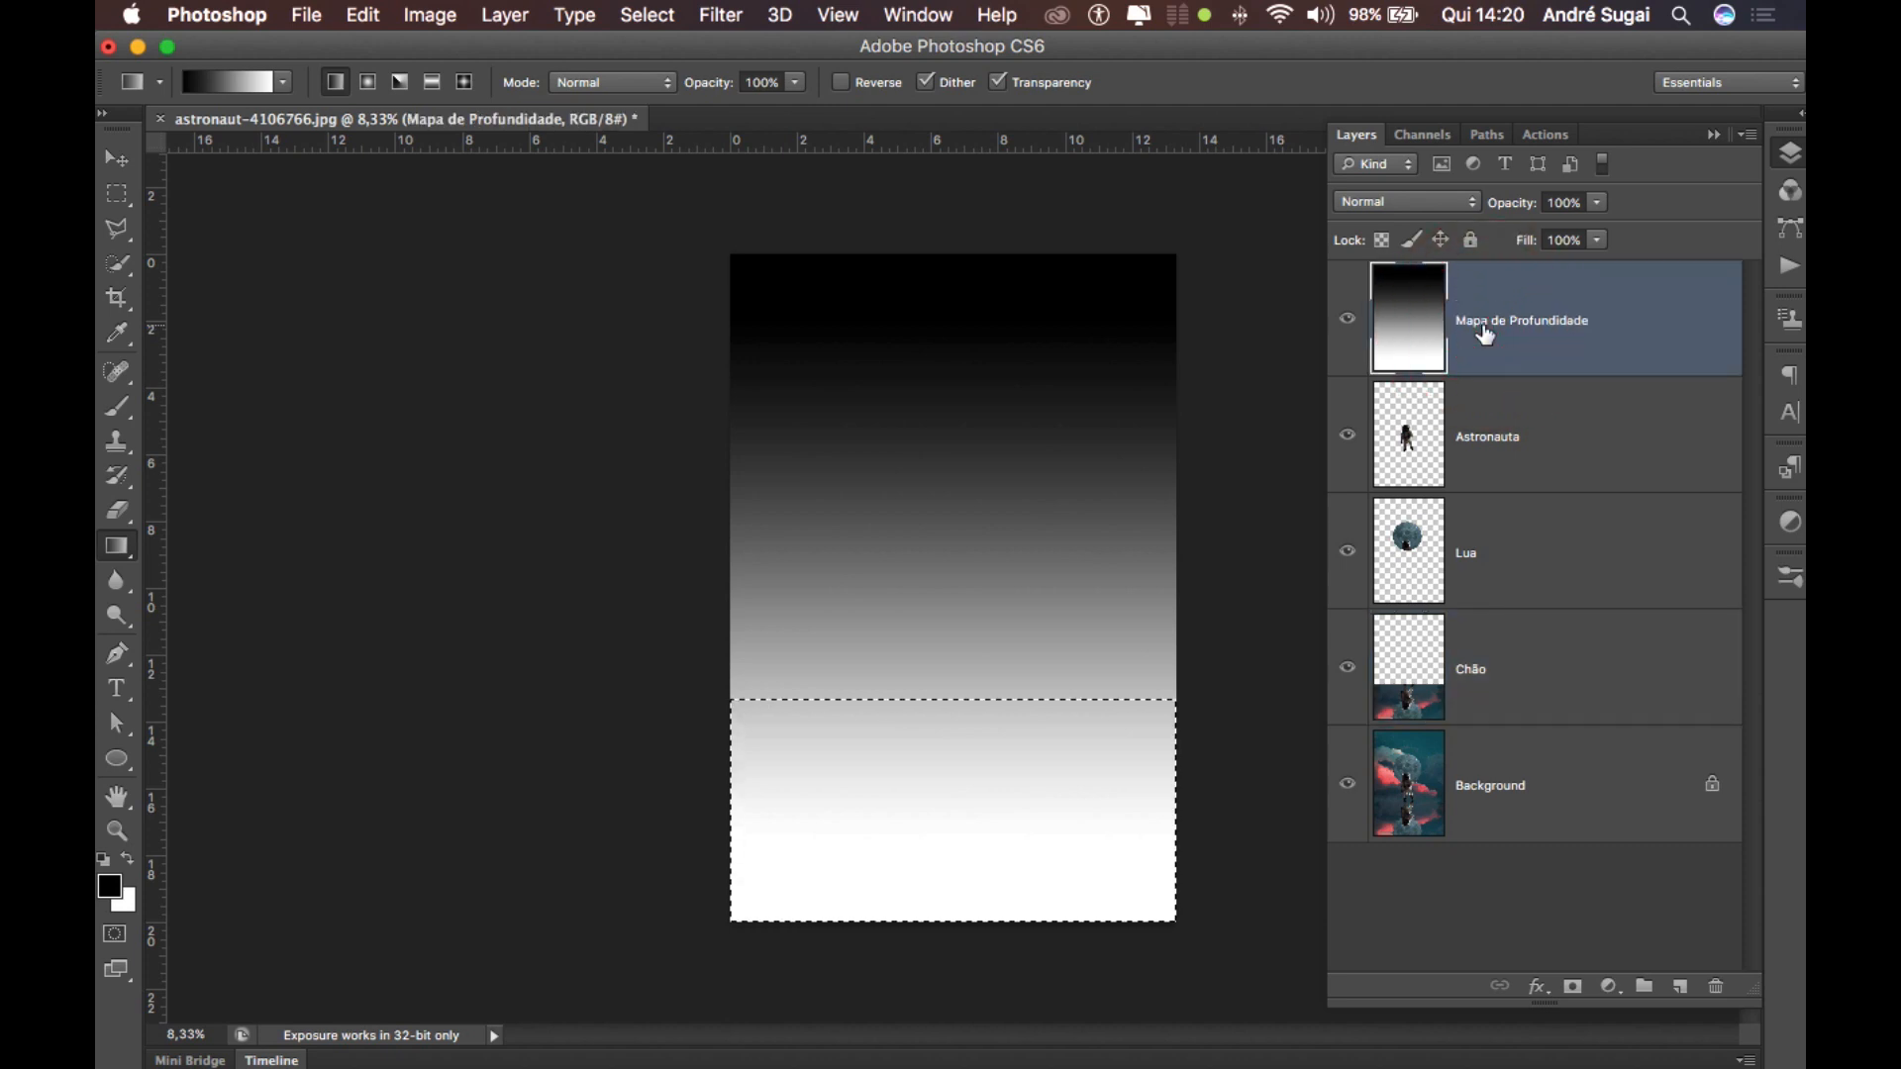
click(1684, 989)
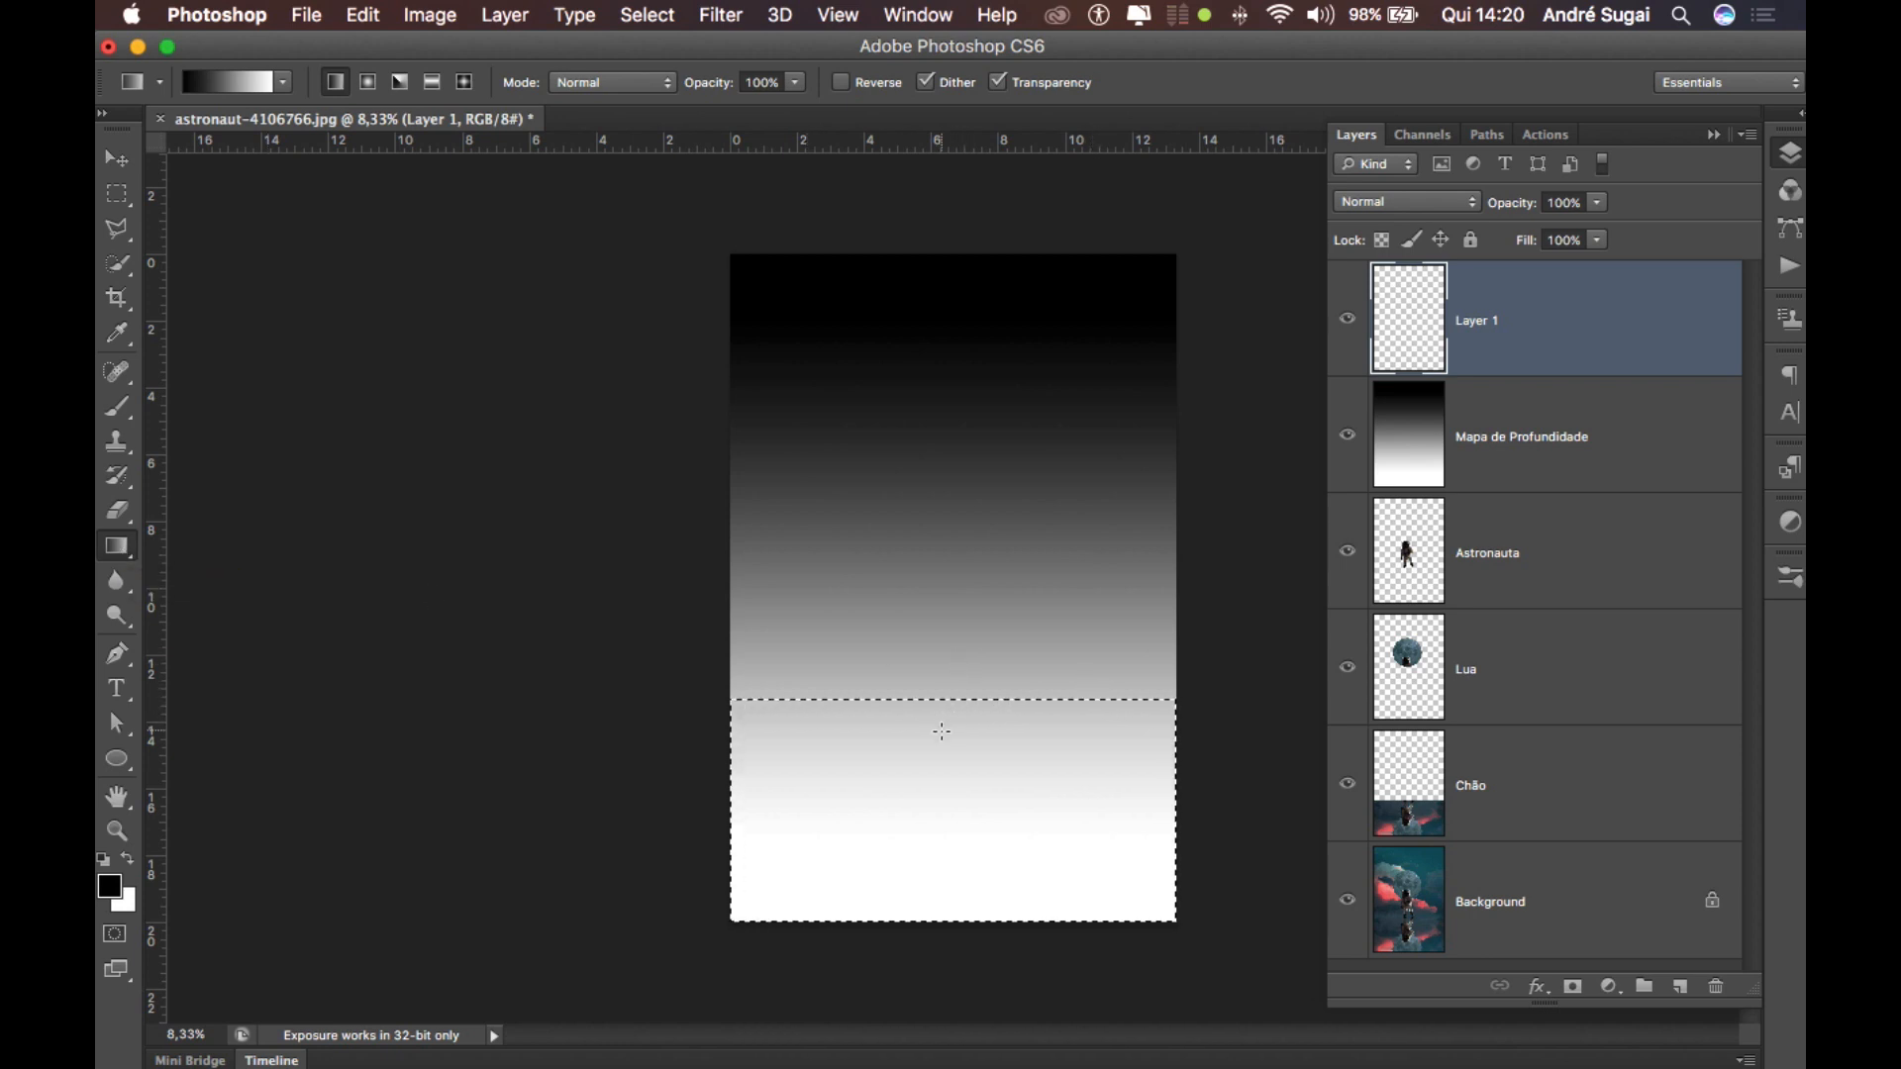
Fill the floor selection with a vertical black-to-white gradient, then name the layer Chão and deselect.
key(shift)
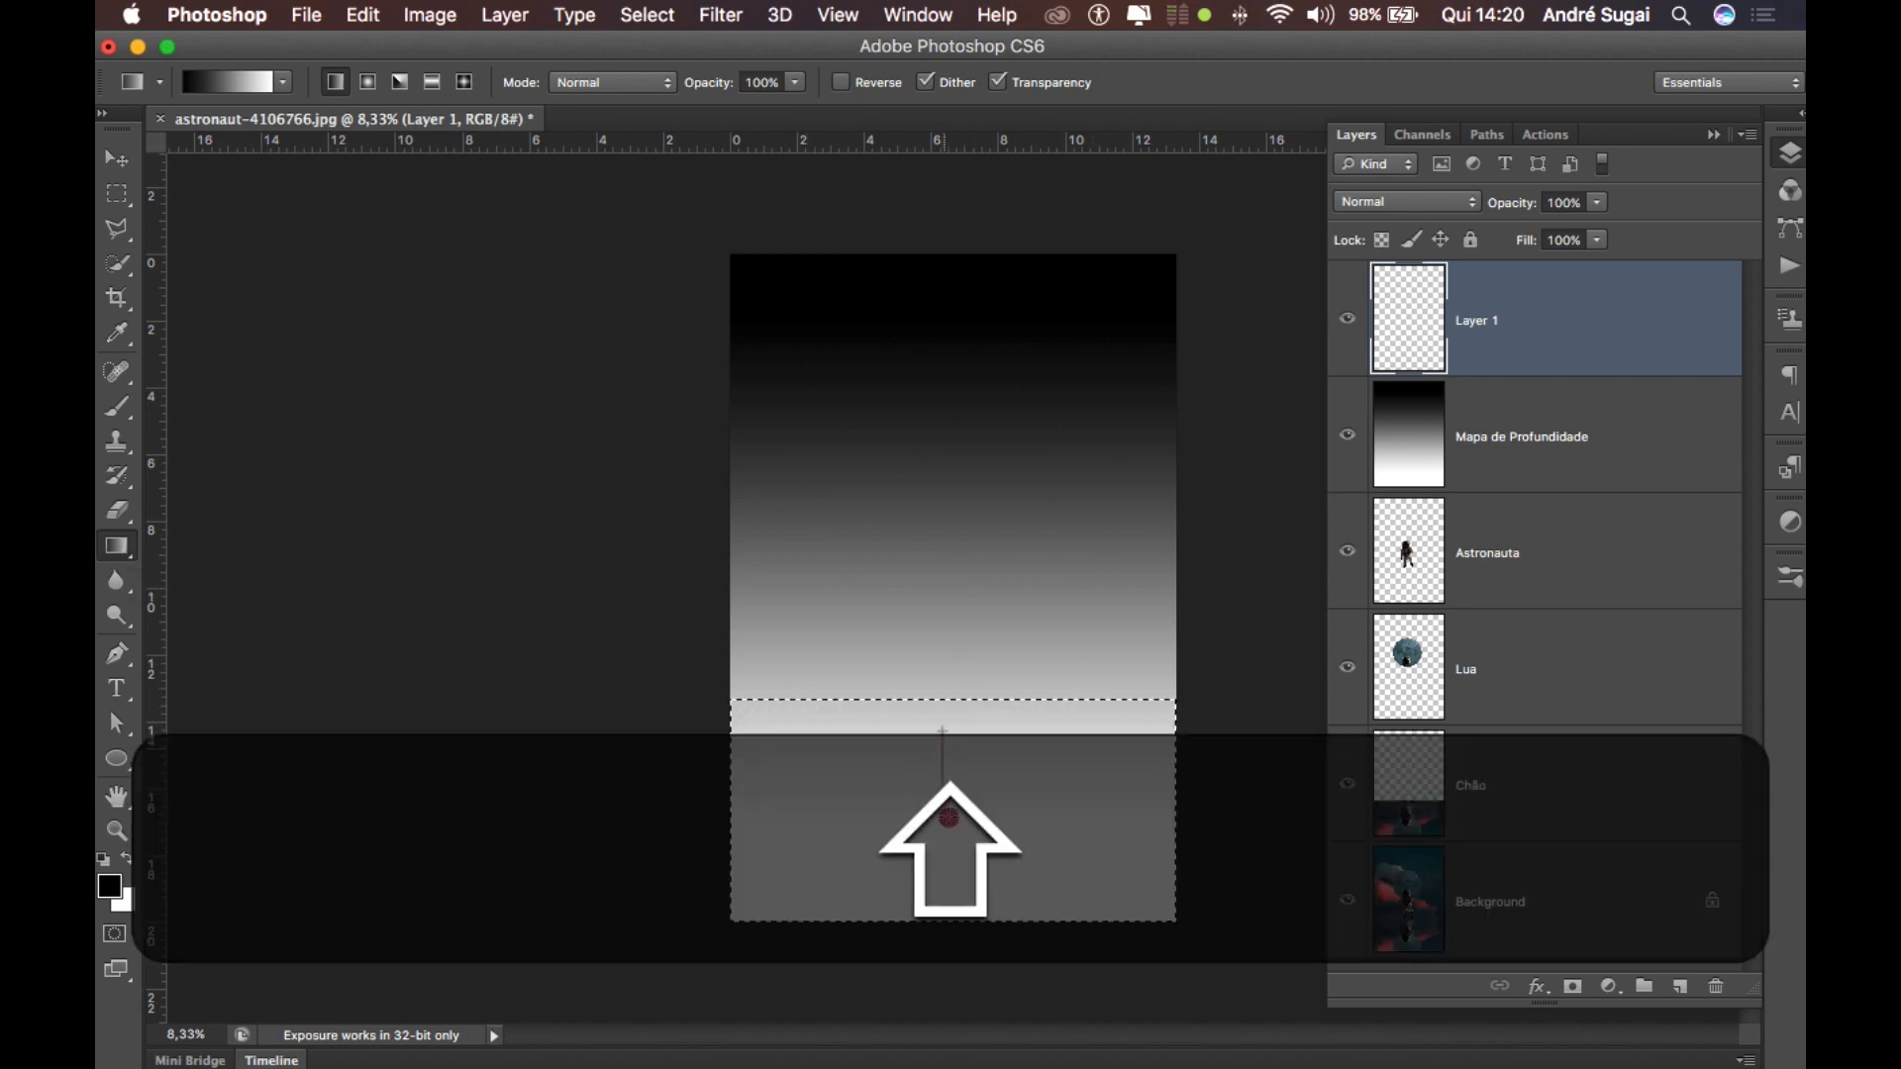
drag(948, 818, 1045, 891)
double_click(1480, 320)
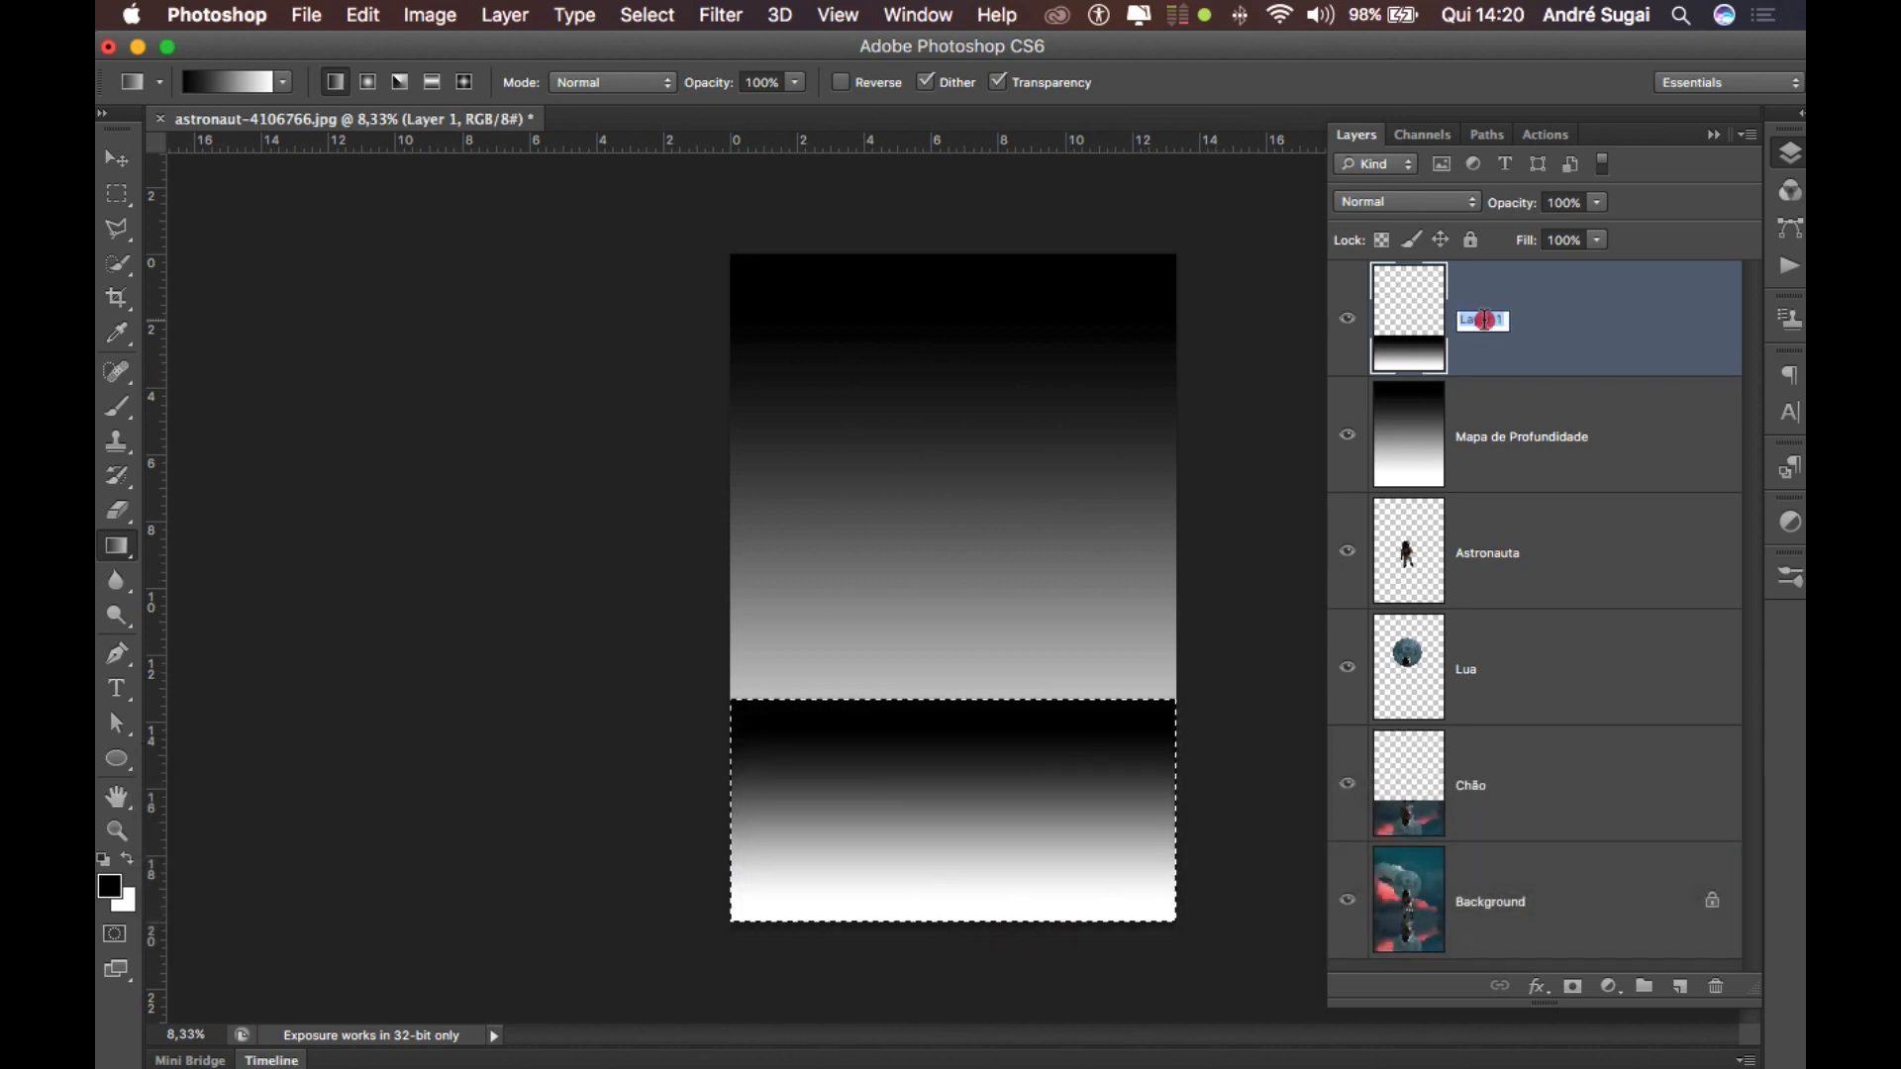
text(Chão)
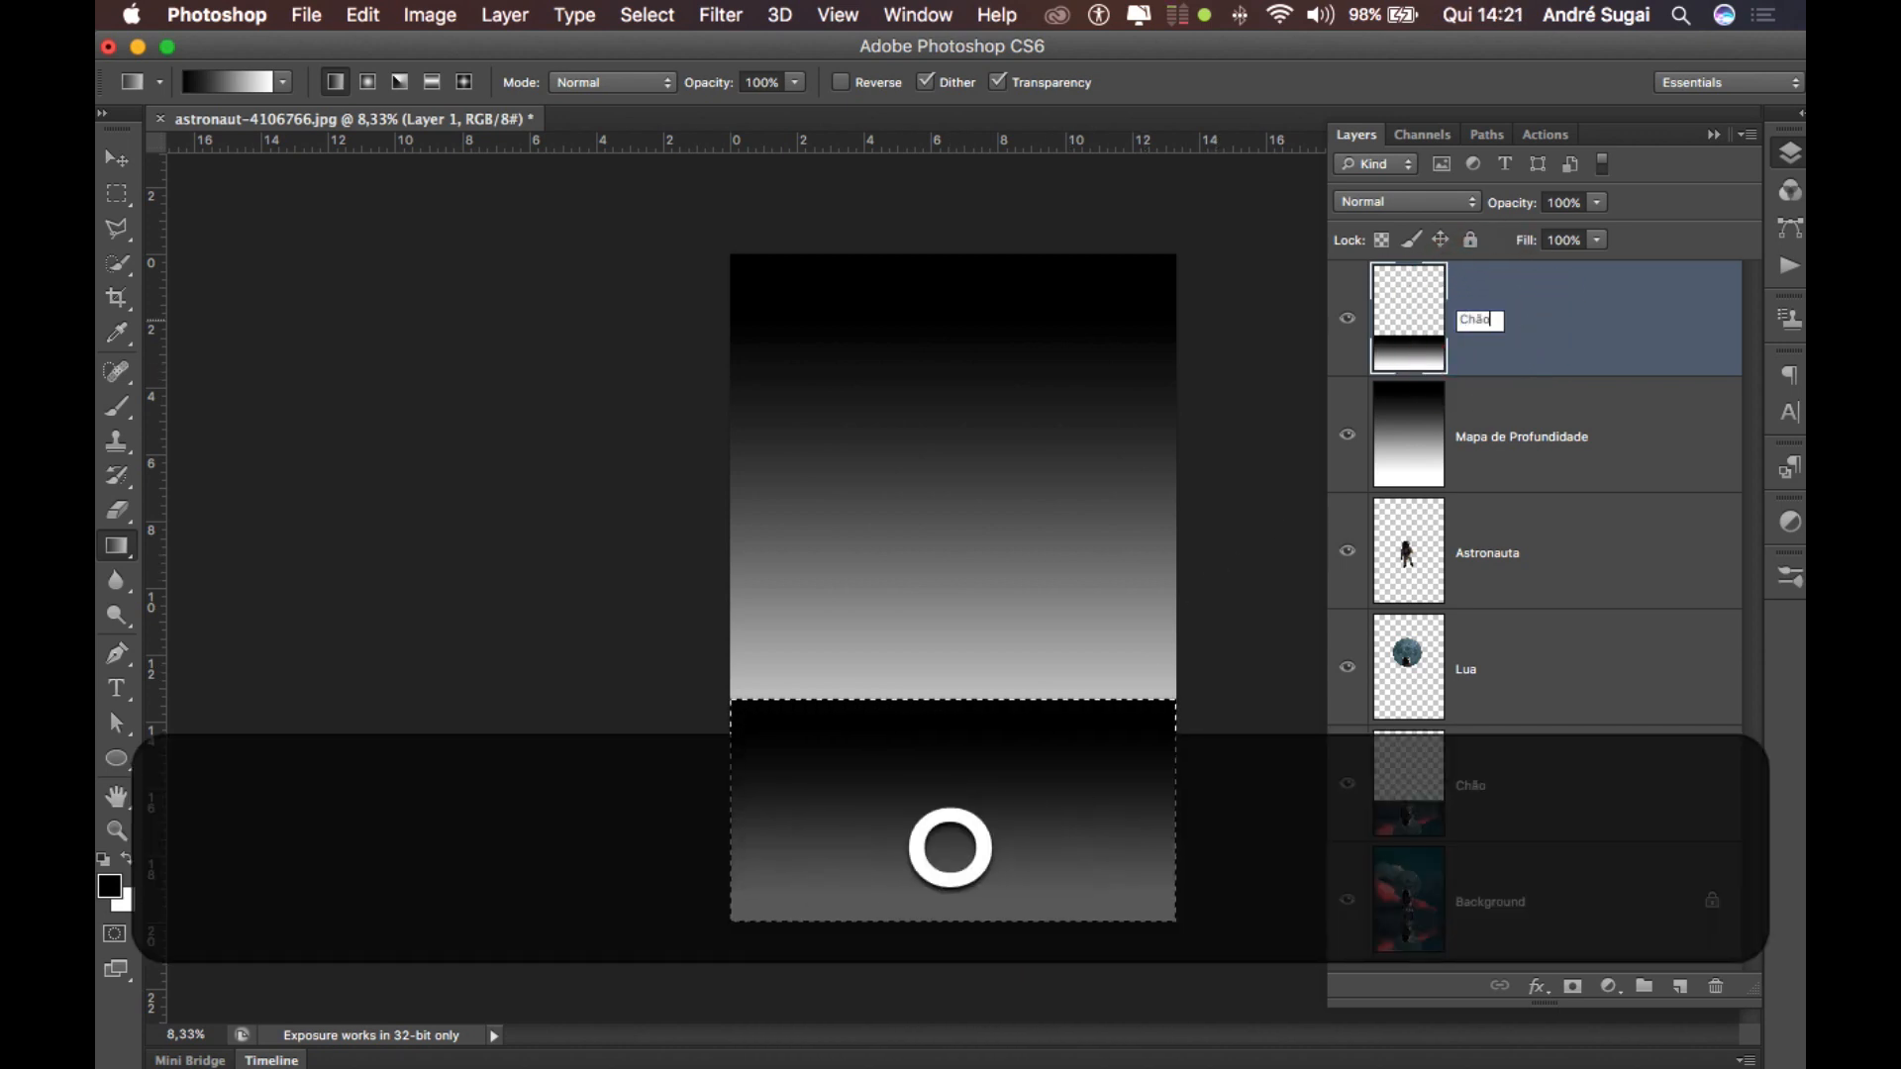
click(1544, 319)
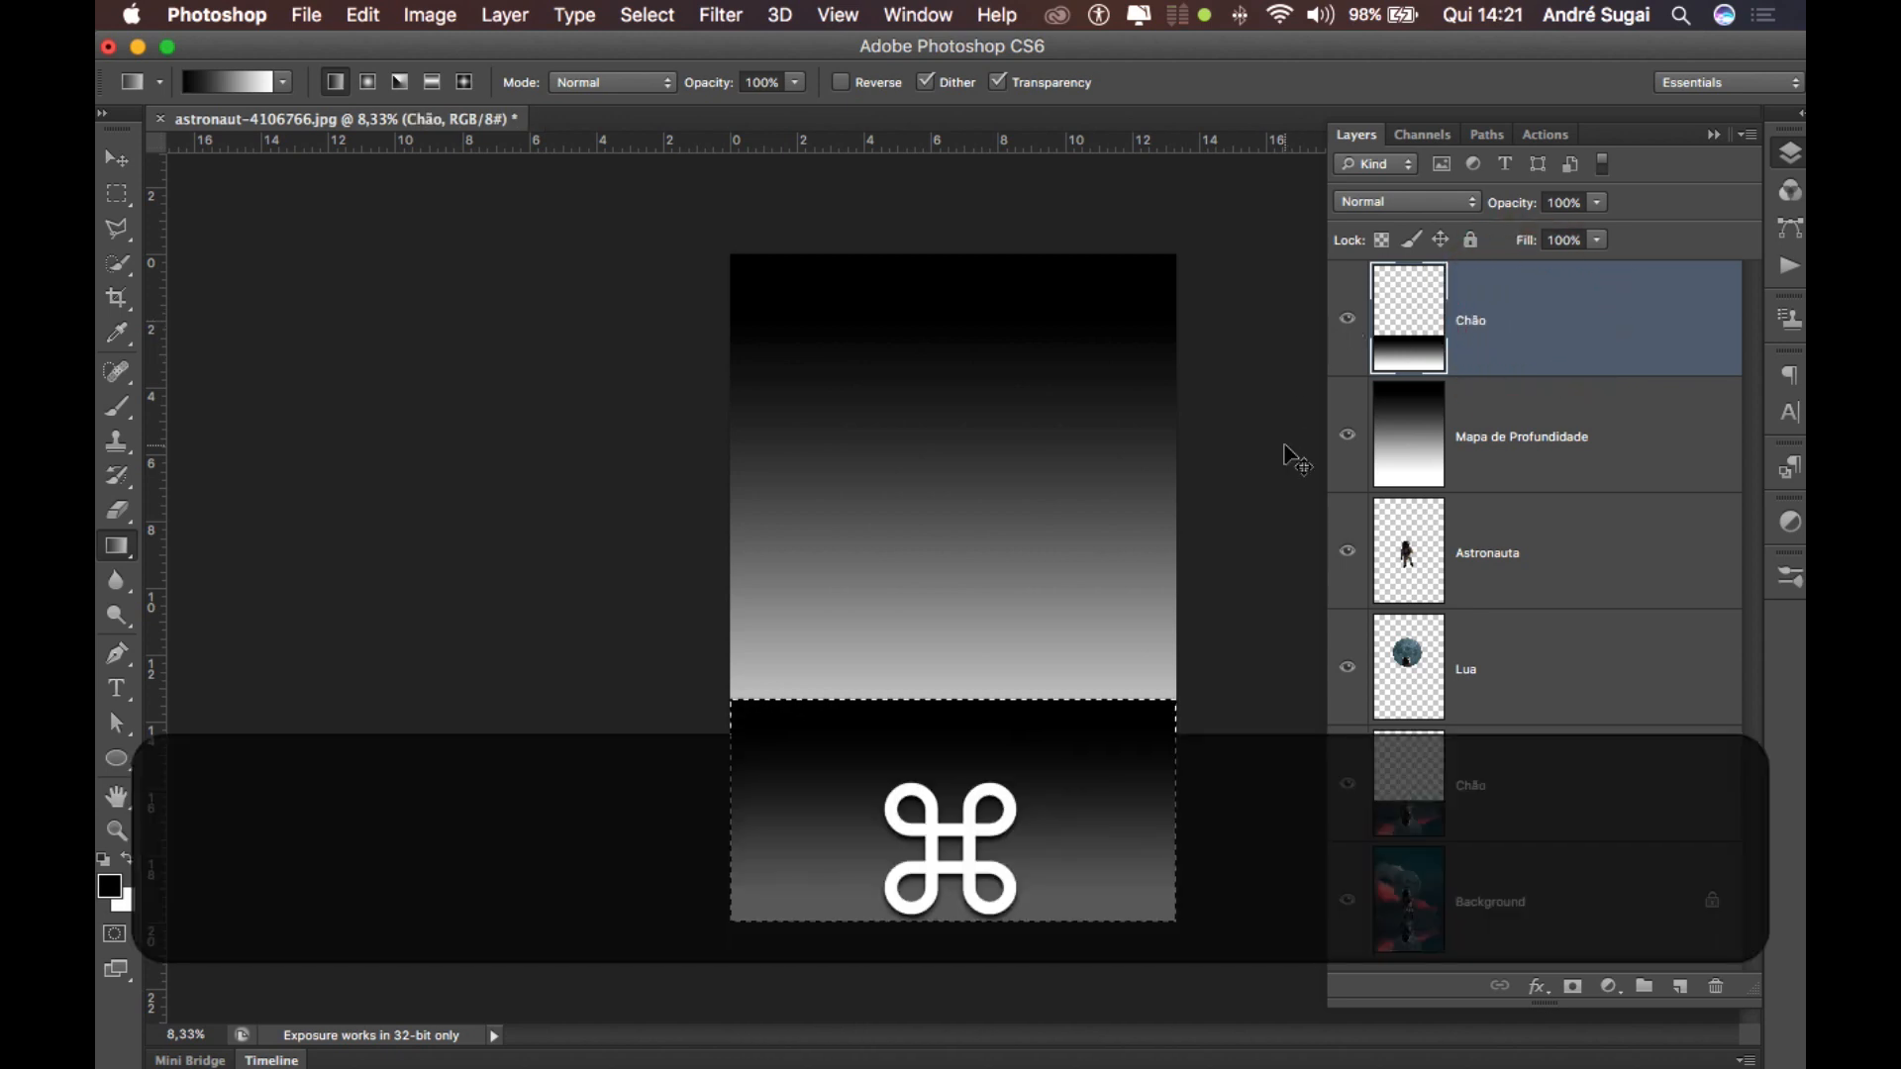
key(super+d)
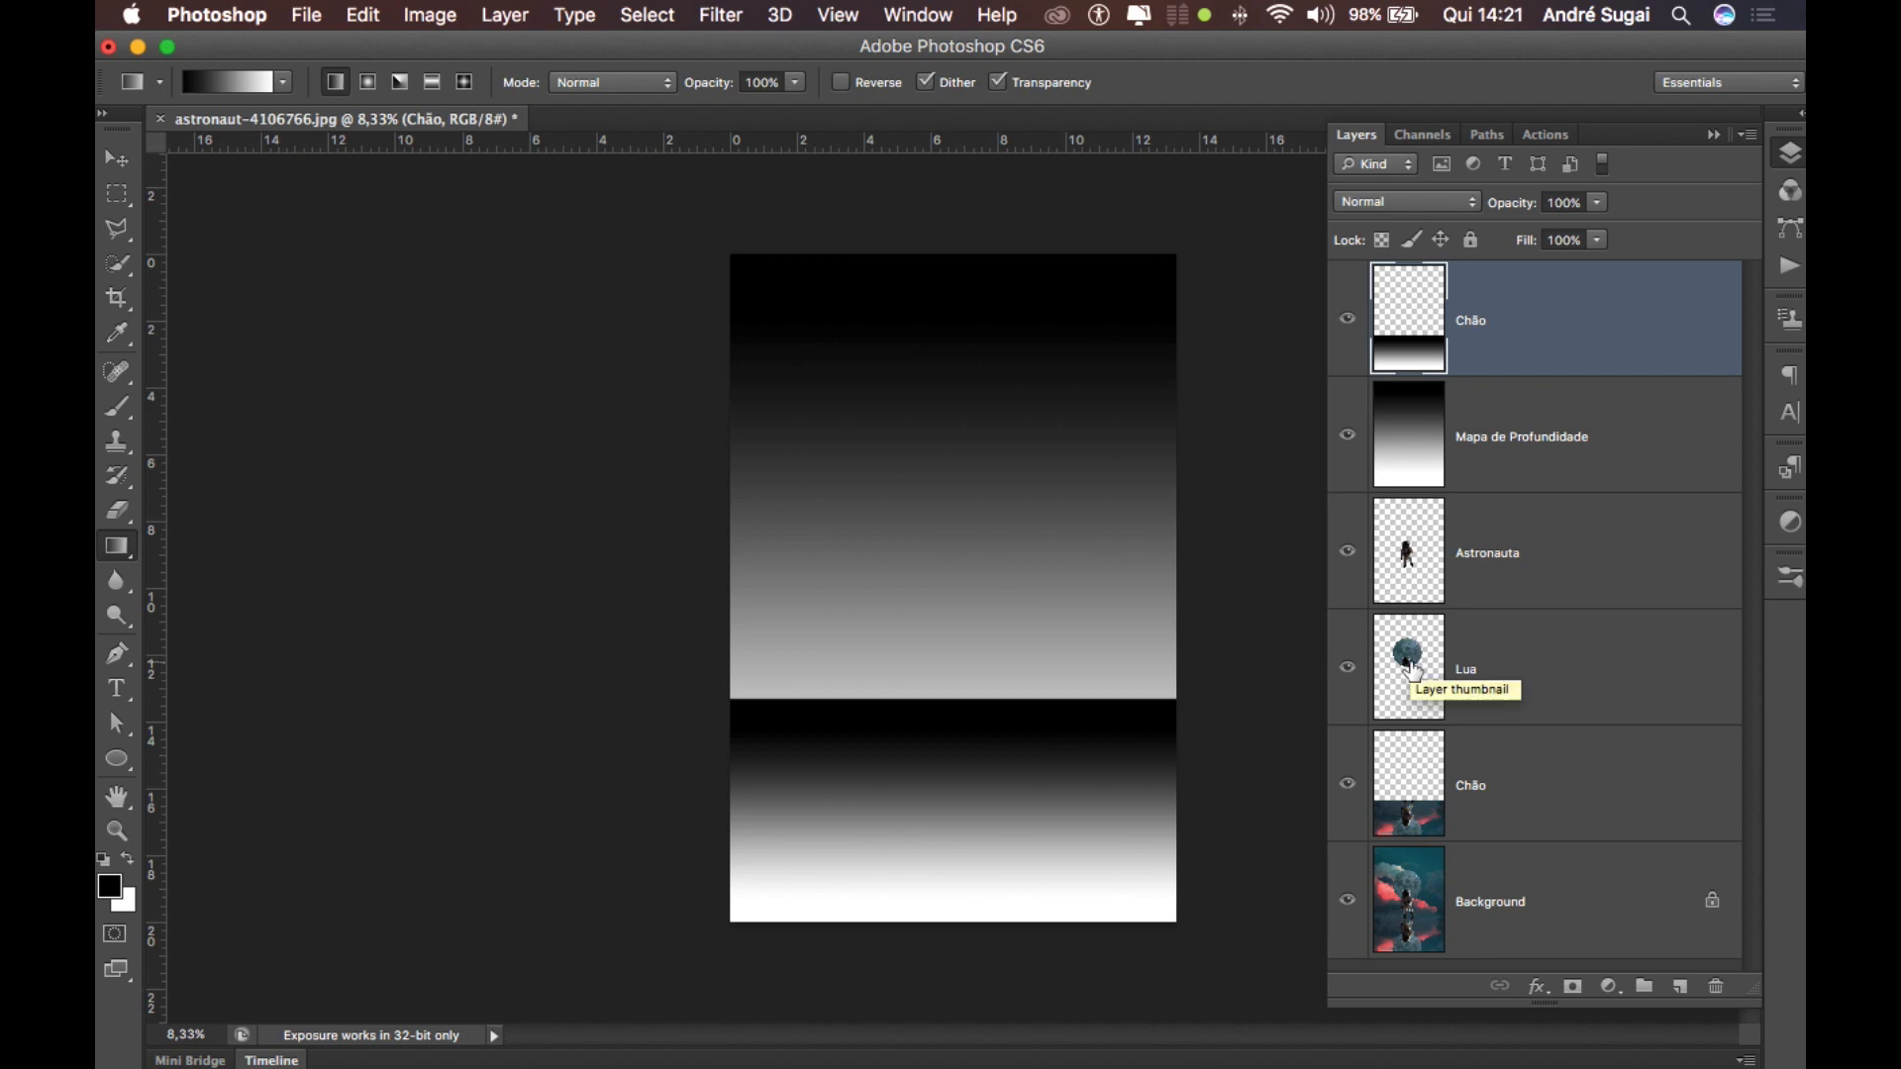
Load the moon's outline from the Lua layer as a selection and add a new layer above the gradient Chão layer.
key(super)
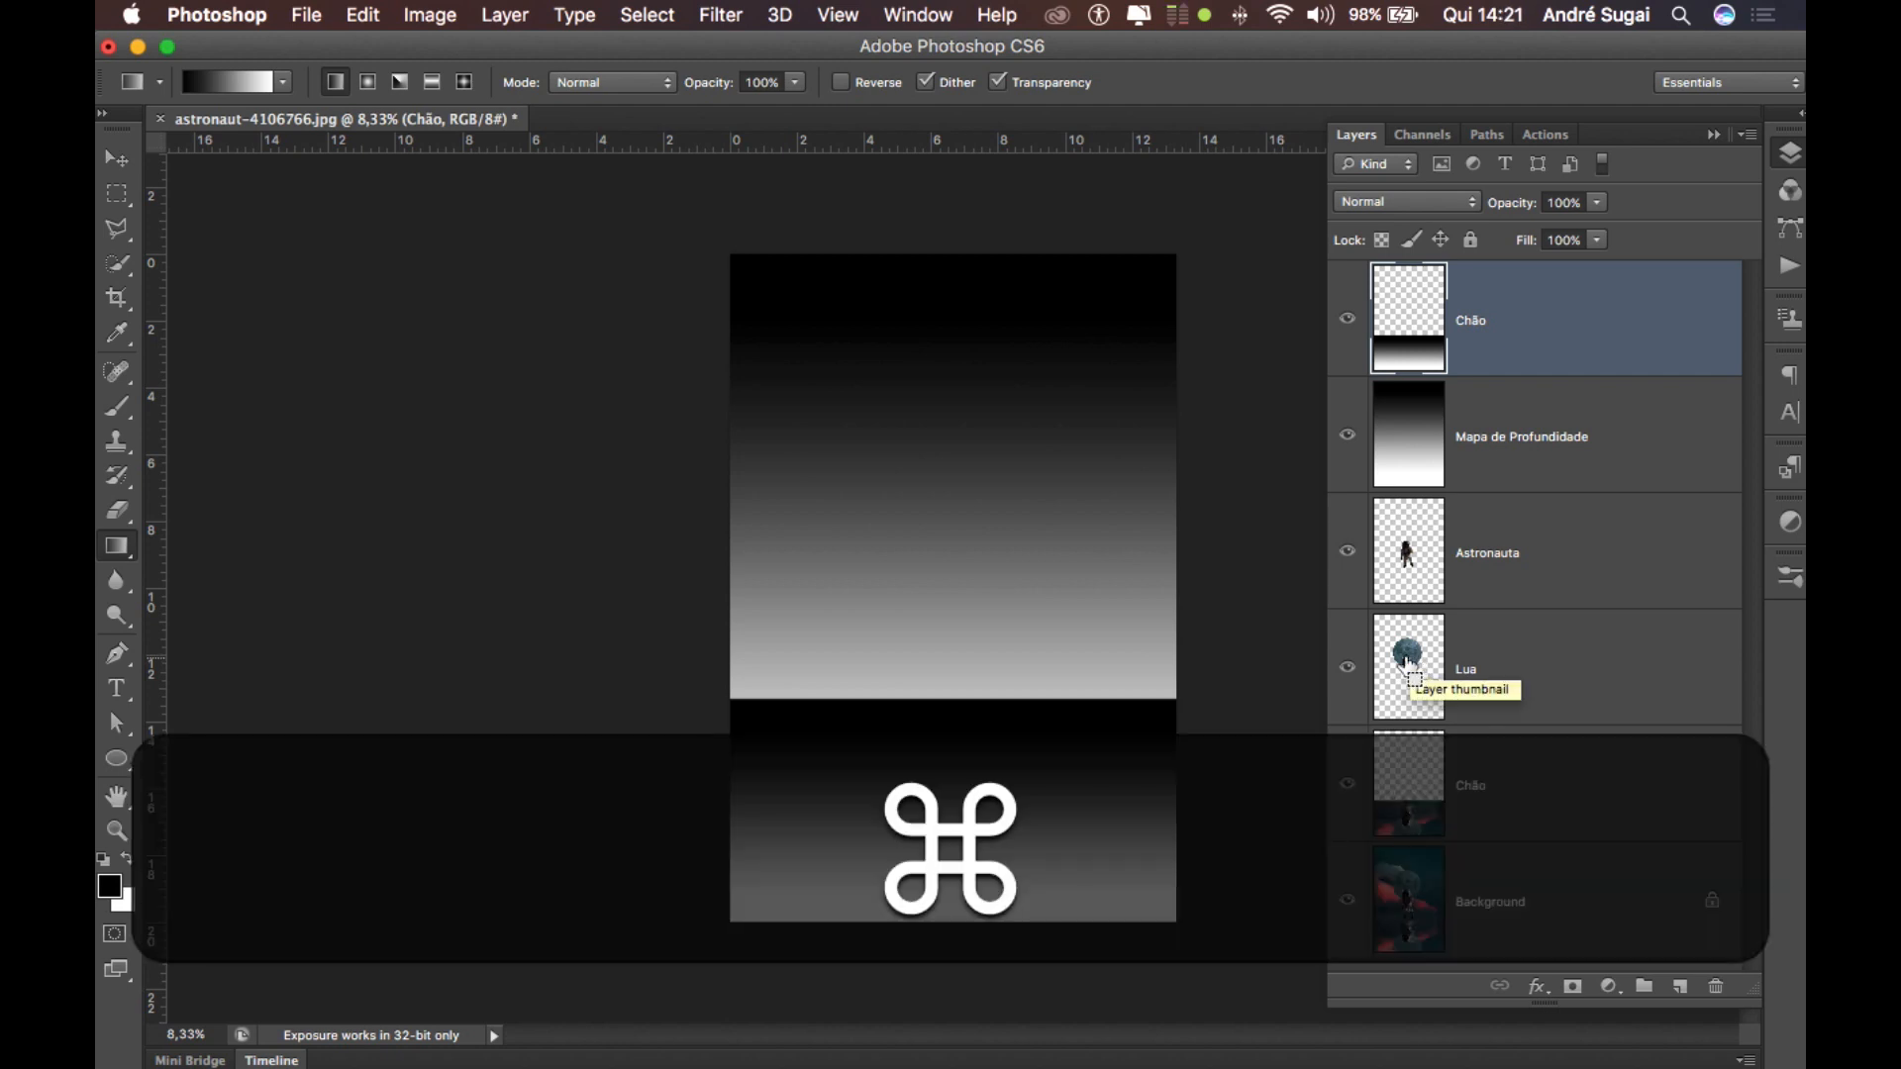
super+click(1410, 673)
click(1682, 988)
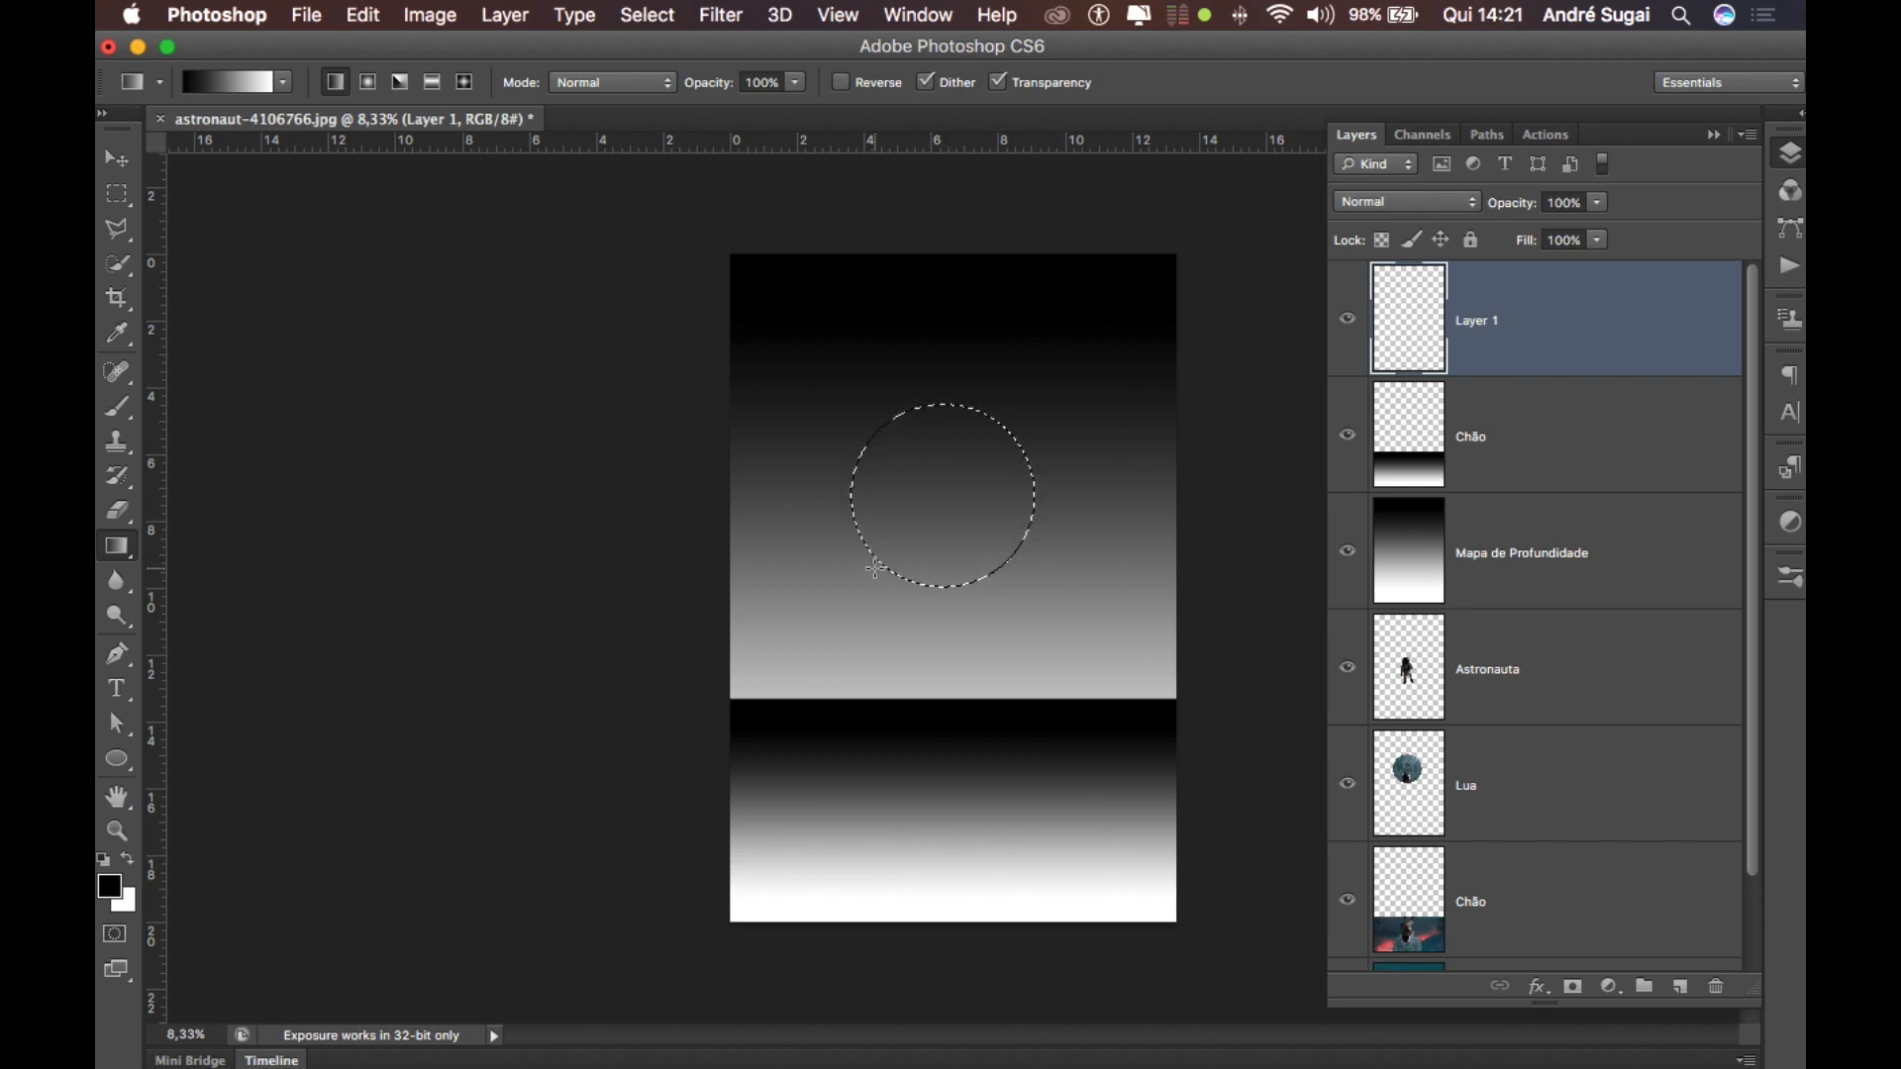
Sample the background gradient's grey near the moon's lower edge and fill the circular selection with it using the Paint Bucket tool.
key(i)
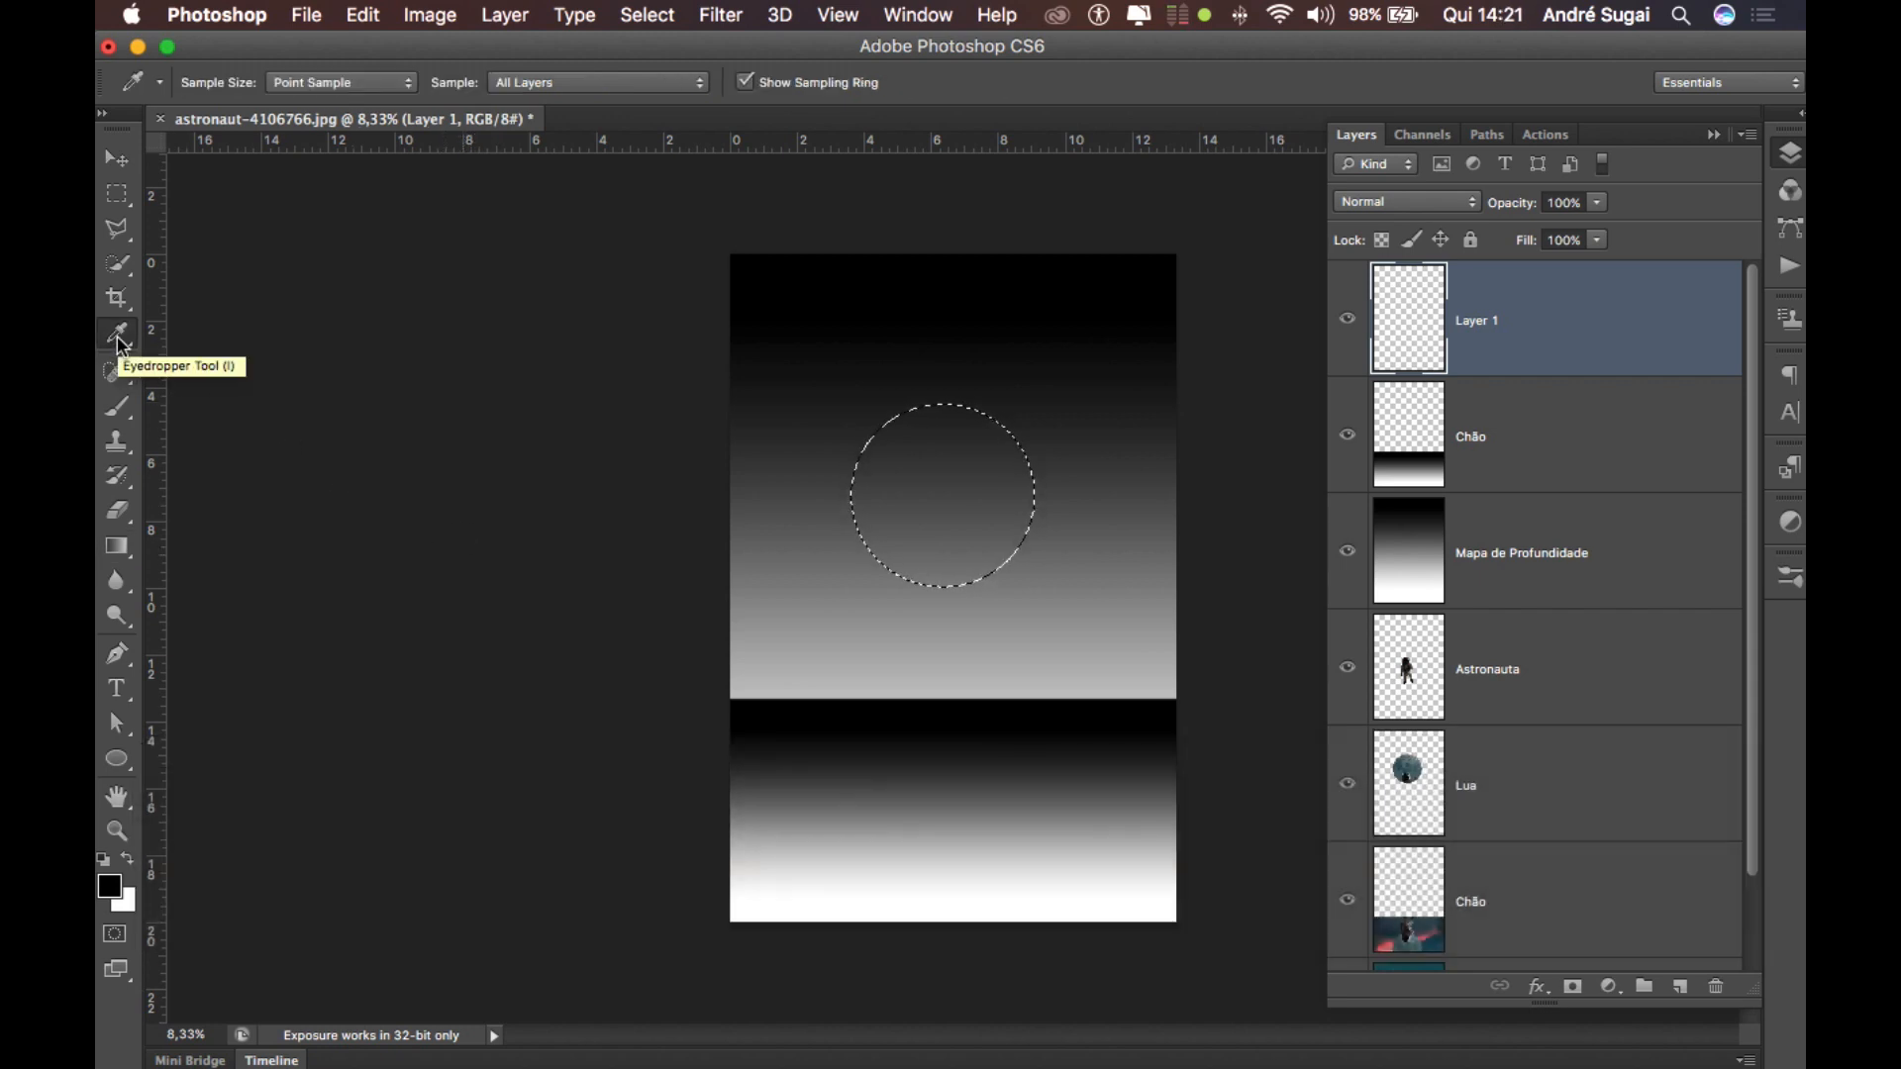
click(958, 570)
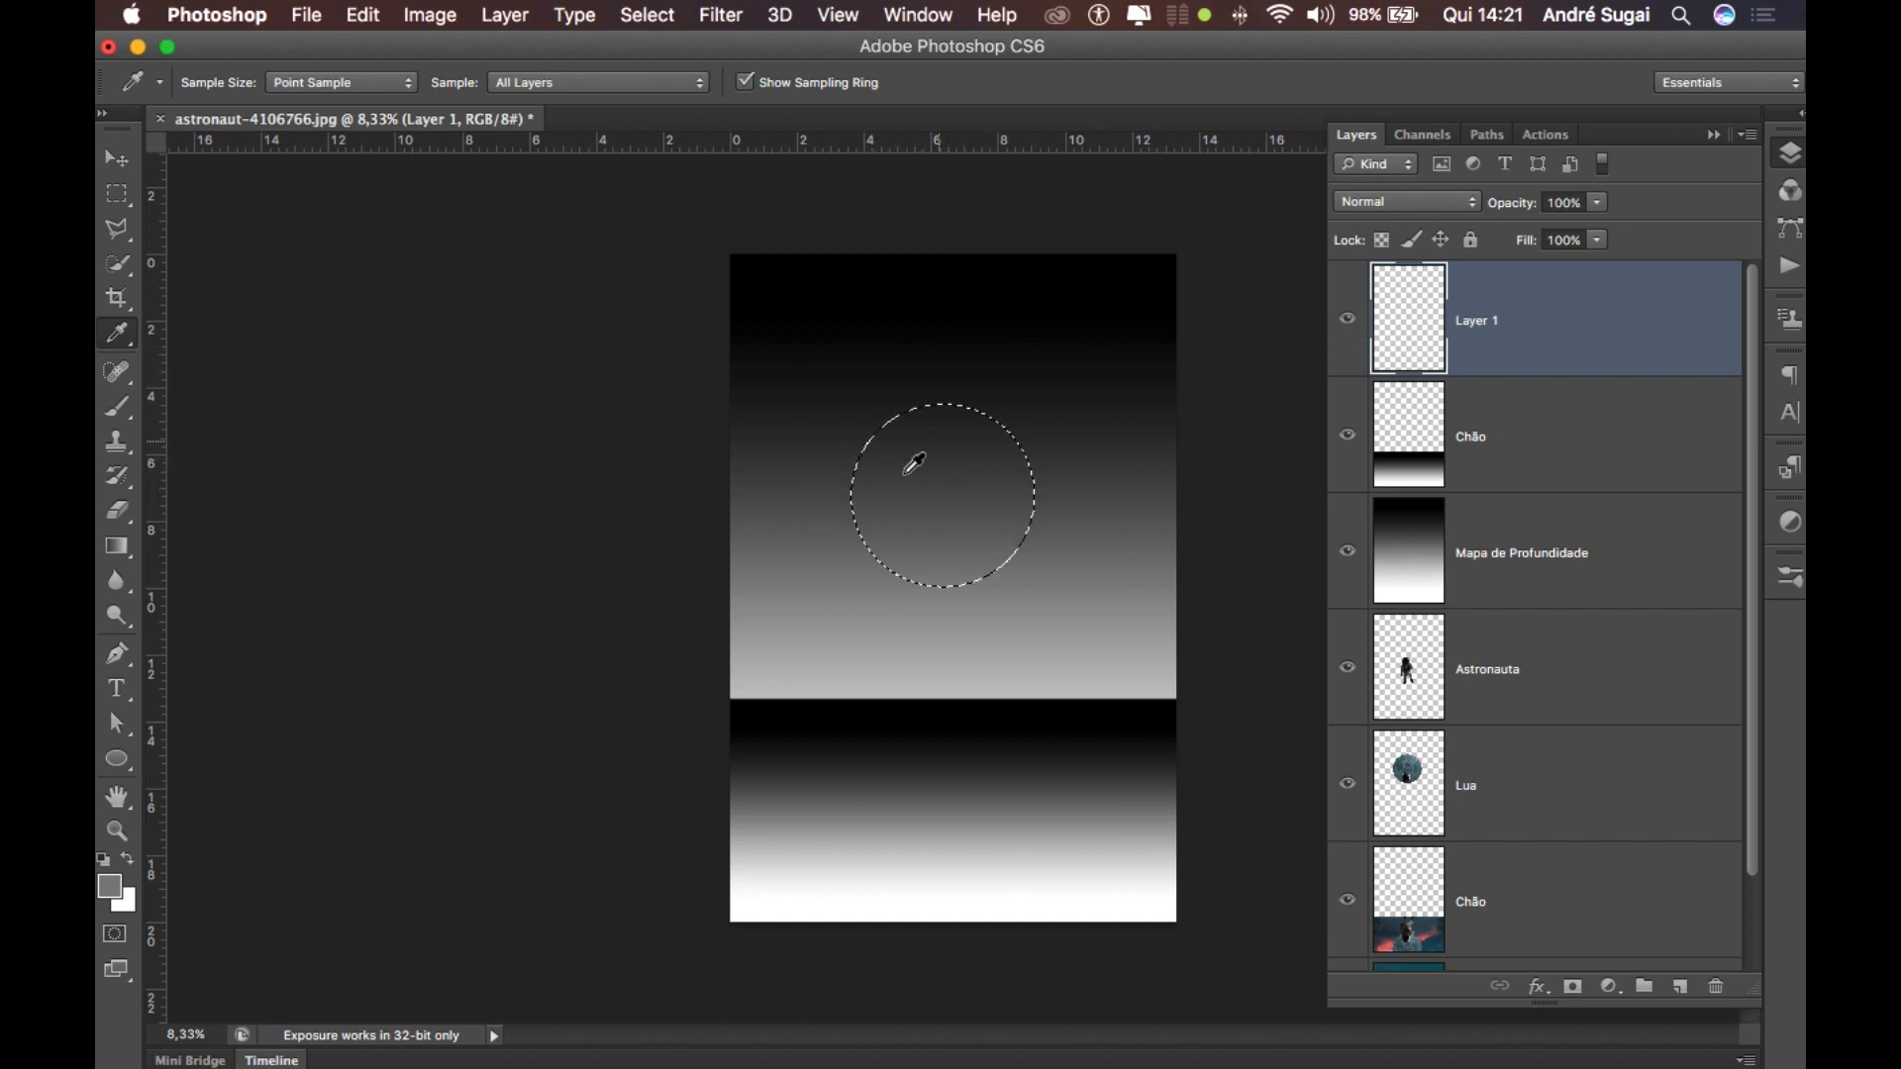
scroll(1412, 346, down, 1)
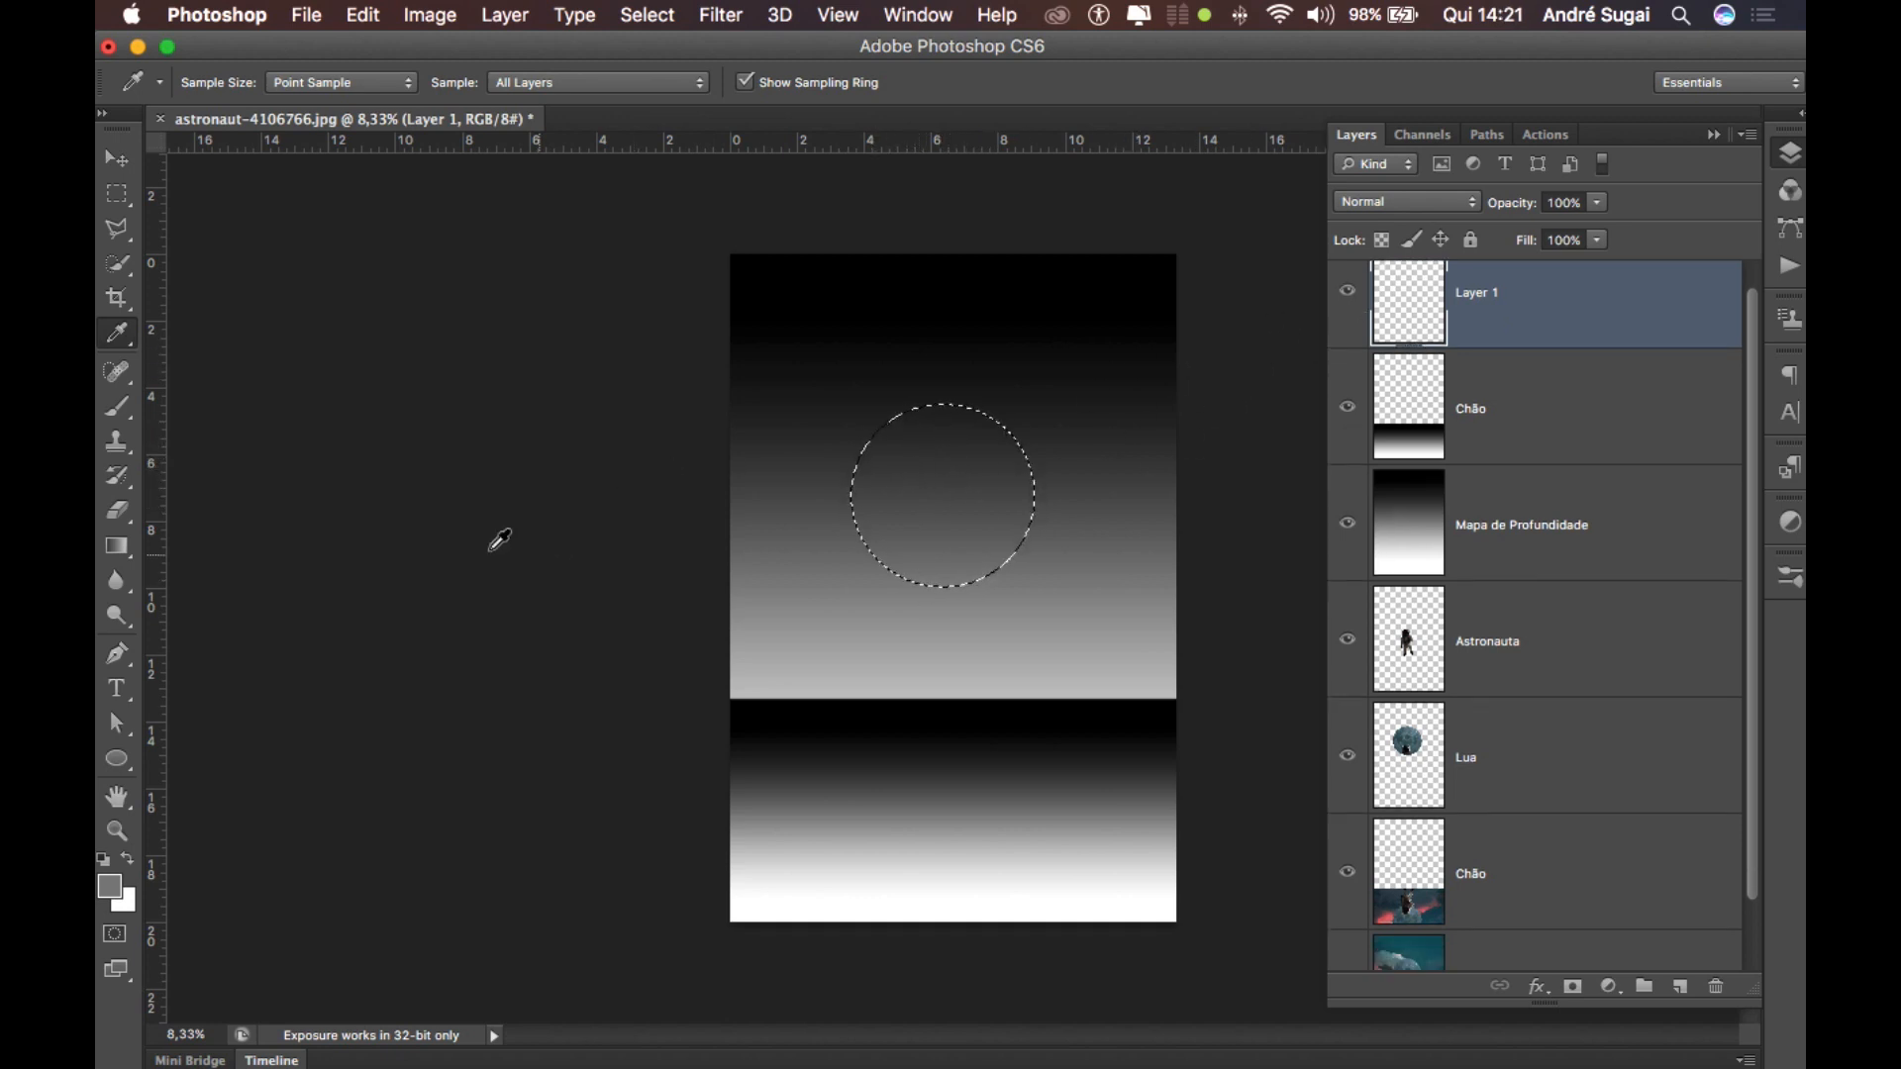
click(119, 548)
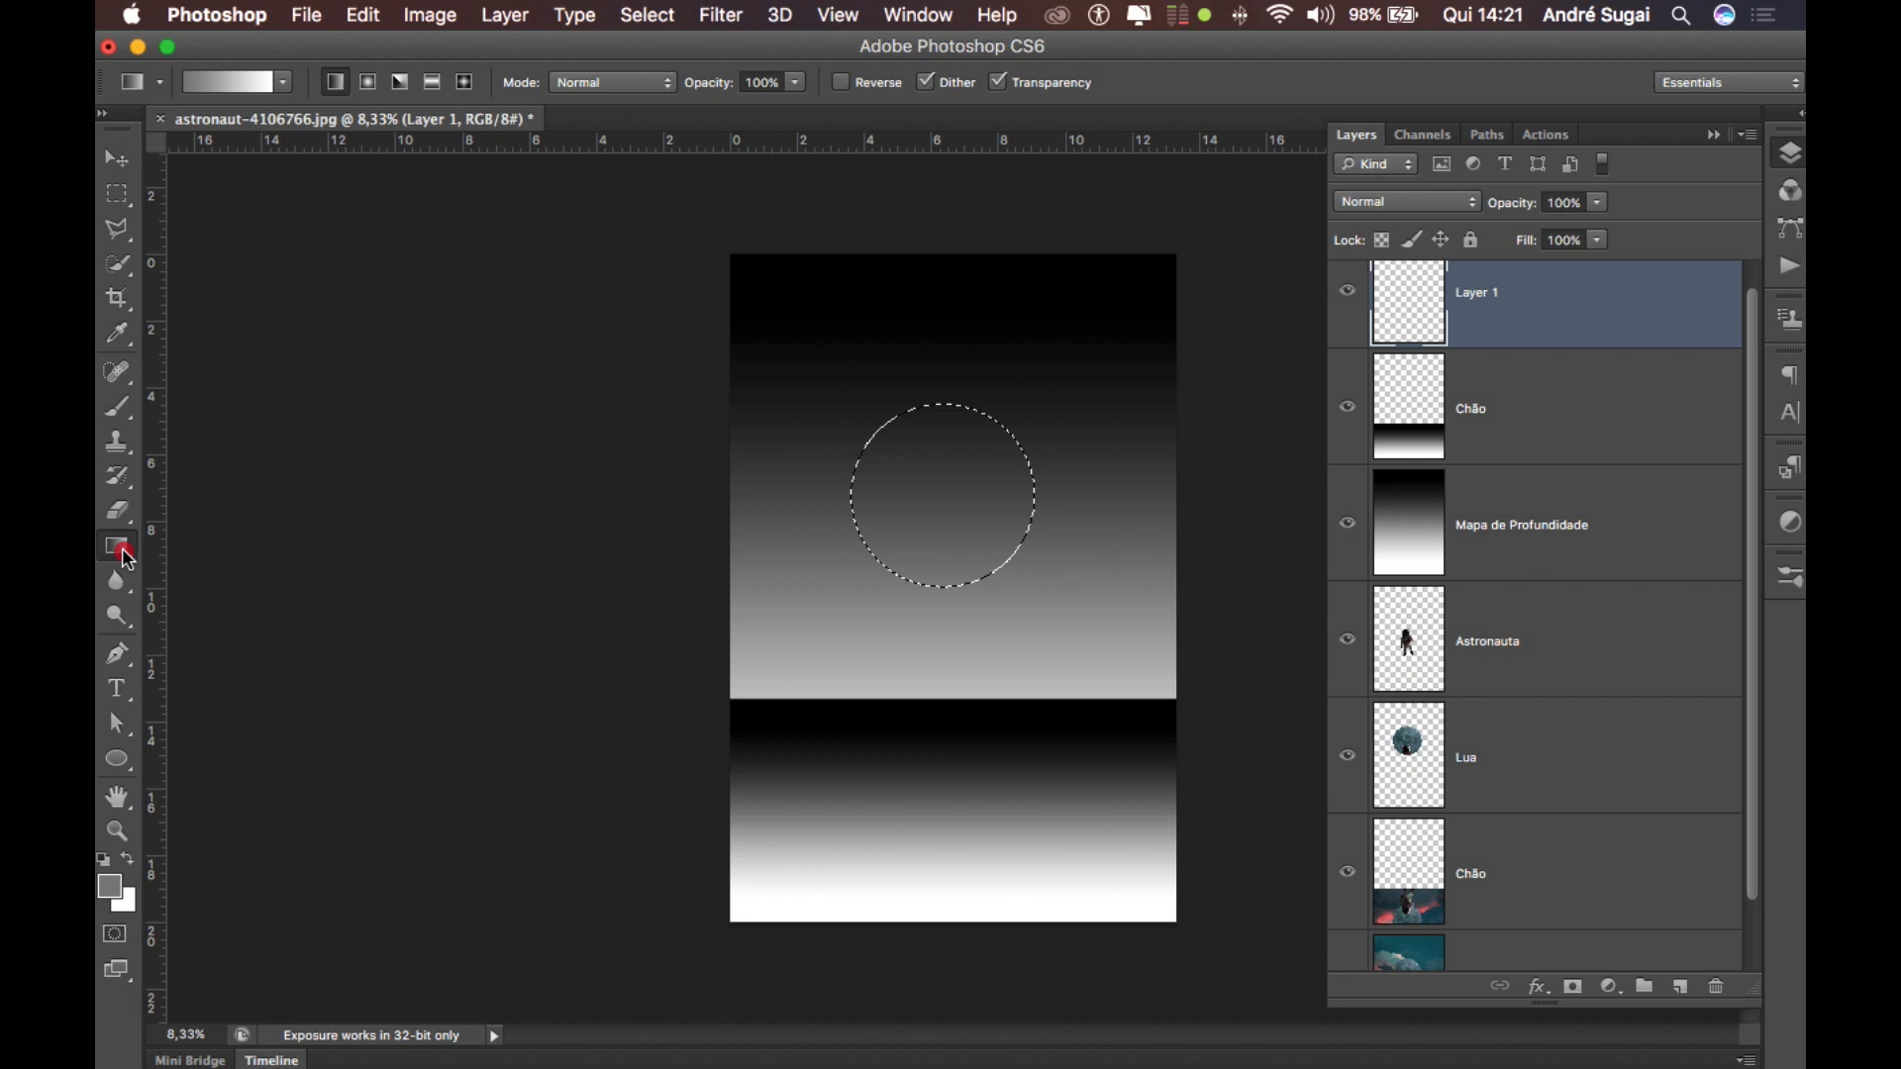
click(119, 547)
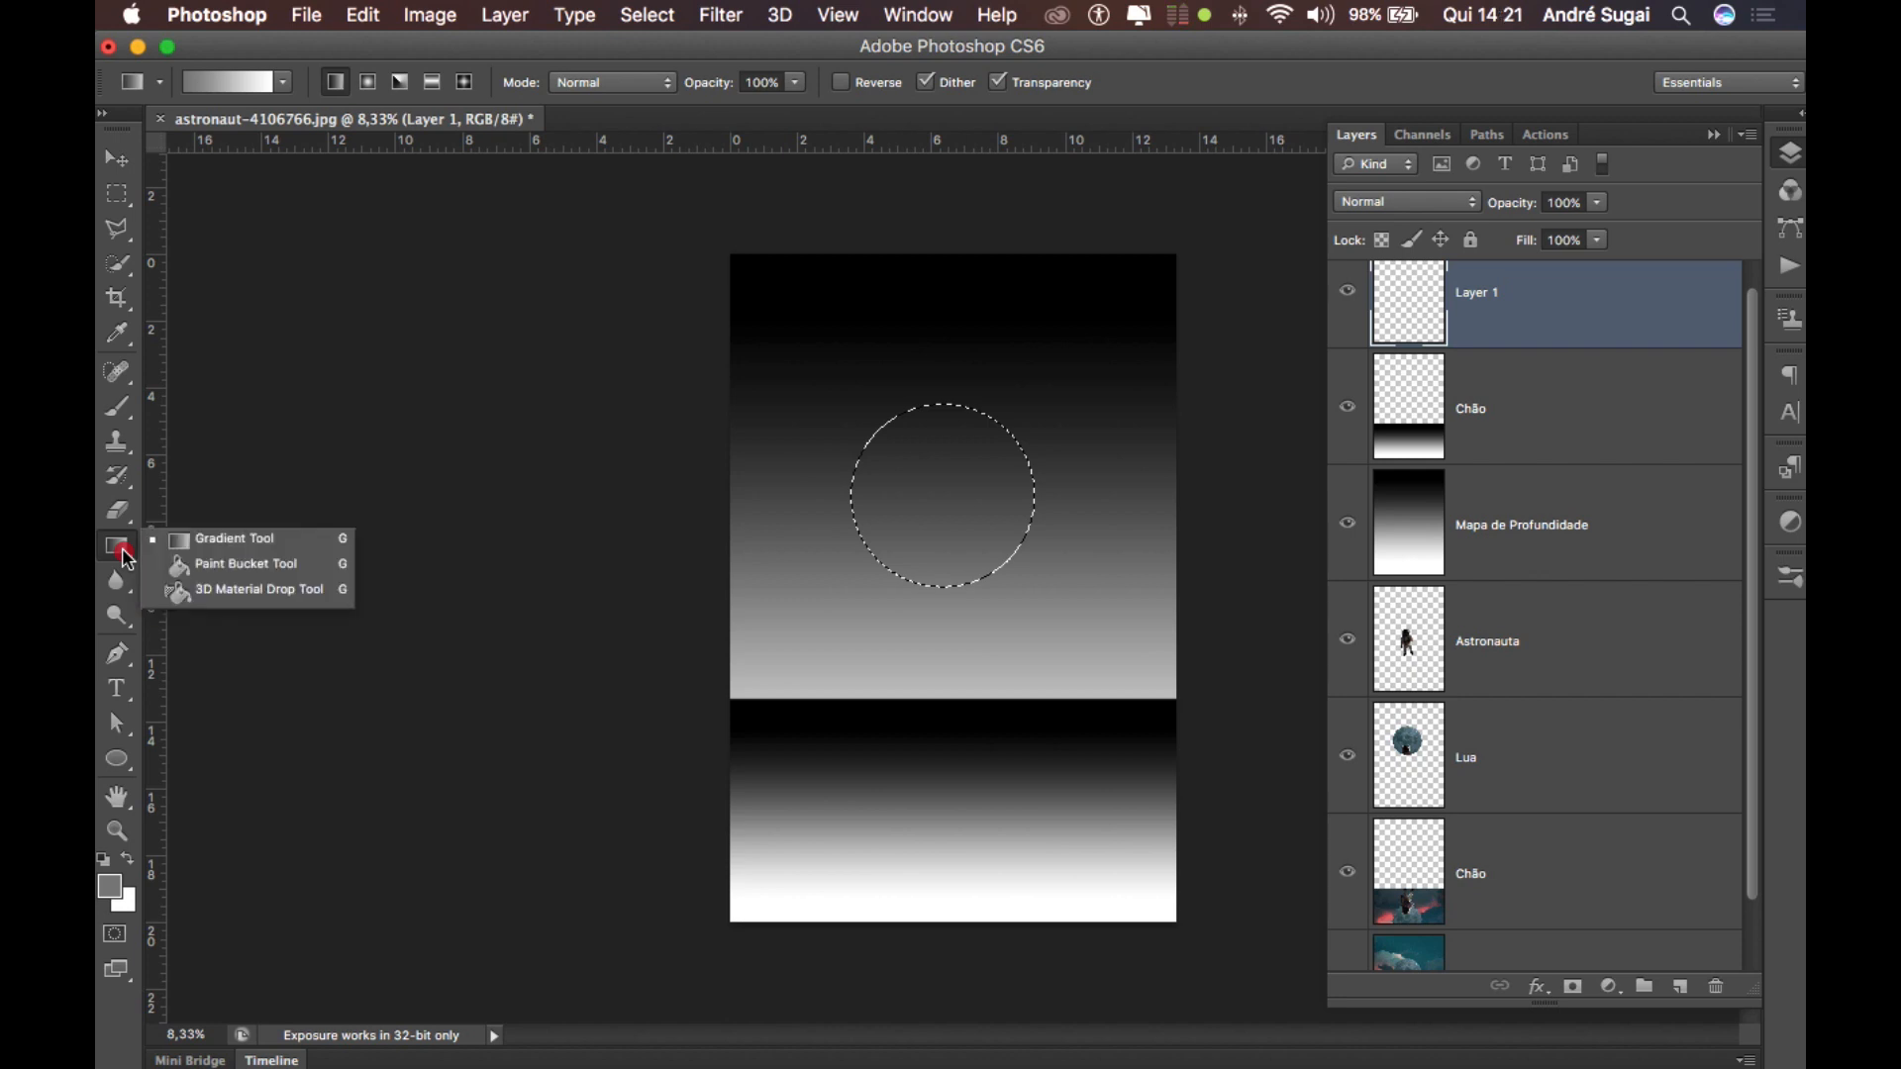
click(214, 566)
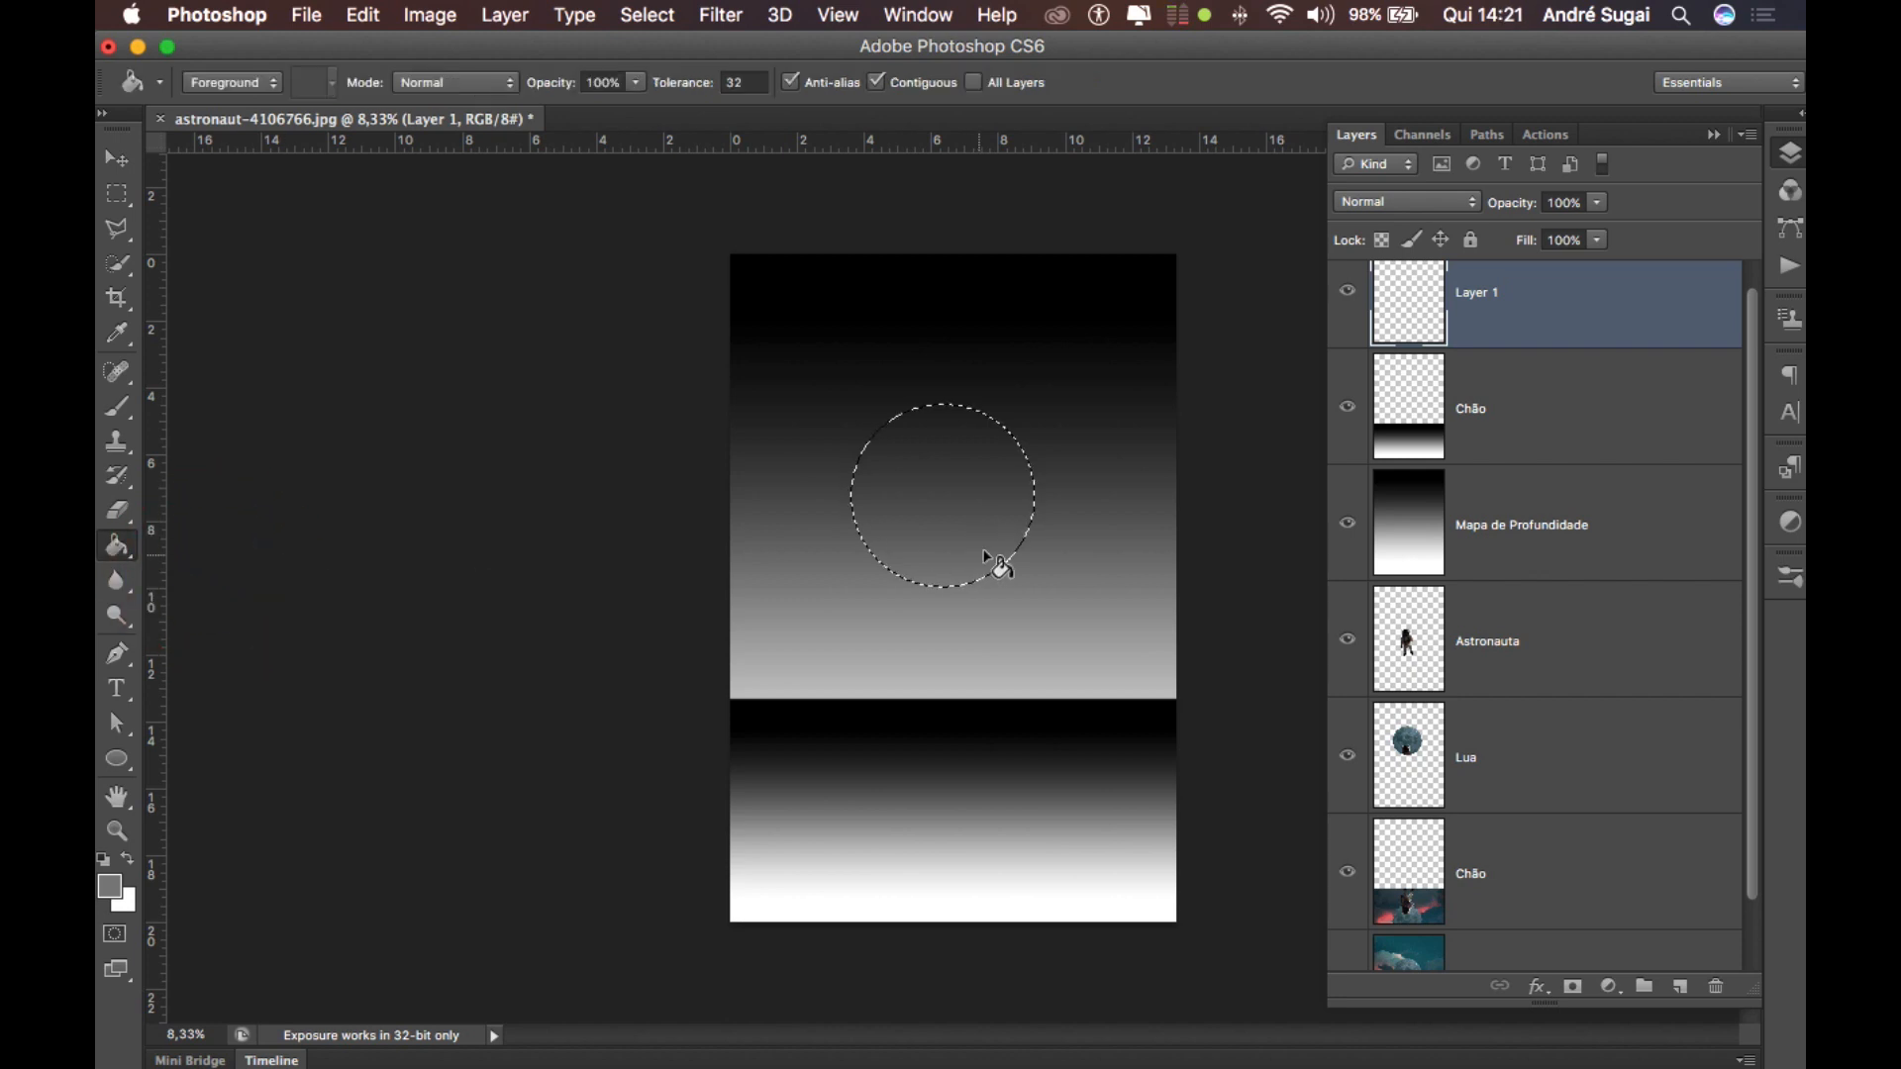
click(953, 495)
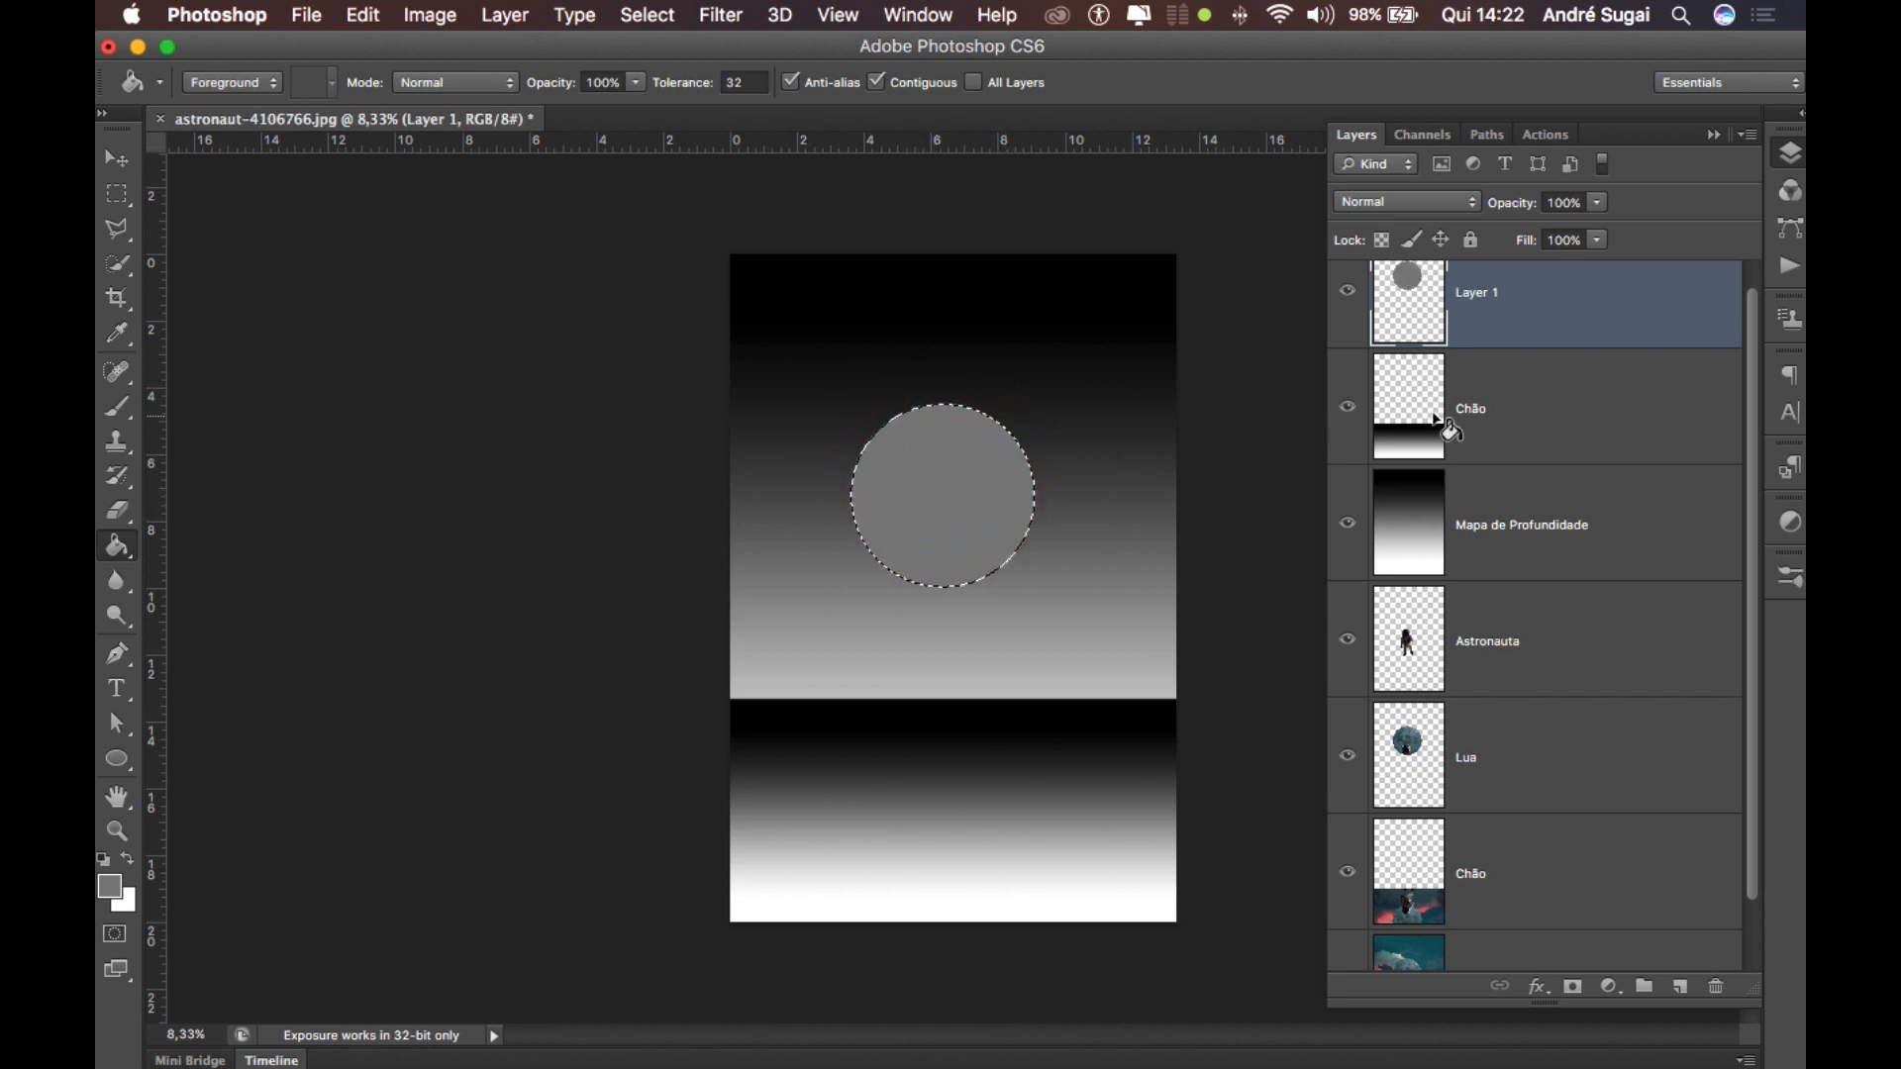
Rename the new grey moon layer as Lua and clear the selection.
scroll(1441, 426, up, 1)
double_click(1474, 322)
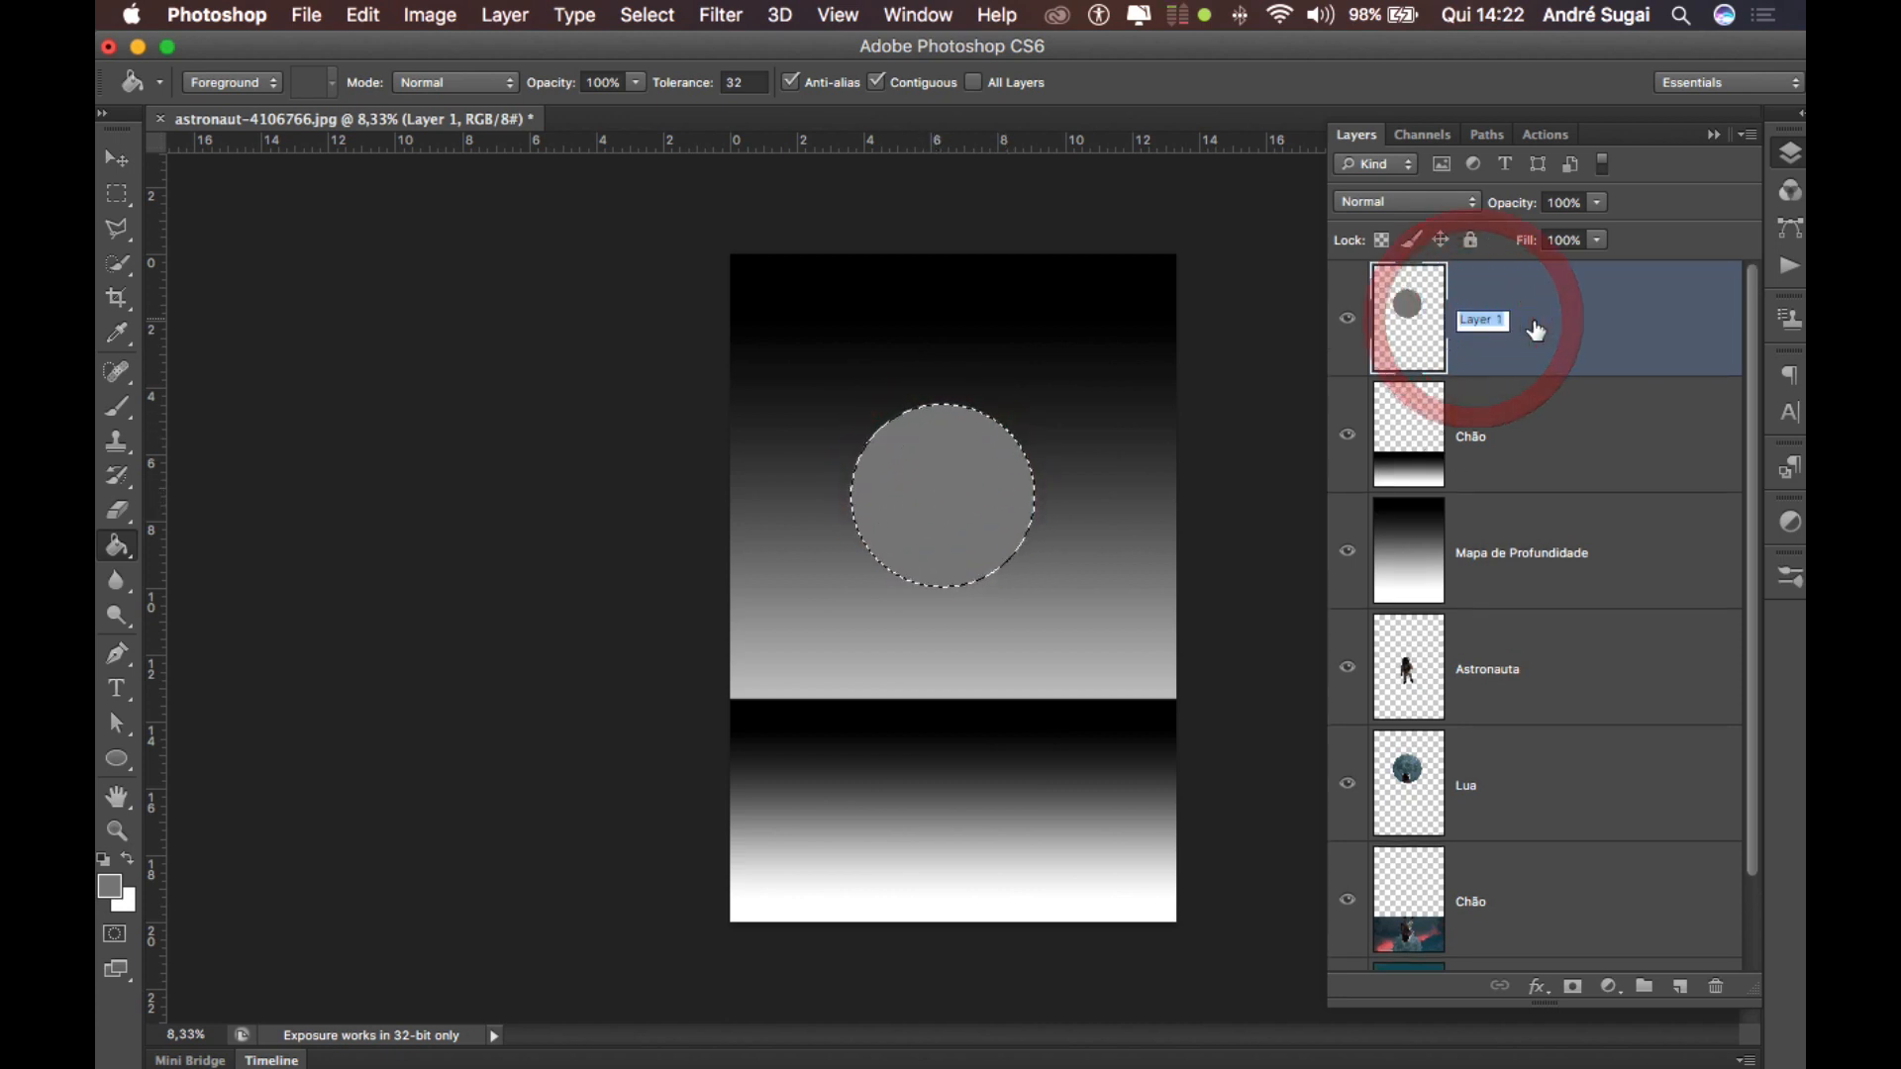
text(Lua)
key(Return)
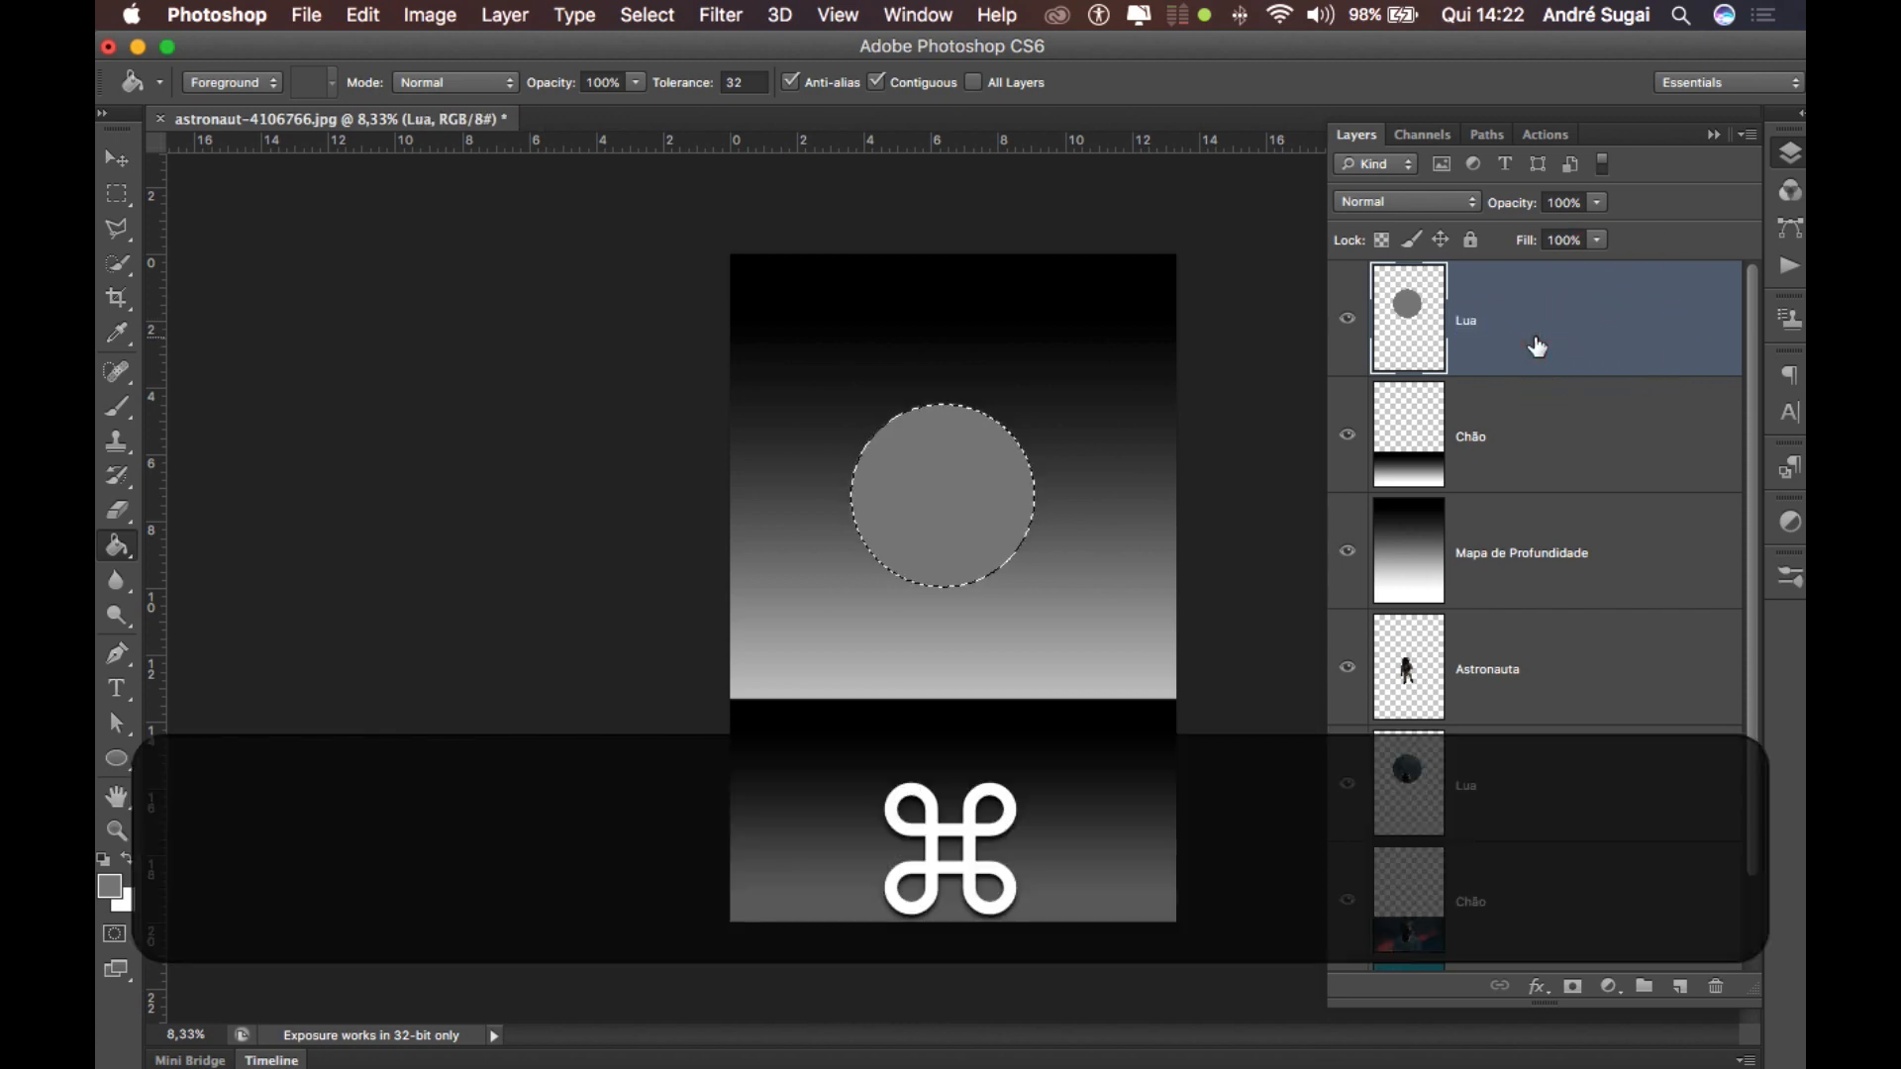
key(super+d)
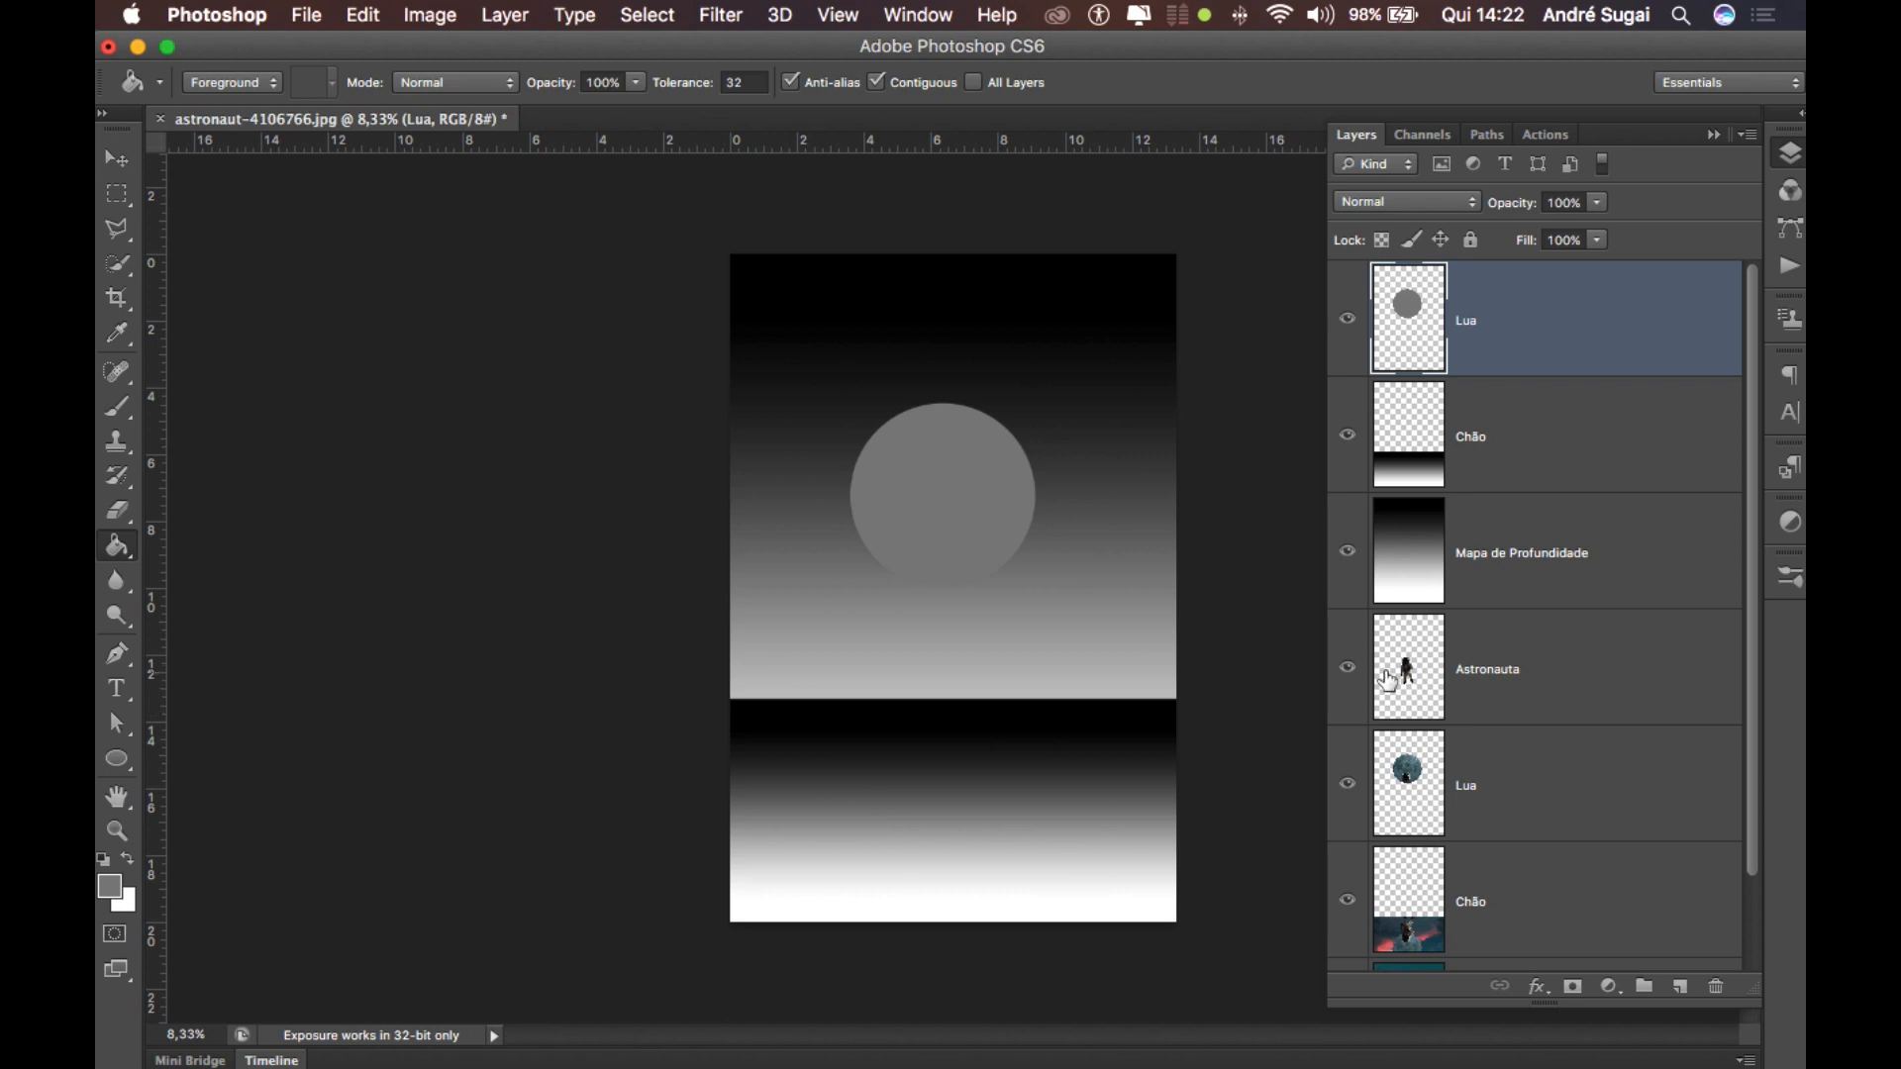
Load the astronaut's outline from the Astronauta layer as a selection and add a new layer above the grey Lua layer.
key(super)
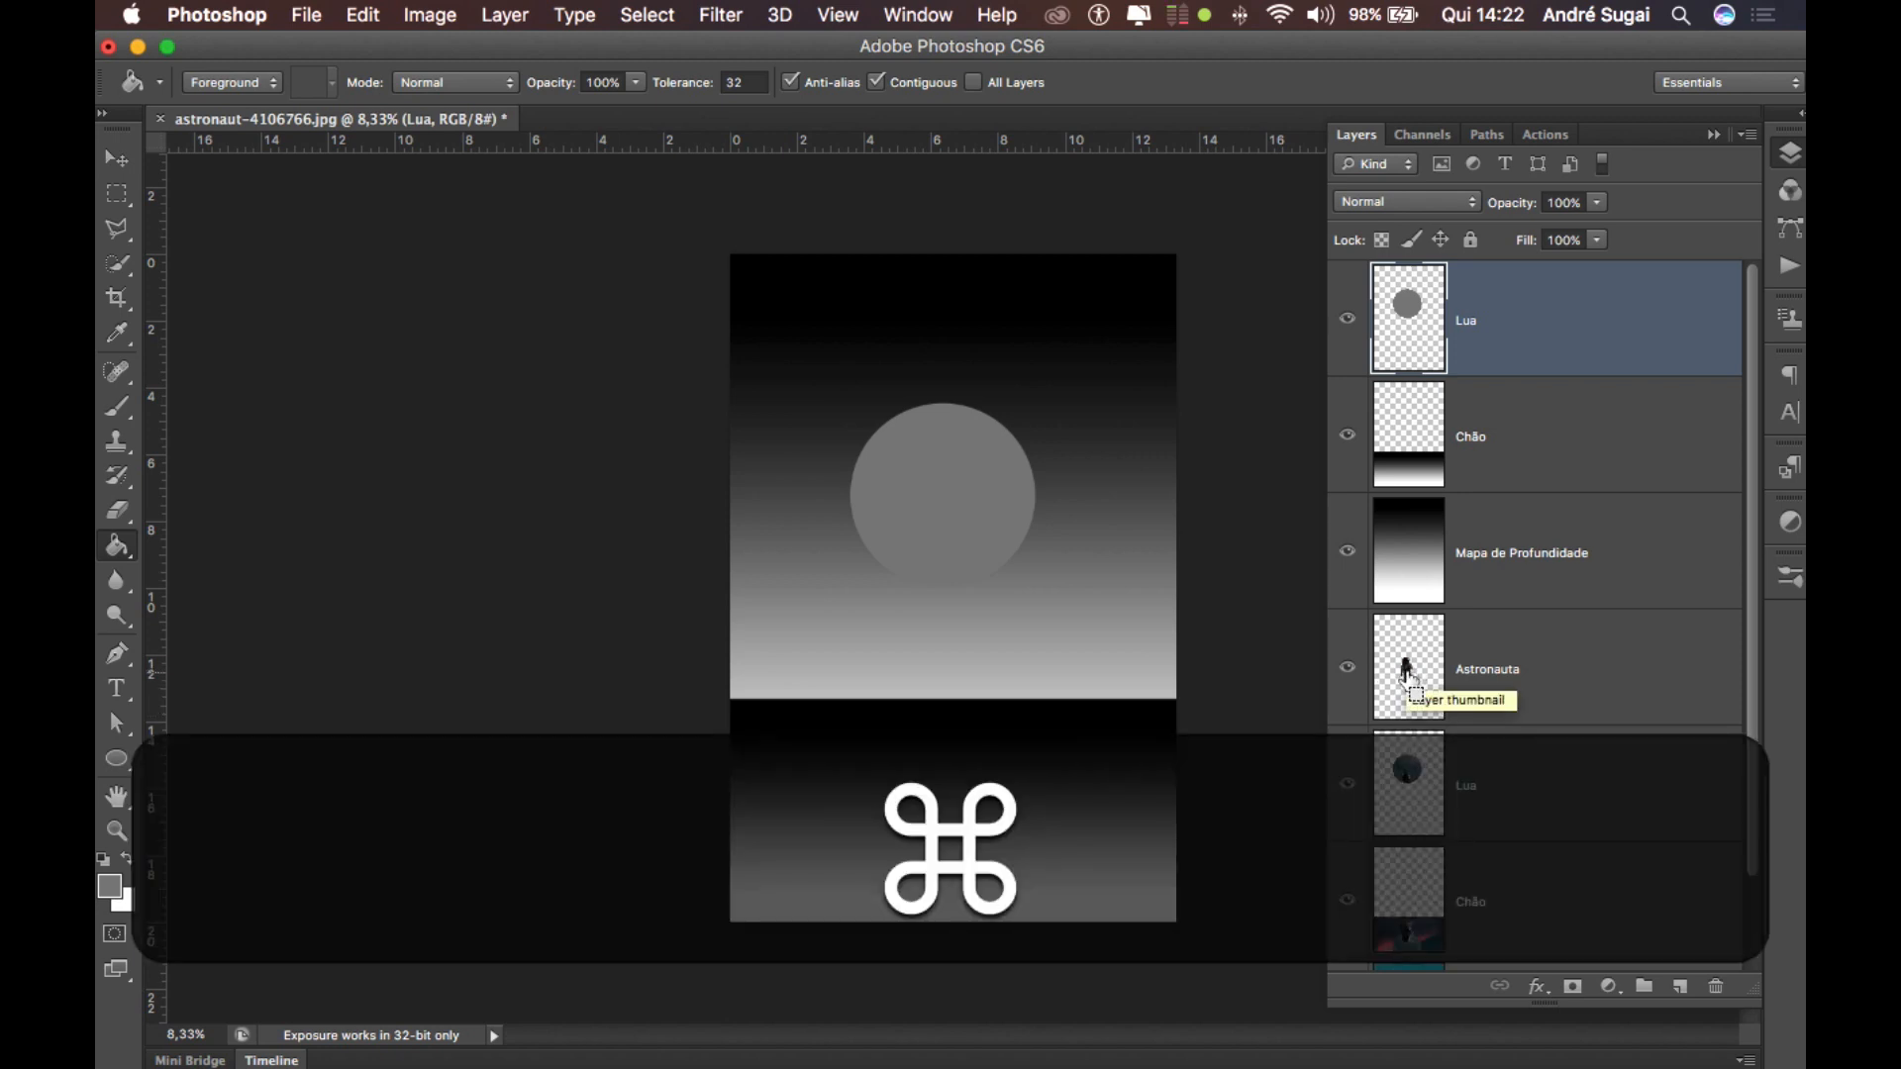
super+click(1408, 675)
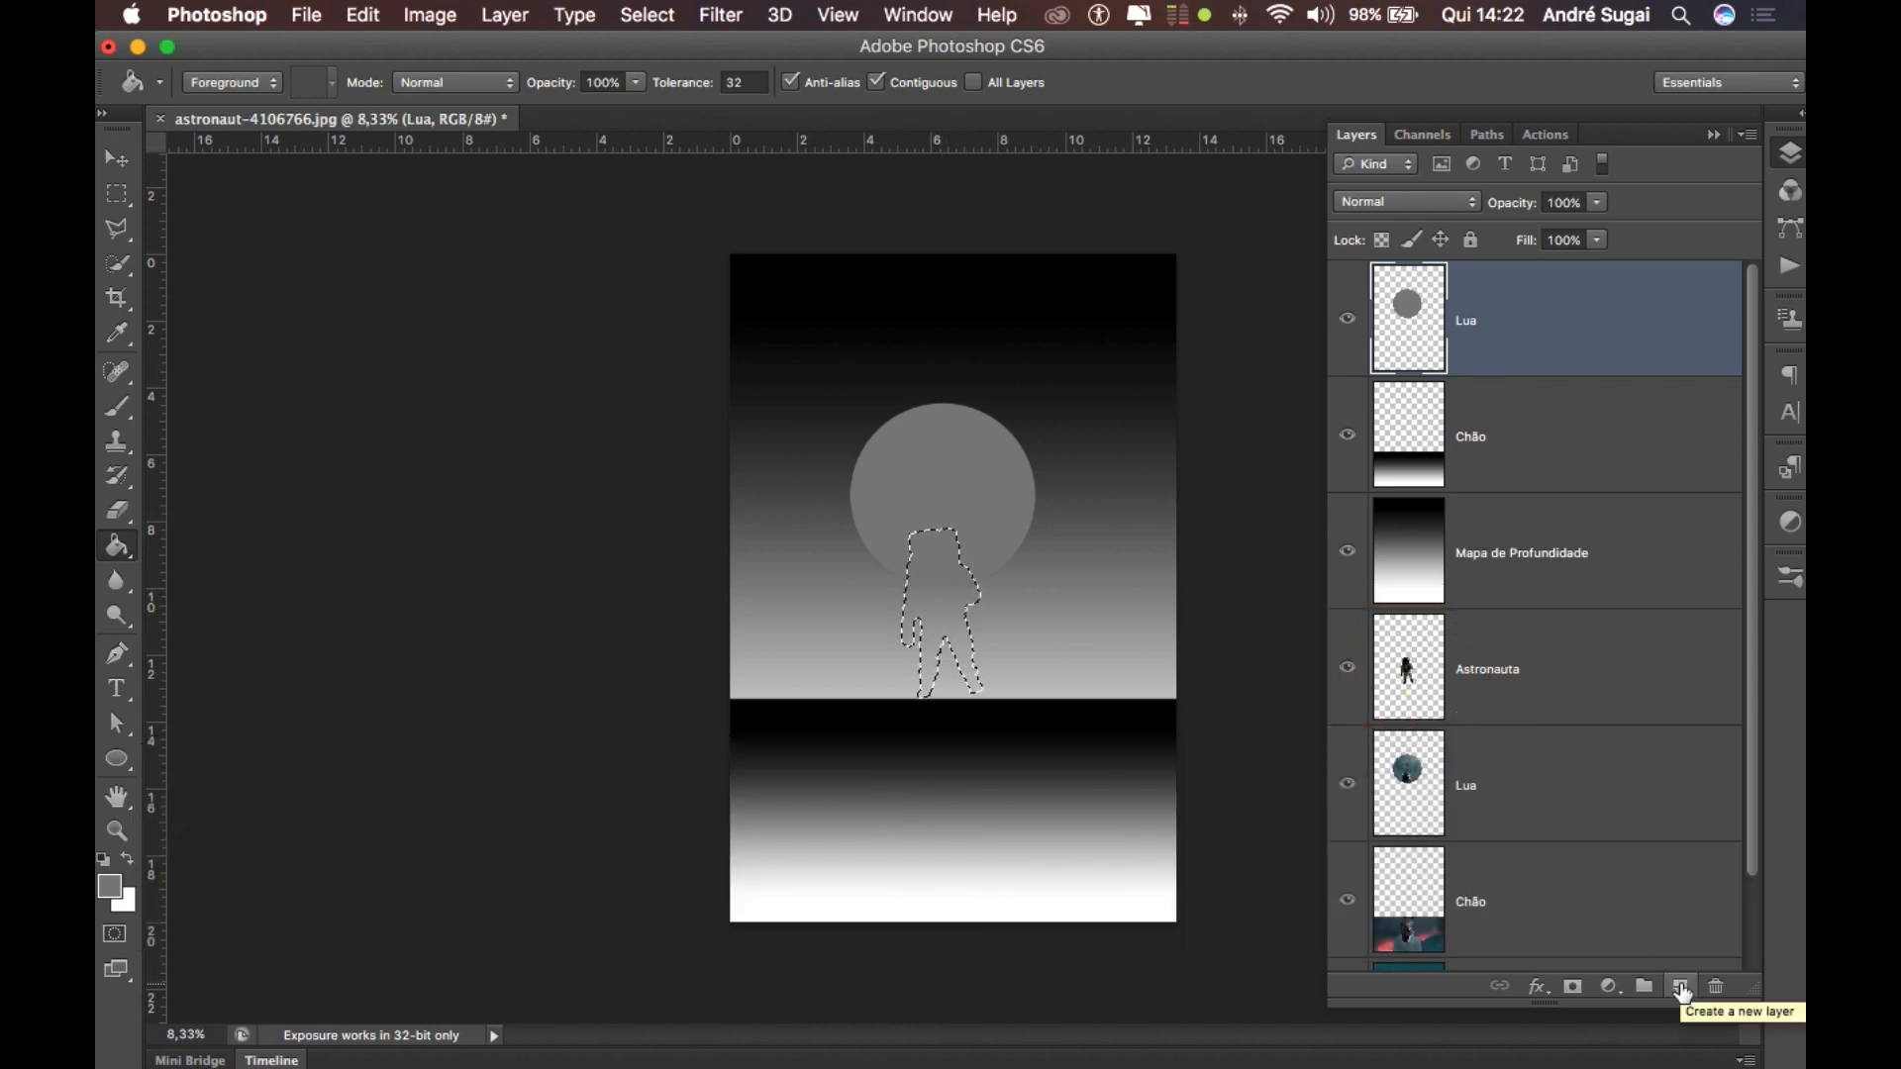
click(1682, 989)
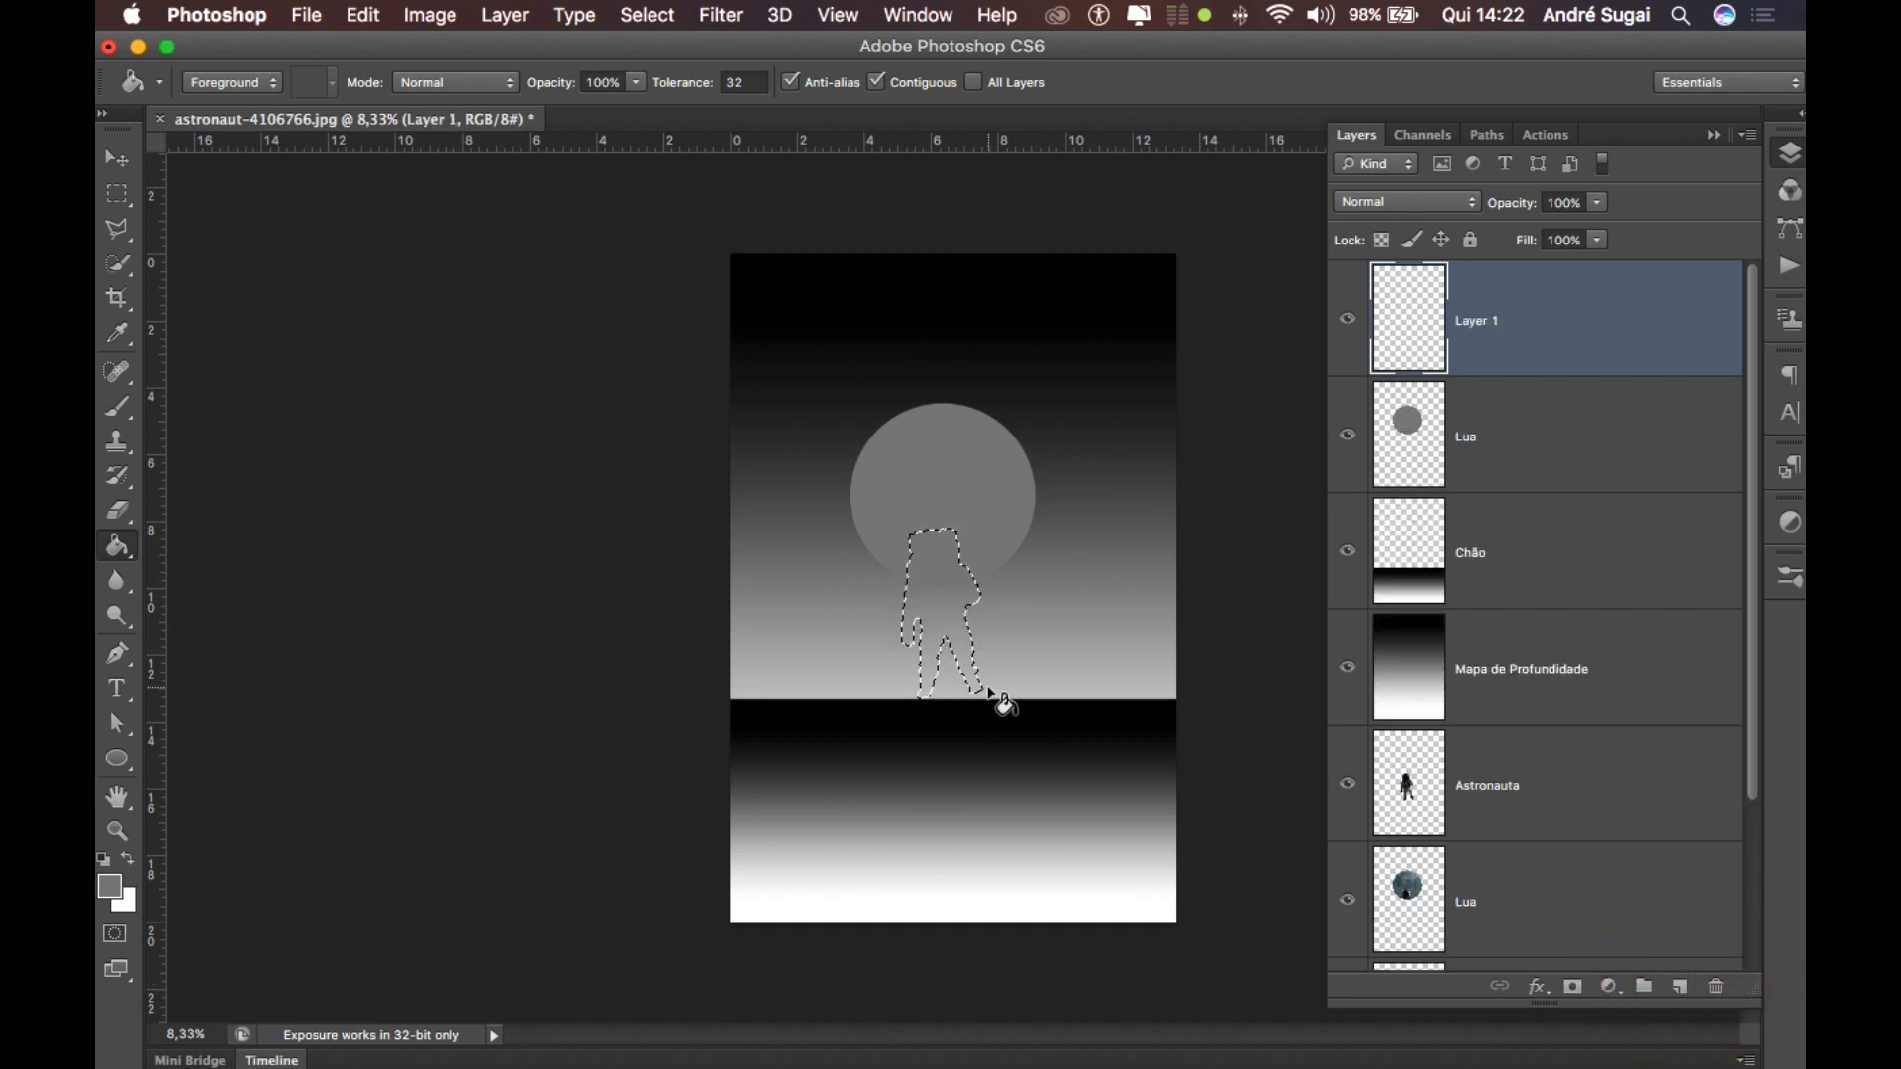
Sample the light grey beside the astronaut's feet, fill the astronaut selection with it on the new layer, and deselect.
key(i)
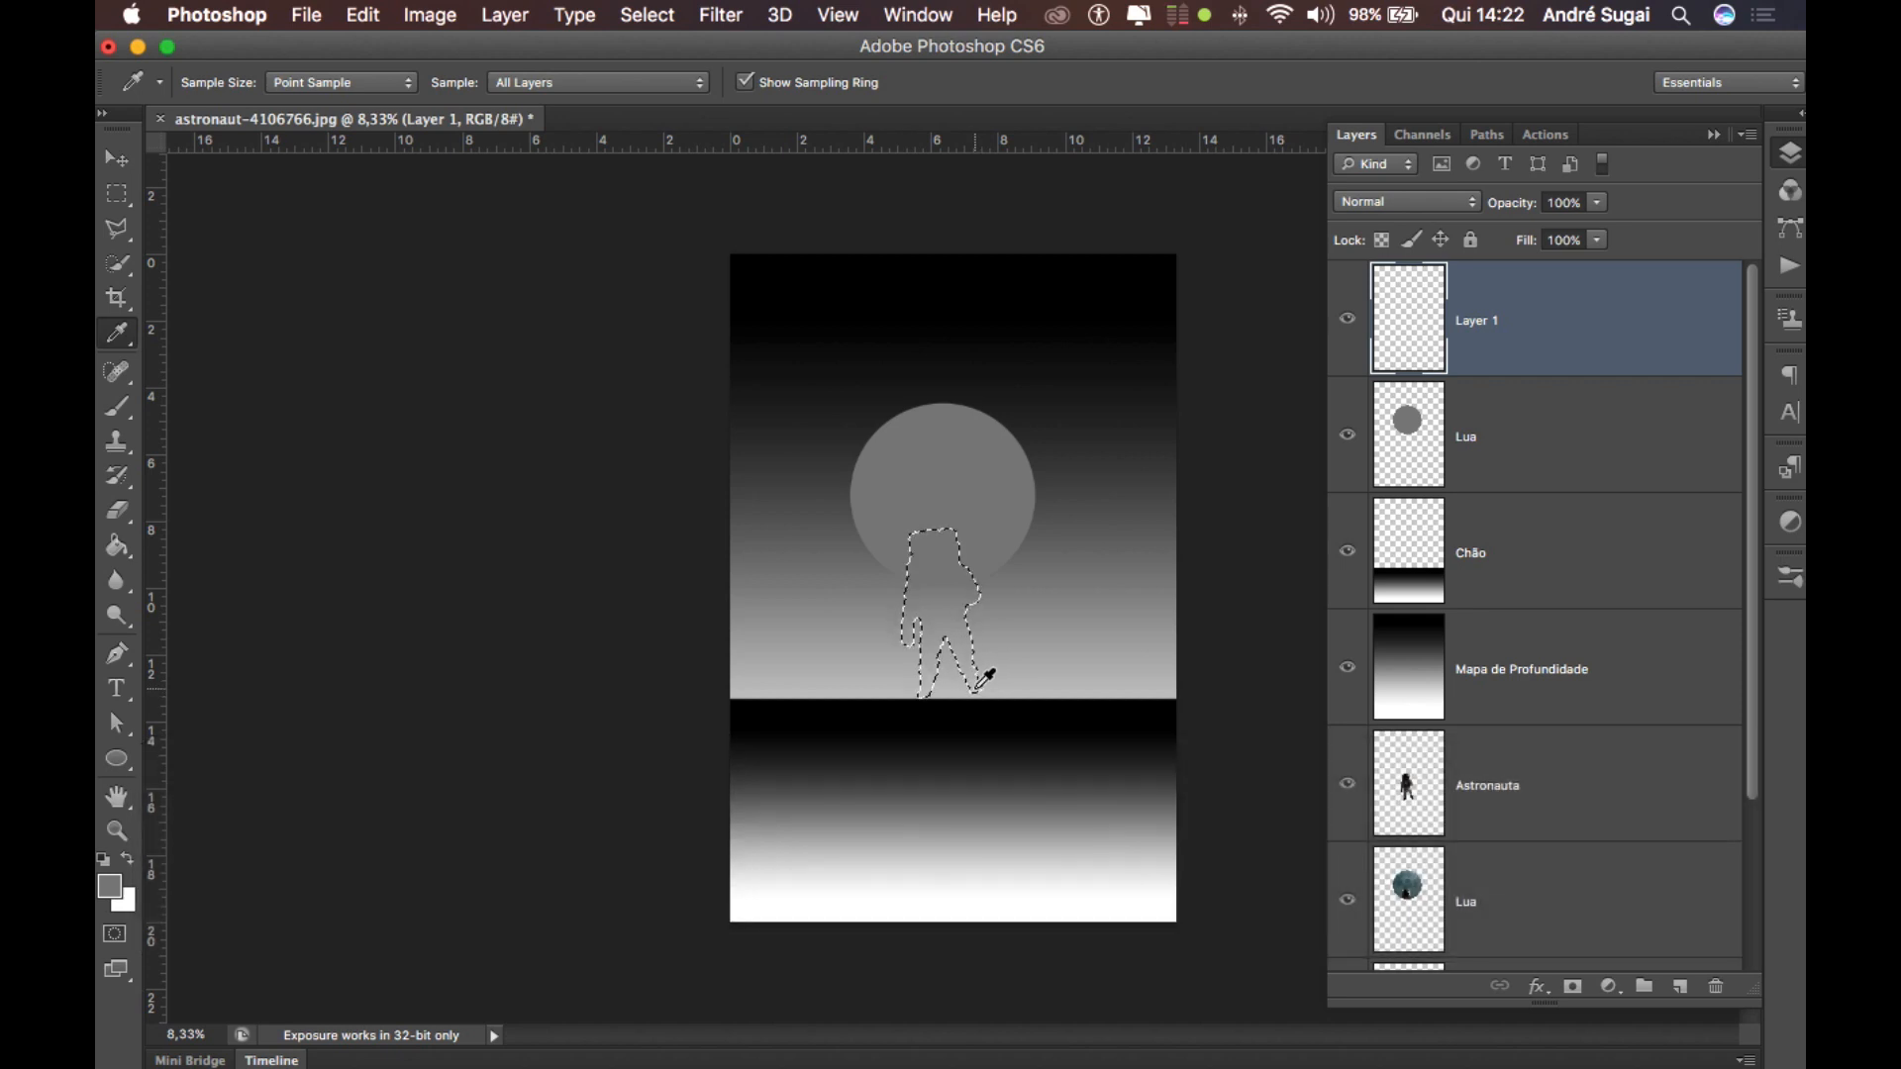
click(979, 690)
key(alt)
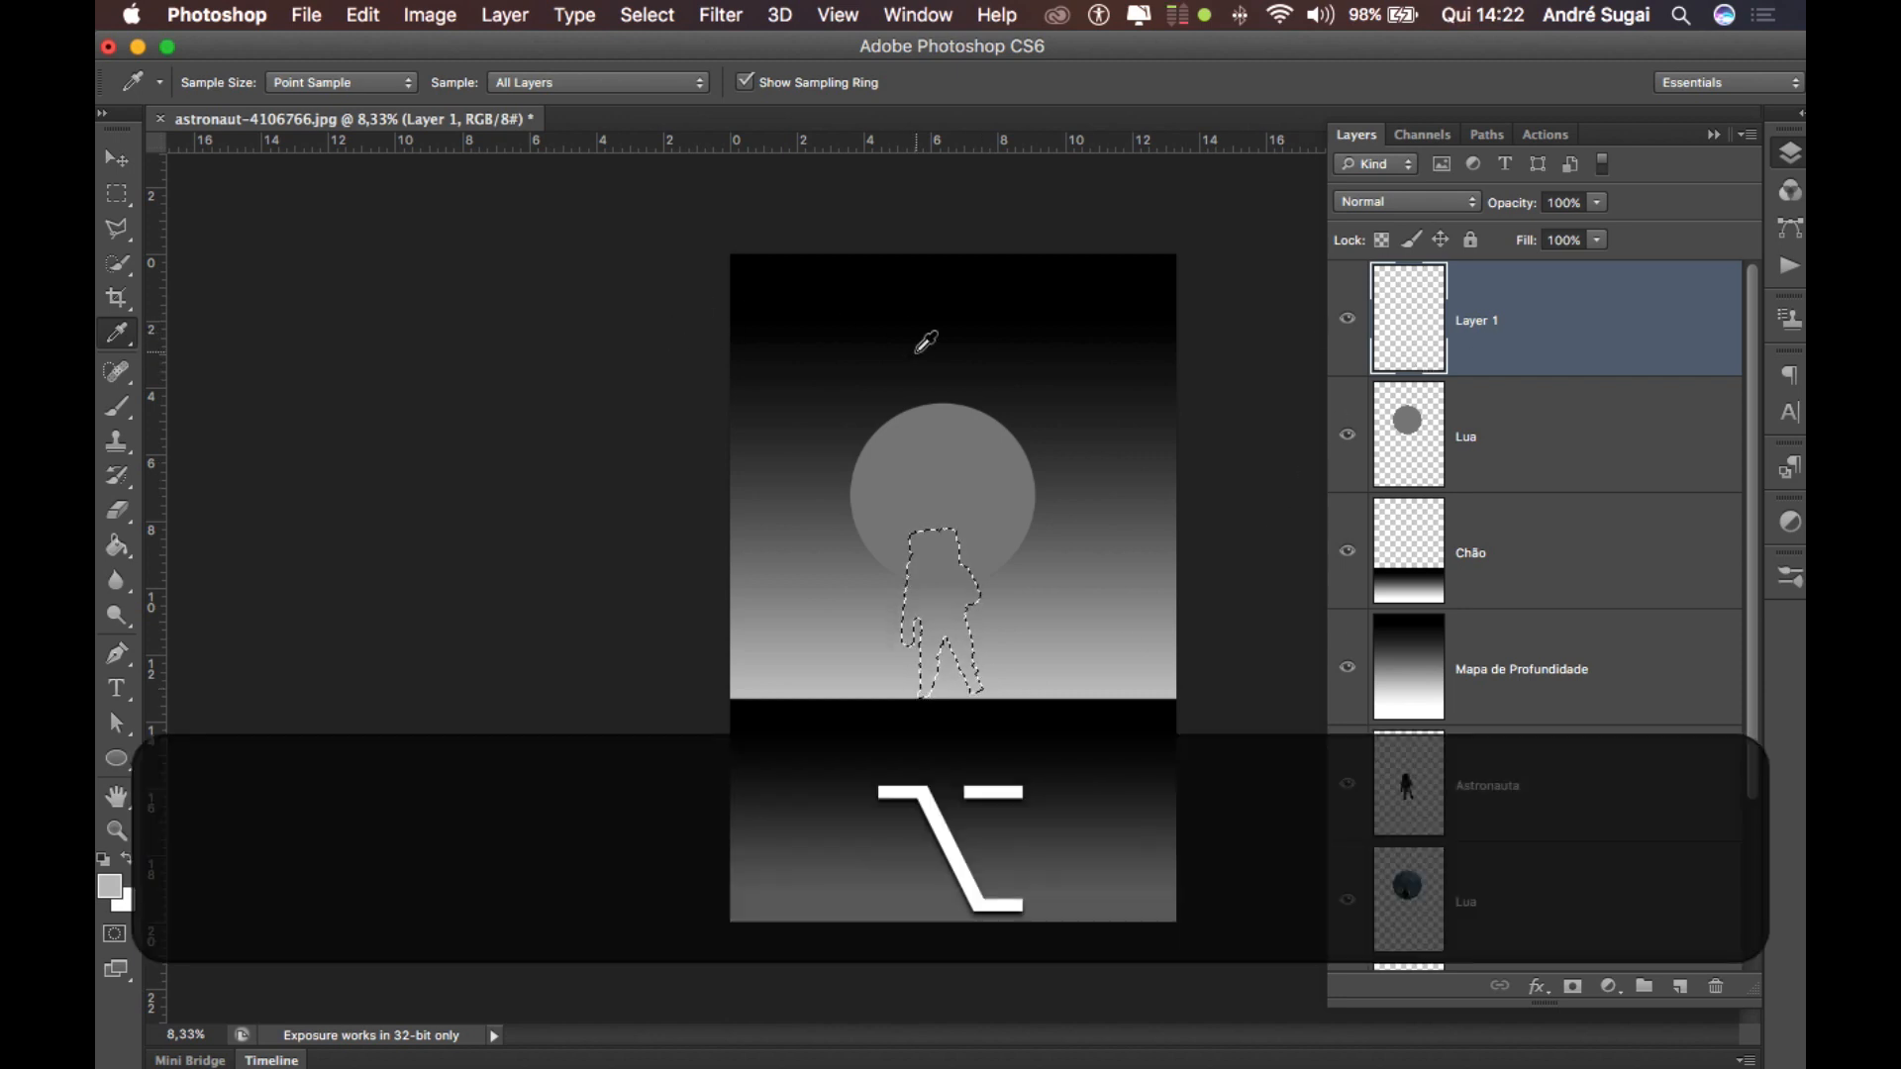
key(alt+BackSpace)
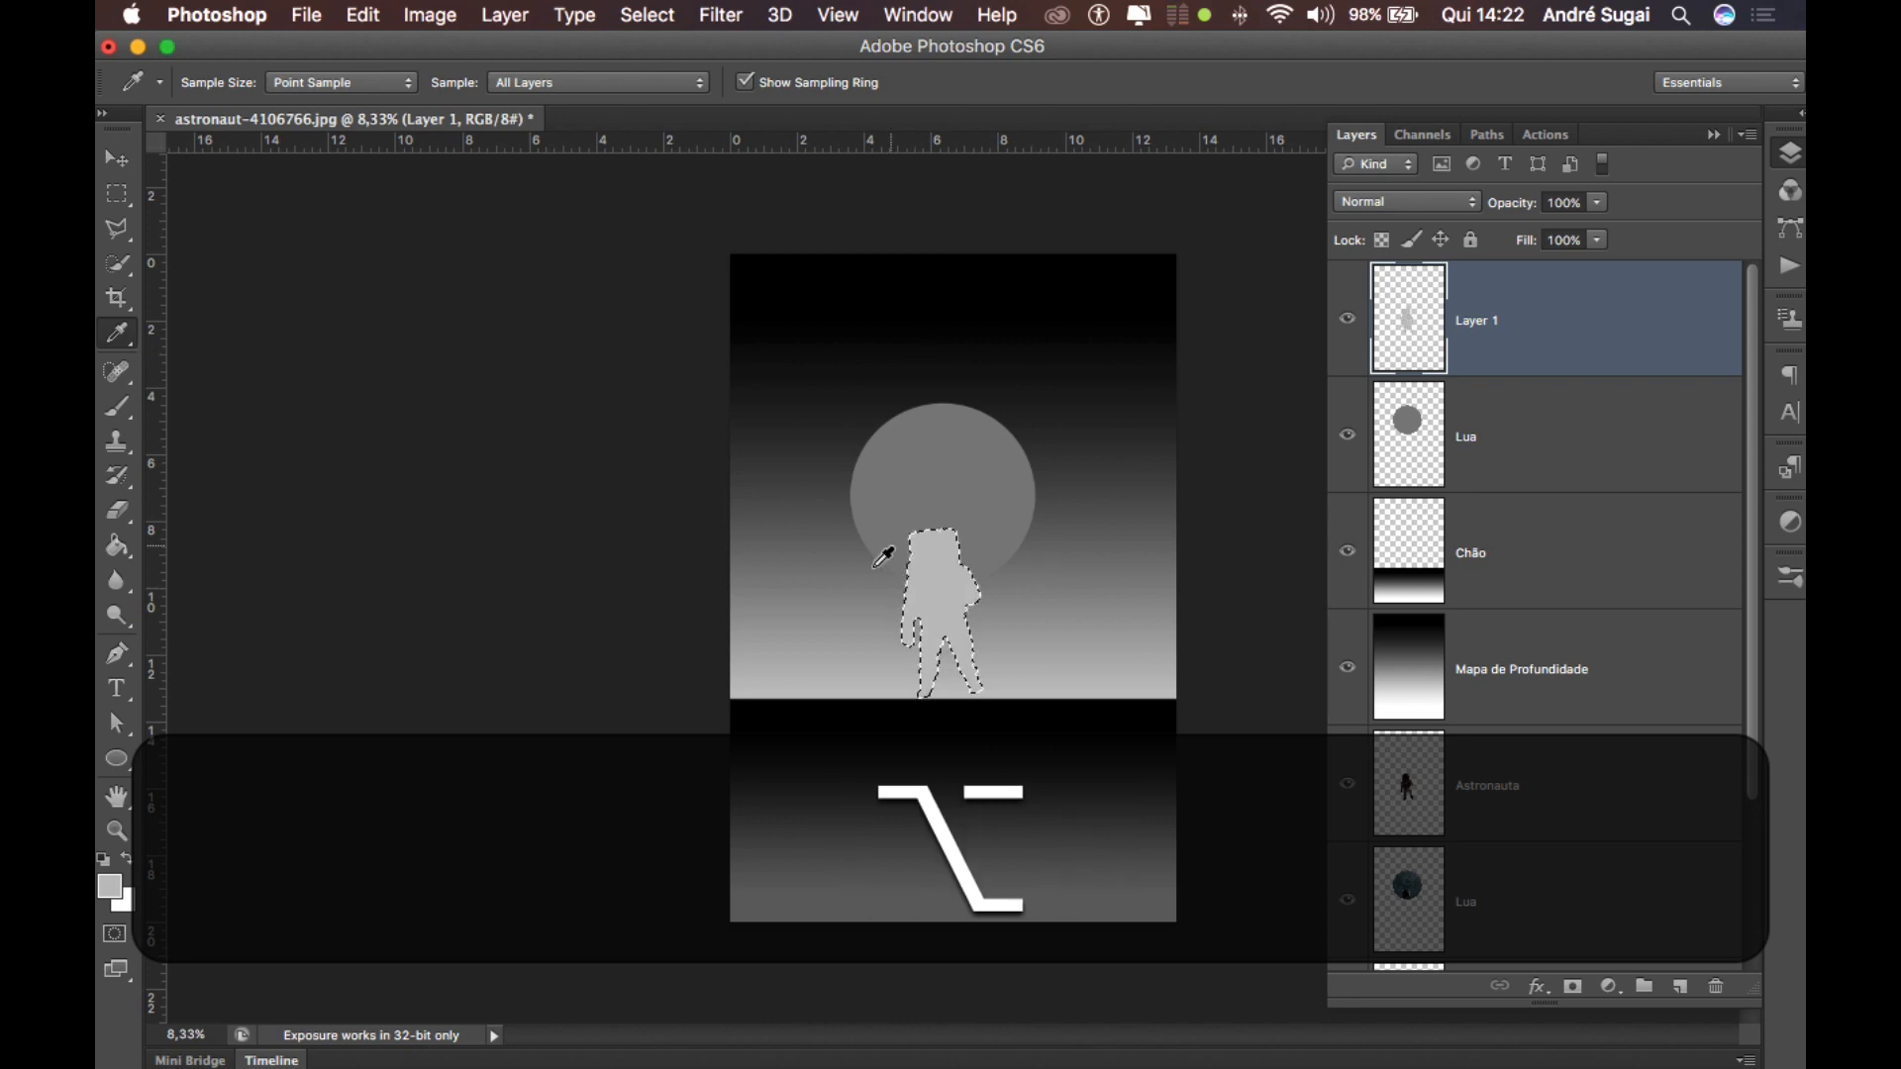
click(119, 561)
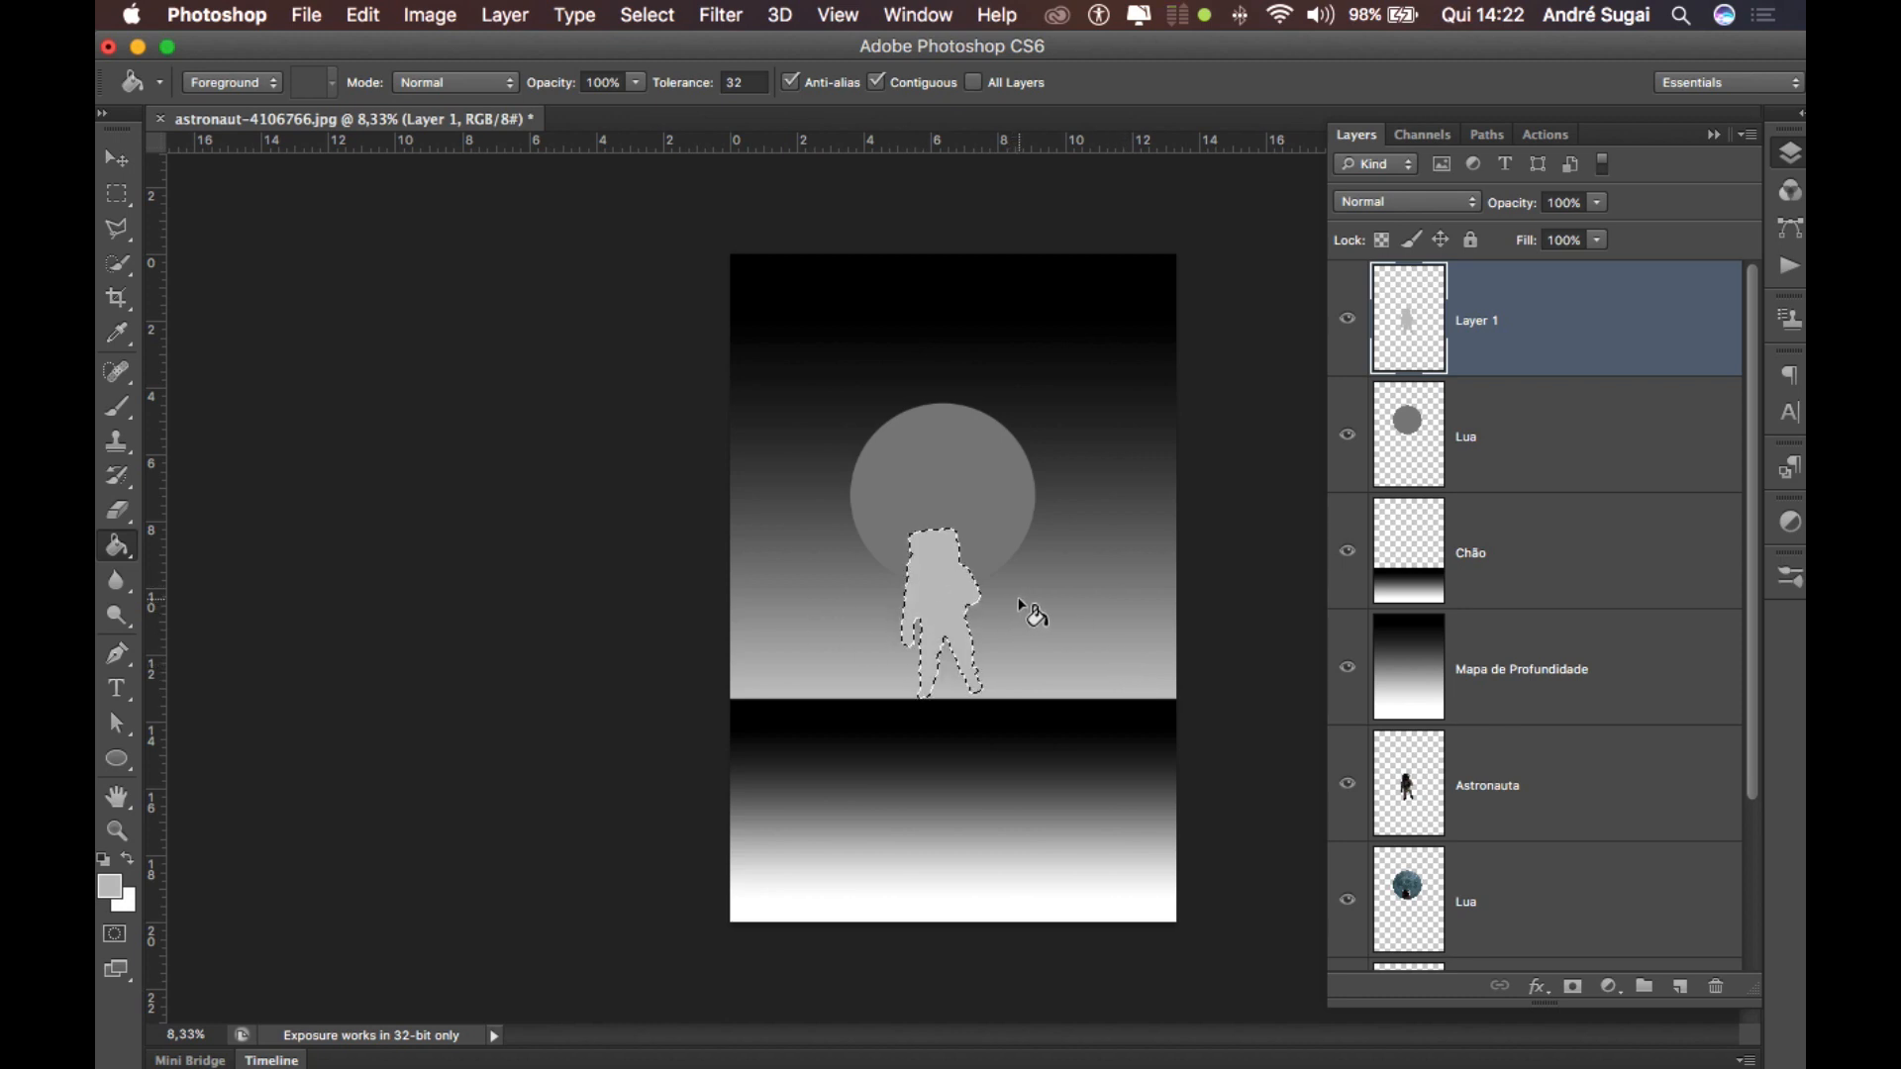
key(super+d)
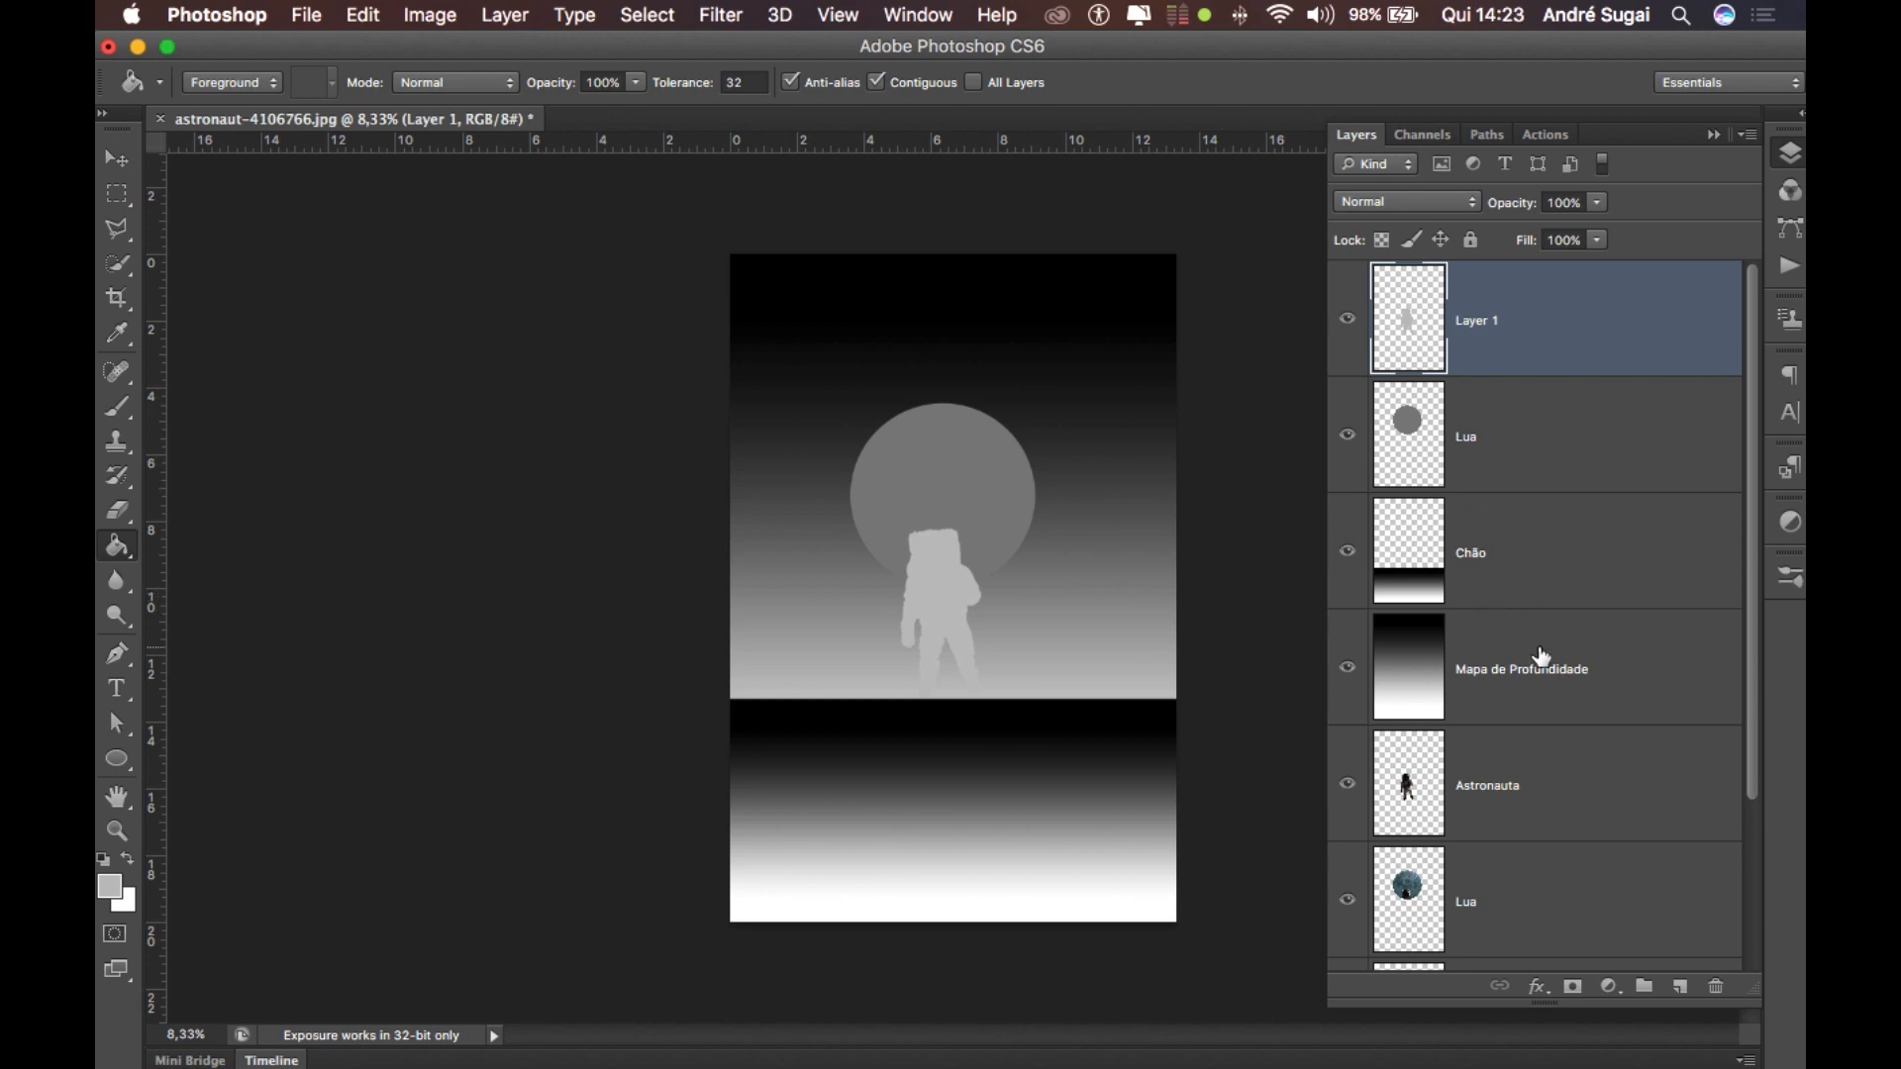
Group the four greyscale layers, from Layer 1 down to Mapa de Profundidade, and name the group Mapa de Profundidade.
key(shift)
key(shift)
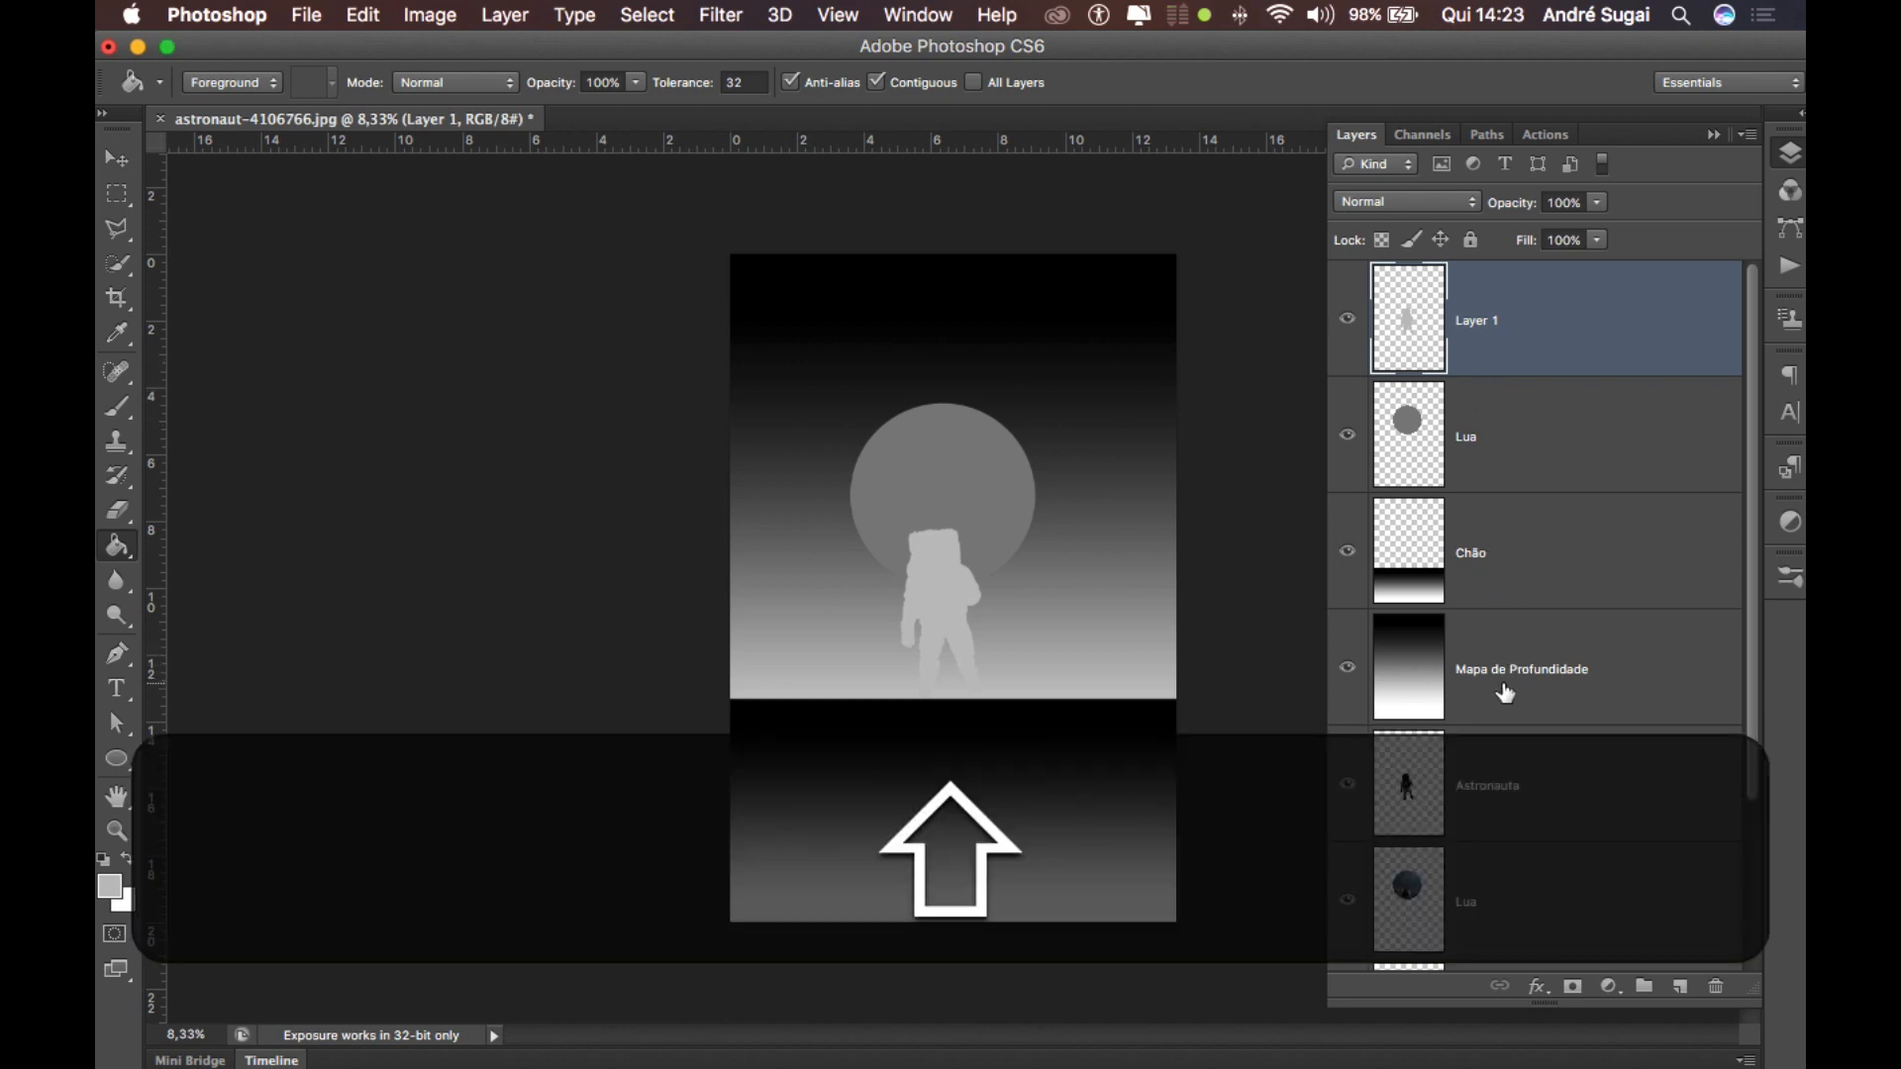
shift+click(1506, 693)
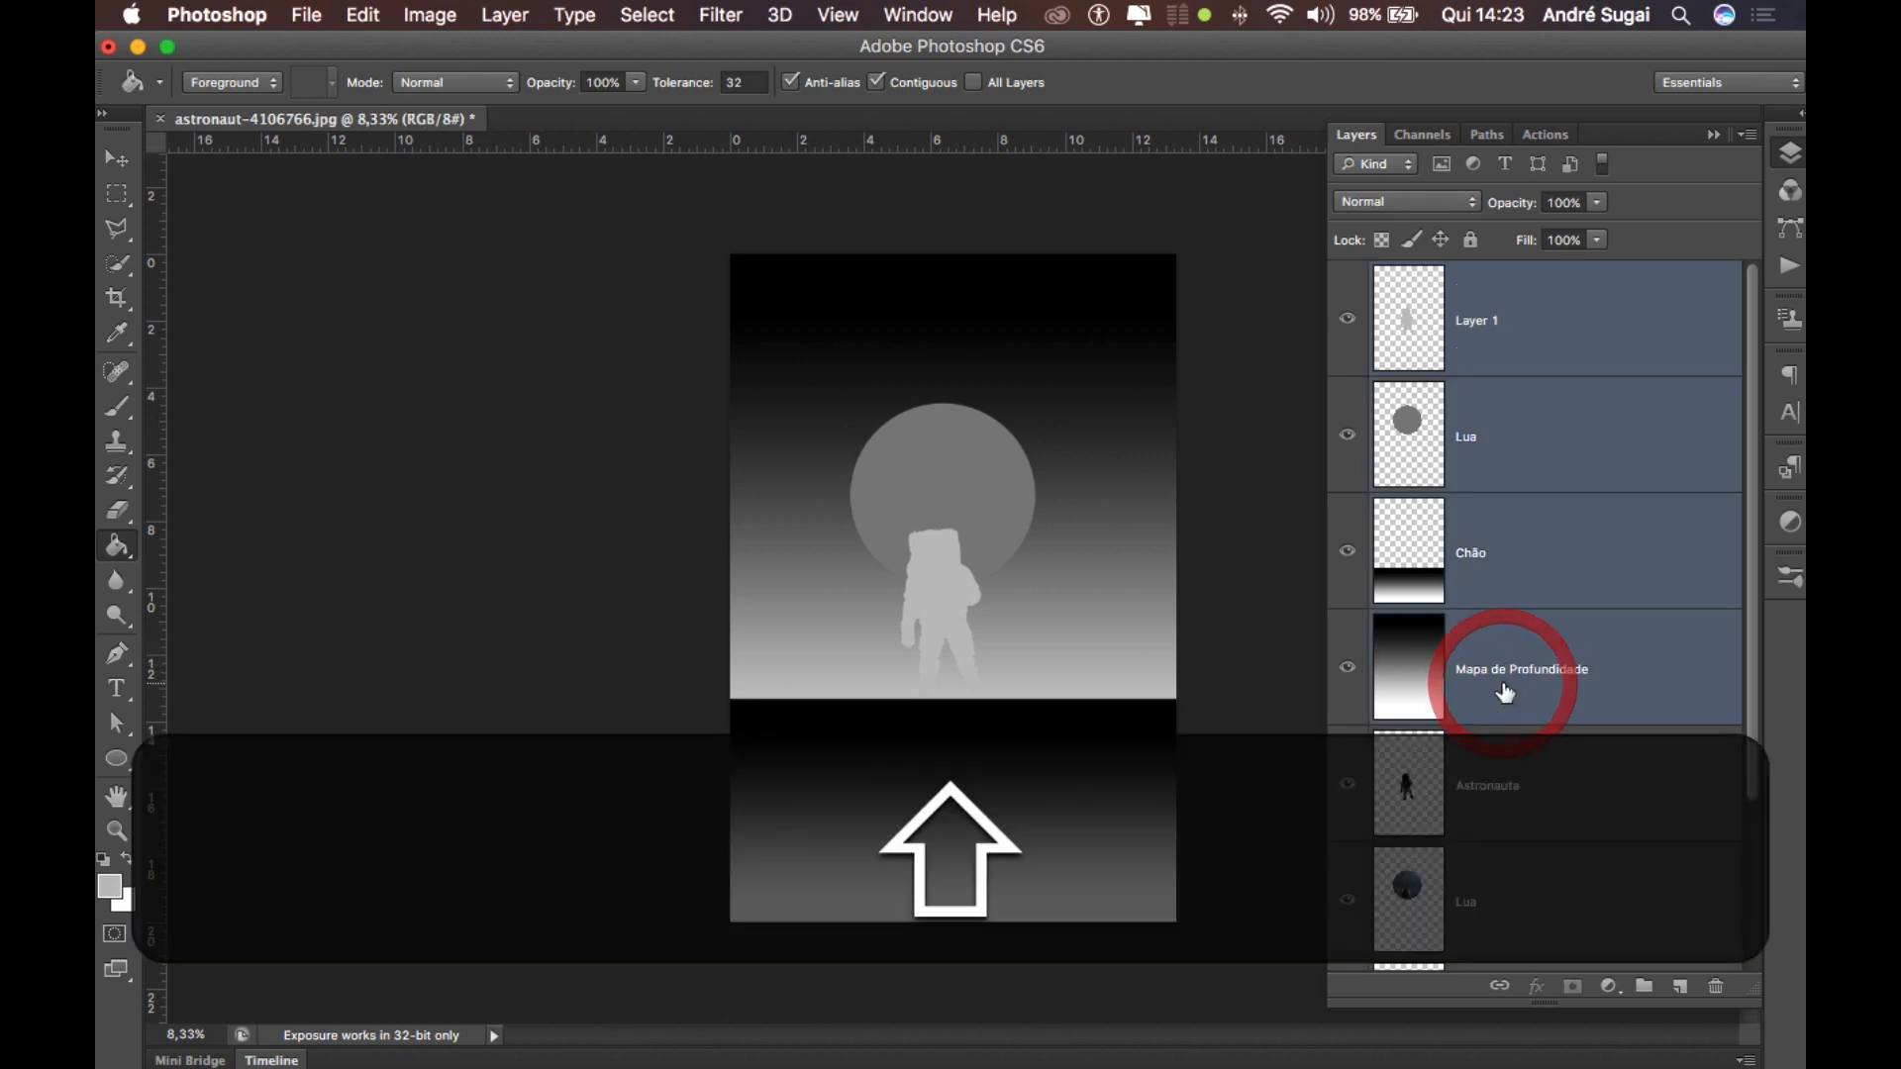
key(super)
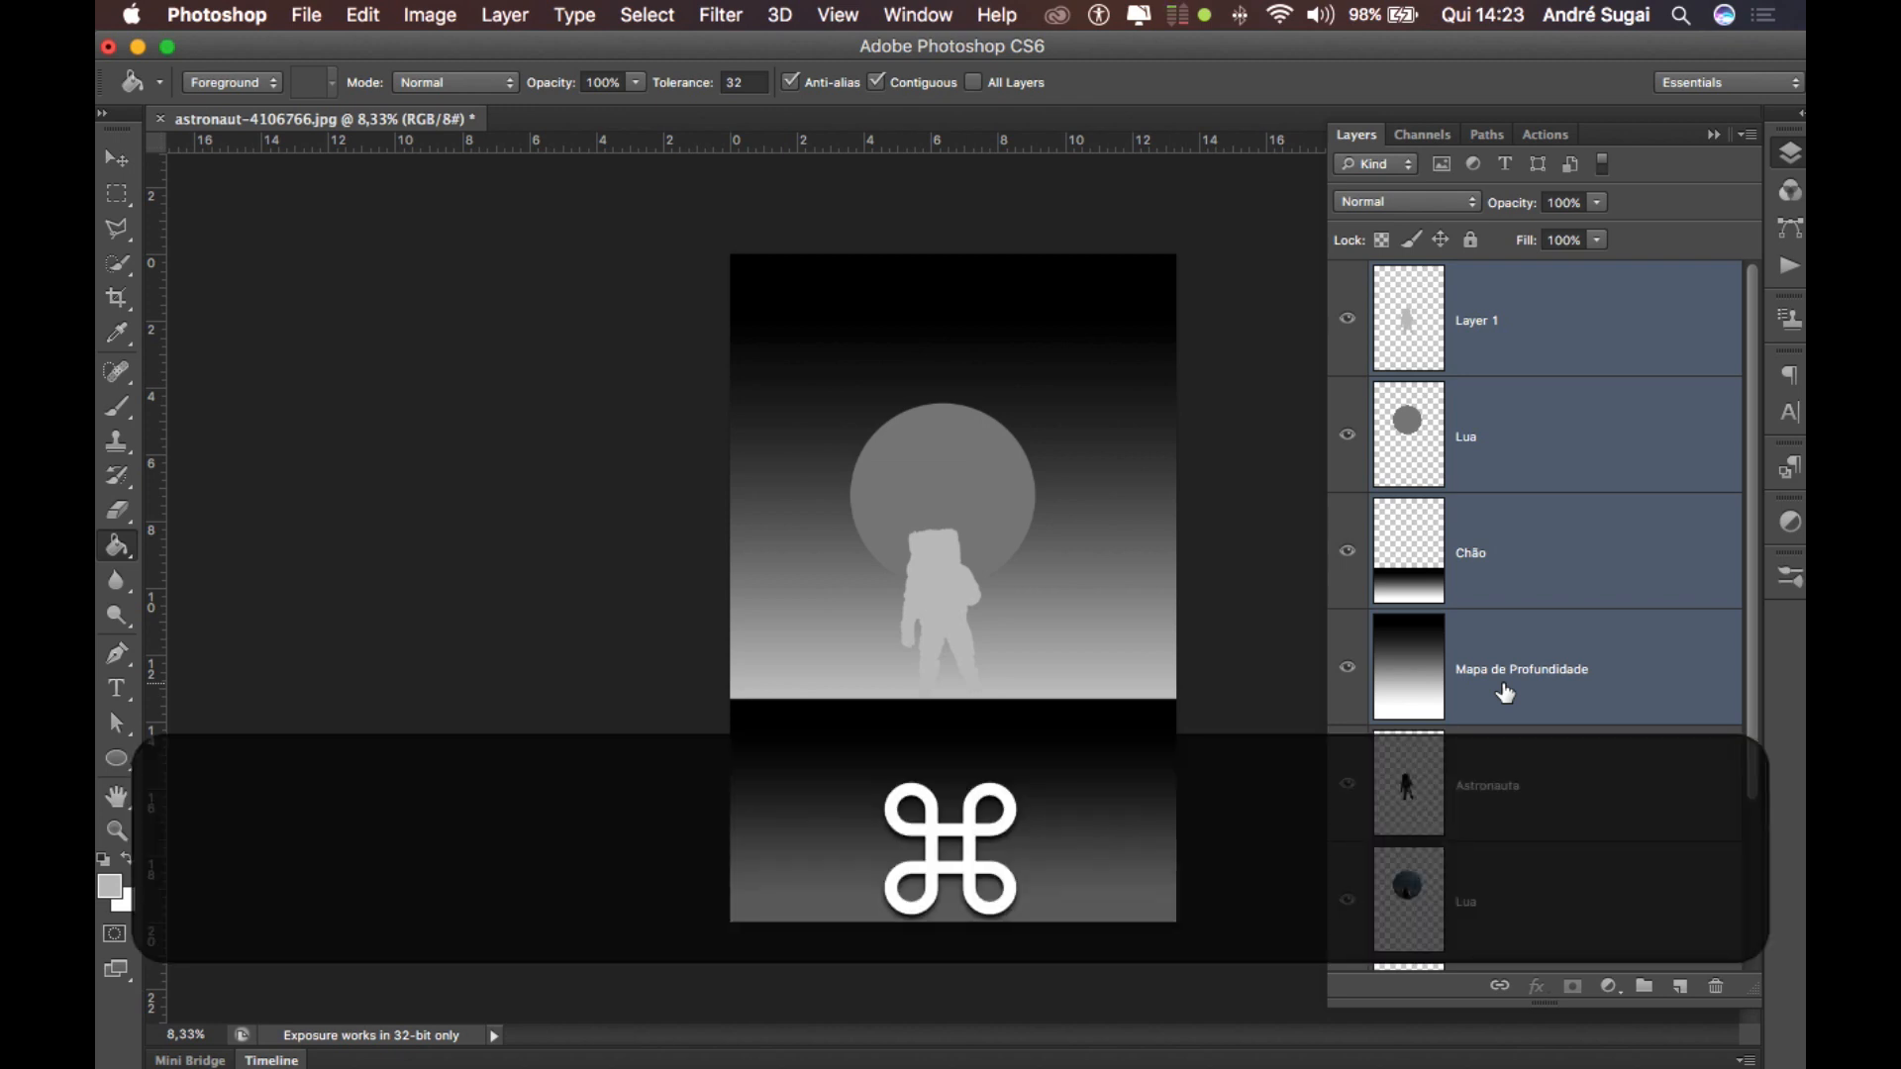
key(super+g)
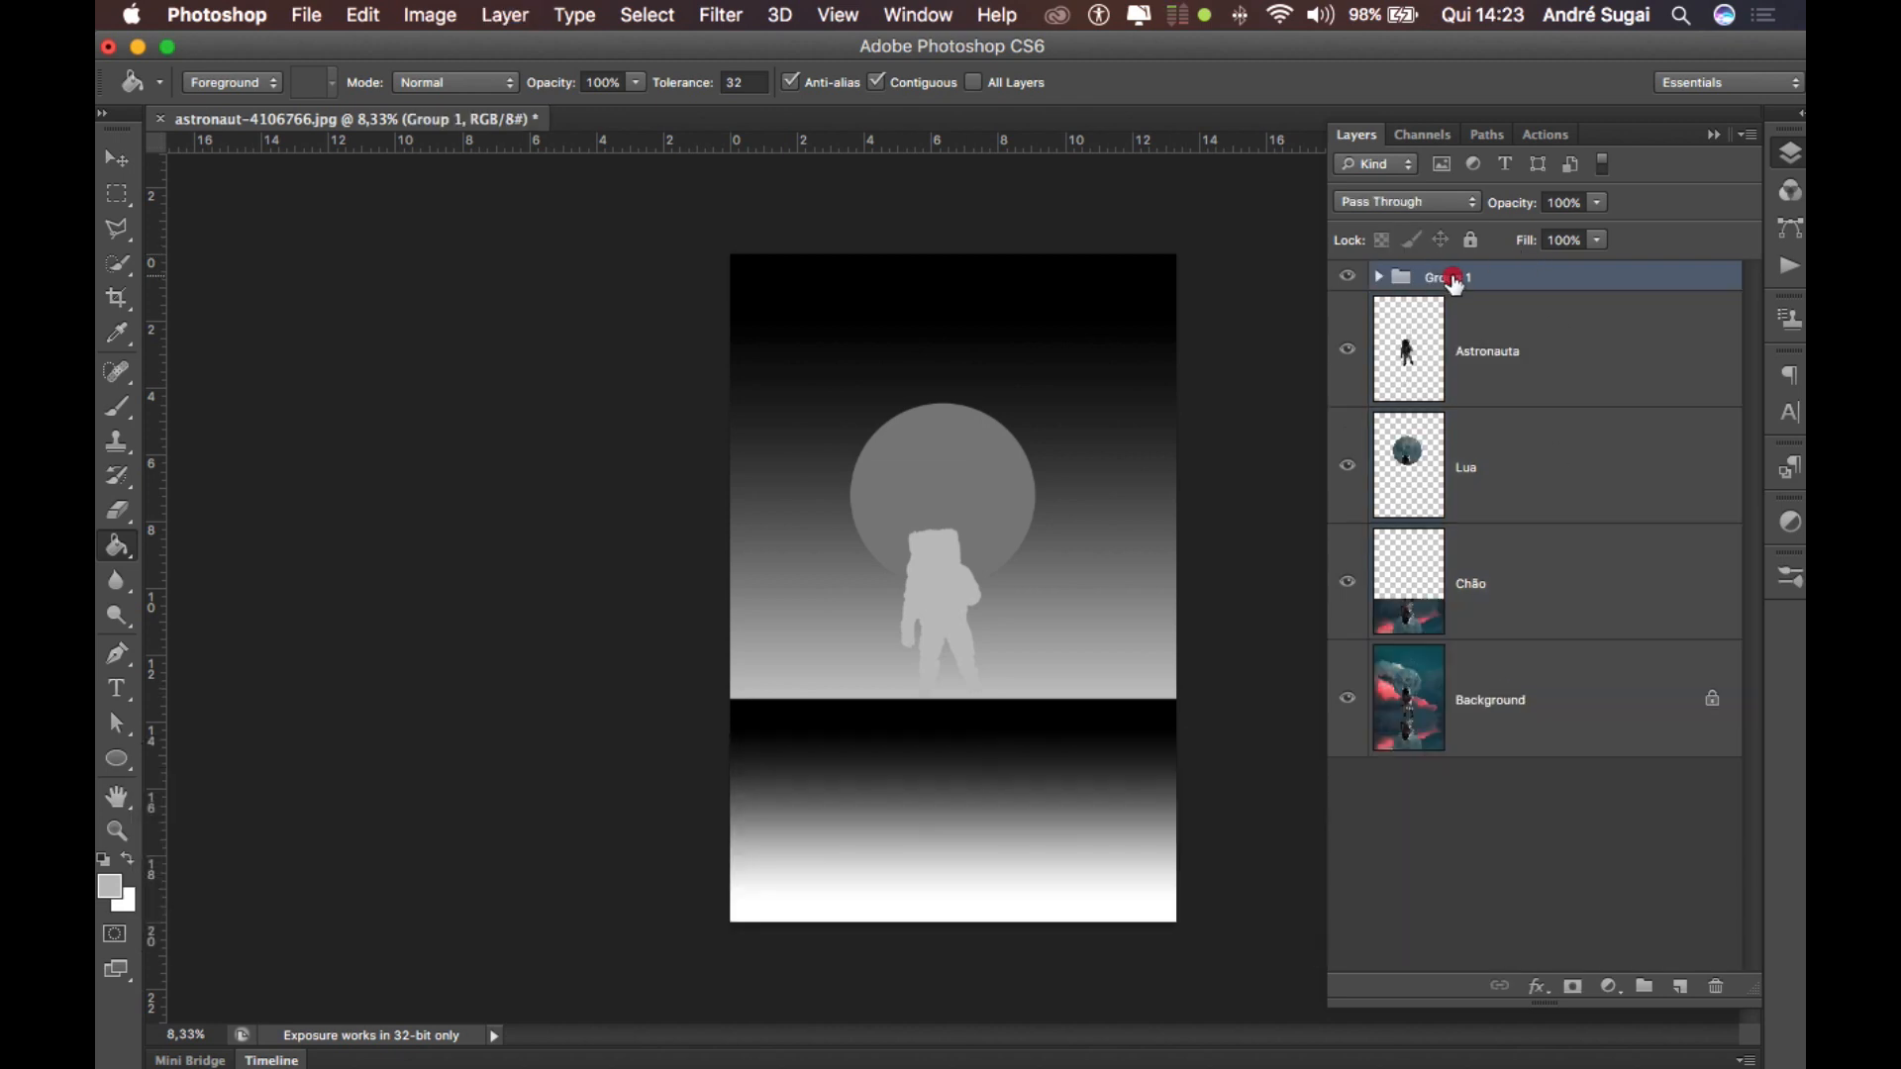
double_click(1450, 277)
text(Mapa de)
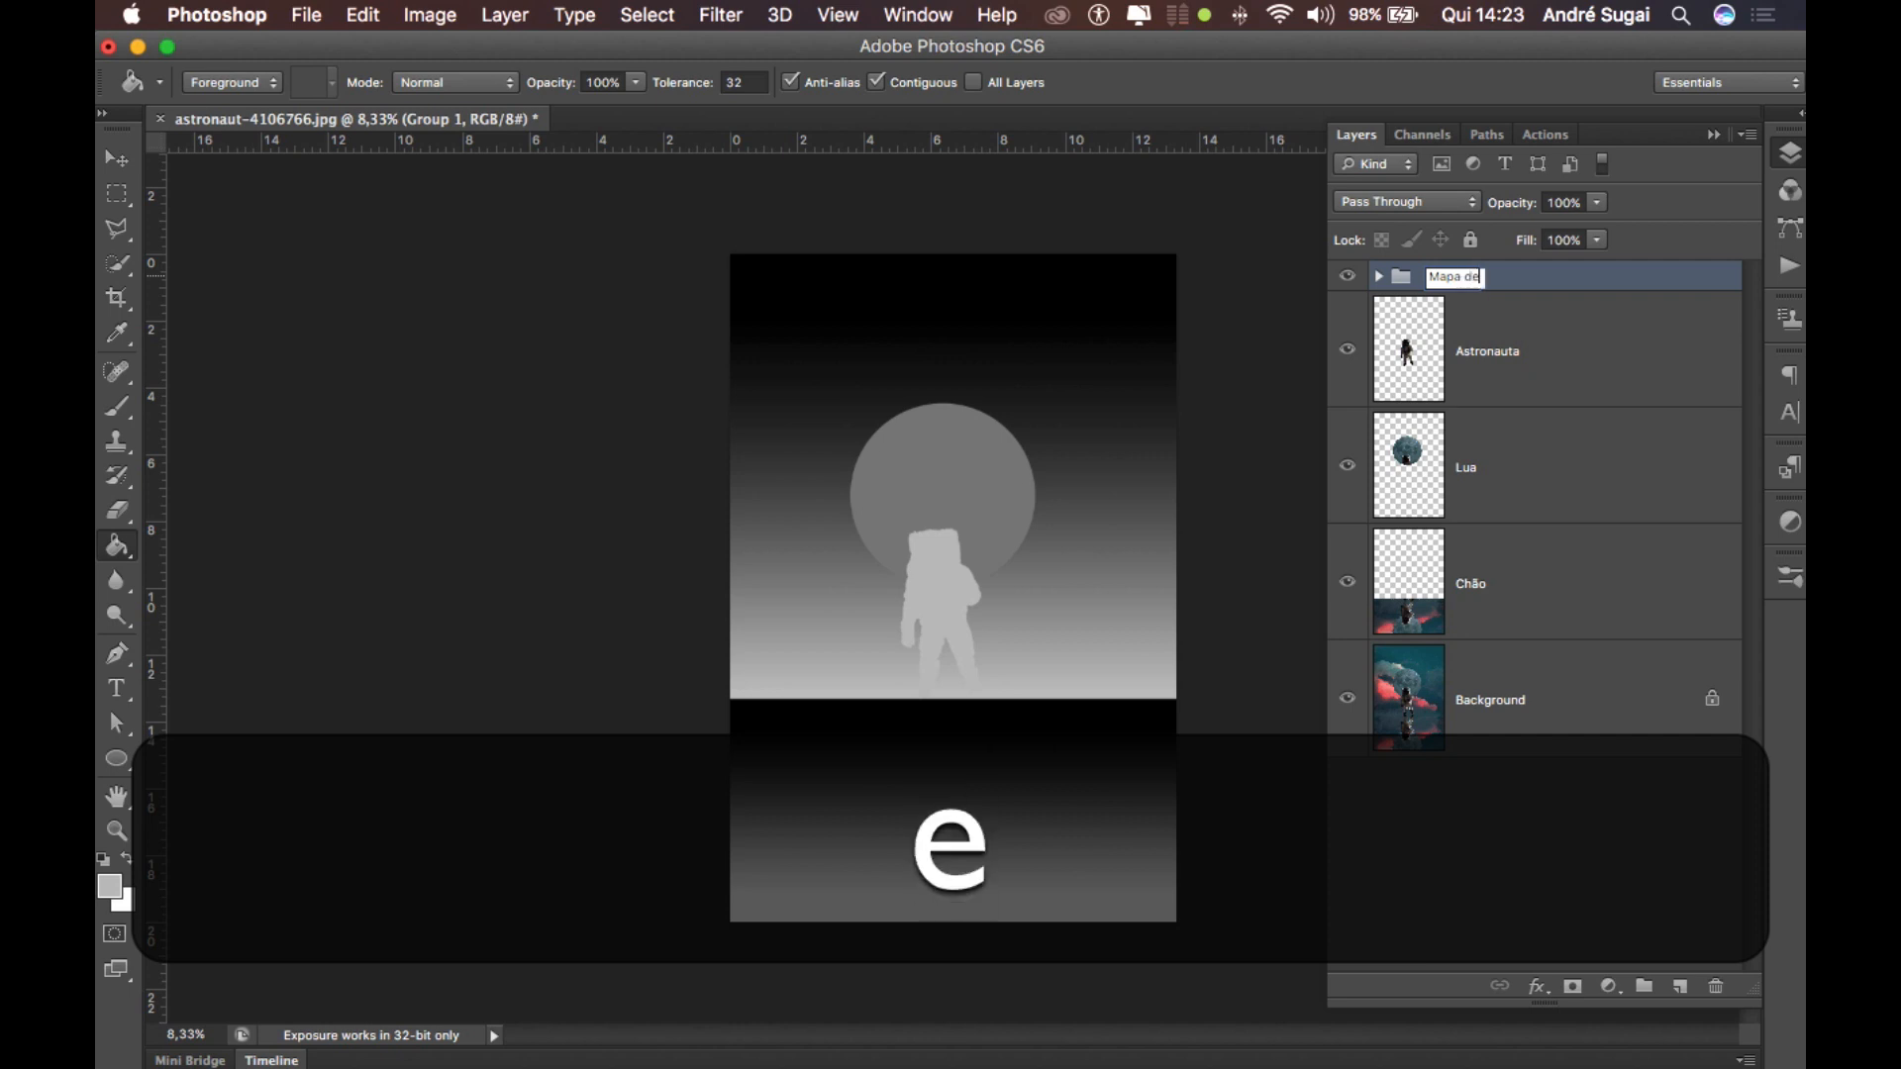
text( Profundidade)
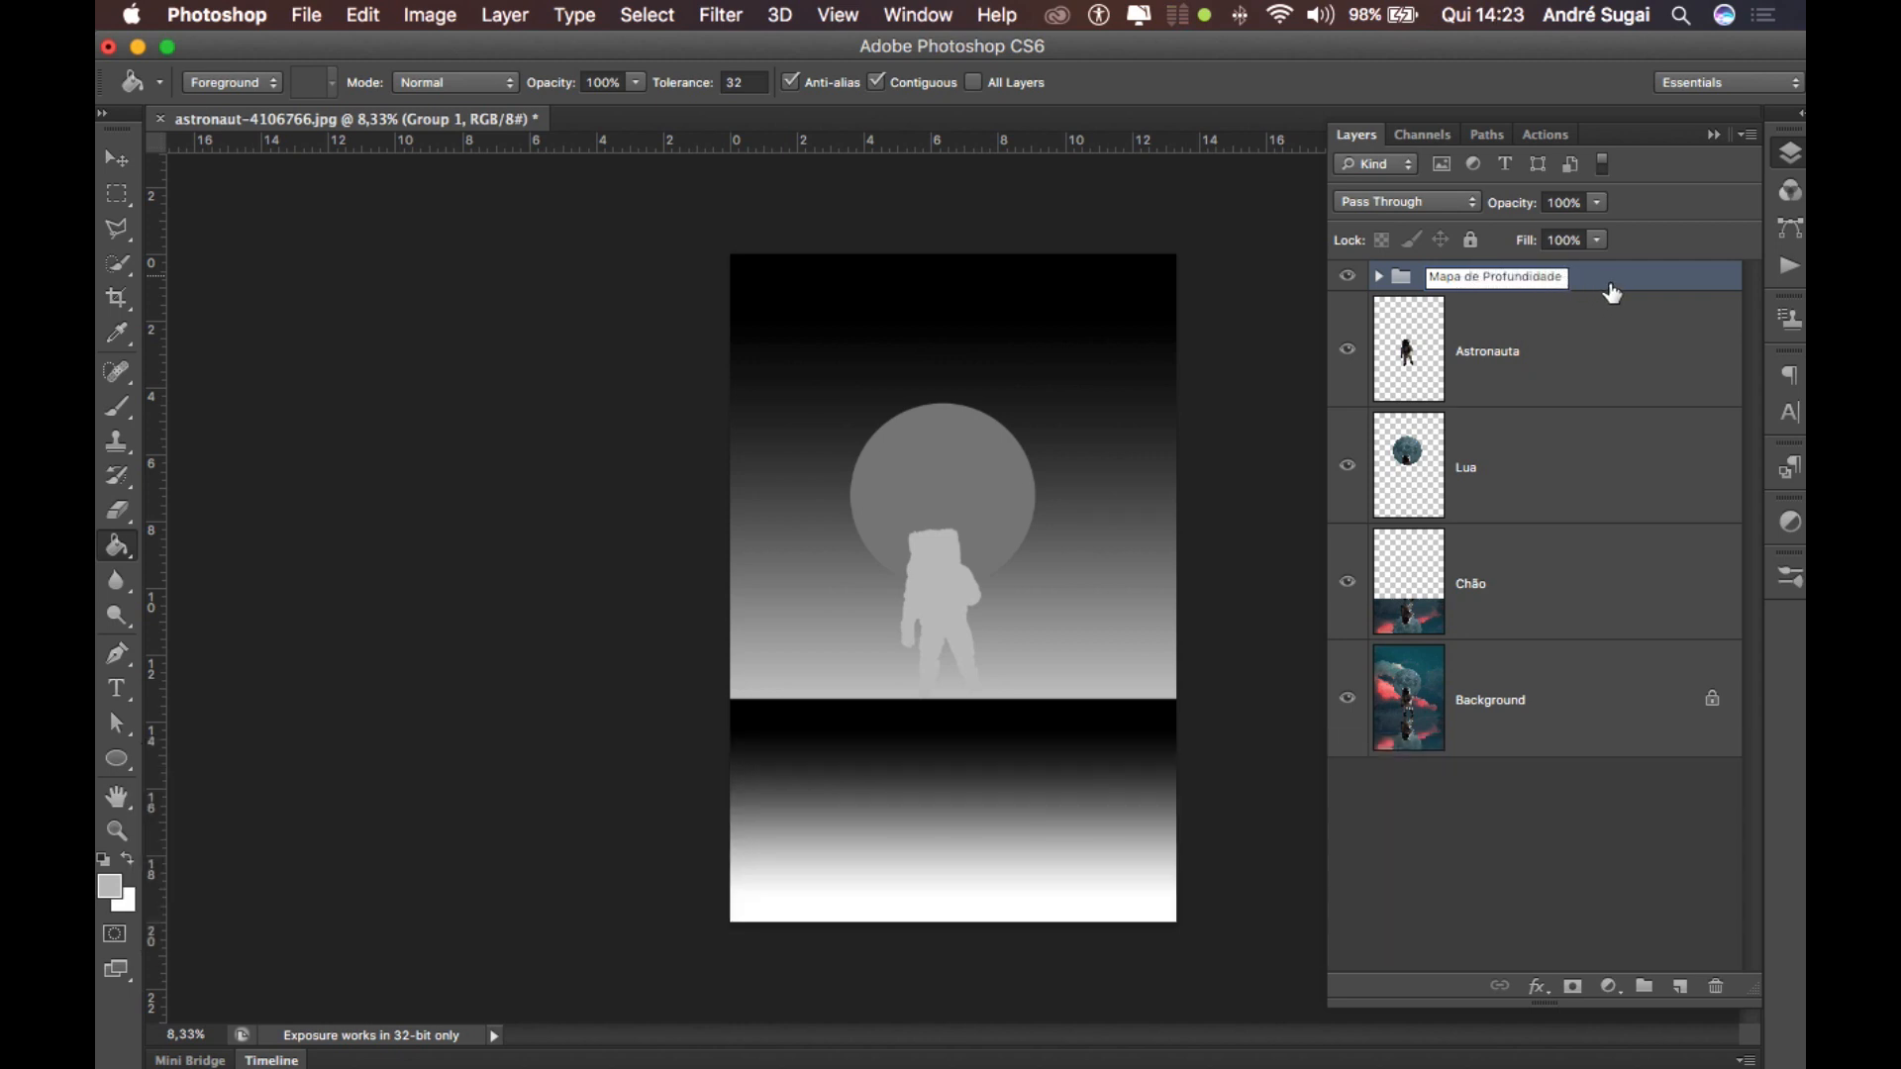
click(1609, 287)
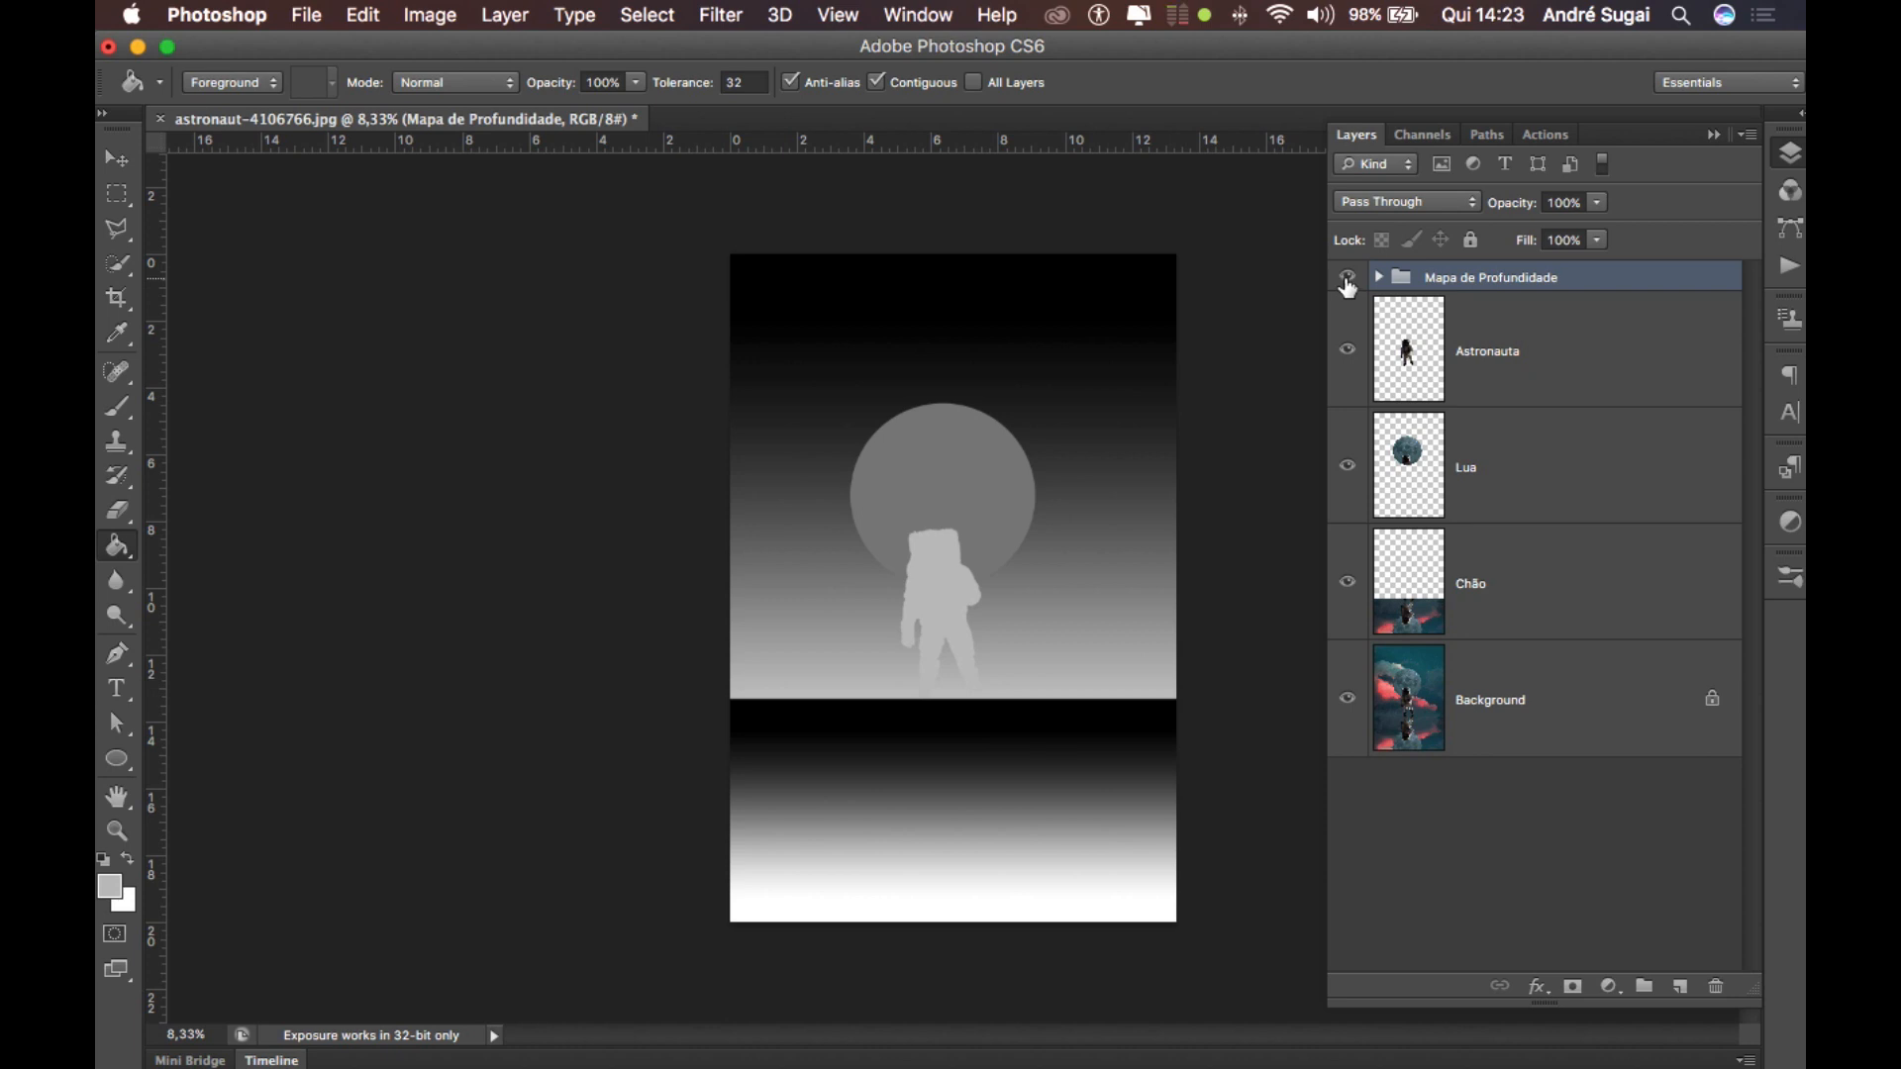
Hide the Mapa de Profundidade group and export the colour photo for web as a PNG-24 file named astronauta.png.
click(1348, 279)
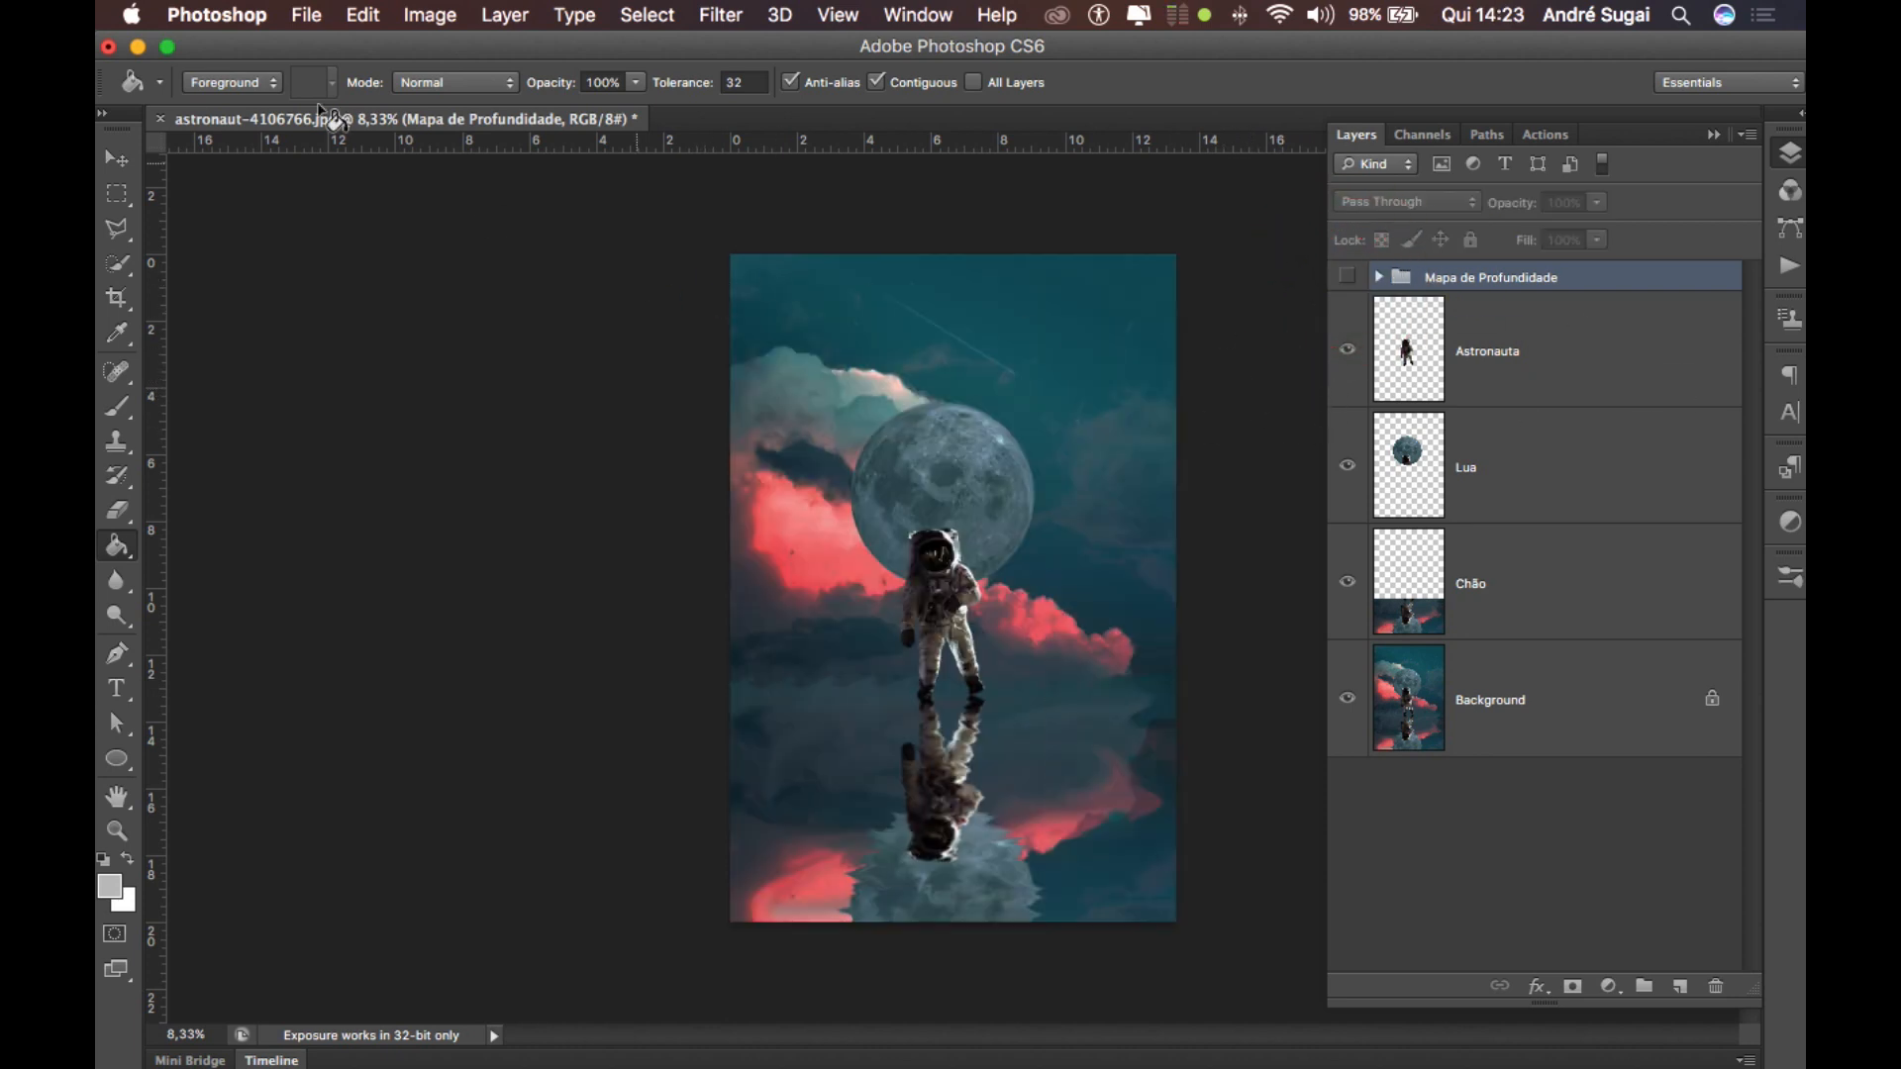
click(305, 14)
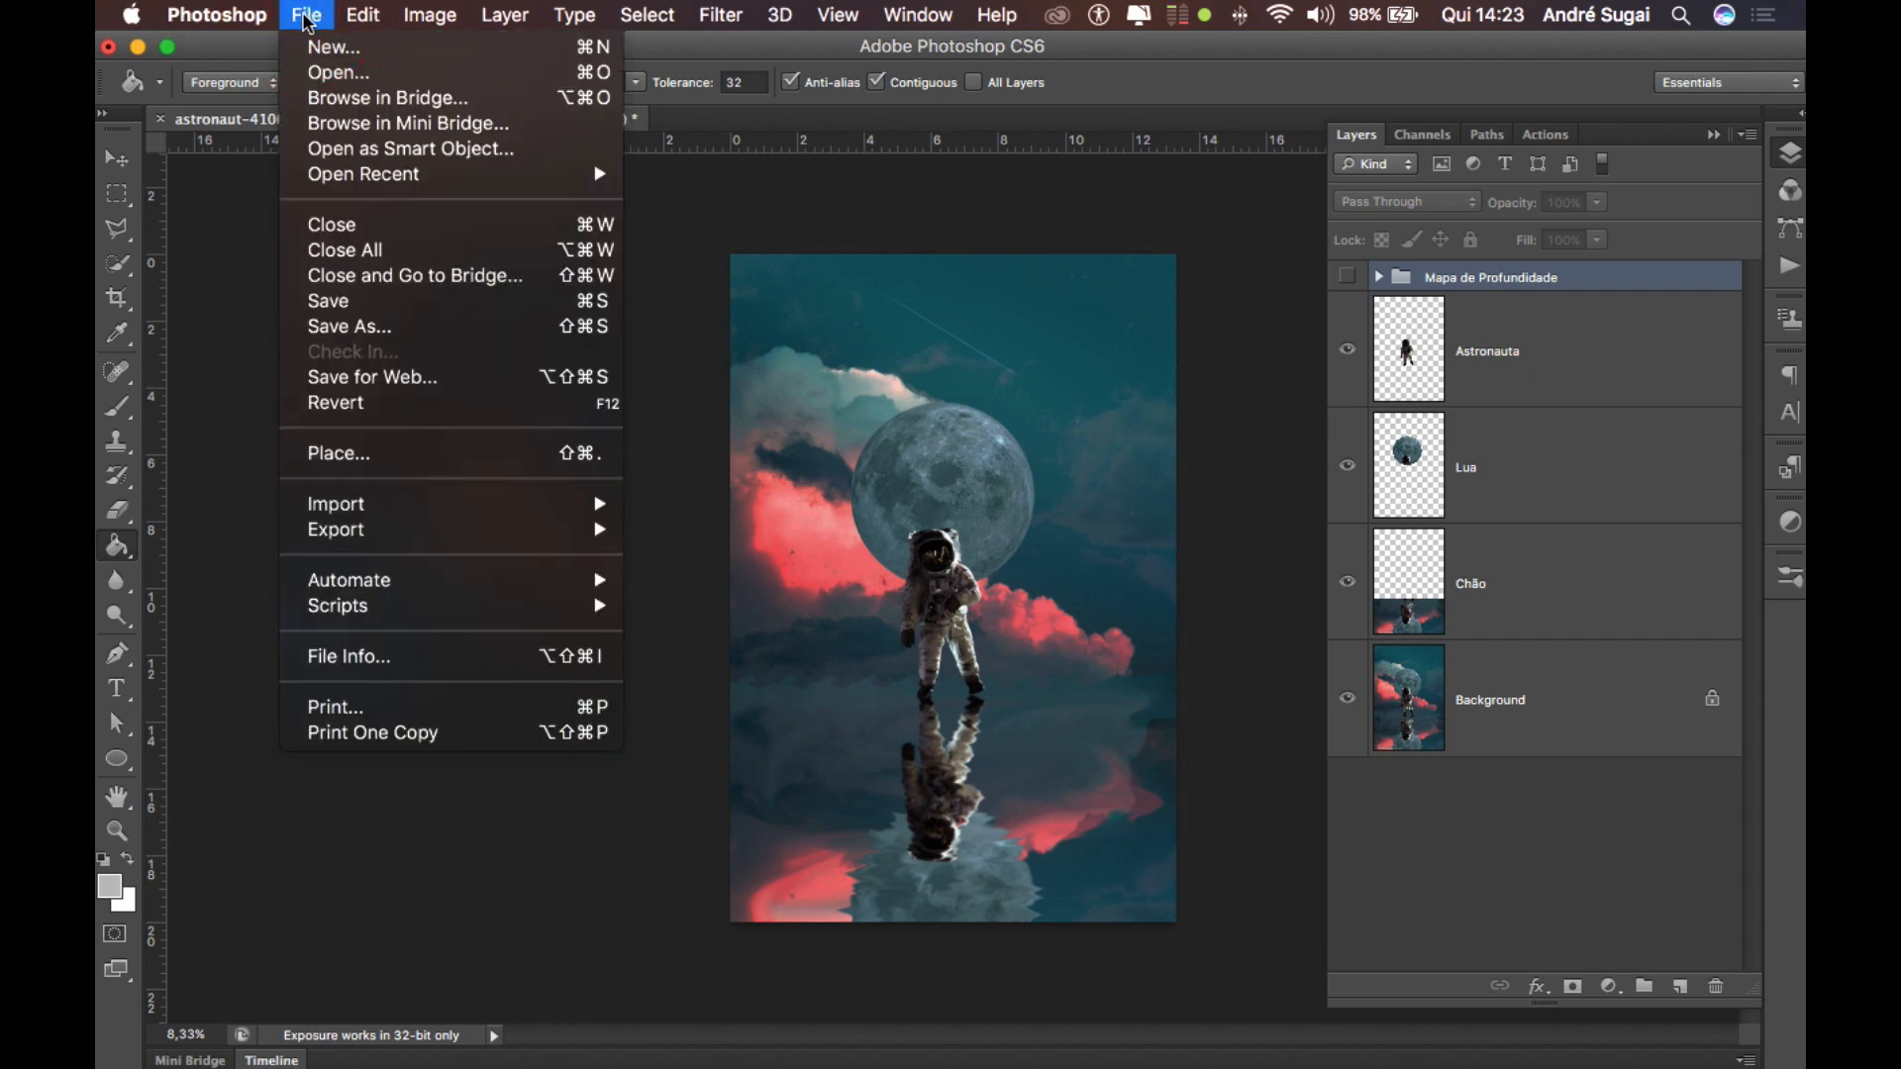
click(407, 386)
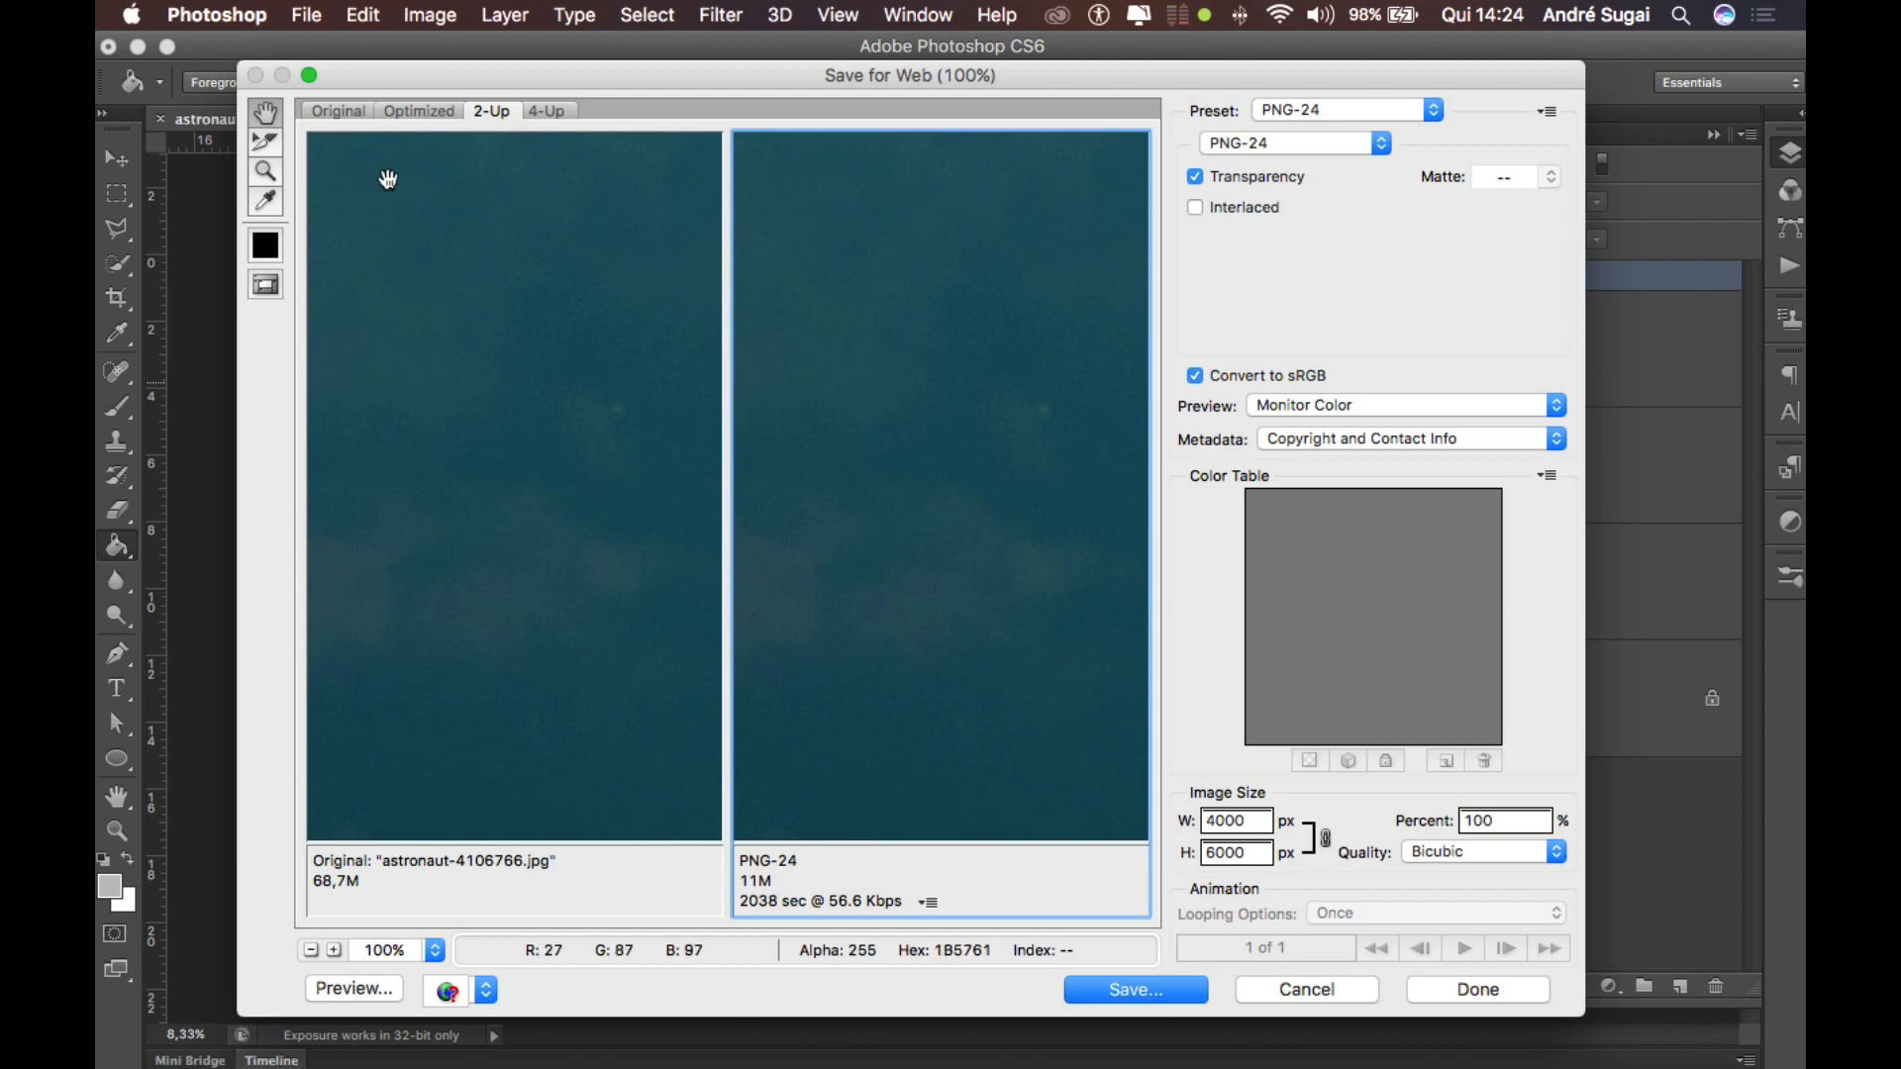
click(325, 109)
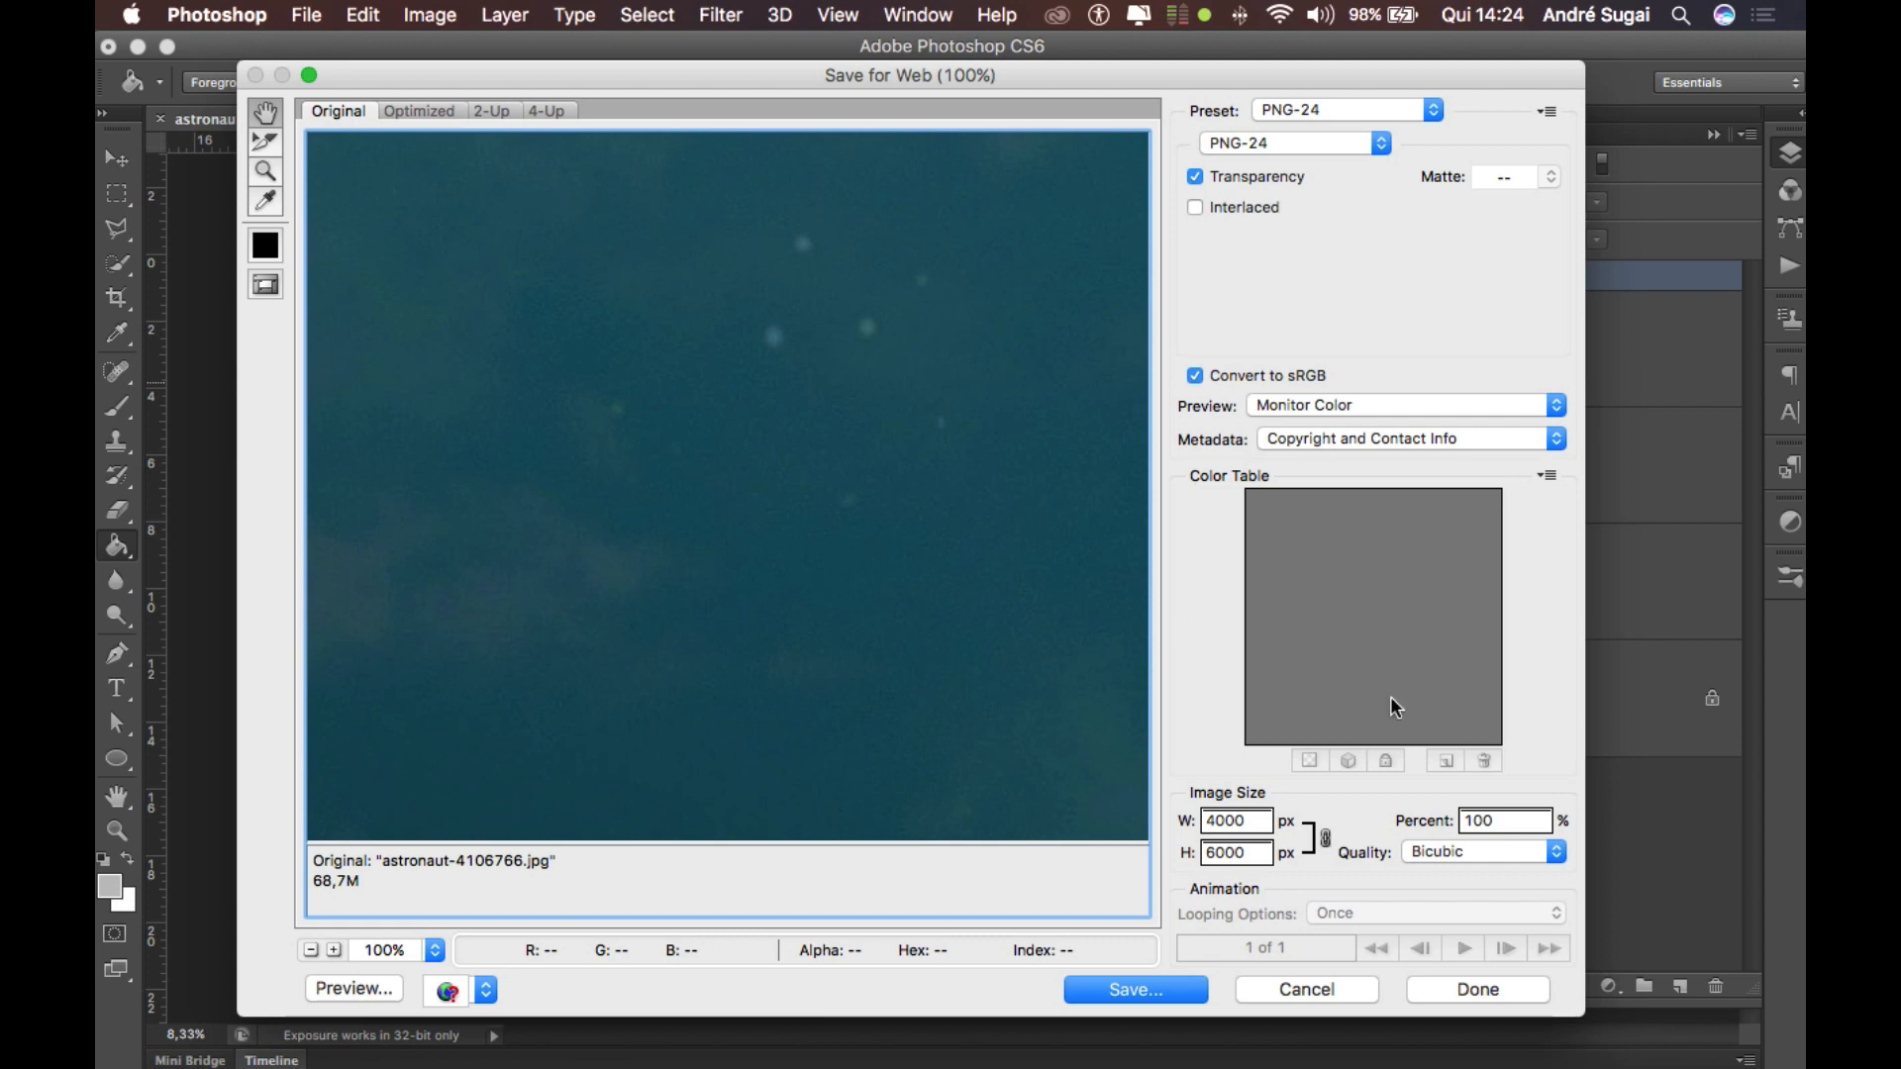
click(1136, 992)
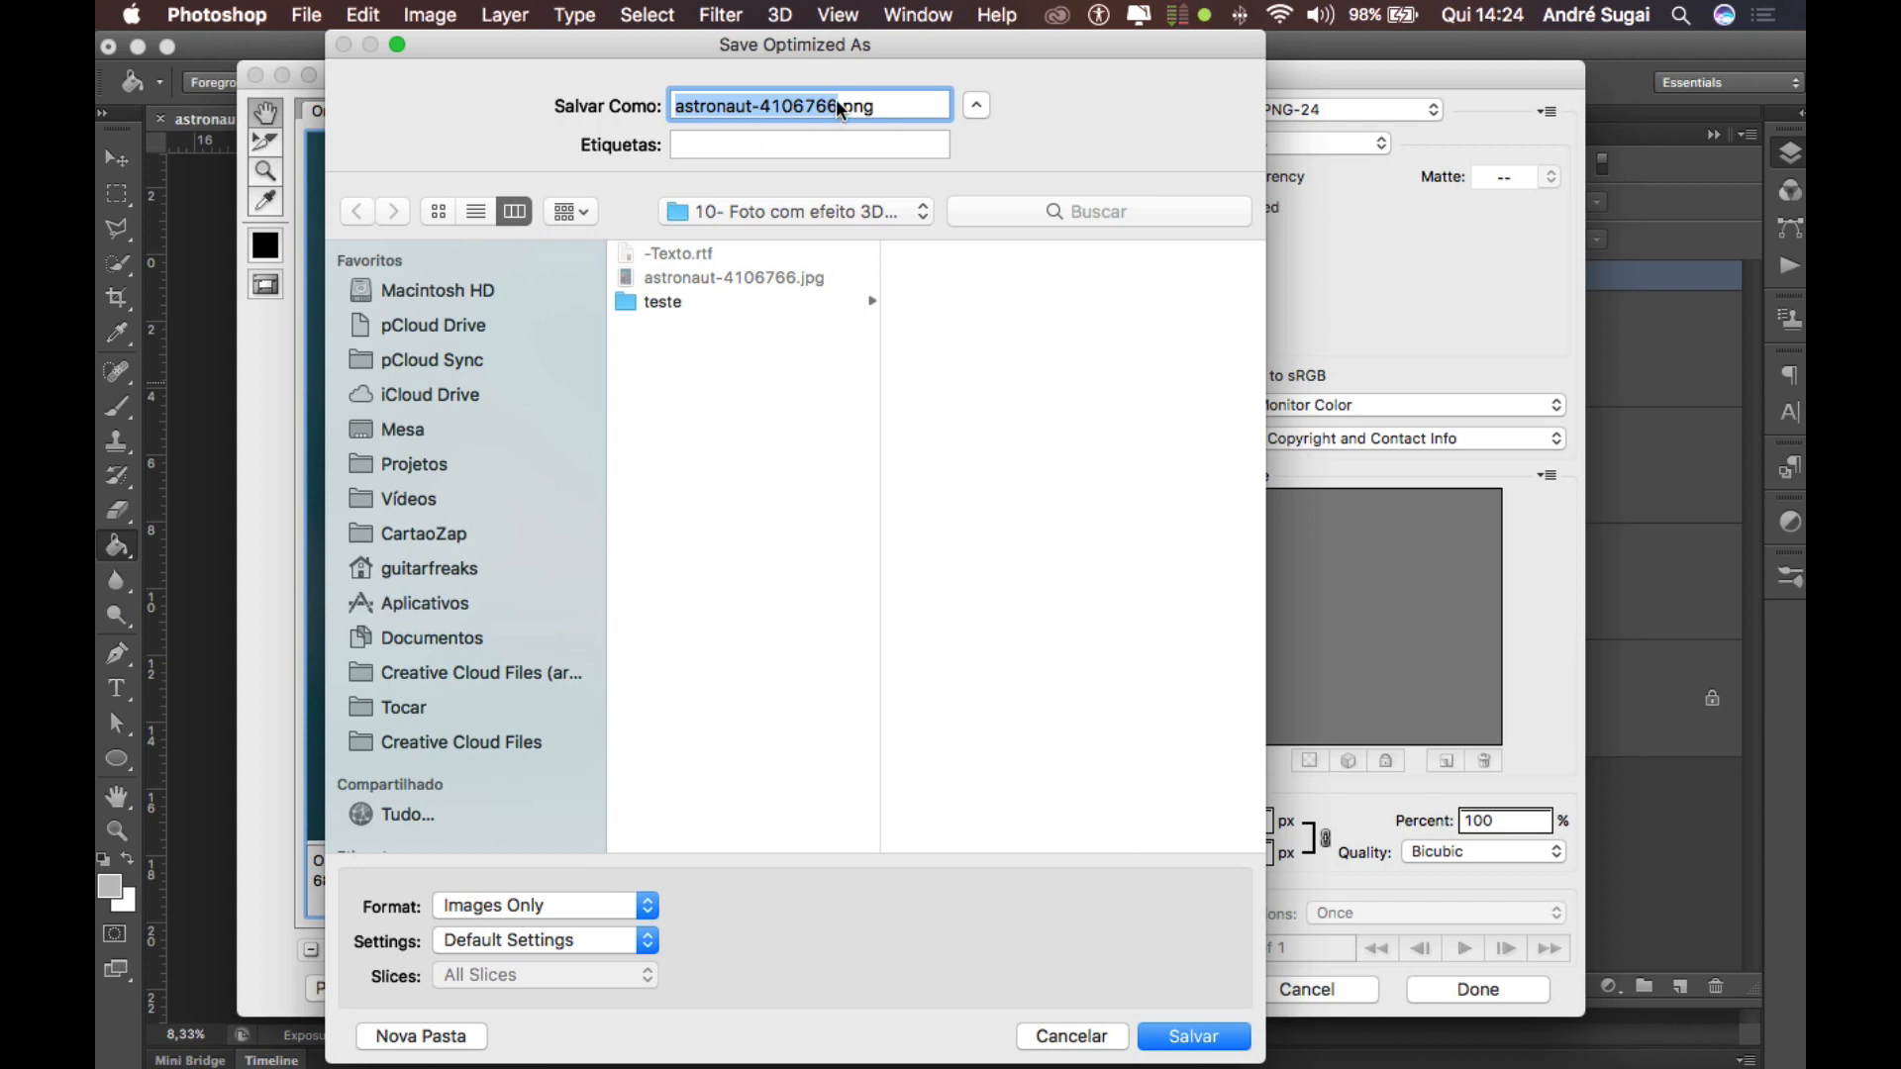
drag(839, 106, 655, 107)
text(astronauta)
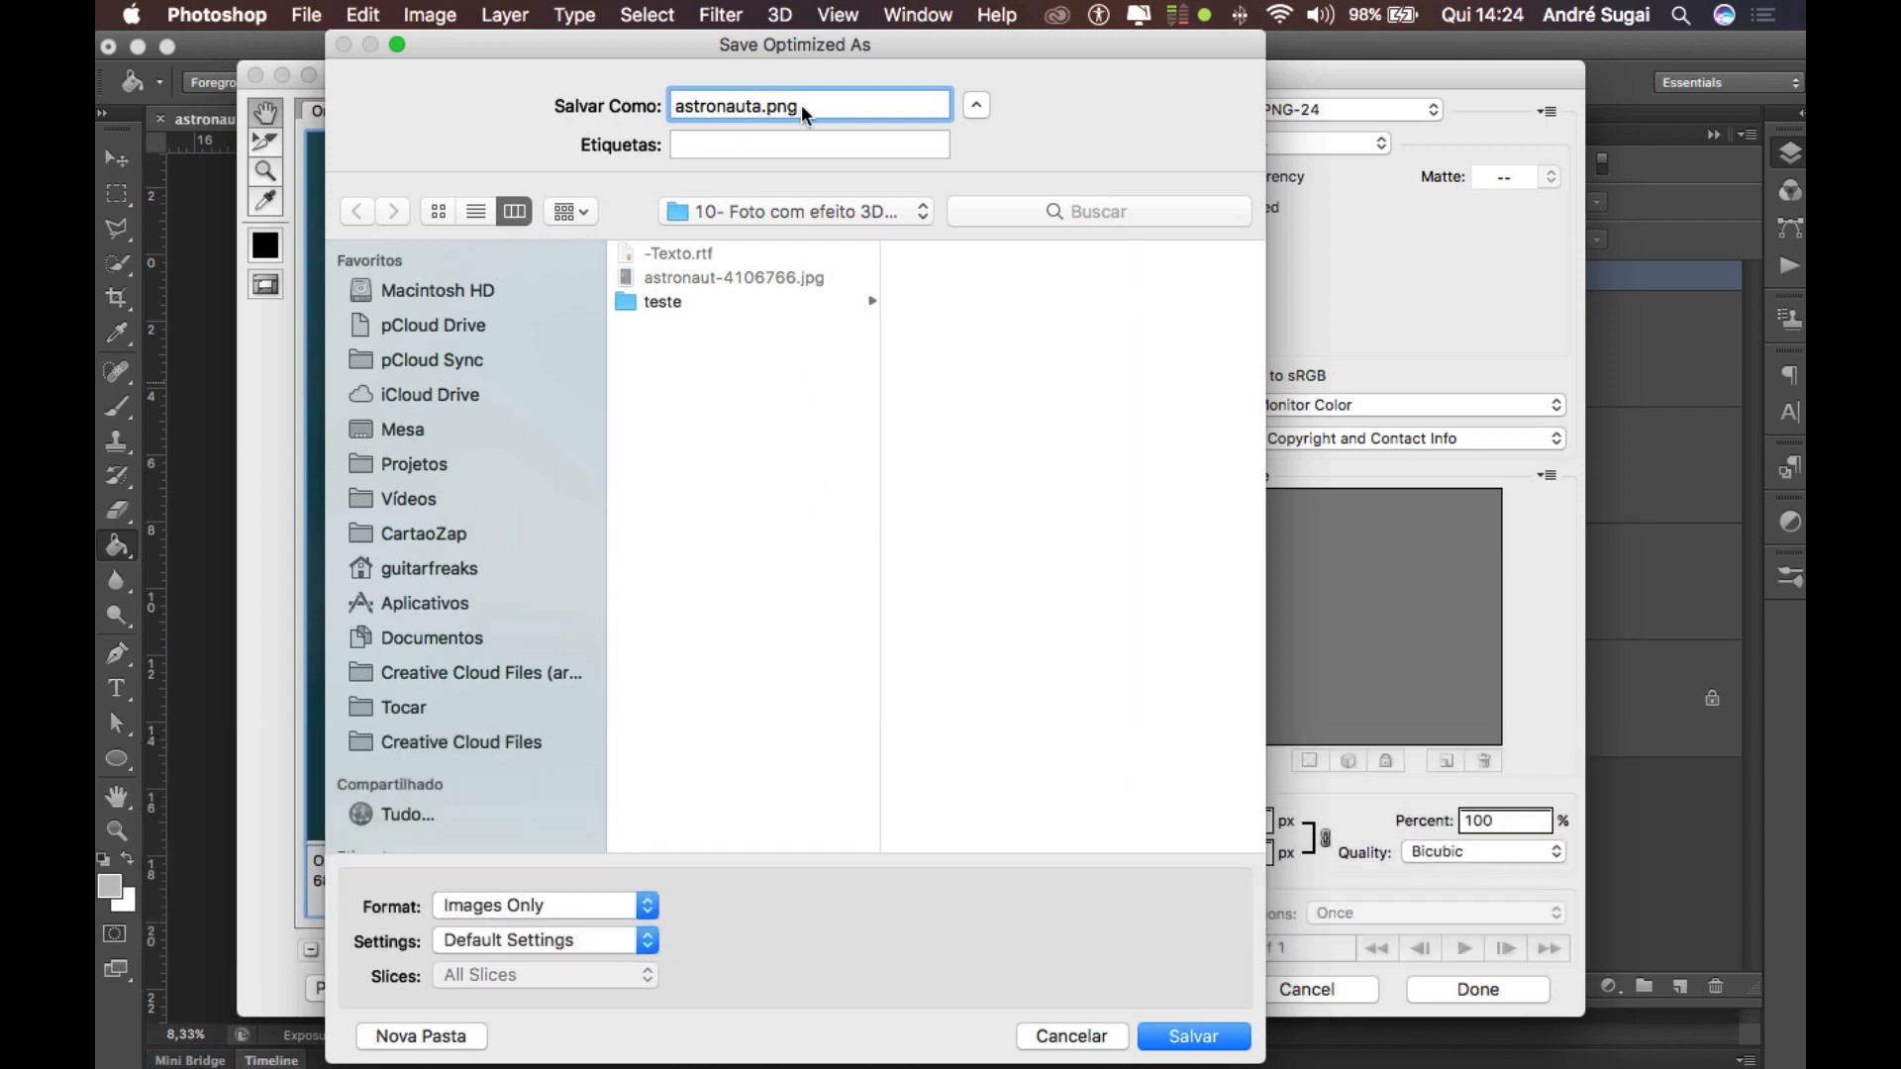
click(1215, 1046)
click(1154, 475)
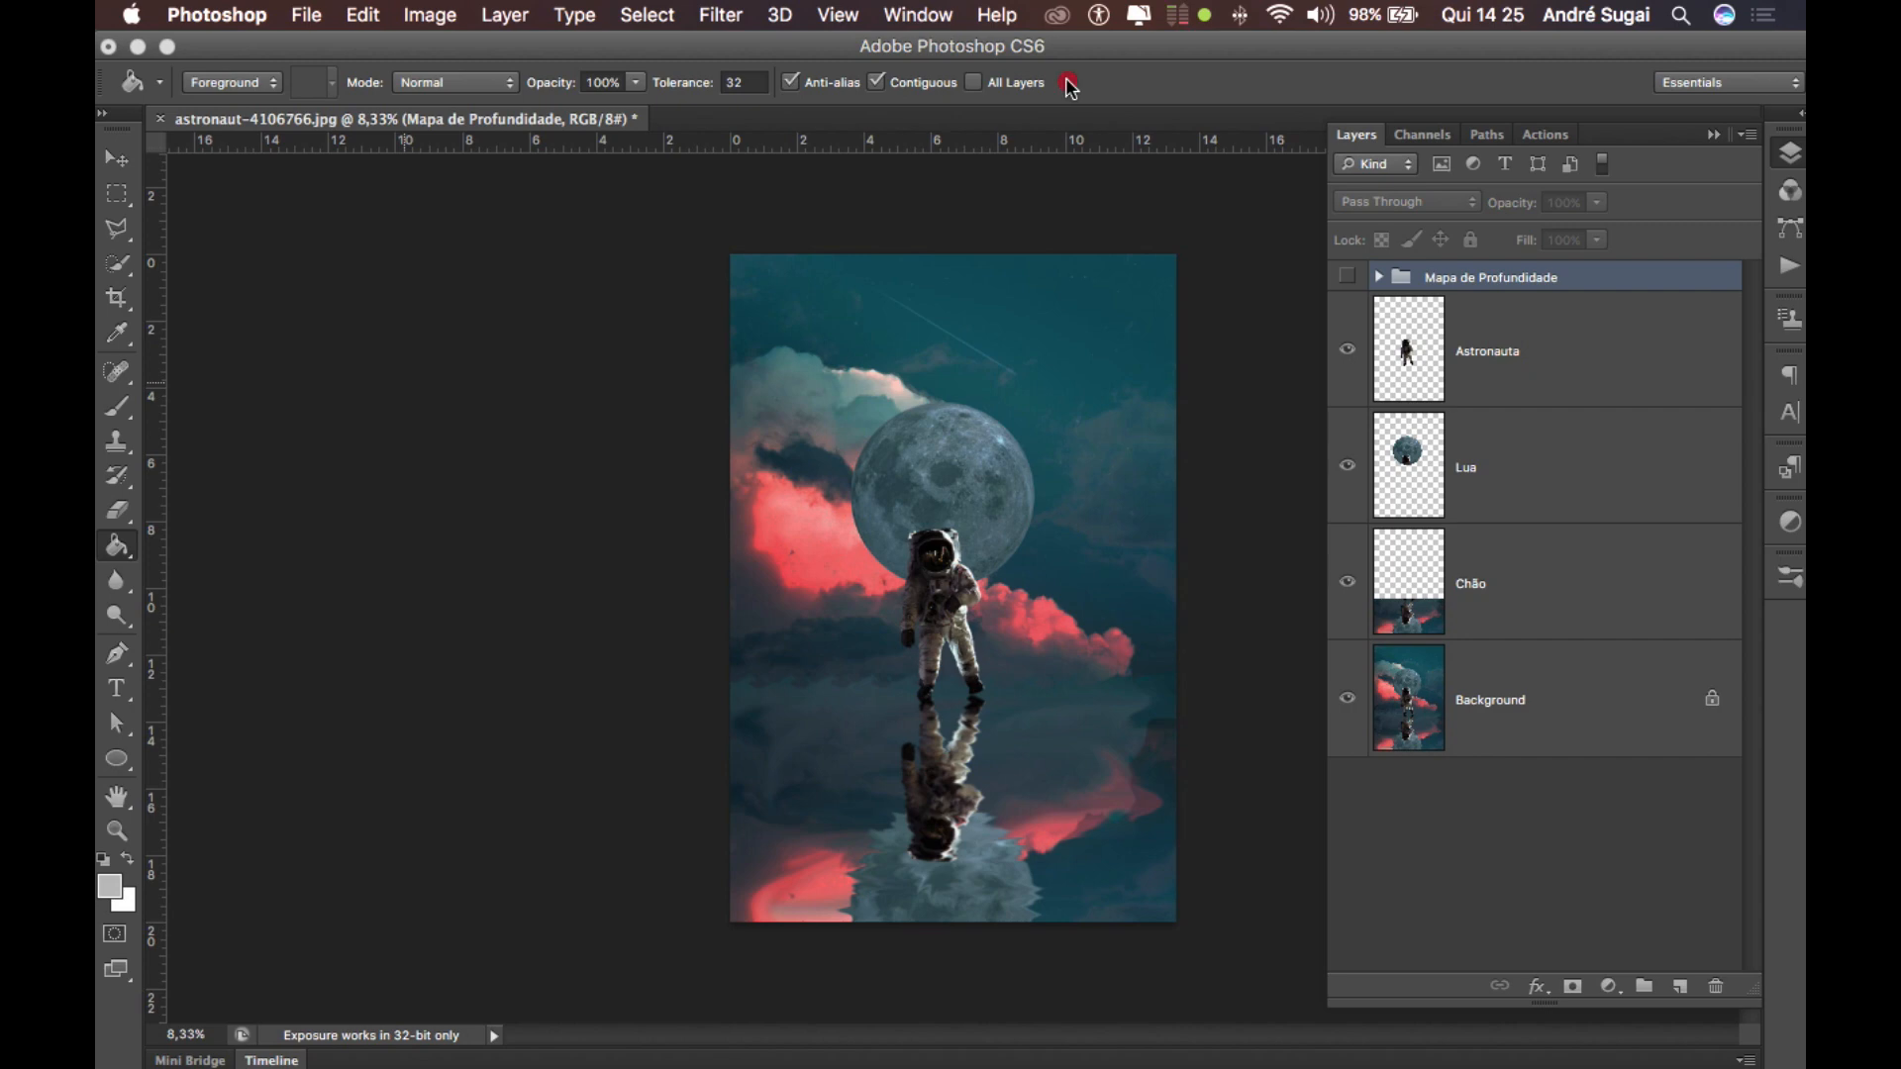
click(1069, 75)
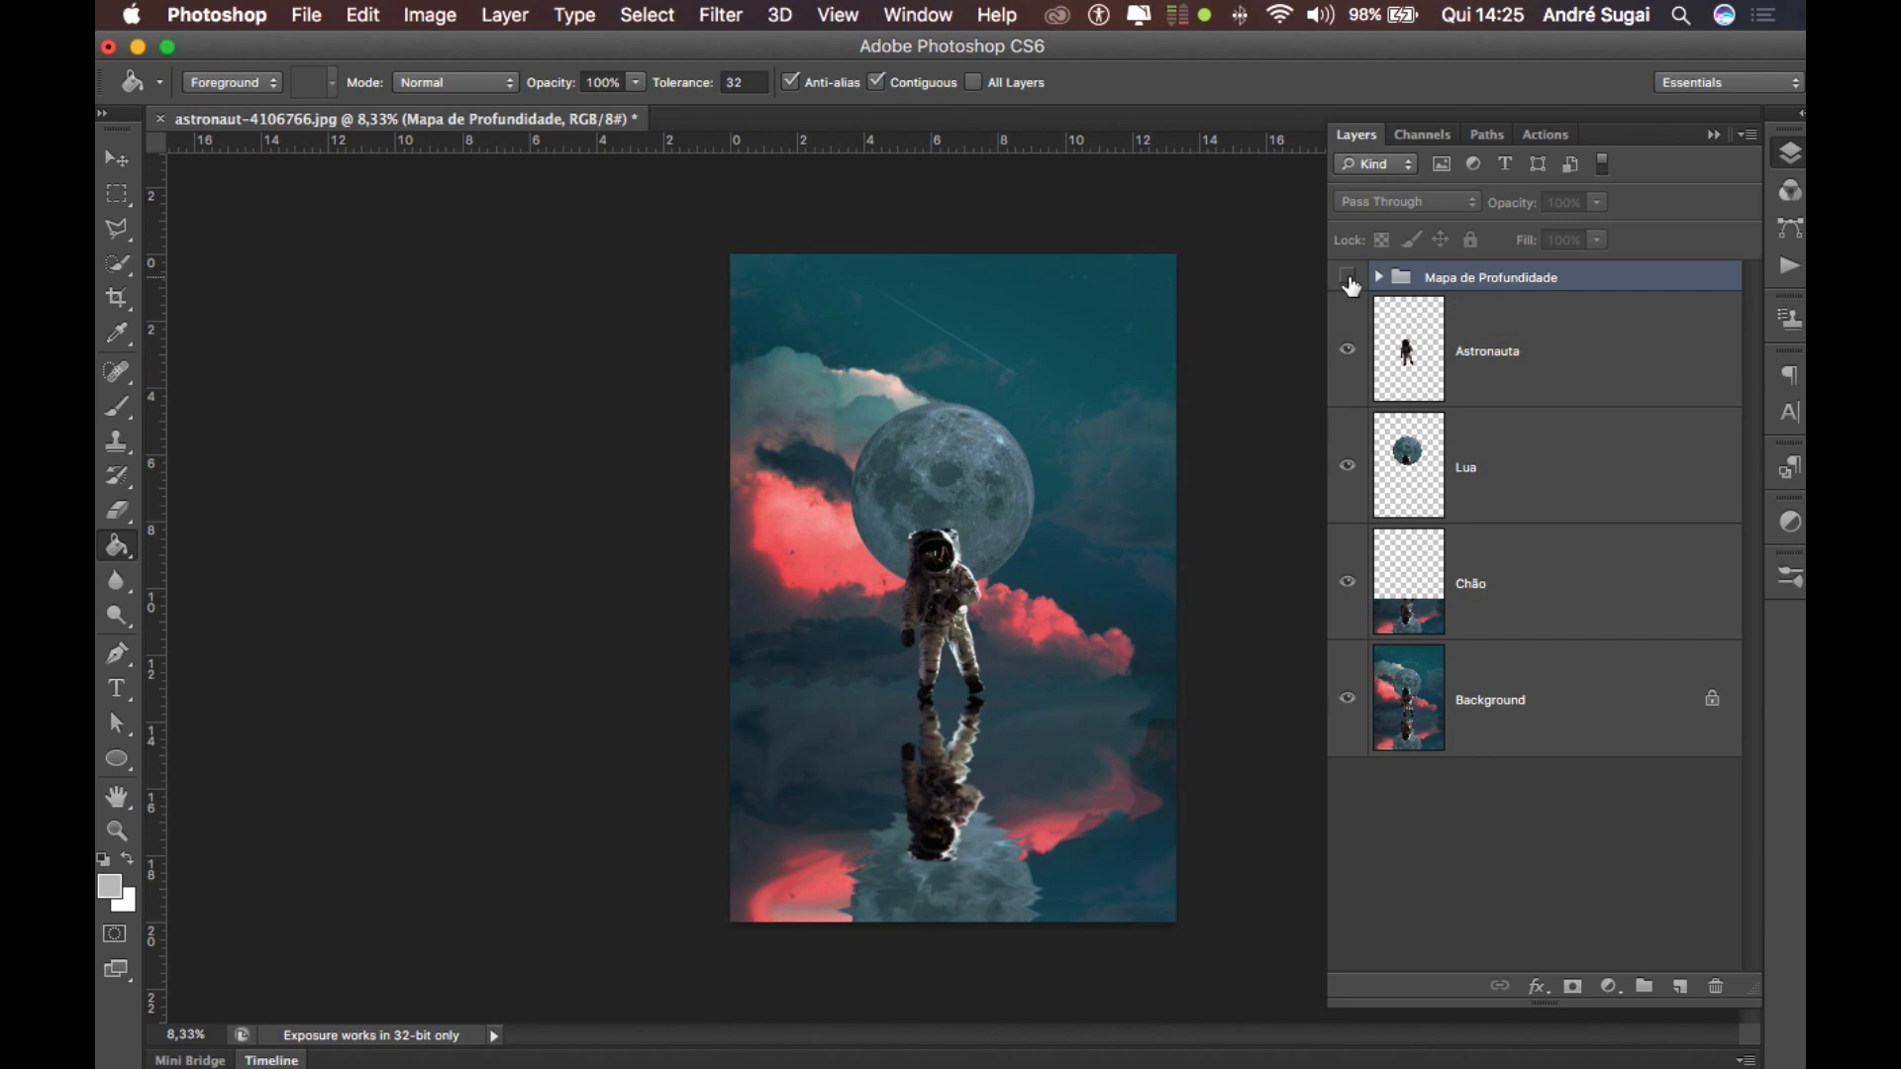
Show the Mapa de Profundidade group again and start saving the depth map for web as PNG-24.
click(1349, 281)
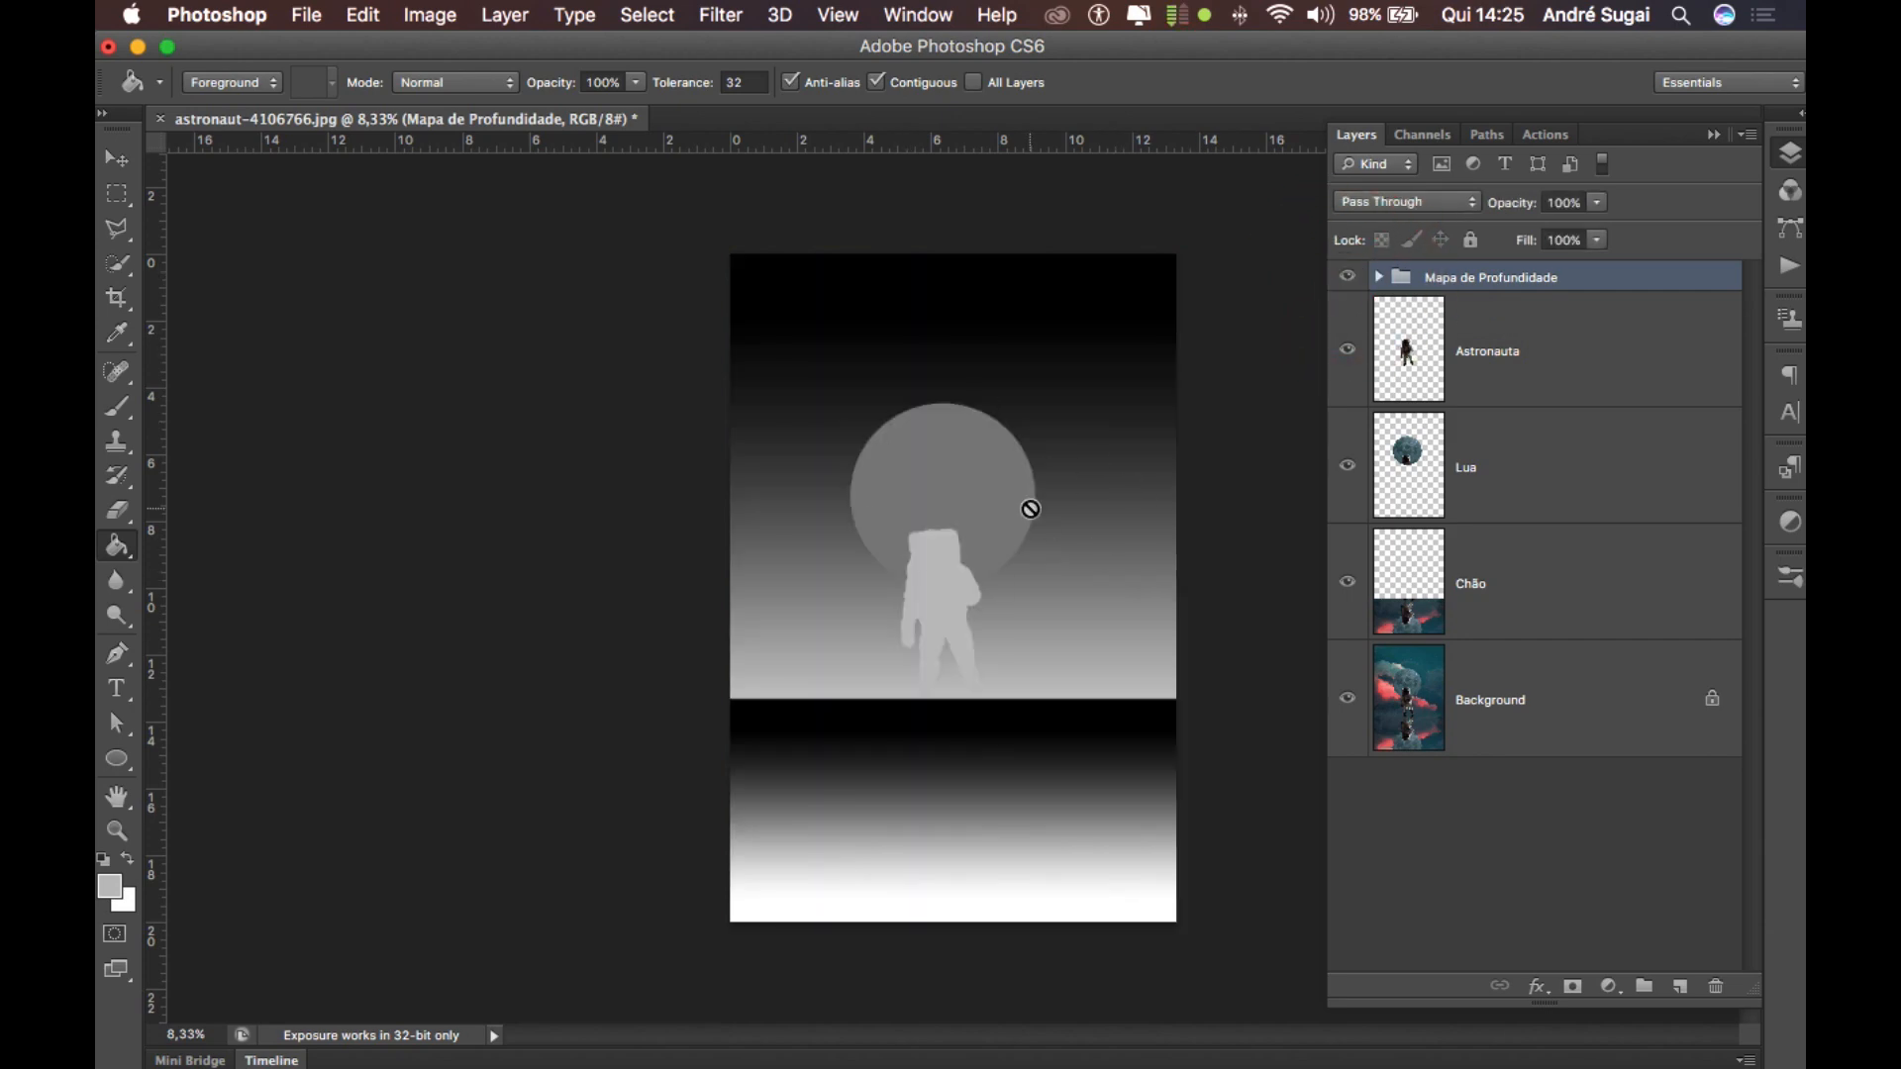
click(309, 15)
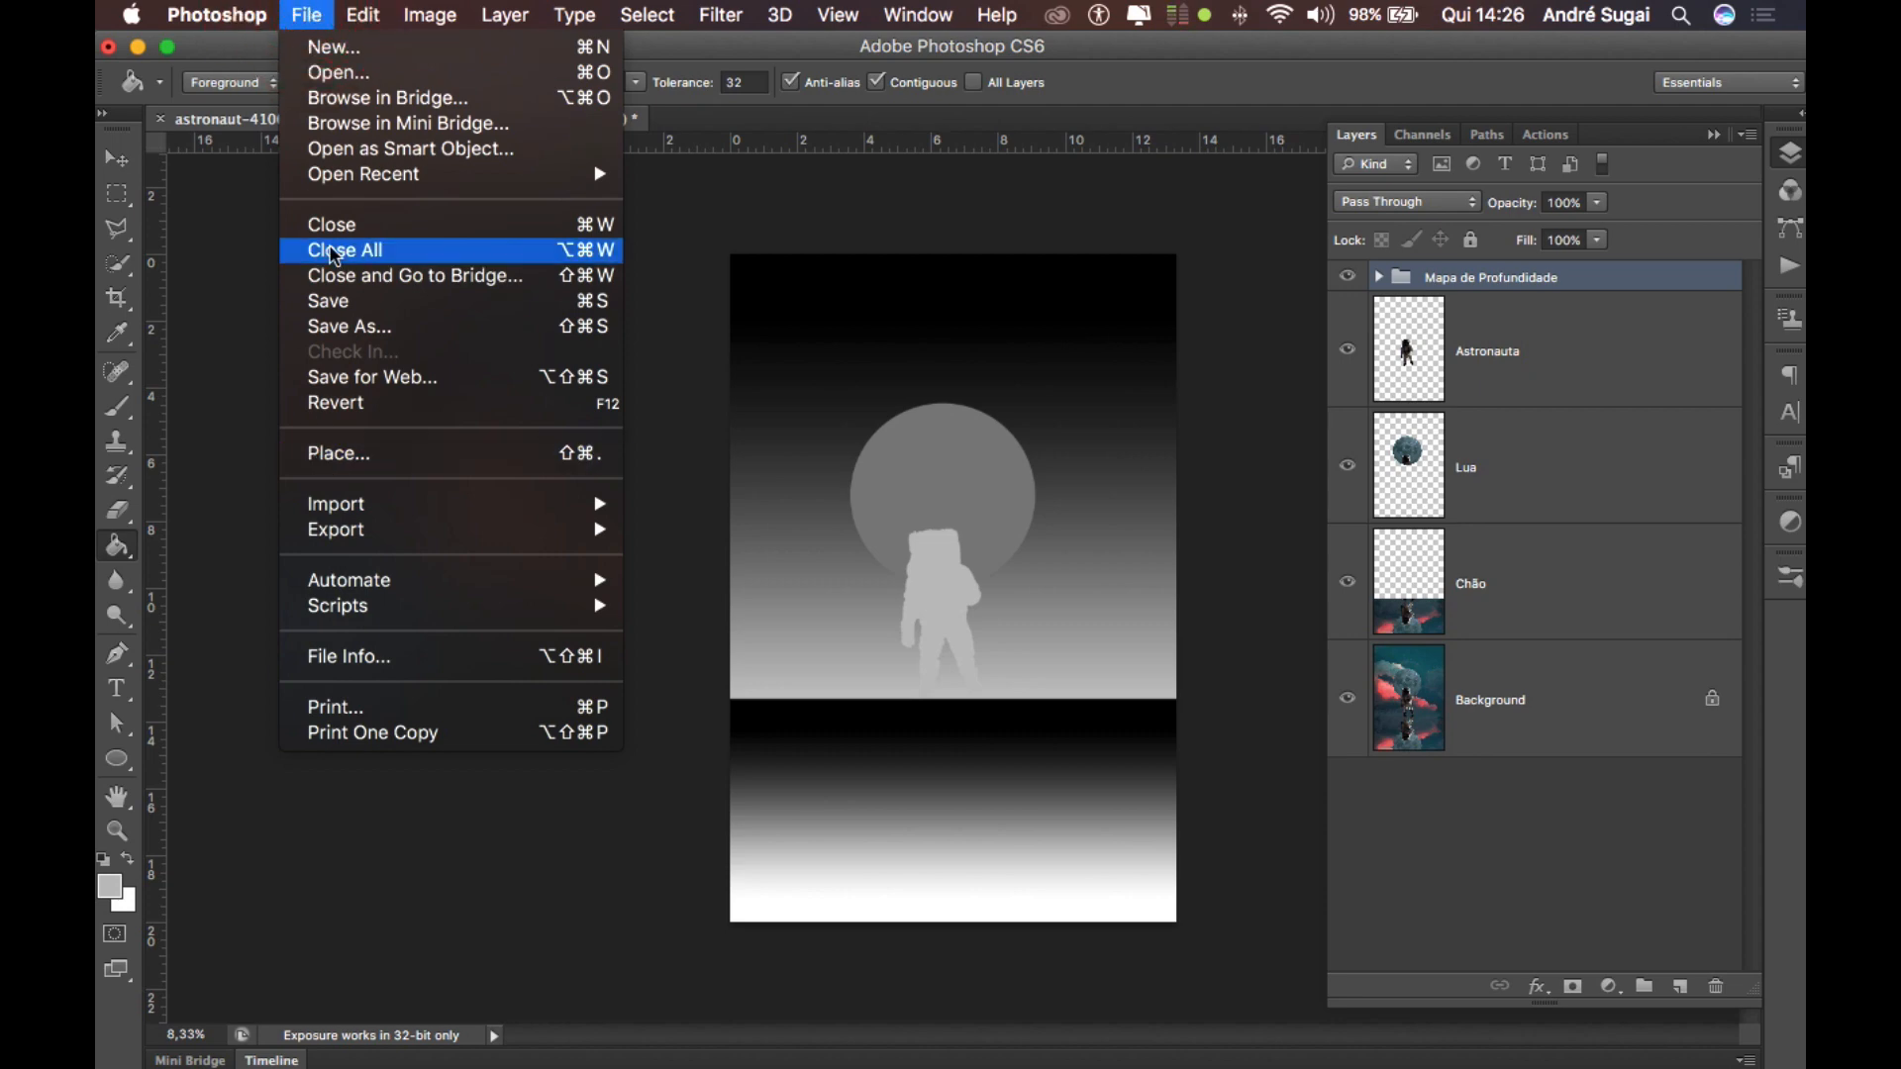
click(369, 386)
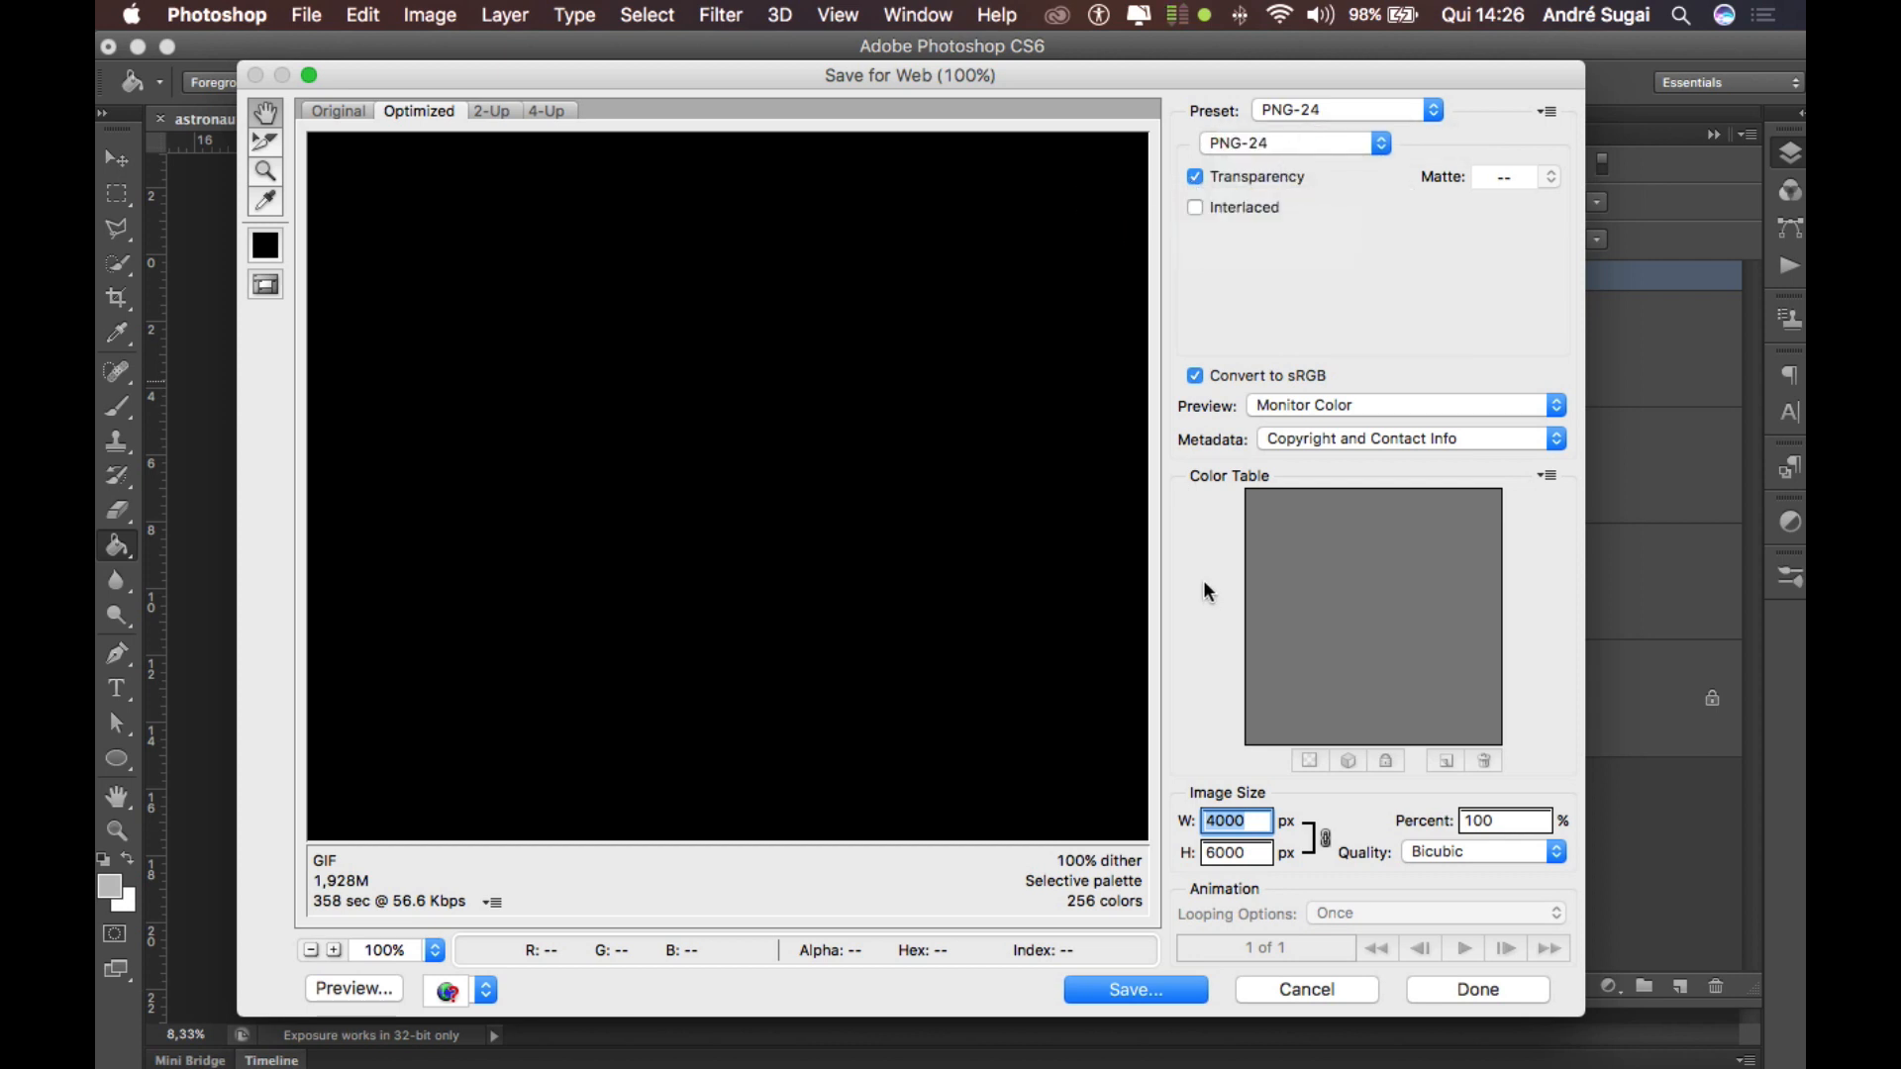
click(1160, 989)
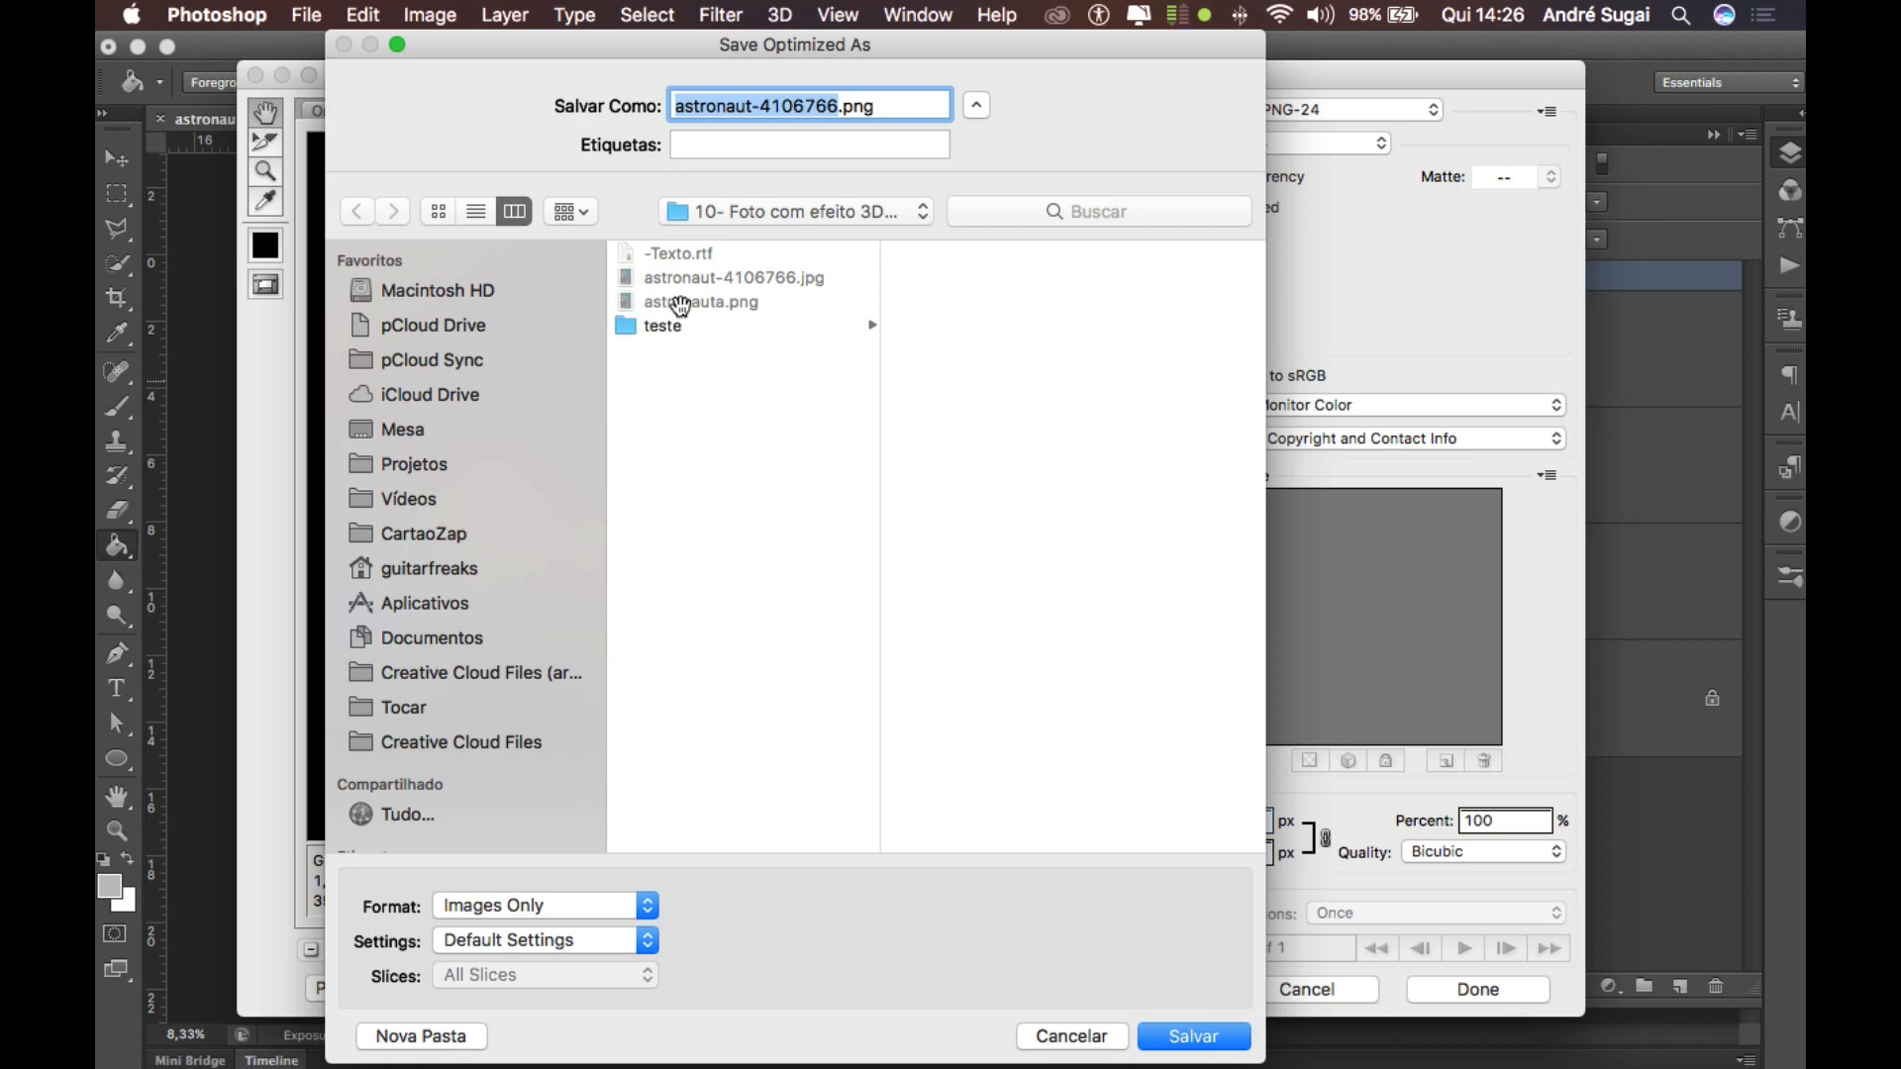
Save the depth map export as astronauta_depth.png in the same folder as astronauta.png, accepting the file name warning.
click(681, 306)
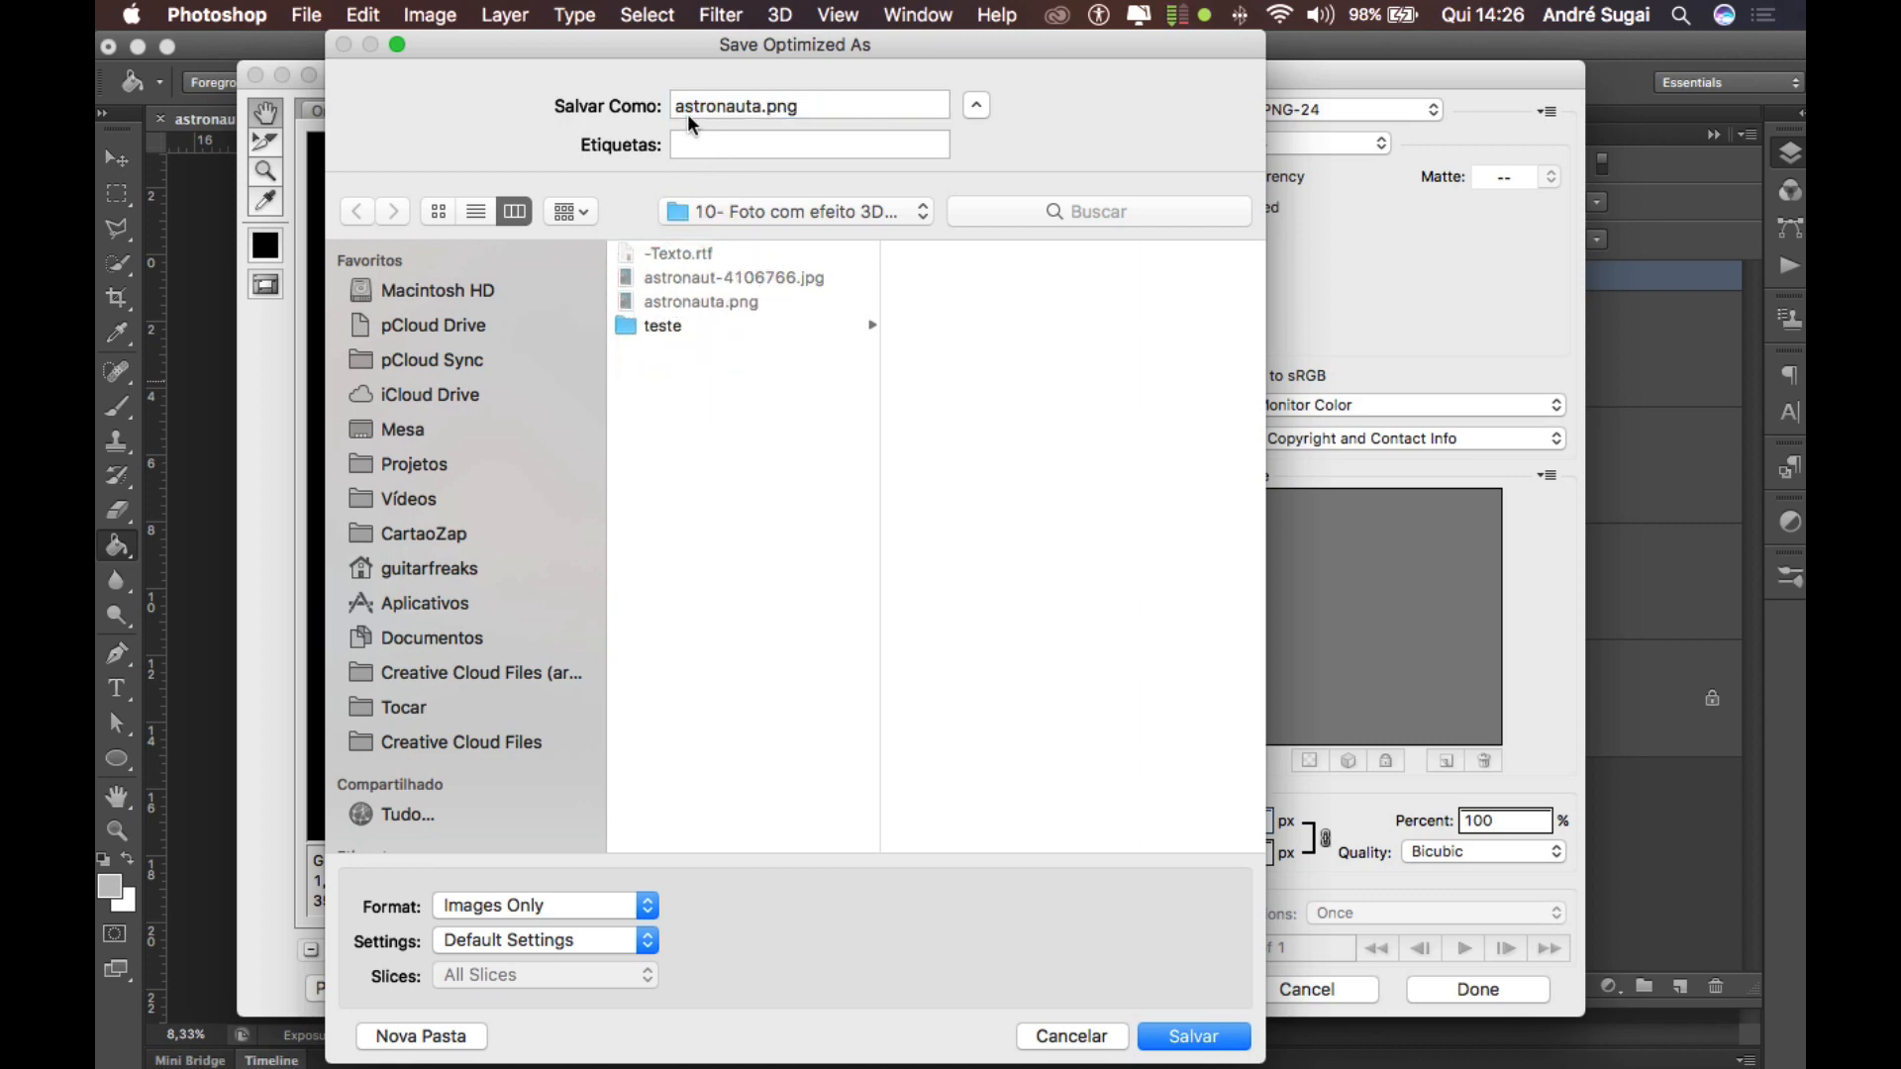
click(762, 107)
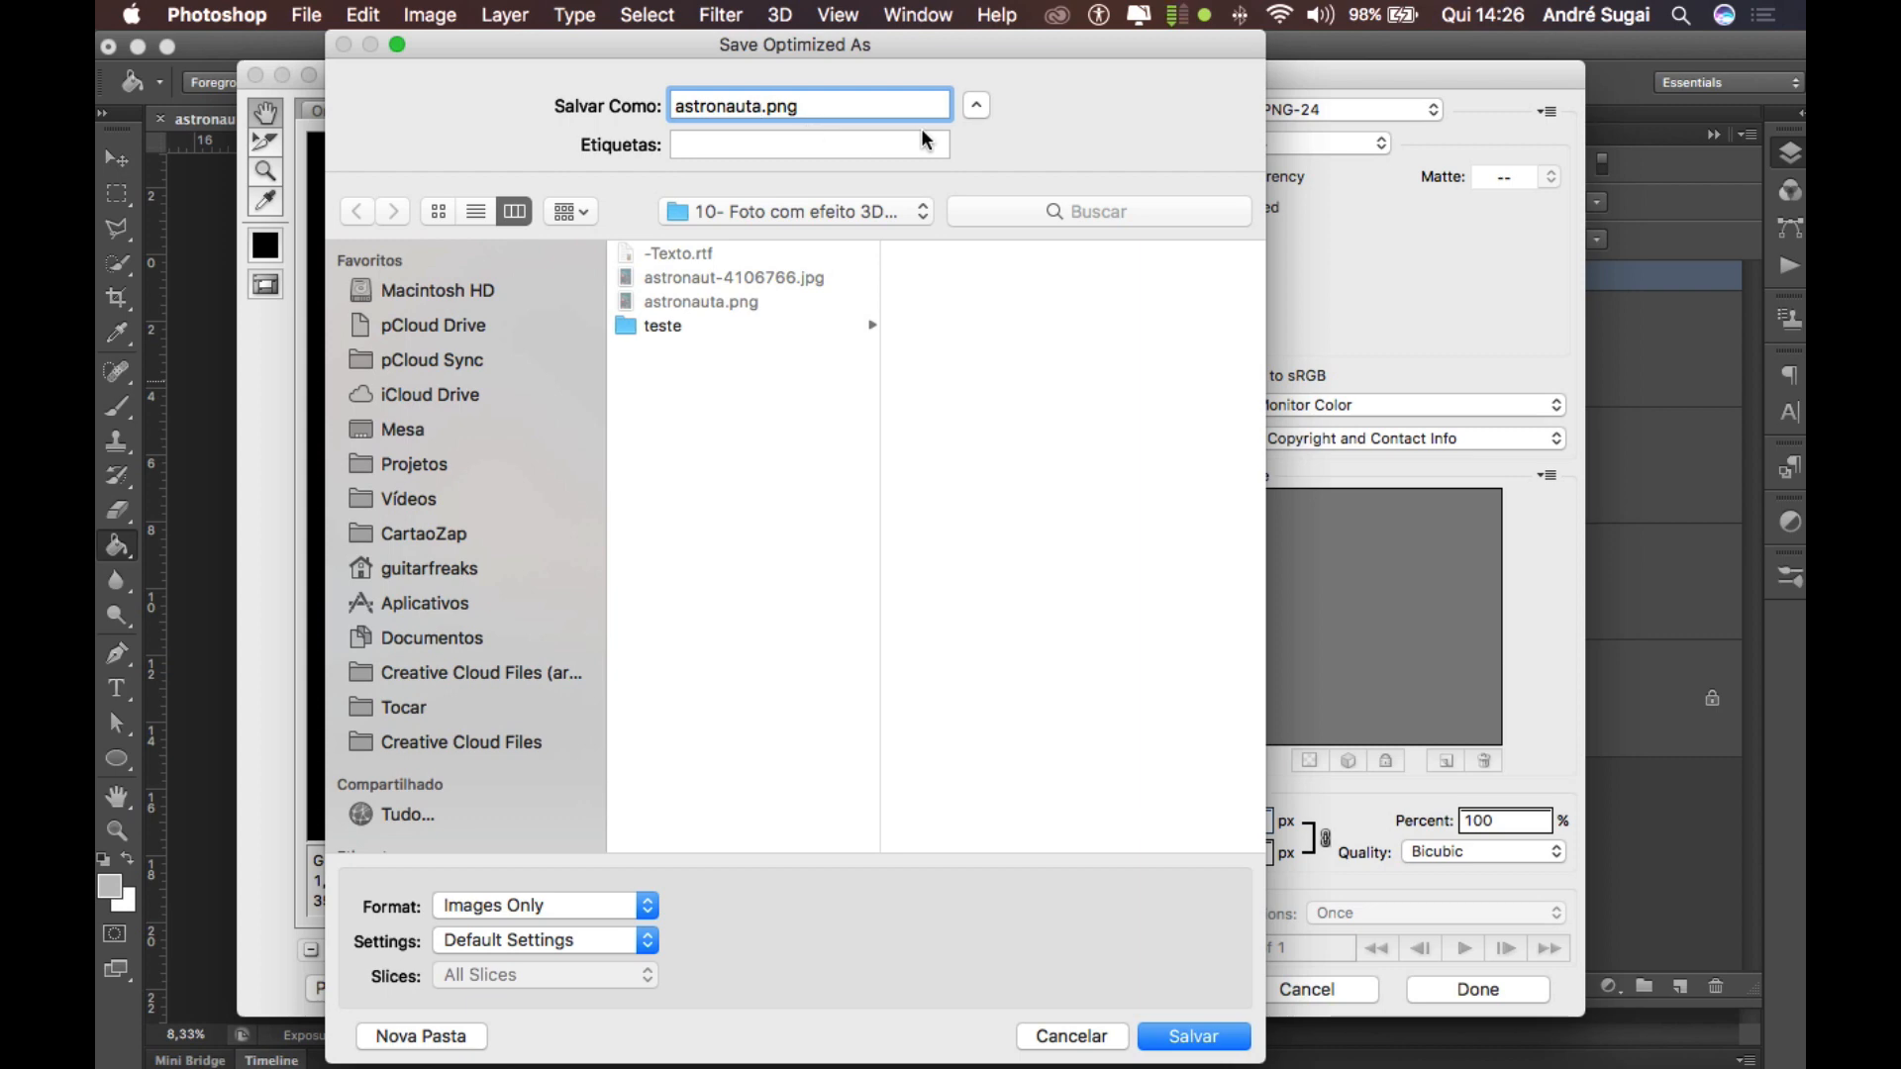
text(_)
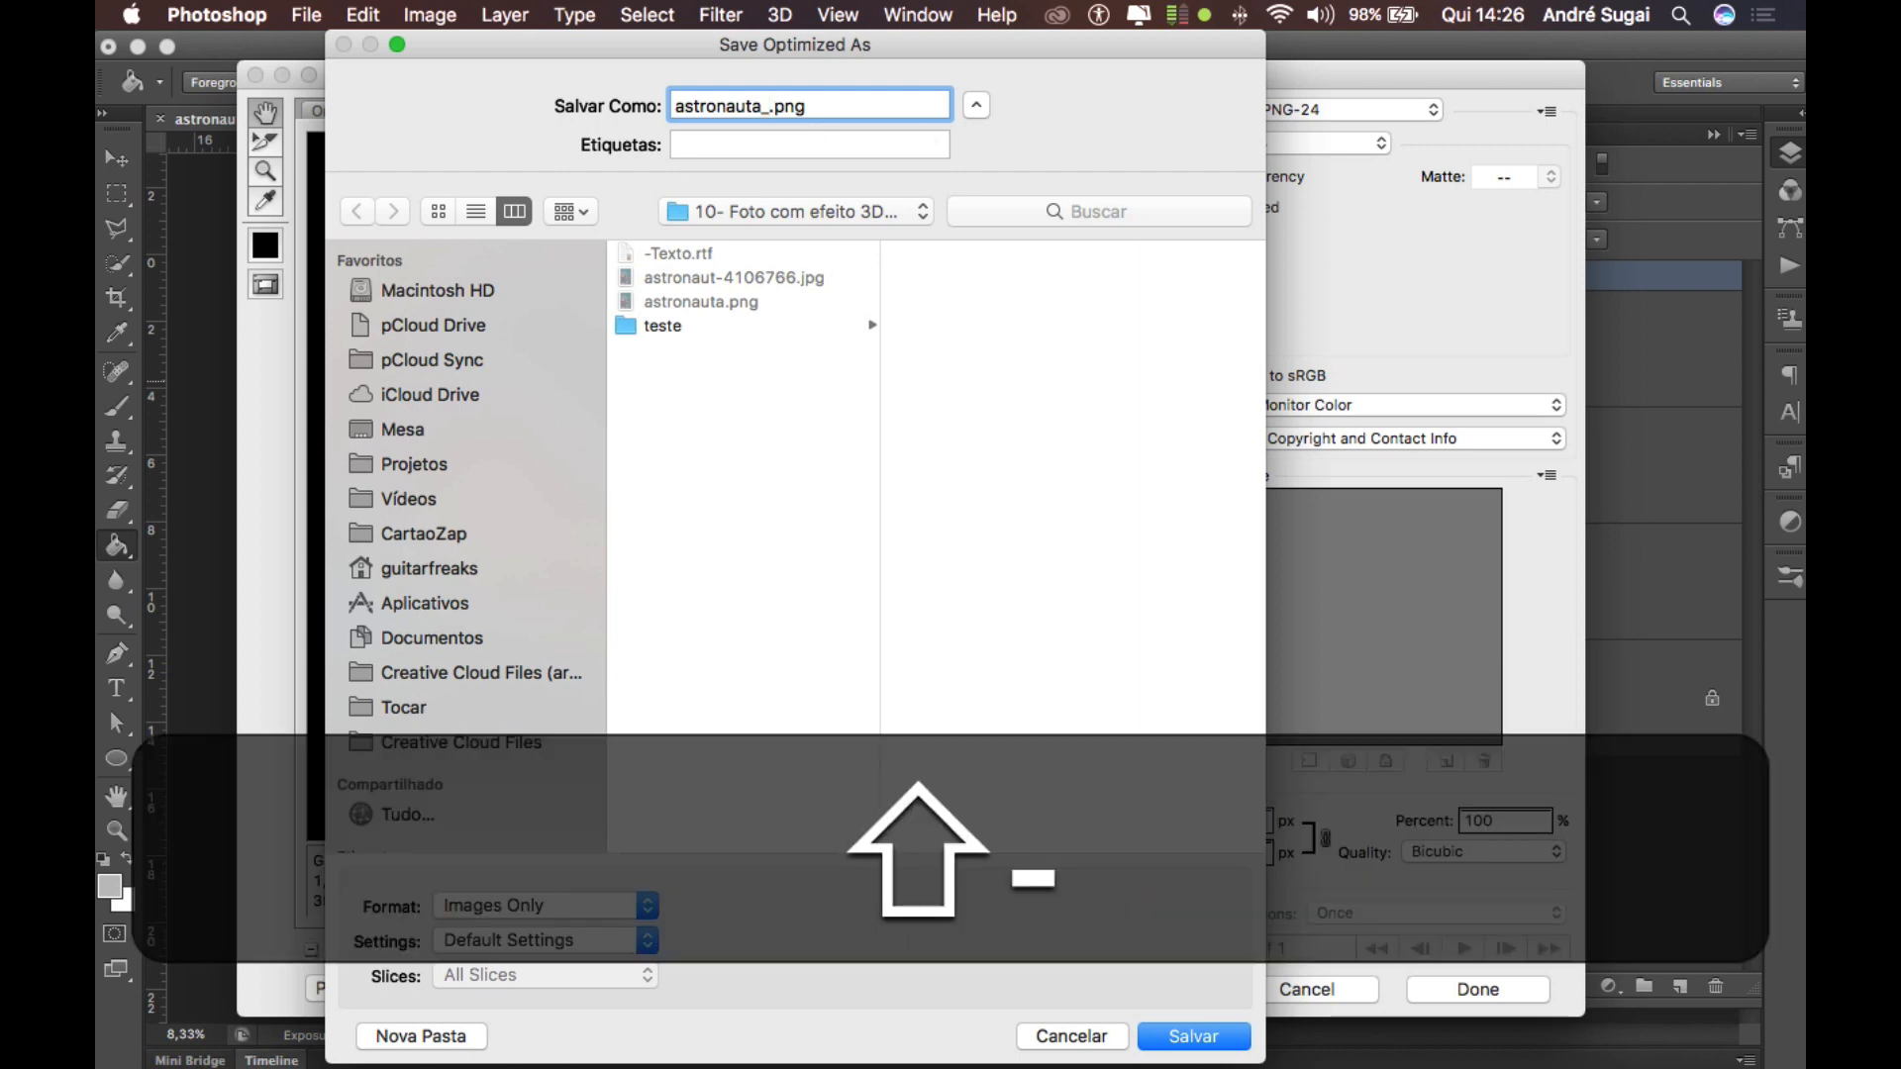
text(depth)
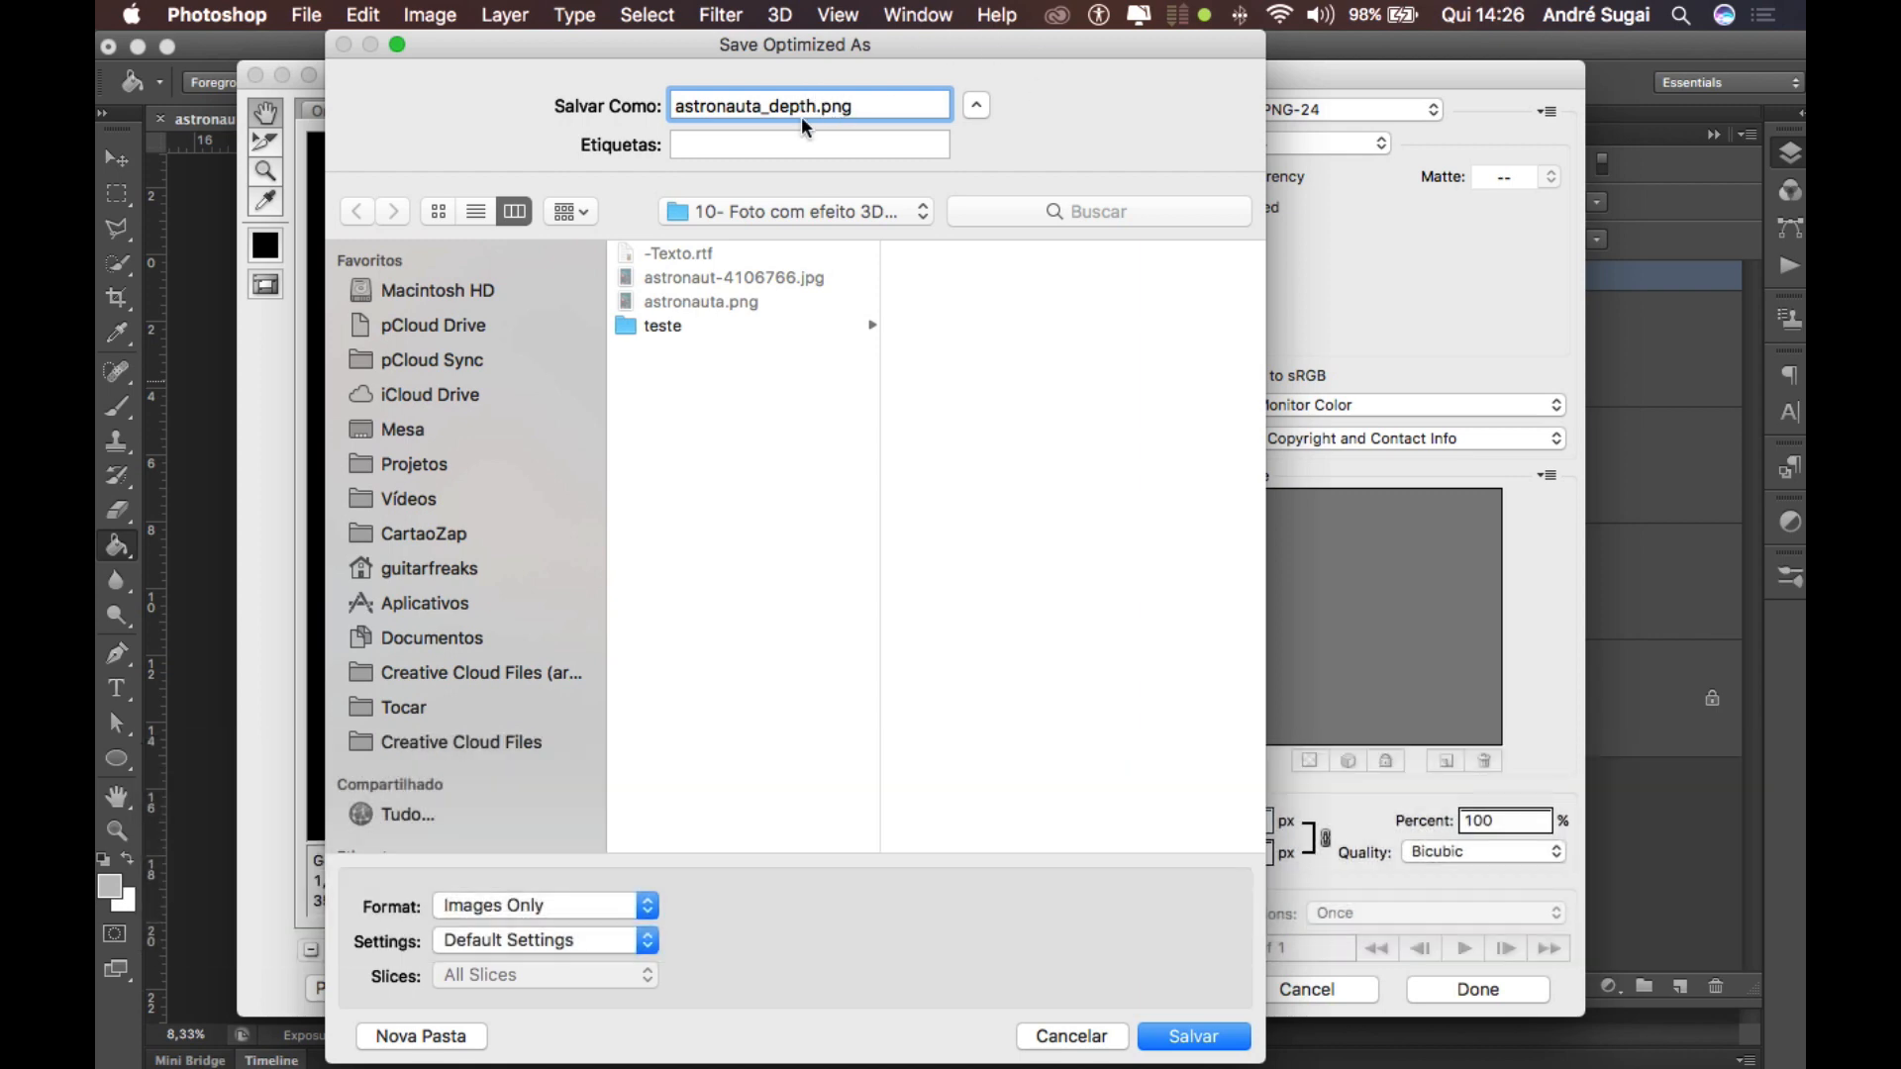
drag(813, 105, 769, 108)
click(739, 109)
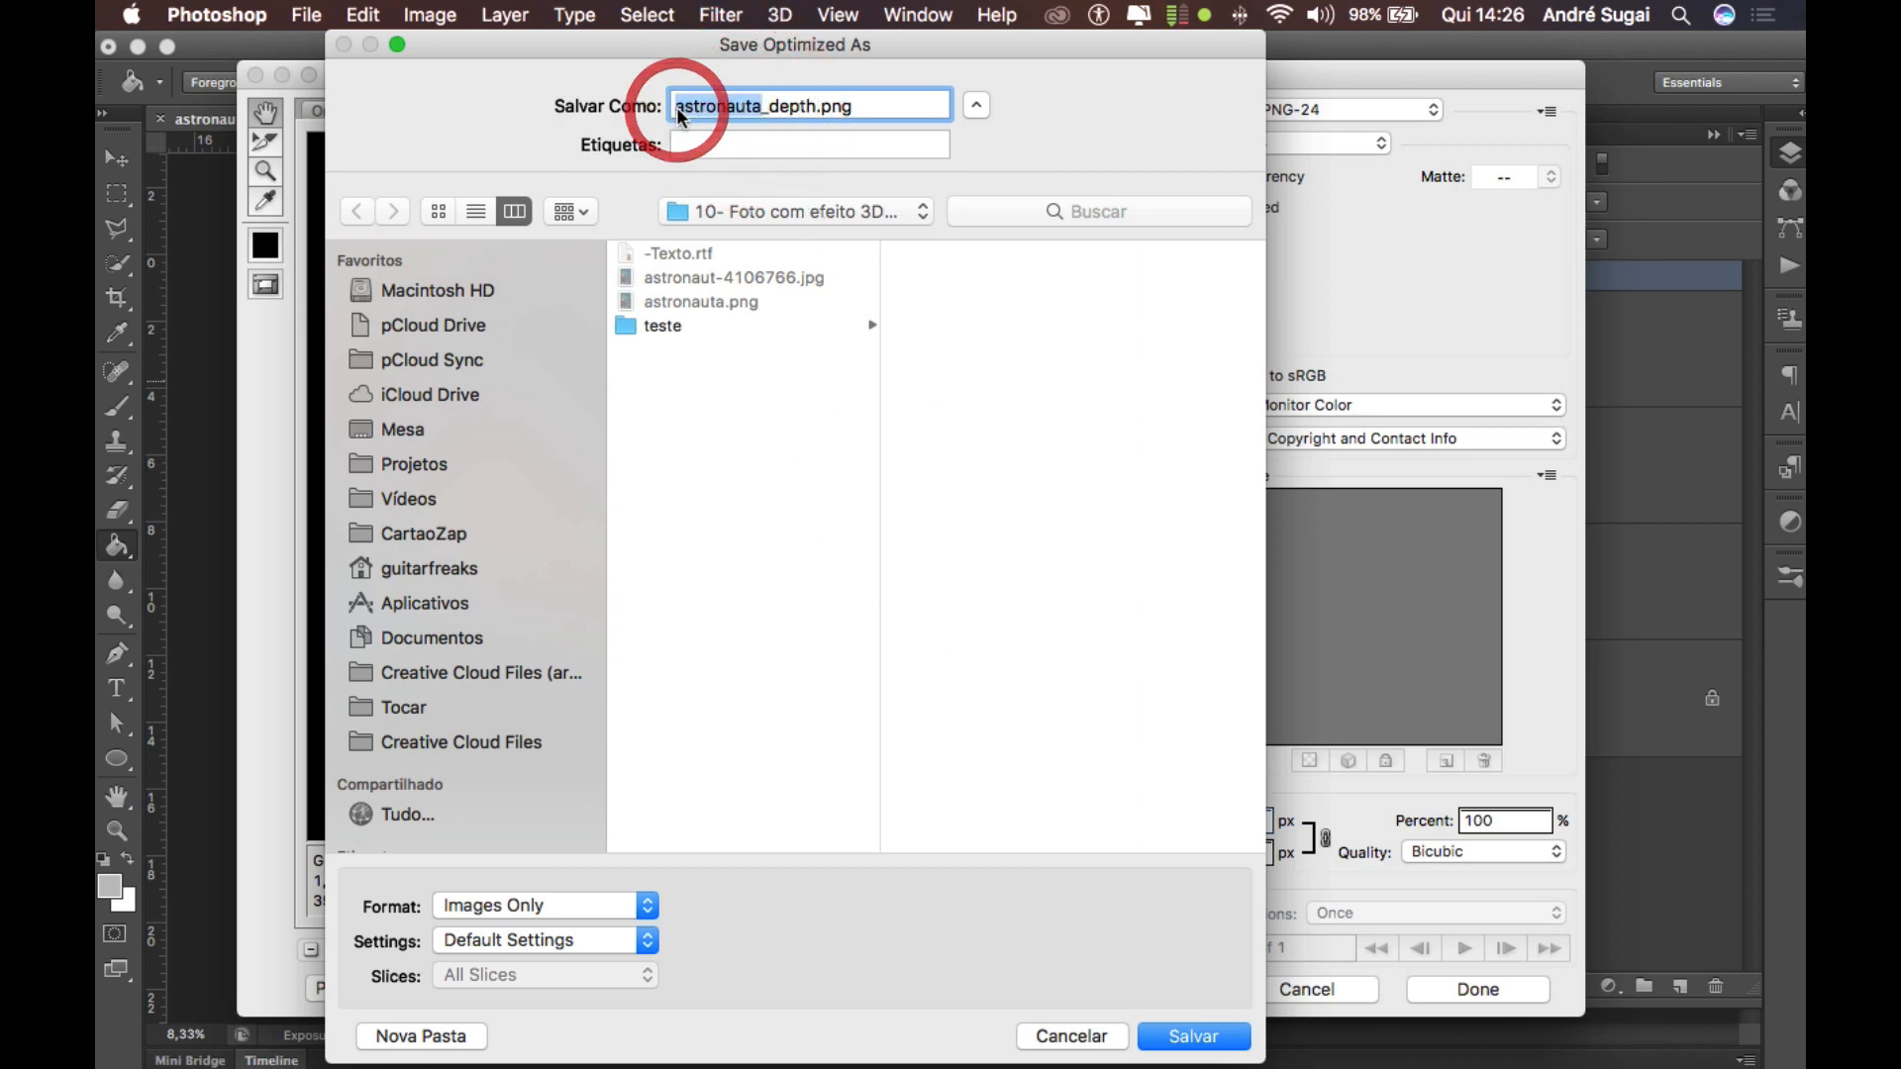
drag(675, 107, 765, 113)
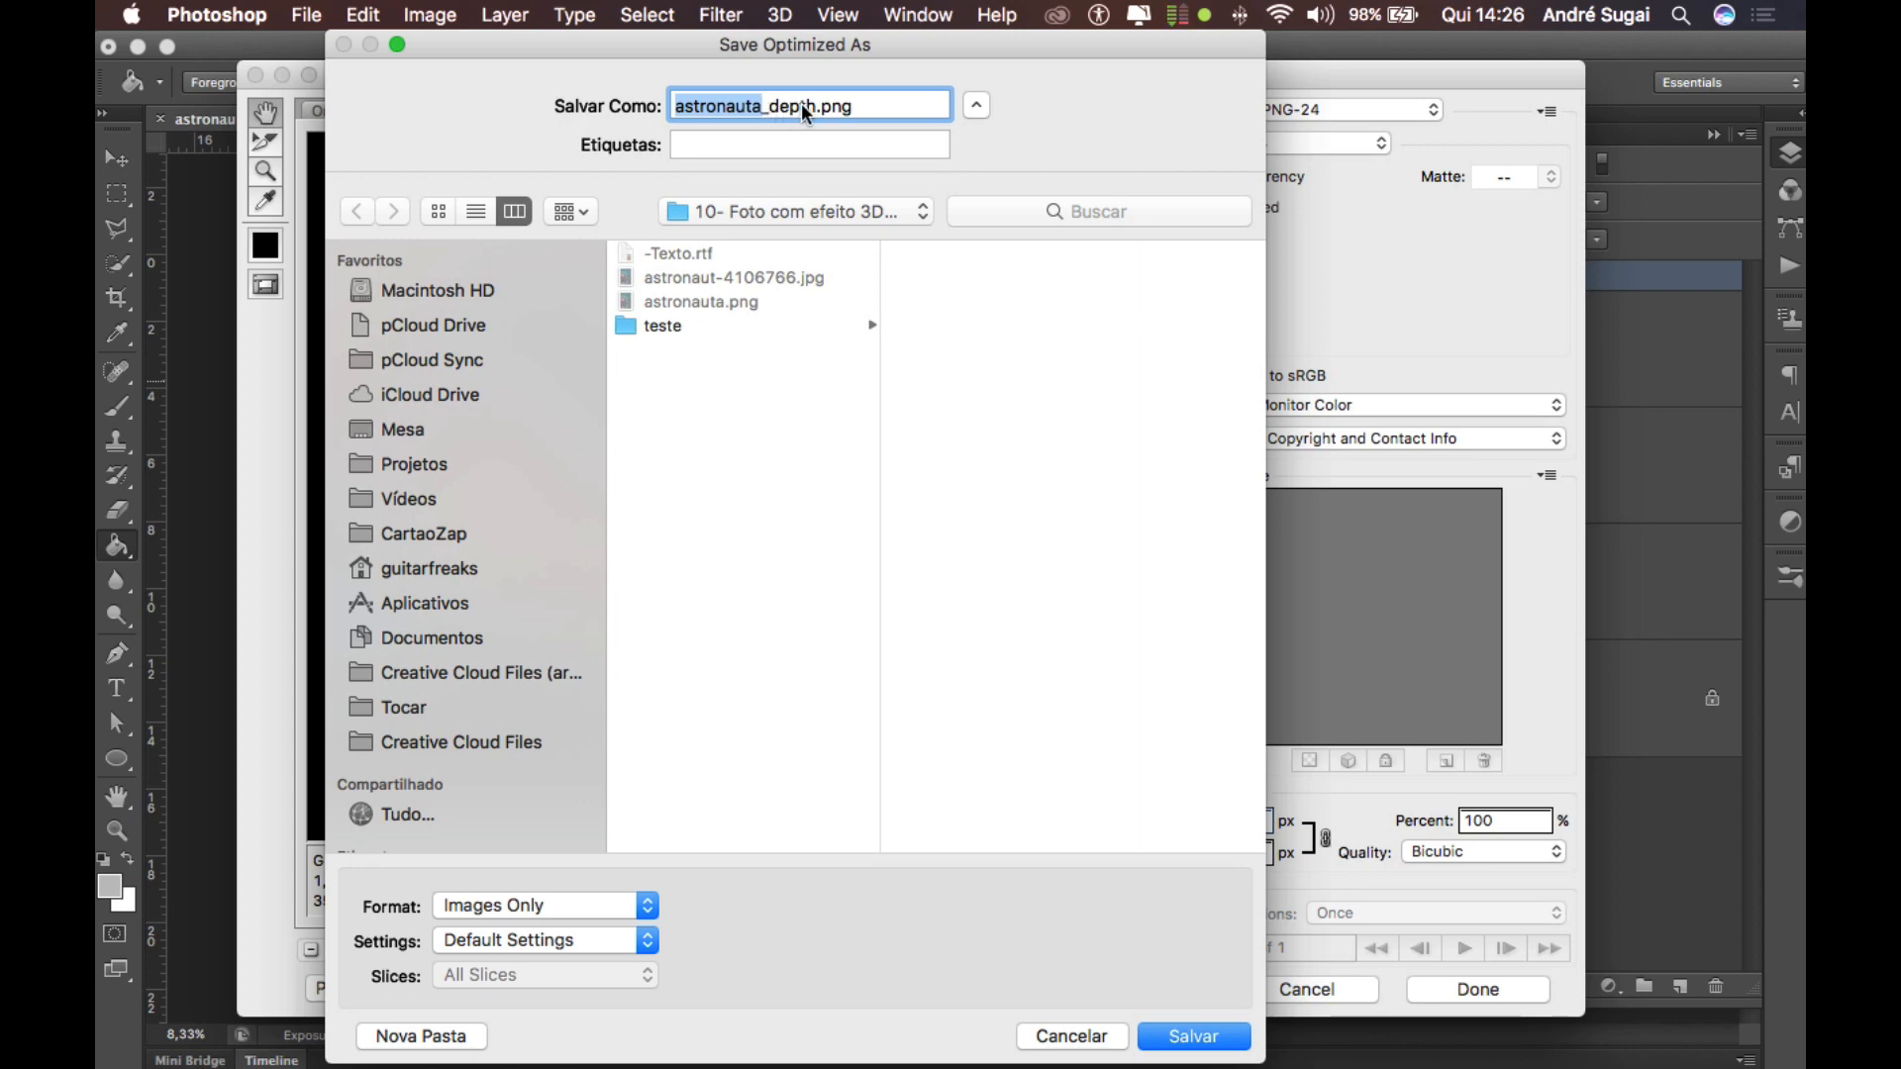
click(1214, 1040)
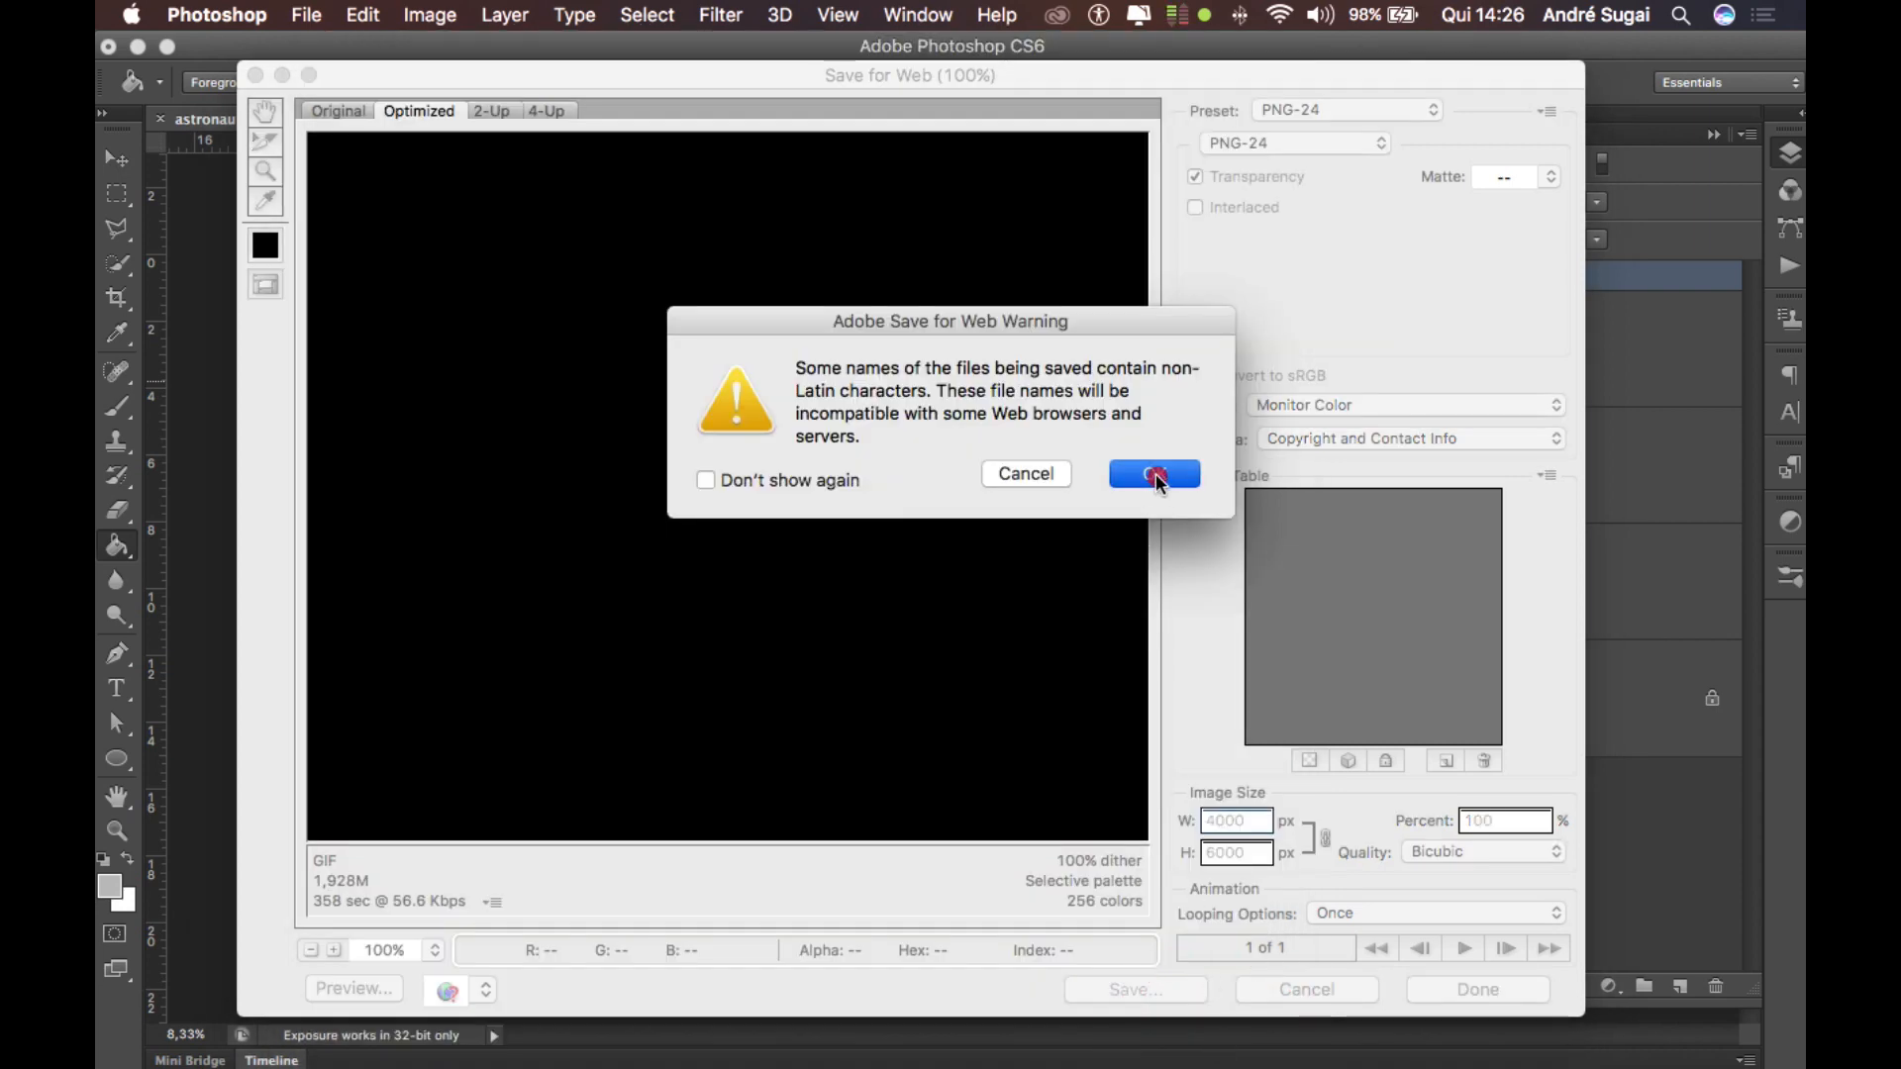
click(1156, 476)
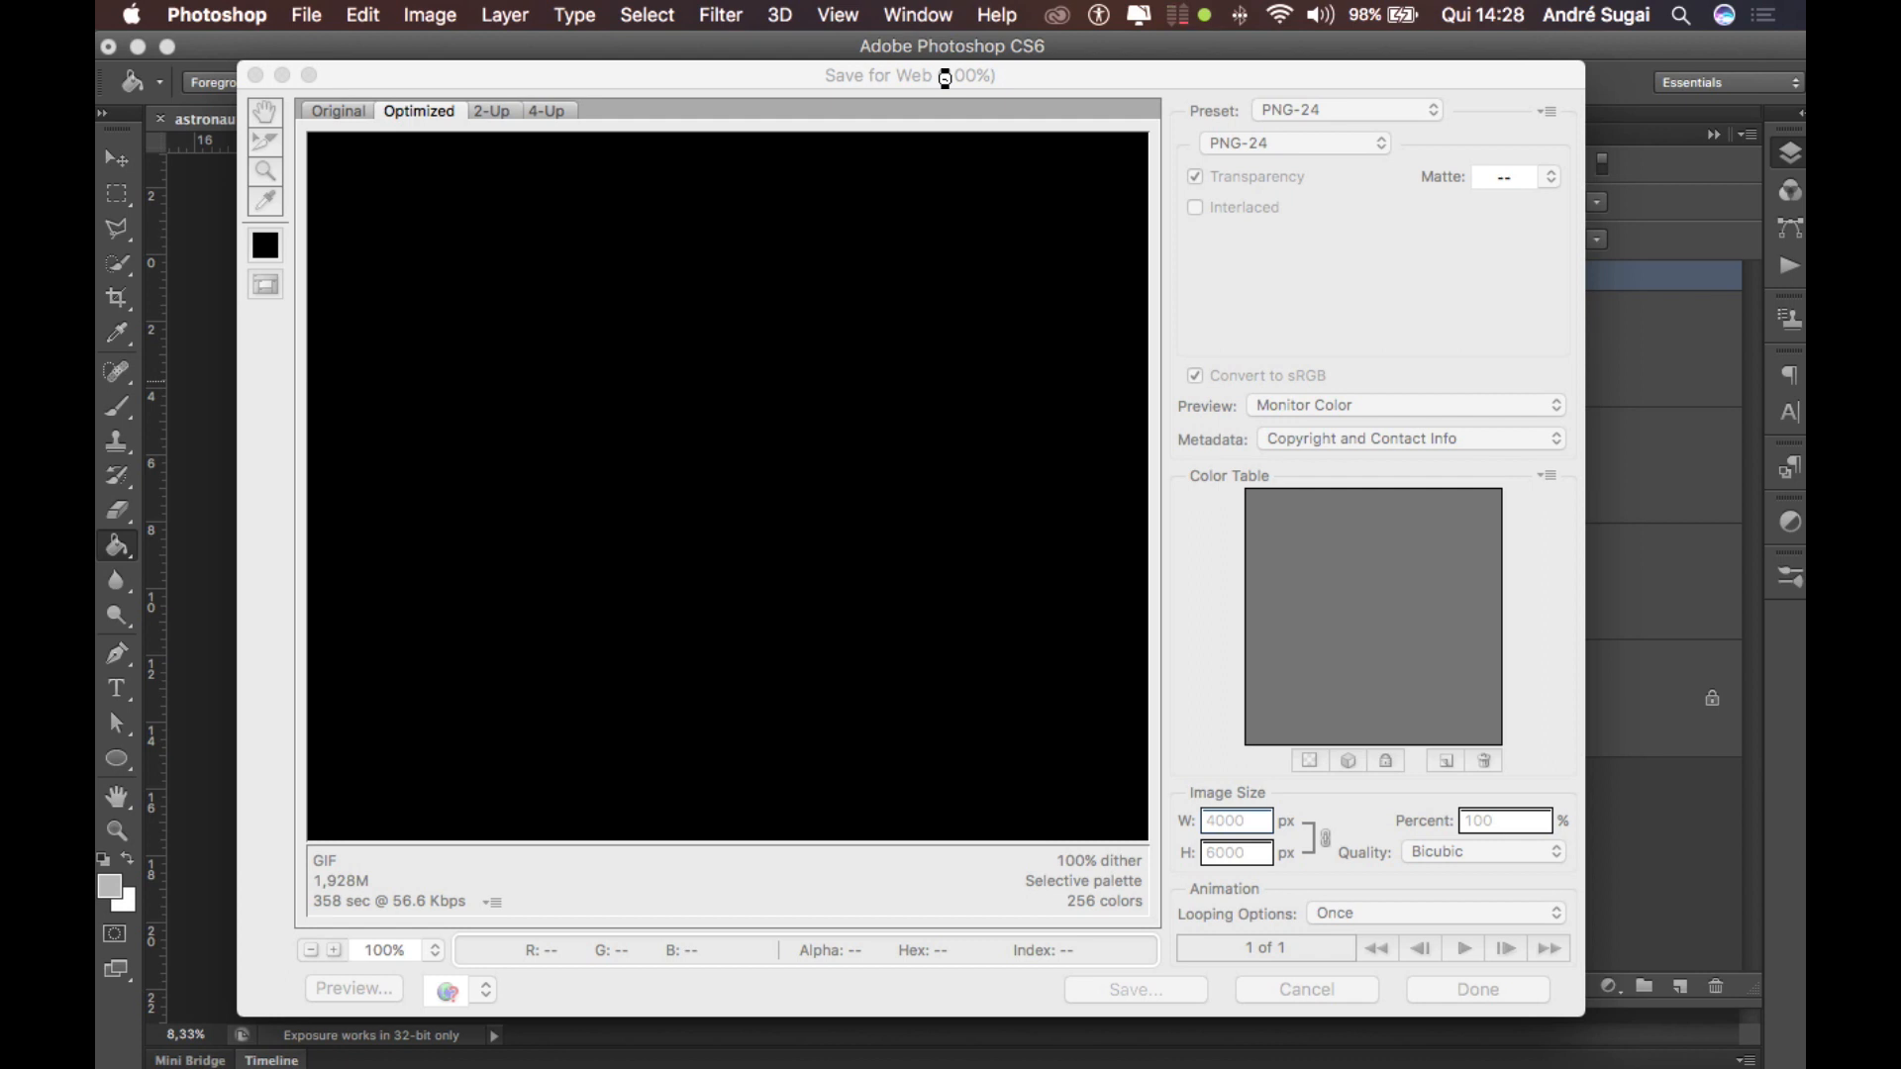
click(945, 79)
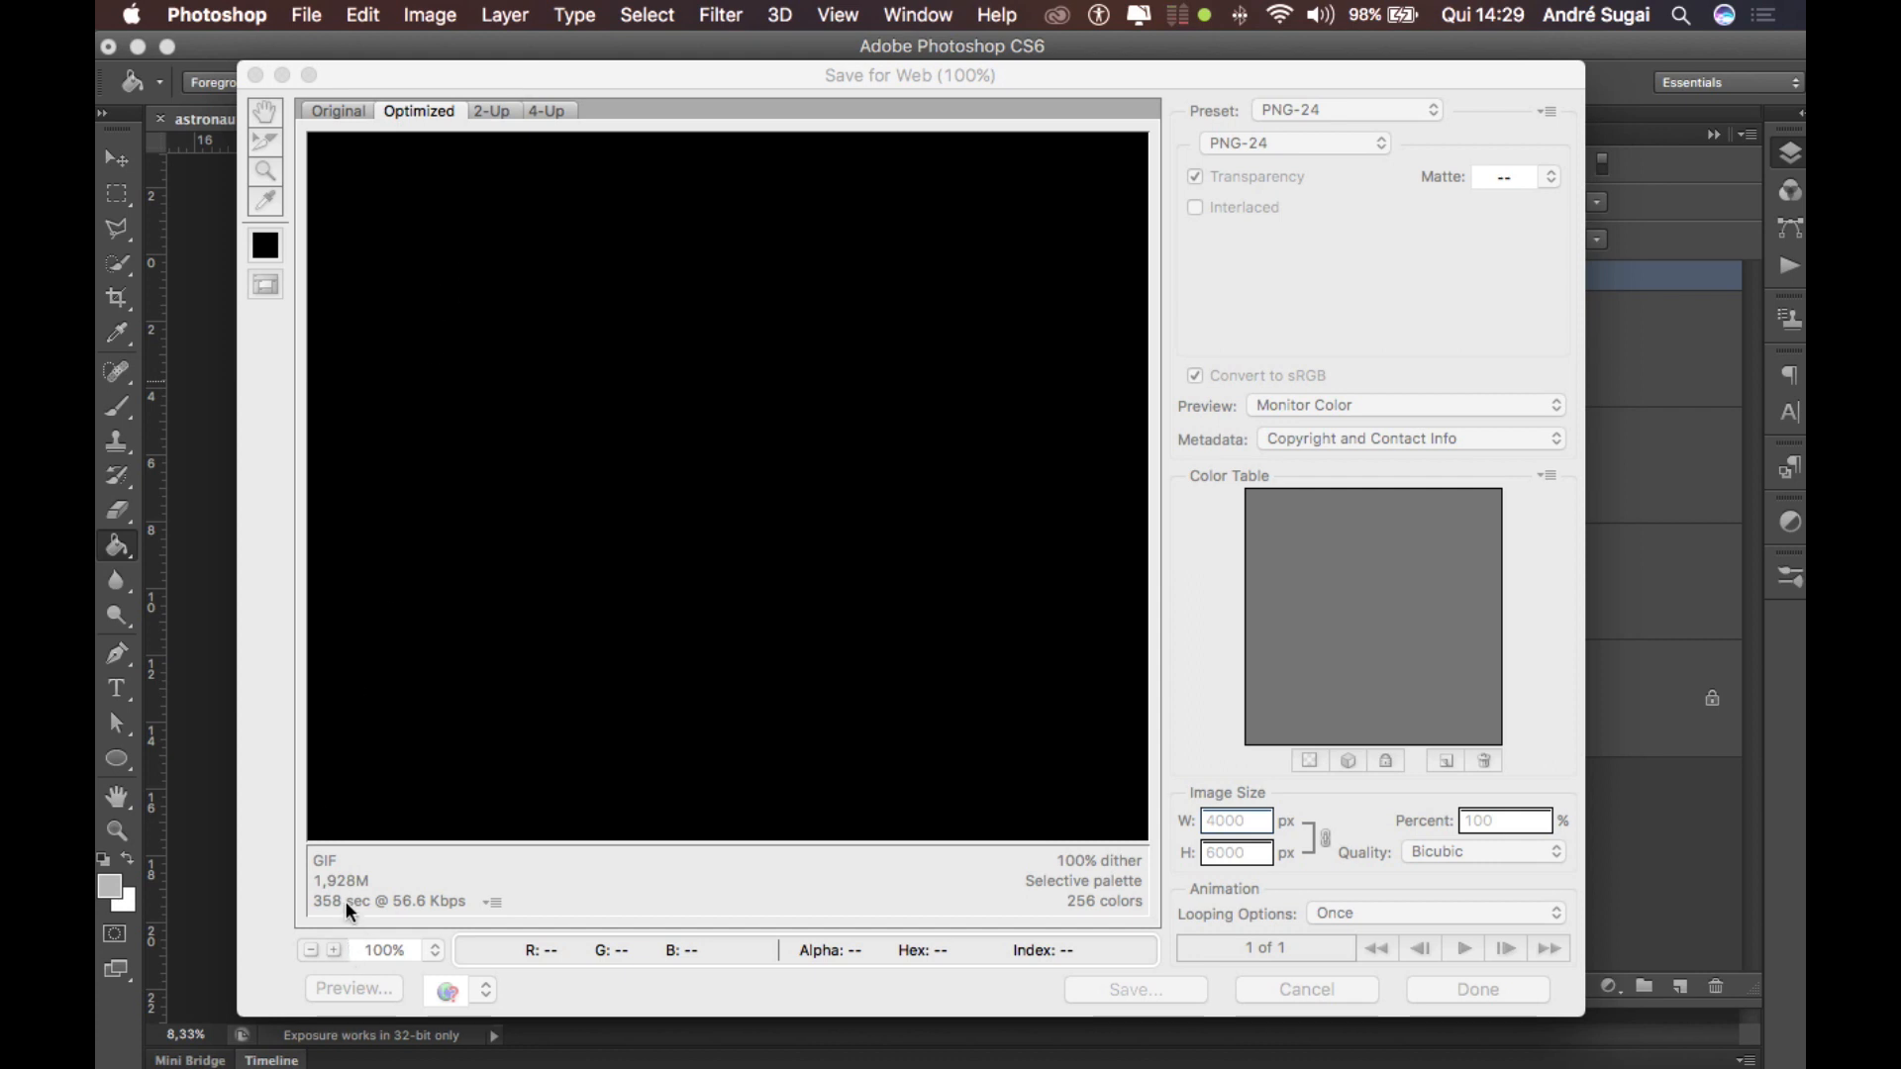
key(Escape)
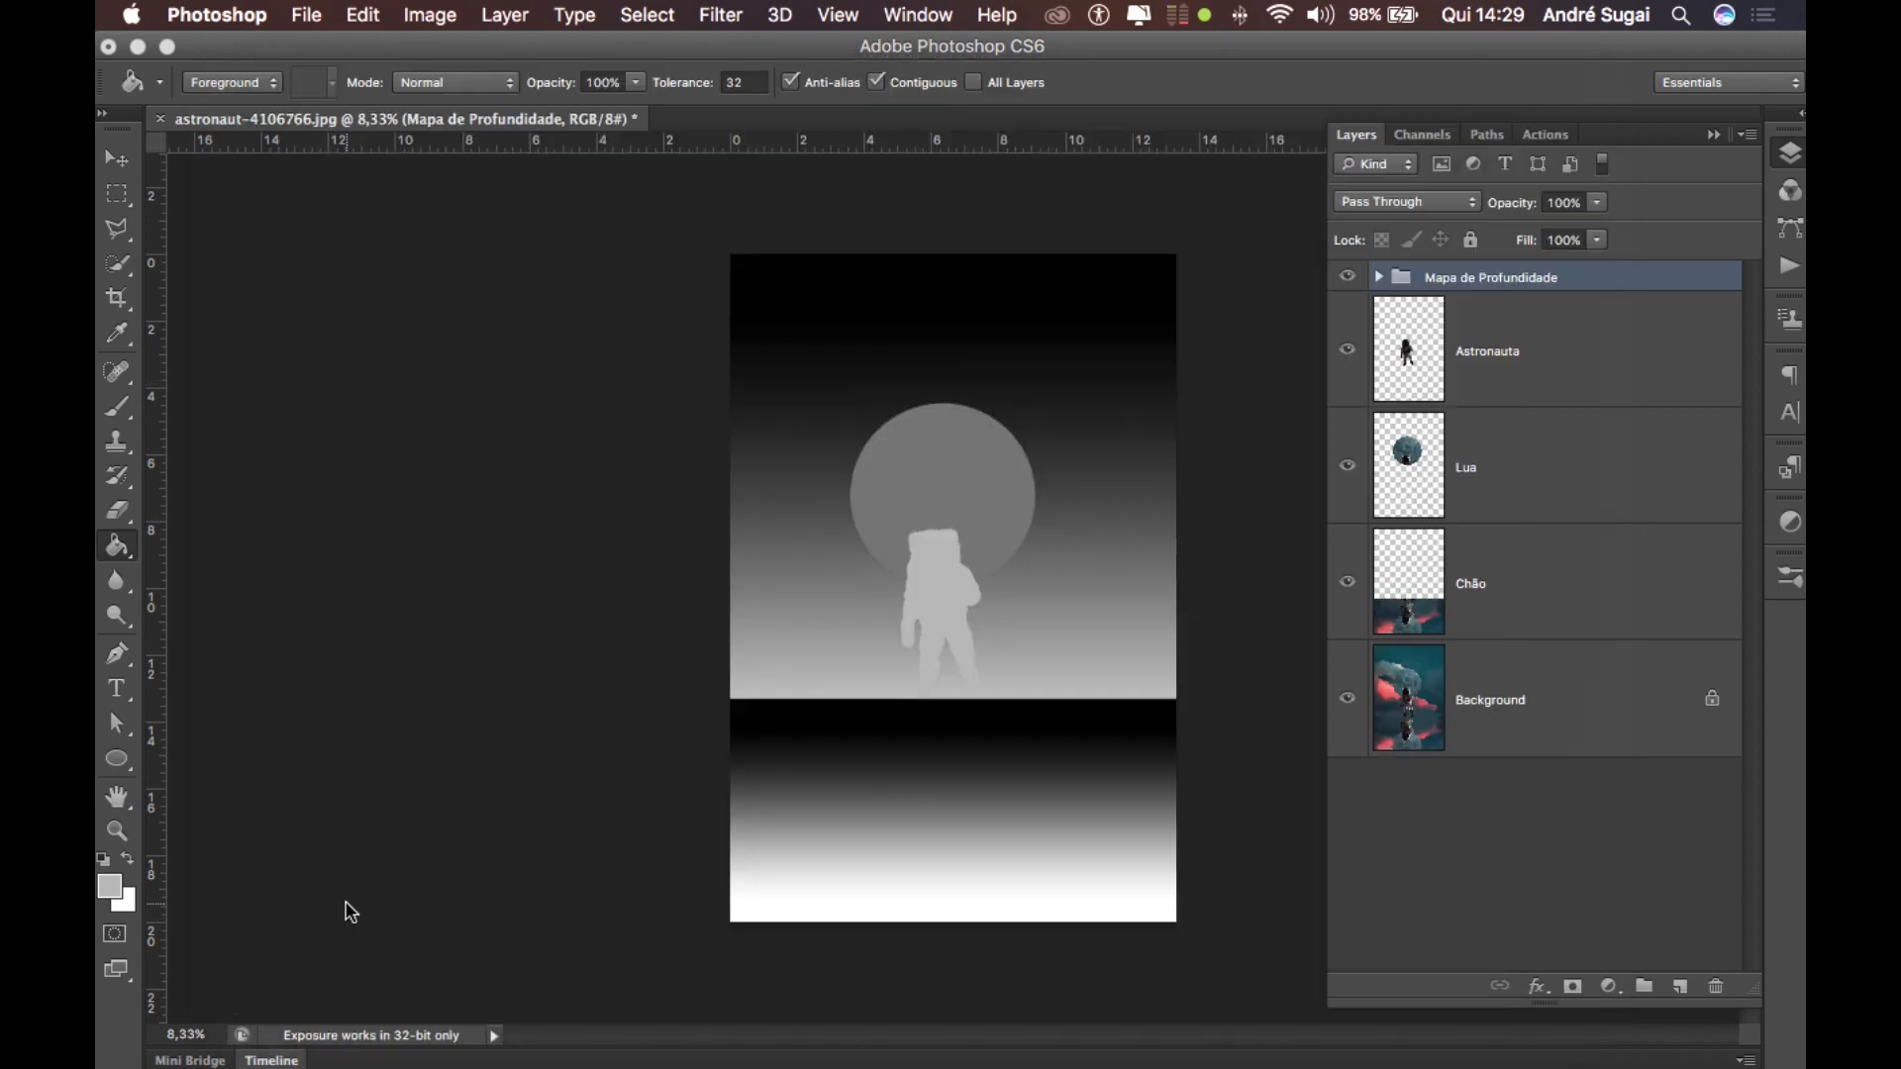
Switch to the Tutoriais Photoshop page on Facebook and start a photo/video upload in a new post.
key(alt+Left)
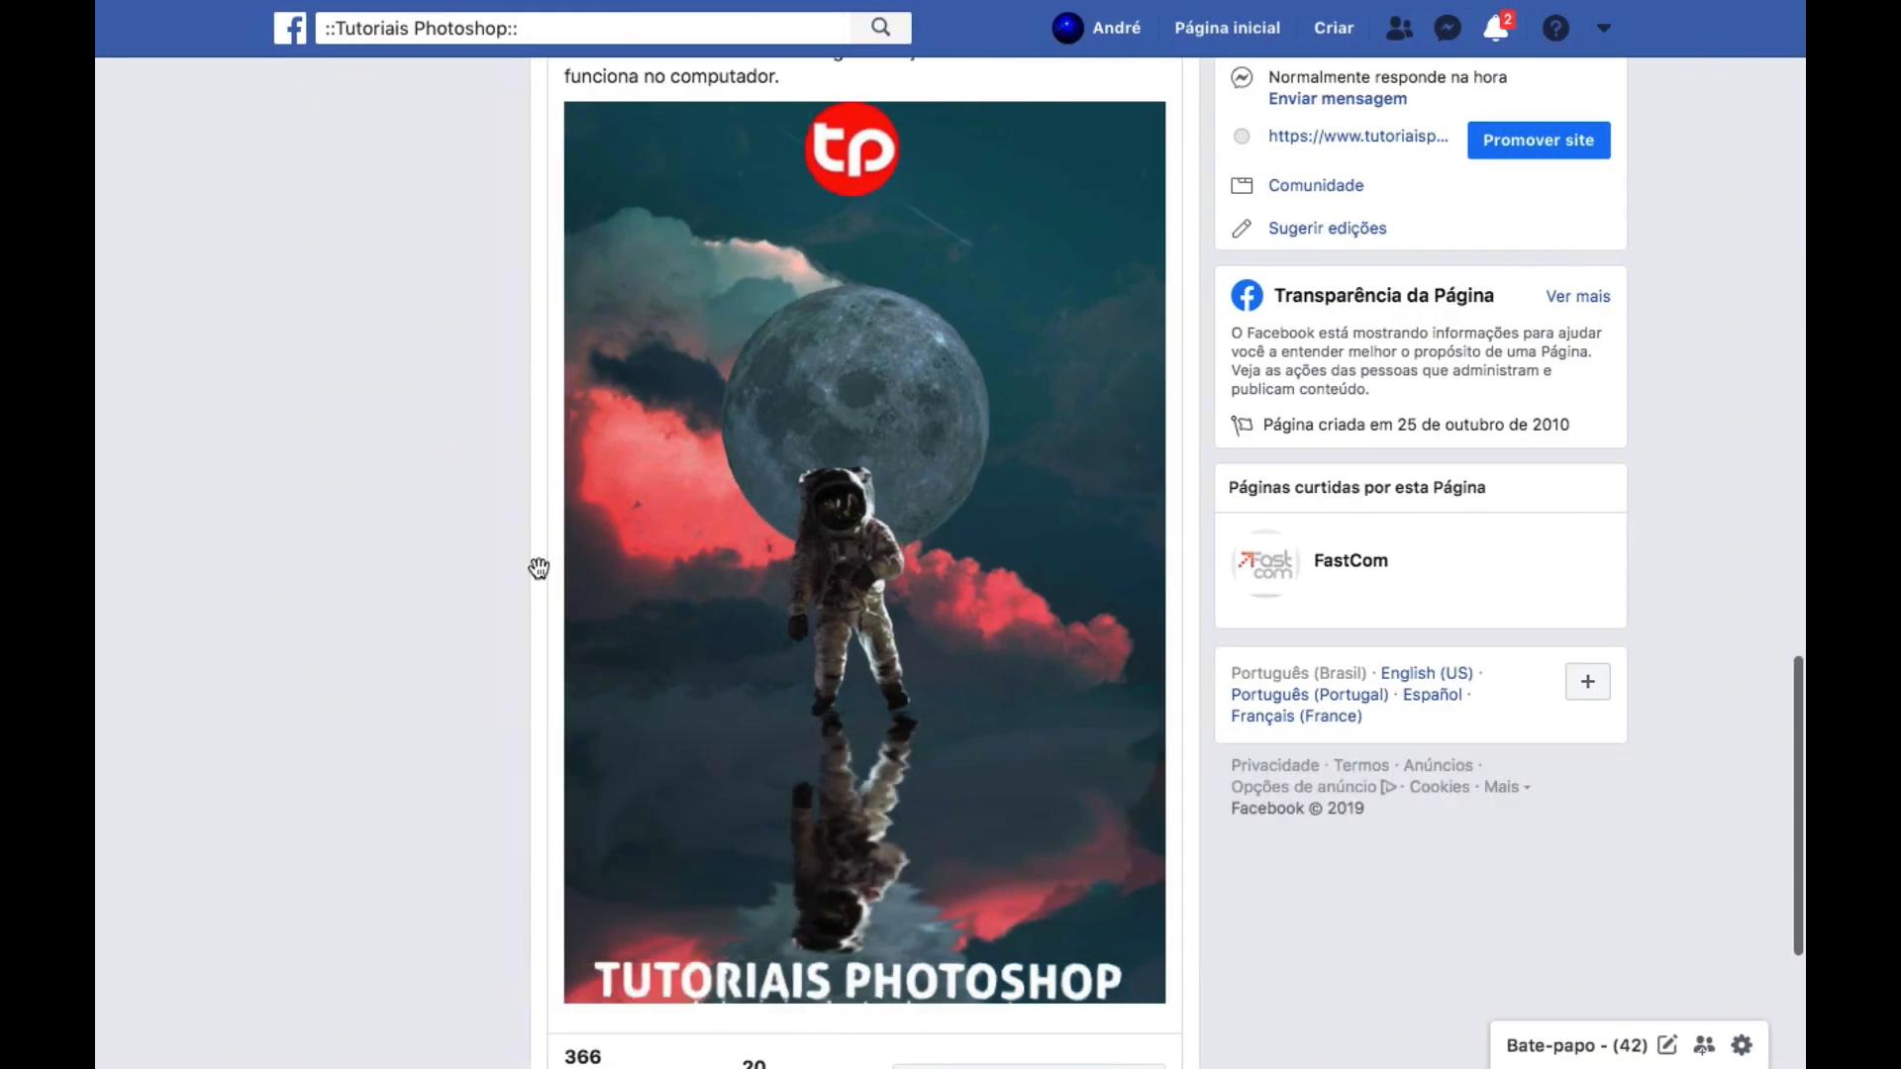
scroll(534, 562, up, 10)
scroll(533, 561, up, 15)
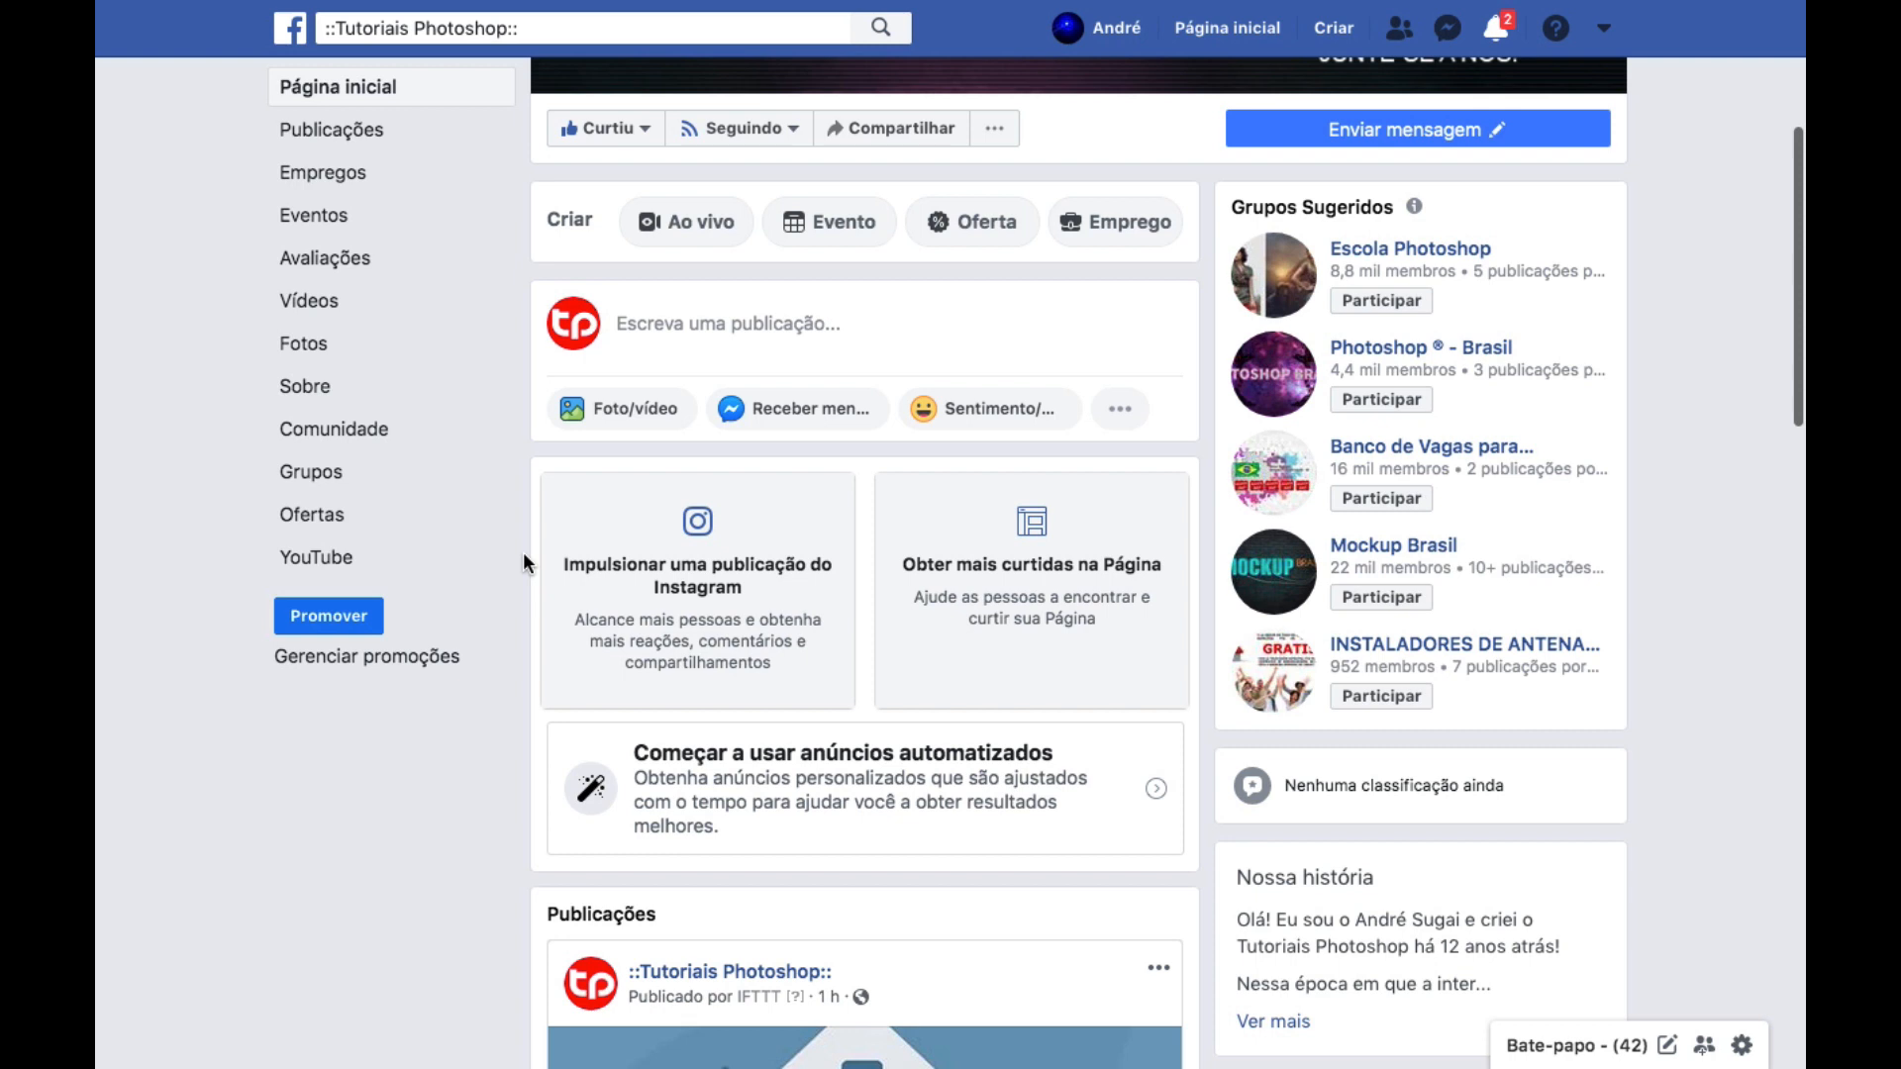
click(617, 411)
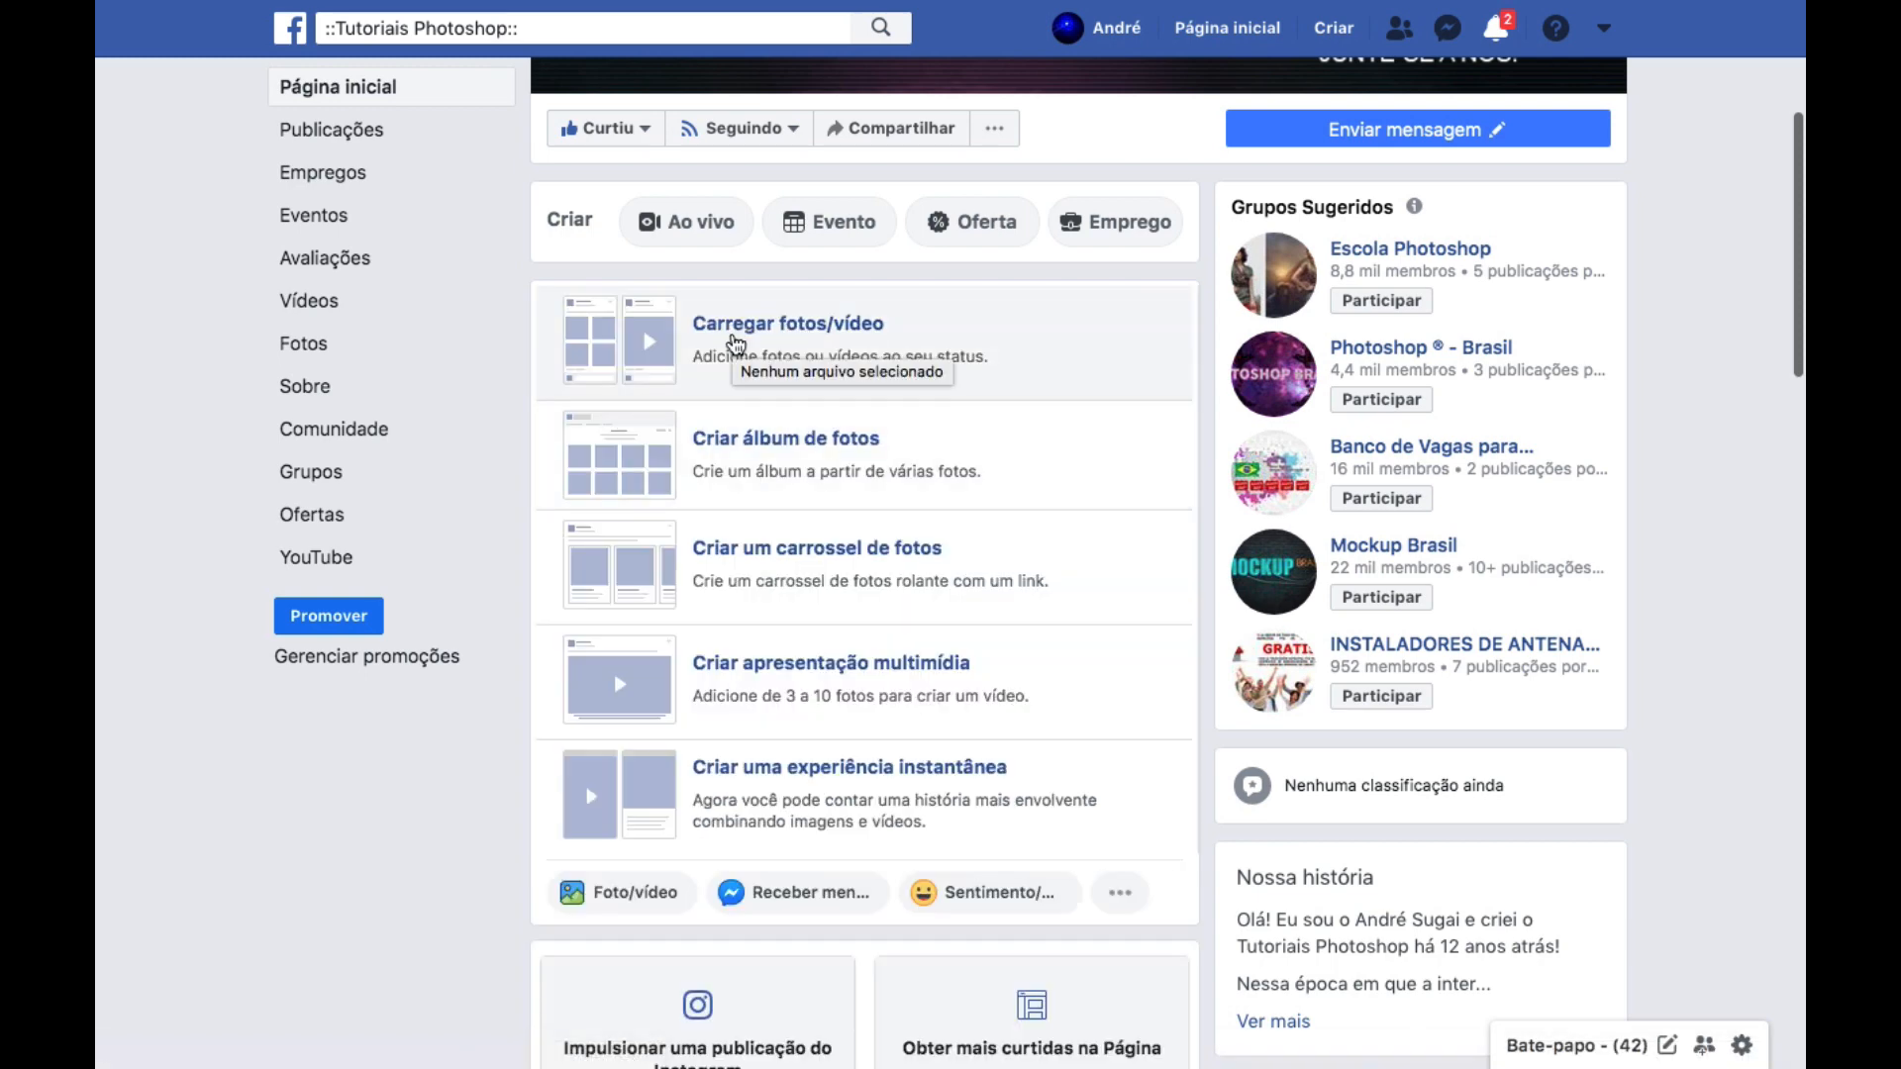
click(736, 343)
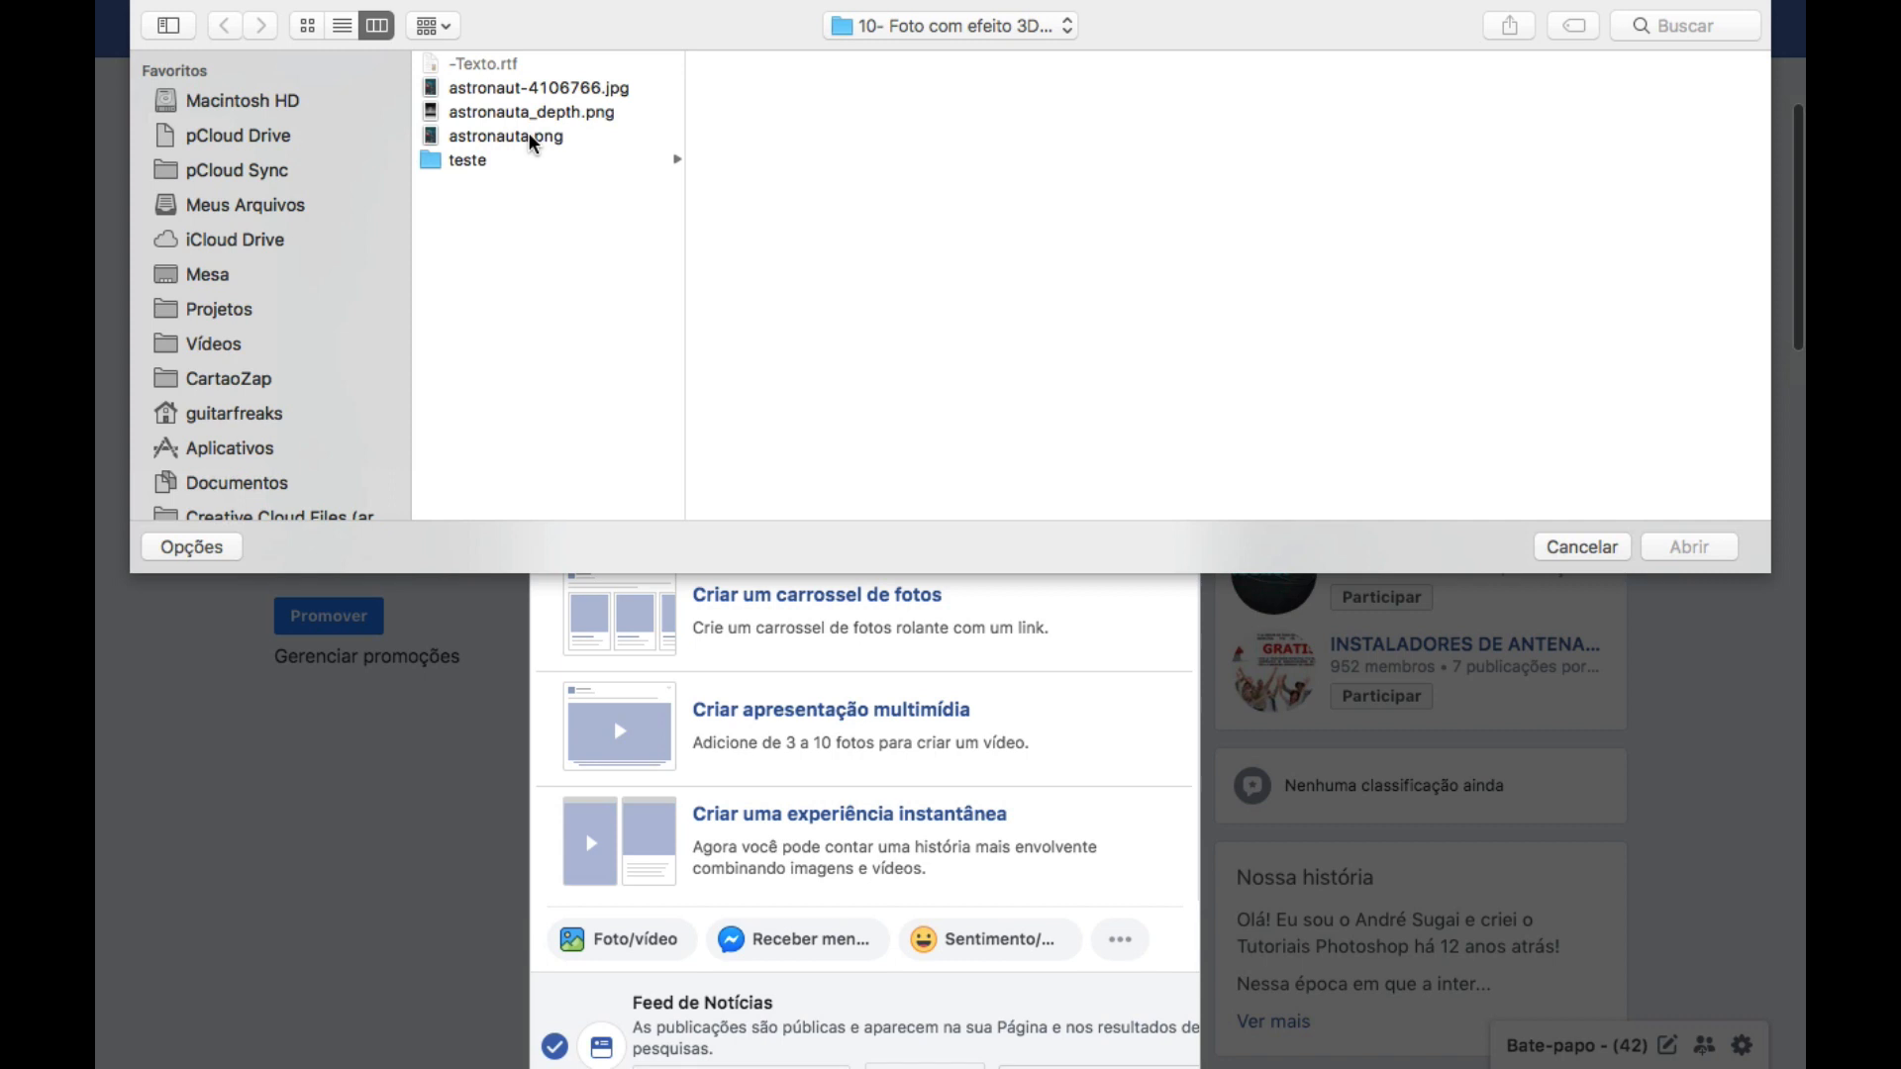
click(529, 136)
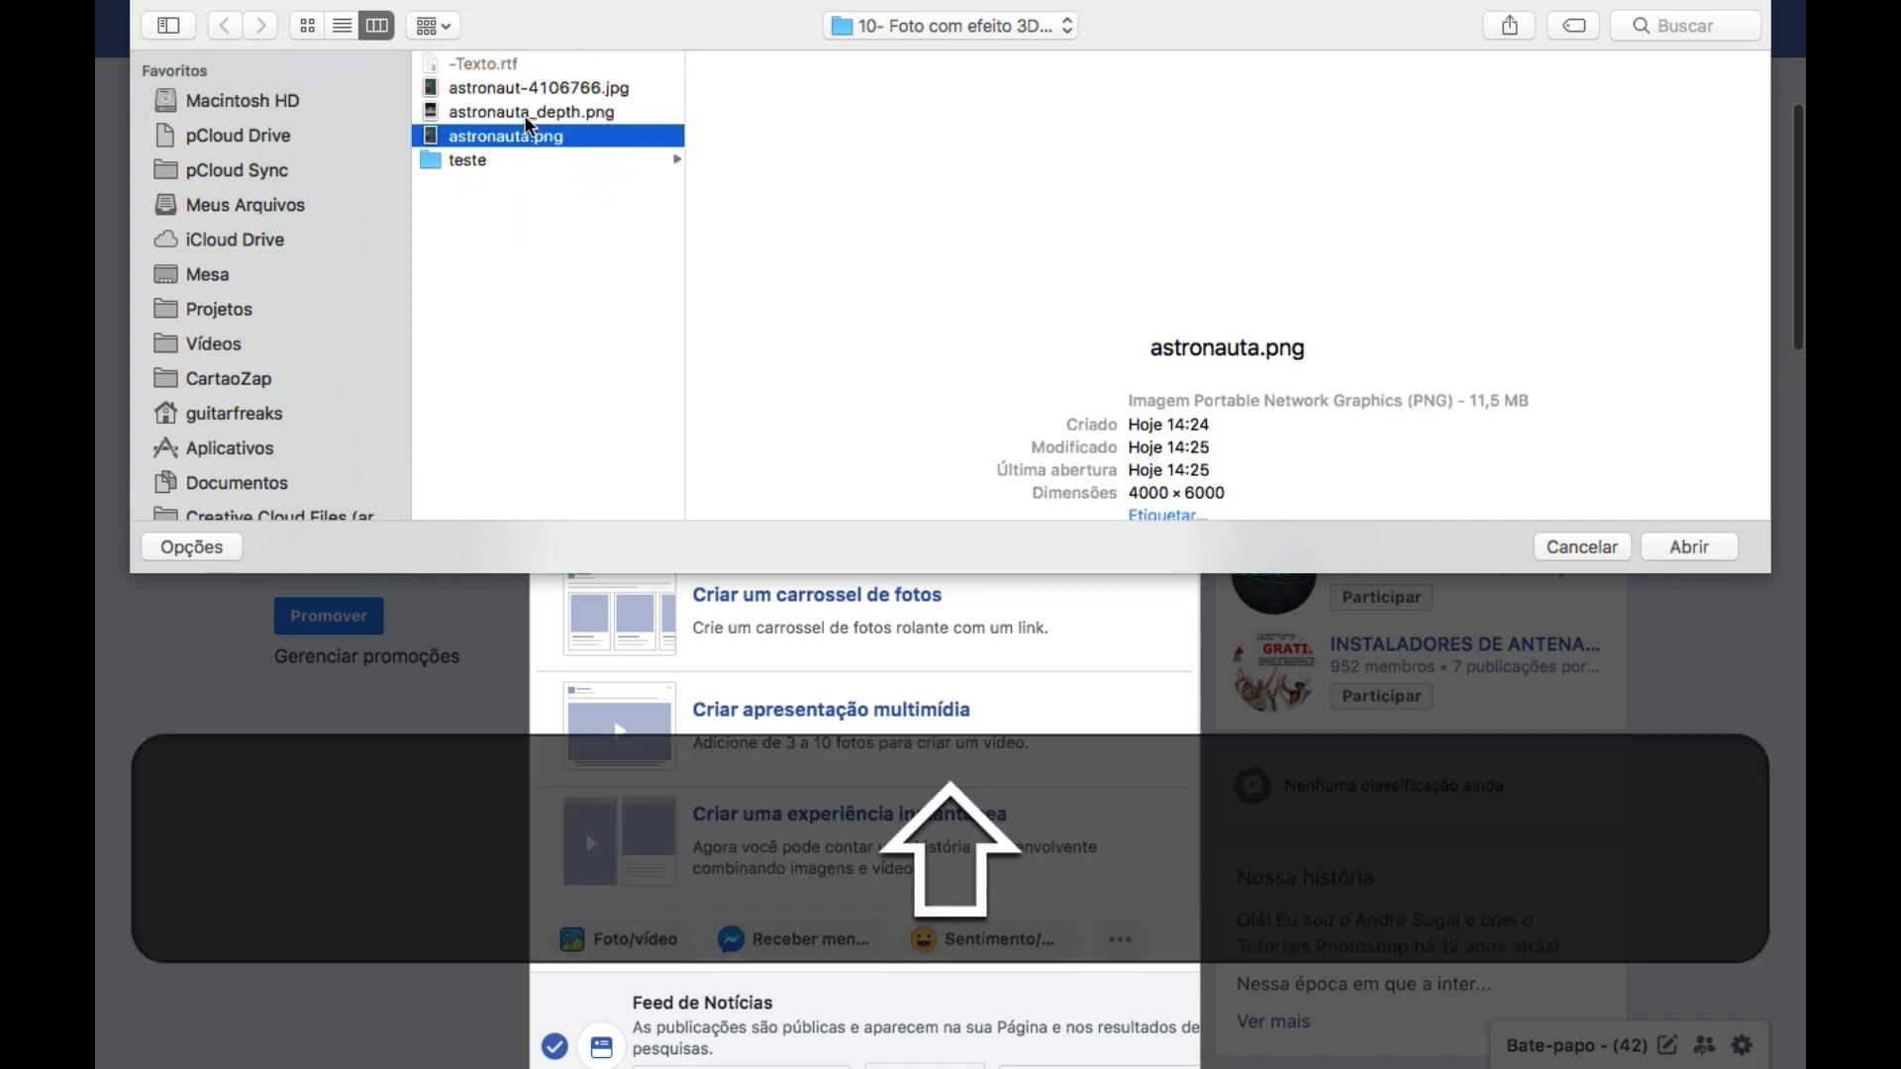
shift+click(530, 113)
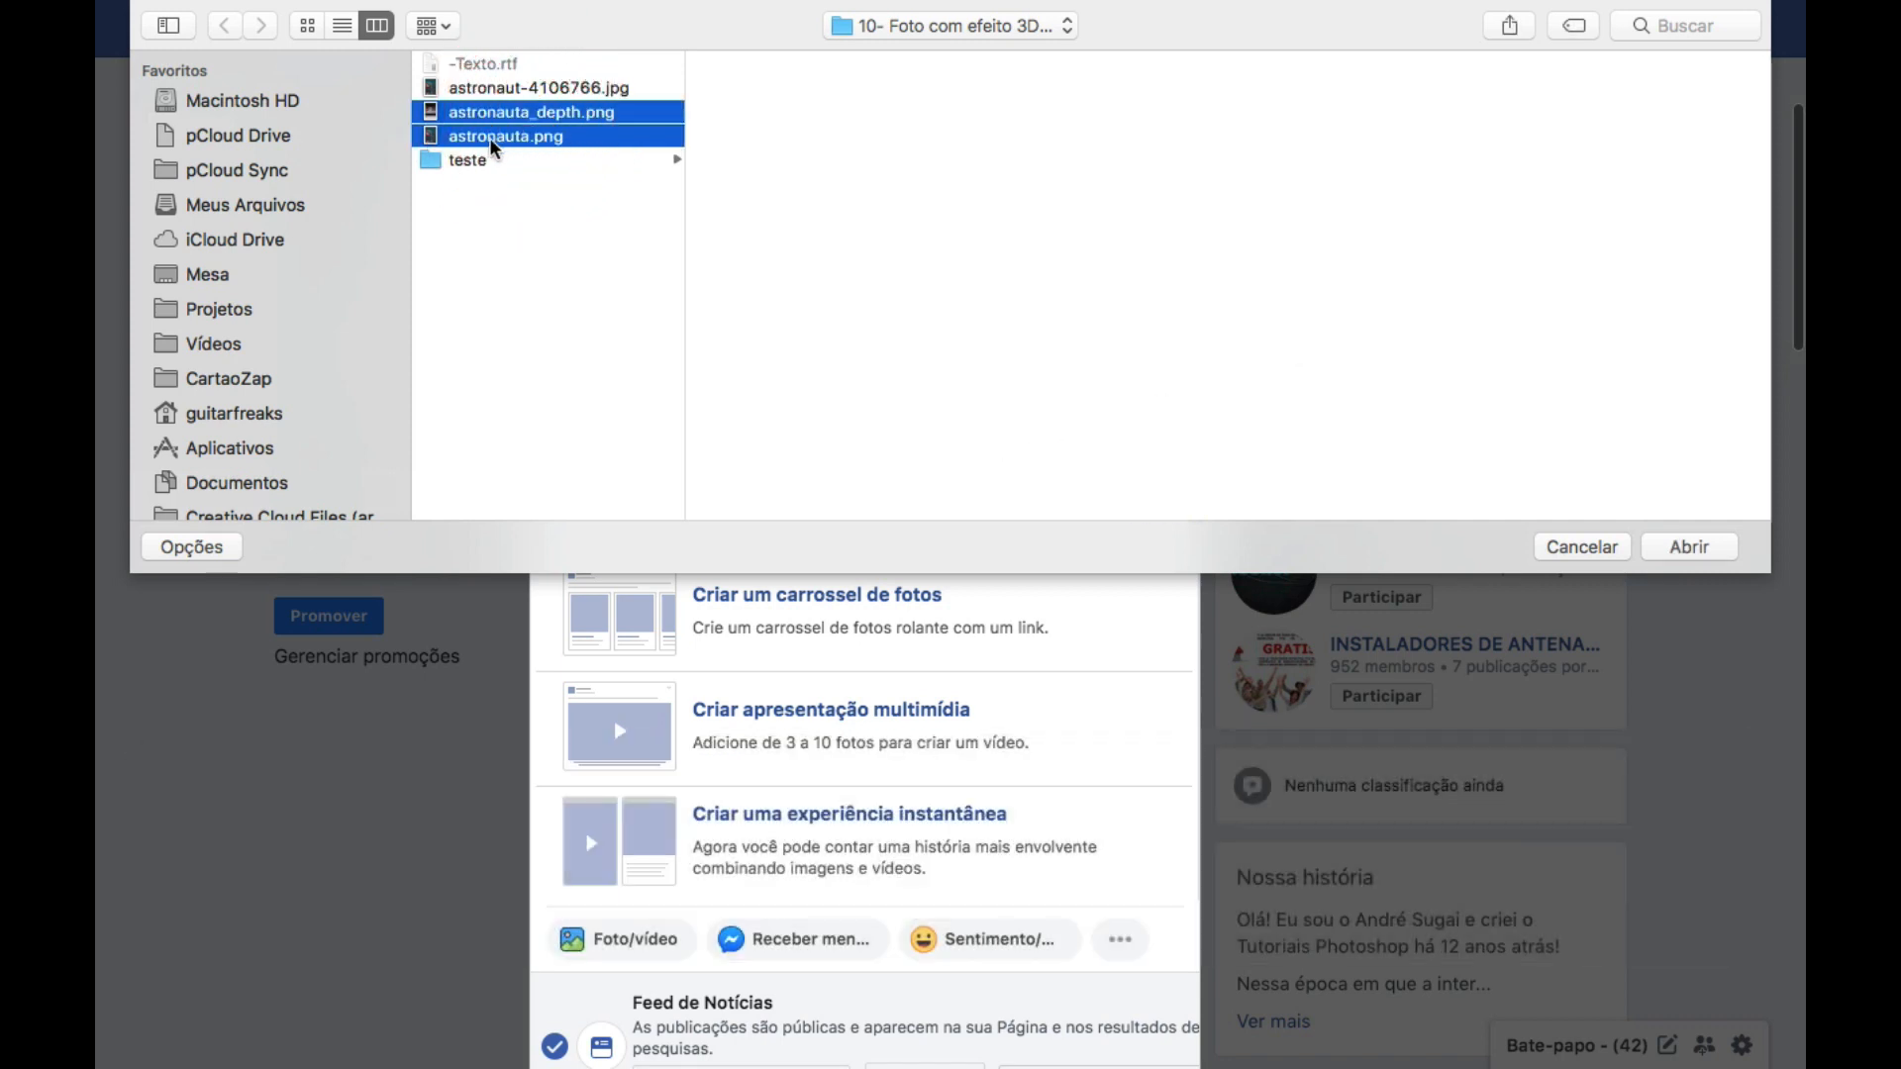
click(551, 186)
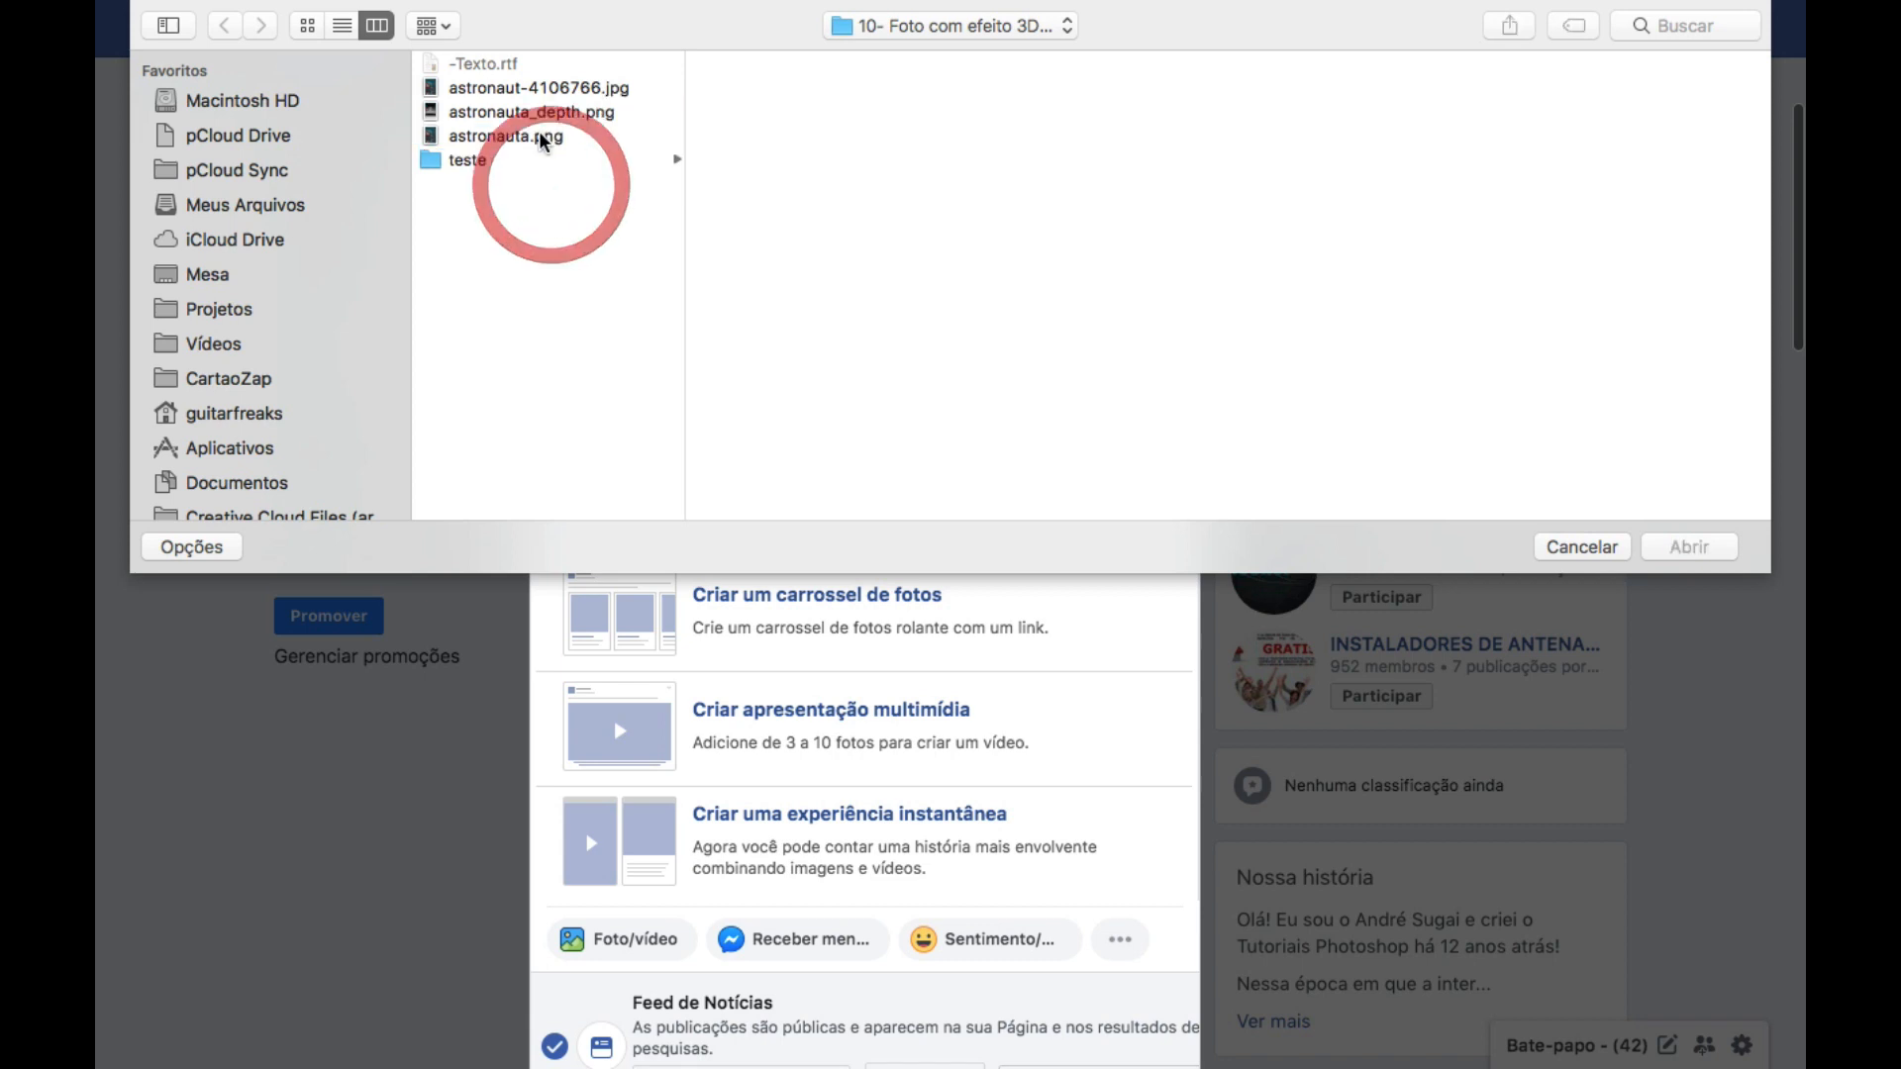
Select astronauta_depth.png and astronauta.png together and upload both to the new post as a 3D photo.
click(543, 138)
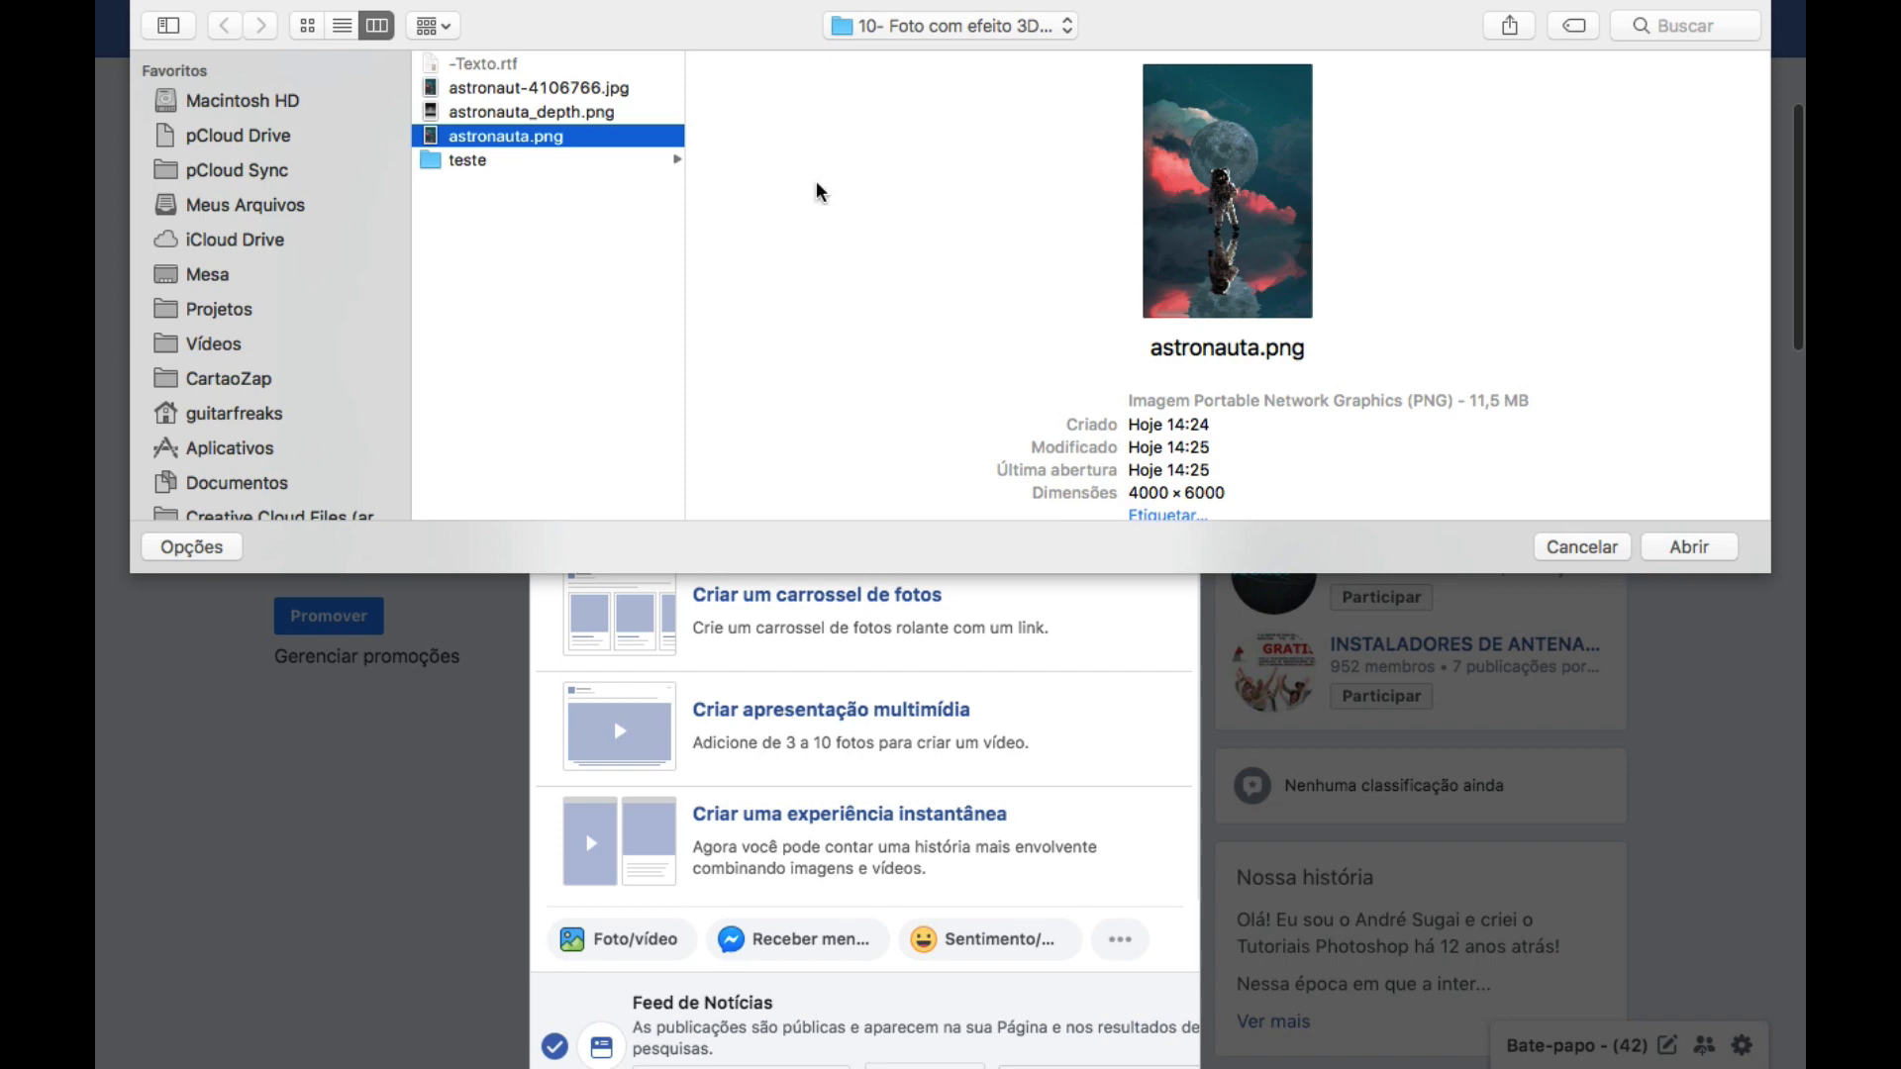
click(460, 113)
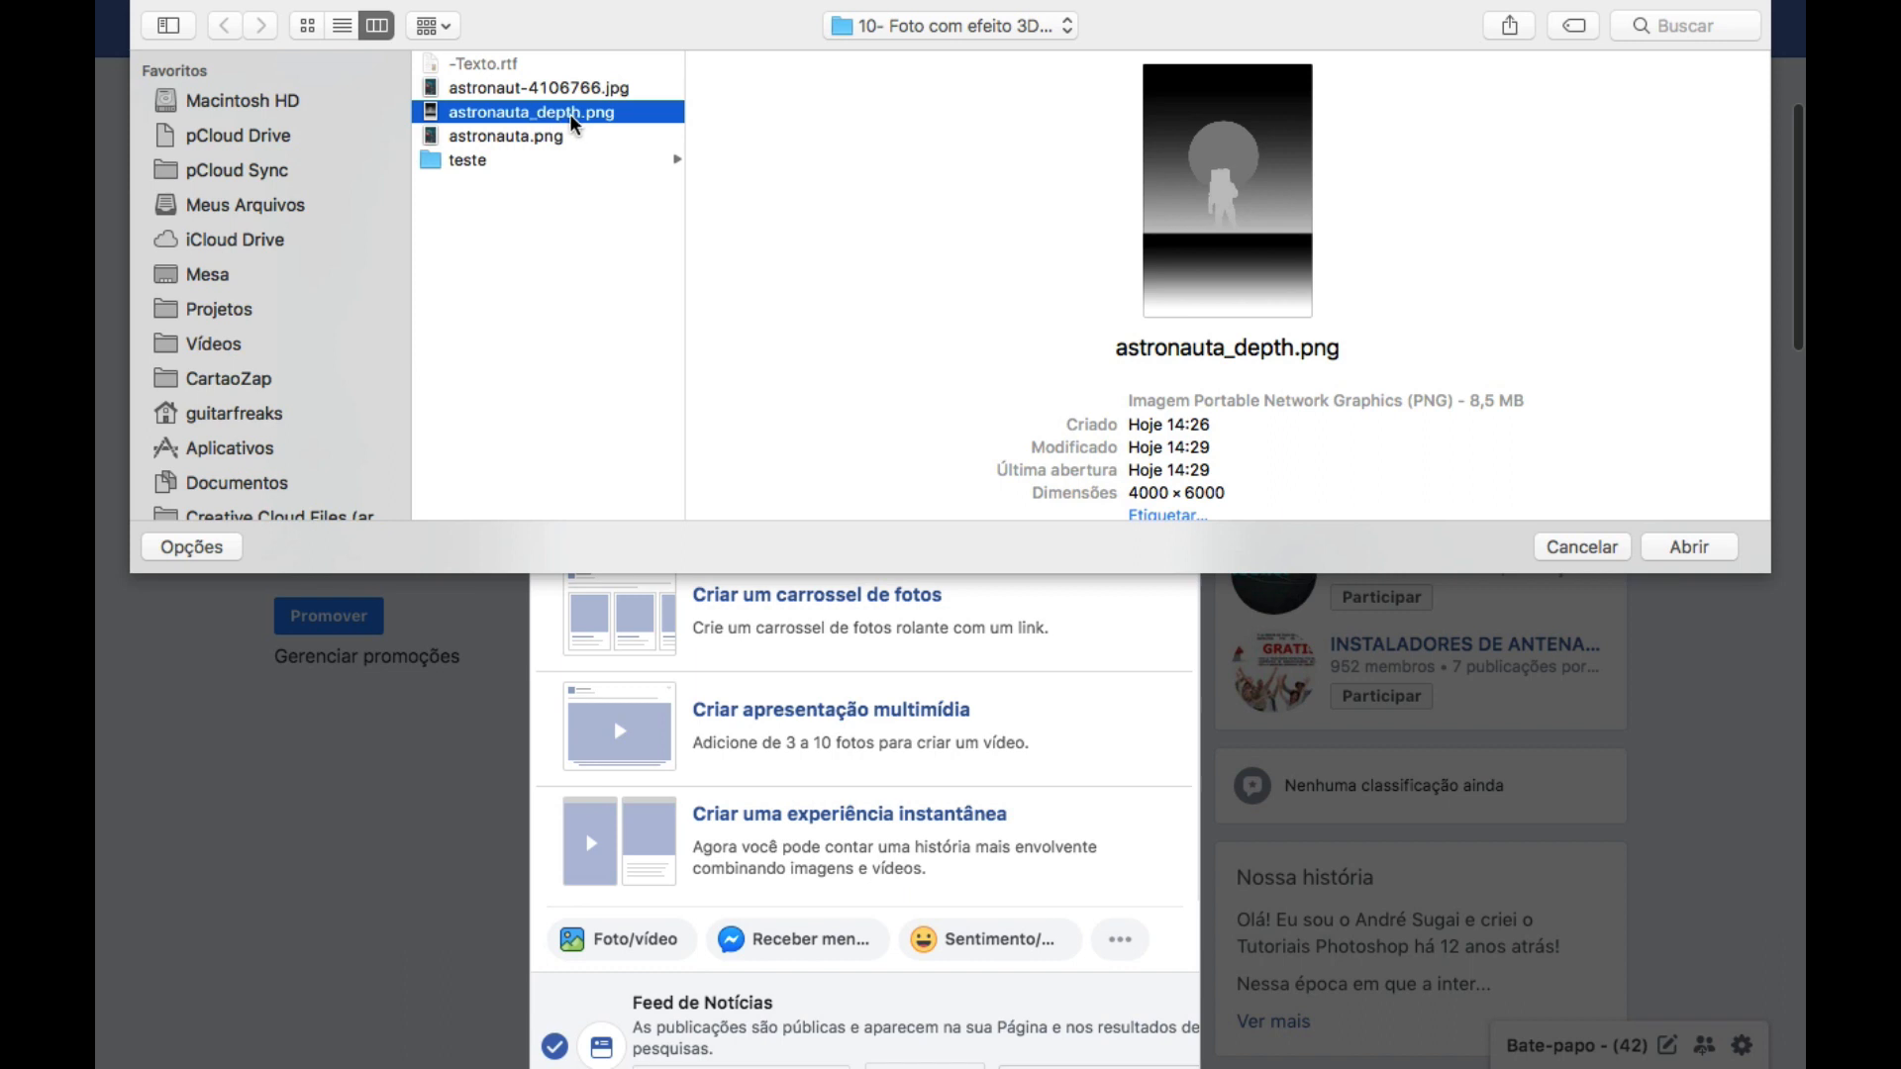
shift+click(514, 139)
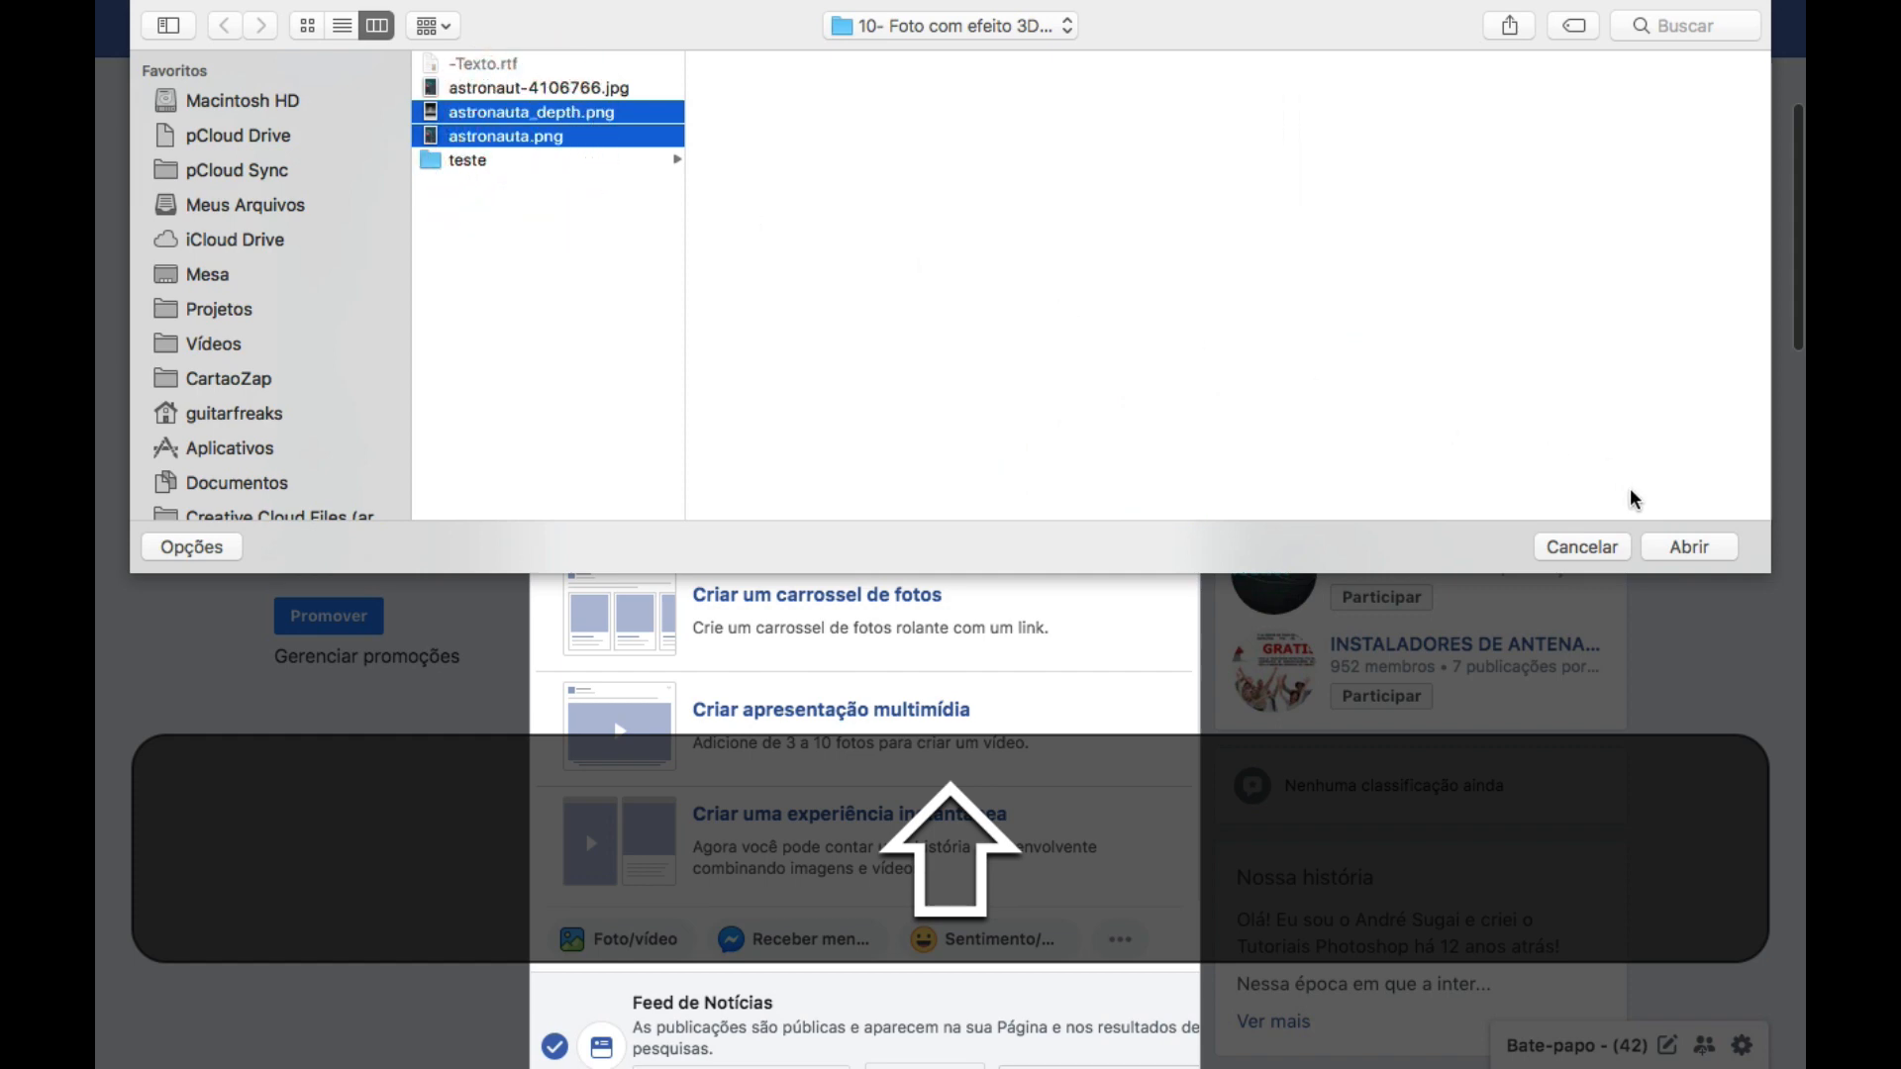
click(1688, 547)
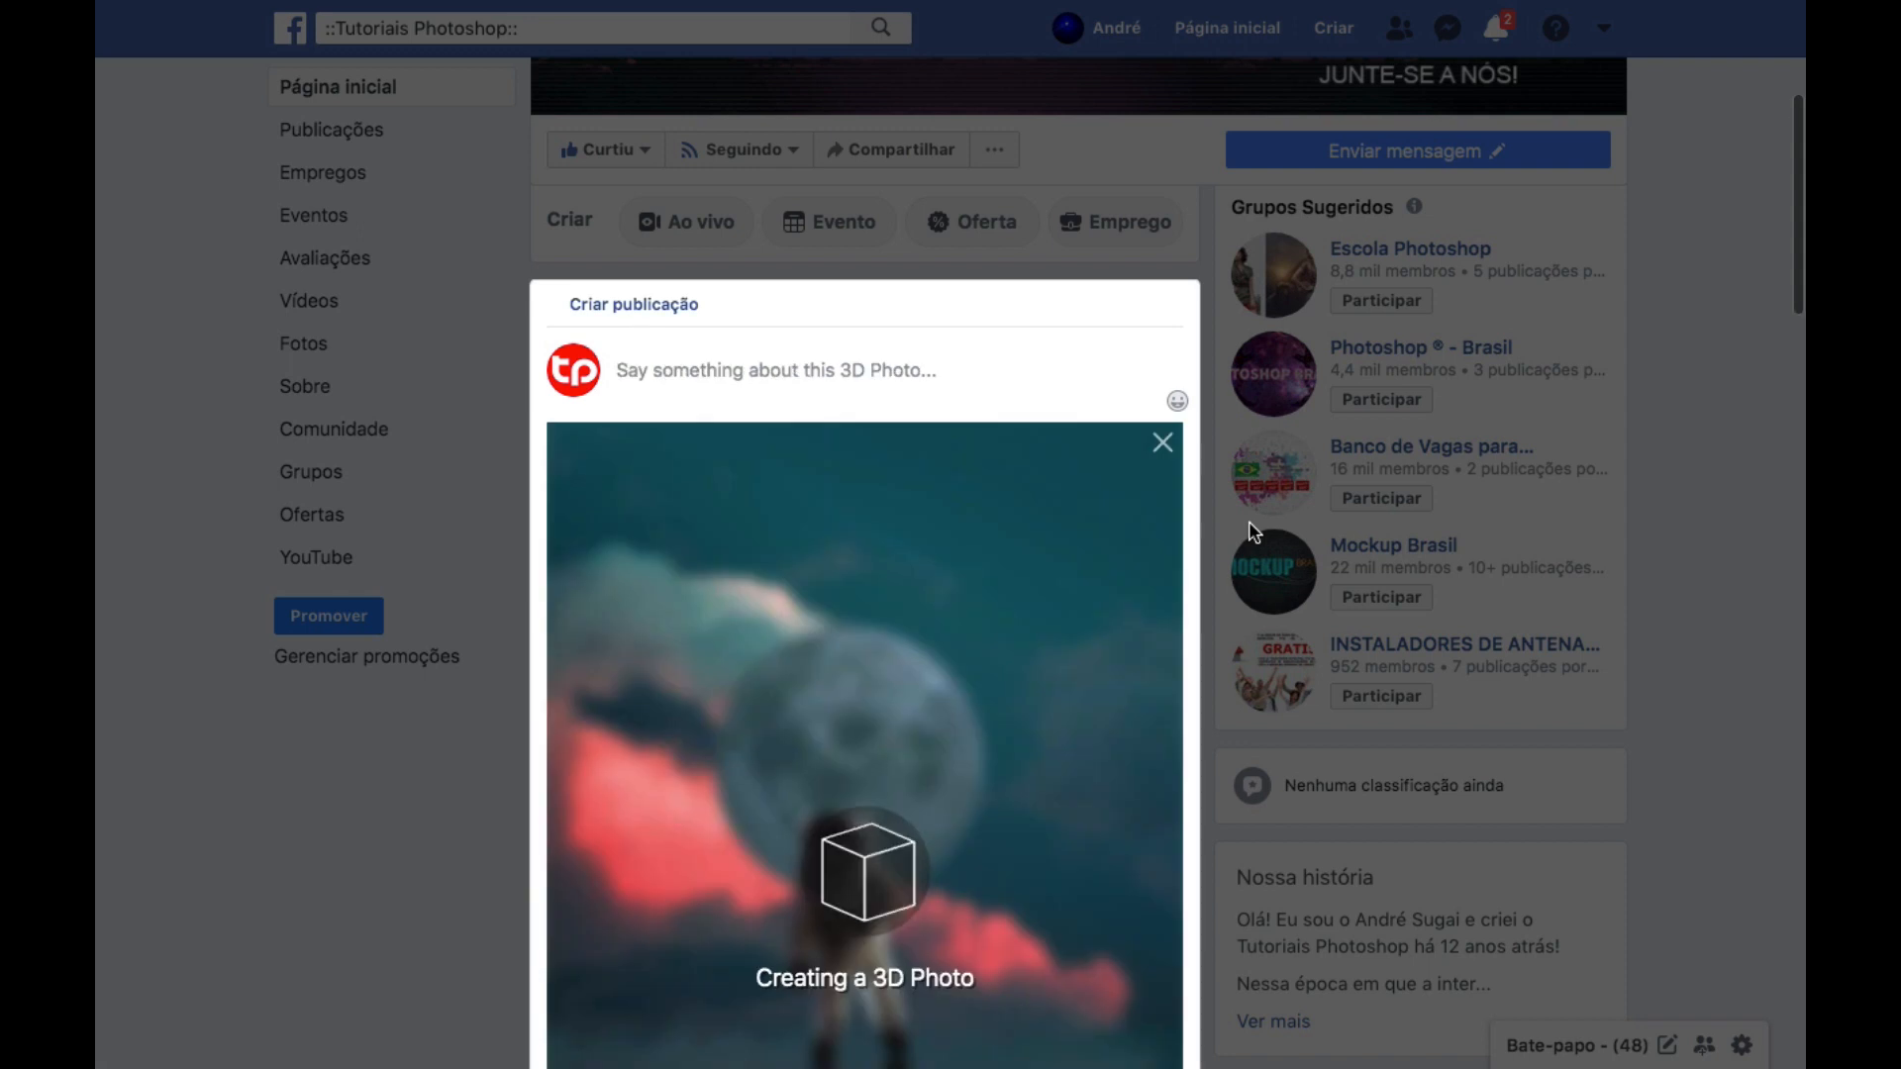
Review the generated 3D photo preview of the astronaut and remove it from the post.
scroll(1204, 604, down, 2)
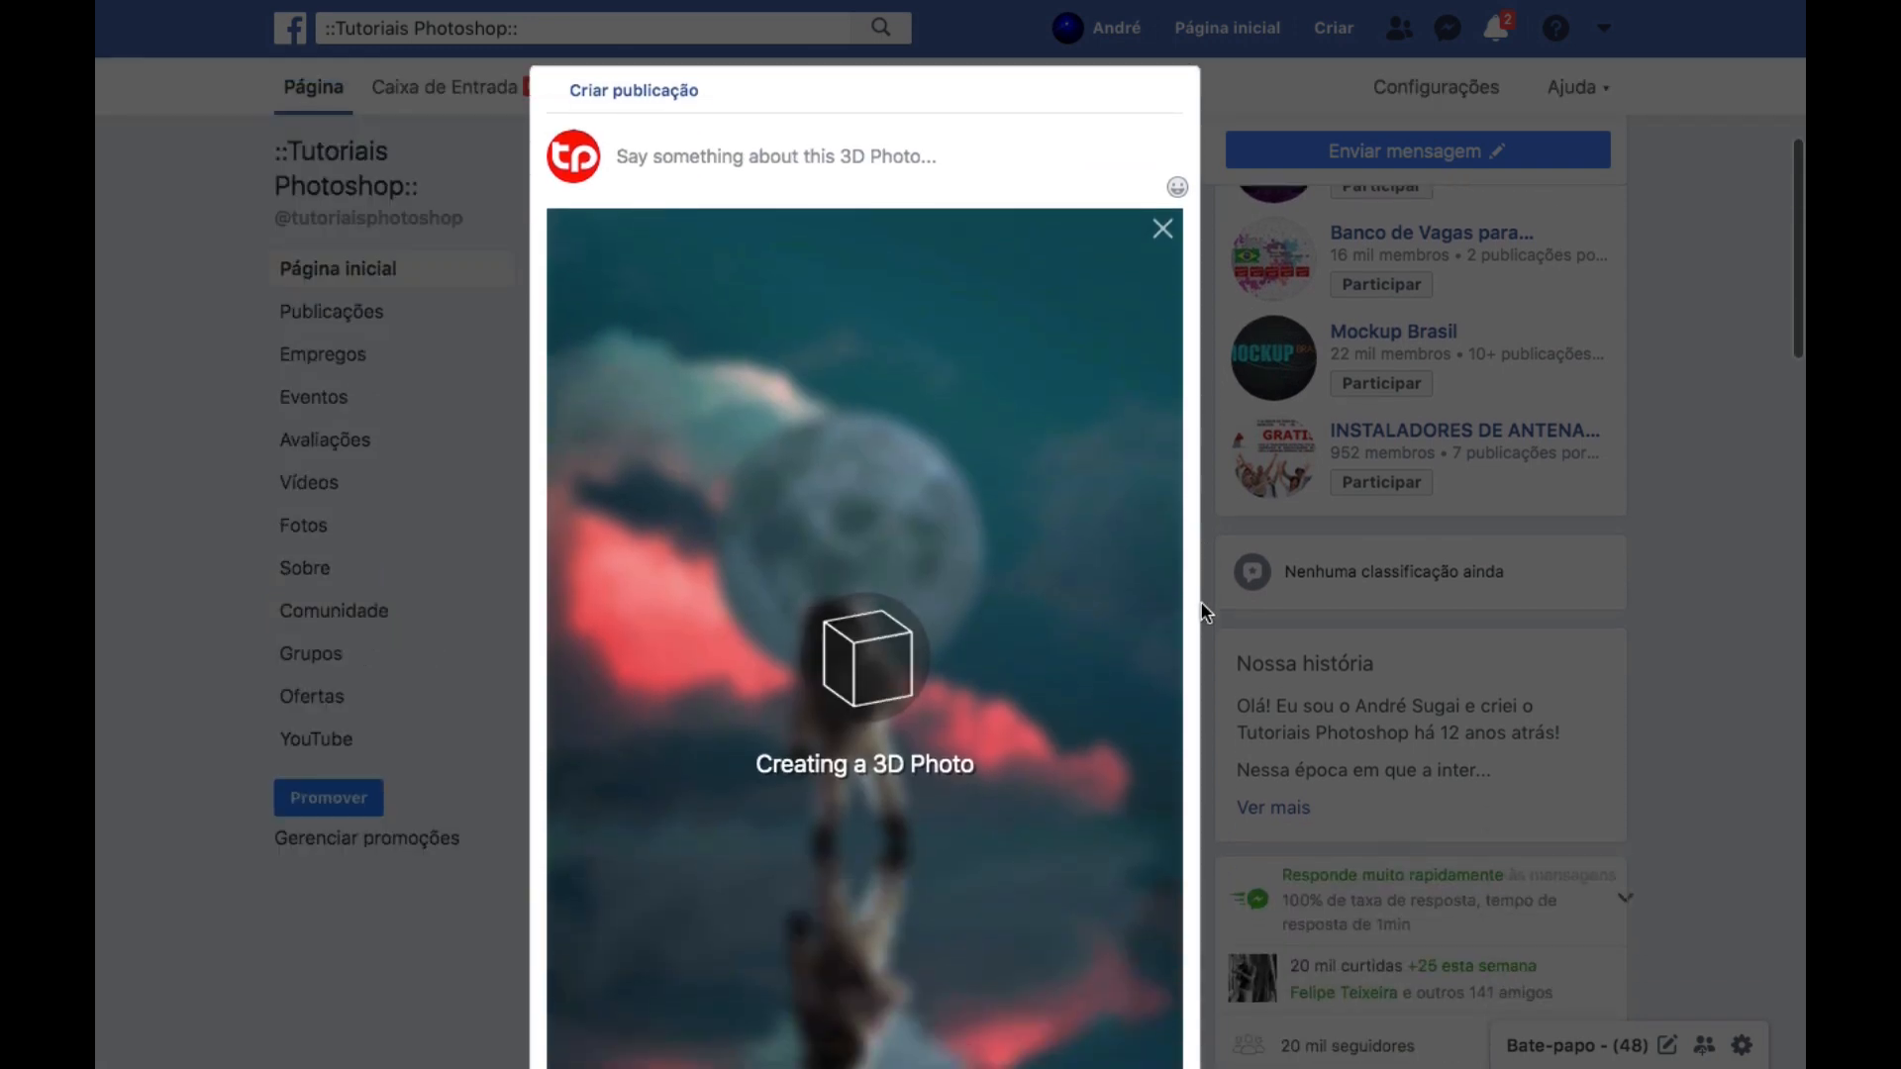
scroll(1204, 612, down, 1)
scroll(1203, 612, down, 1)
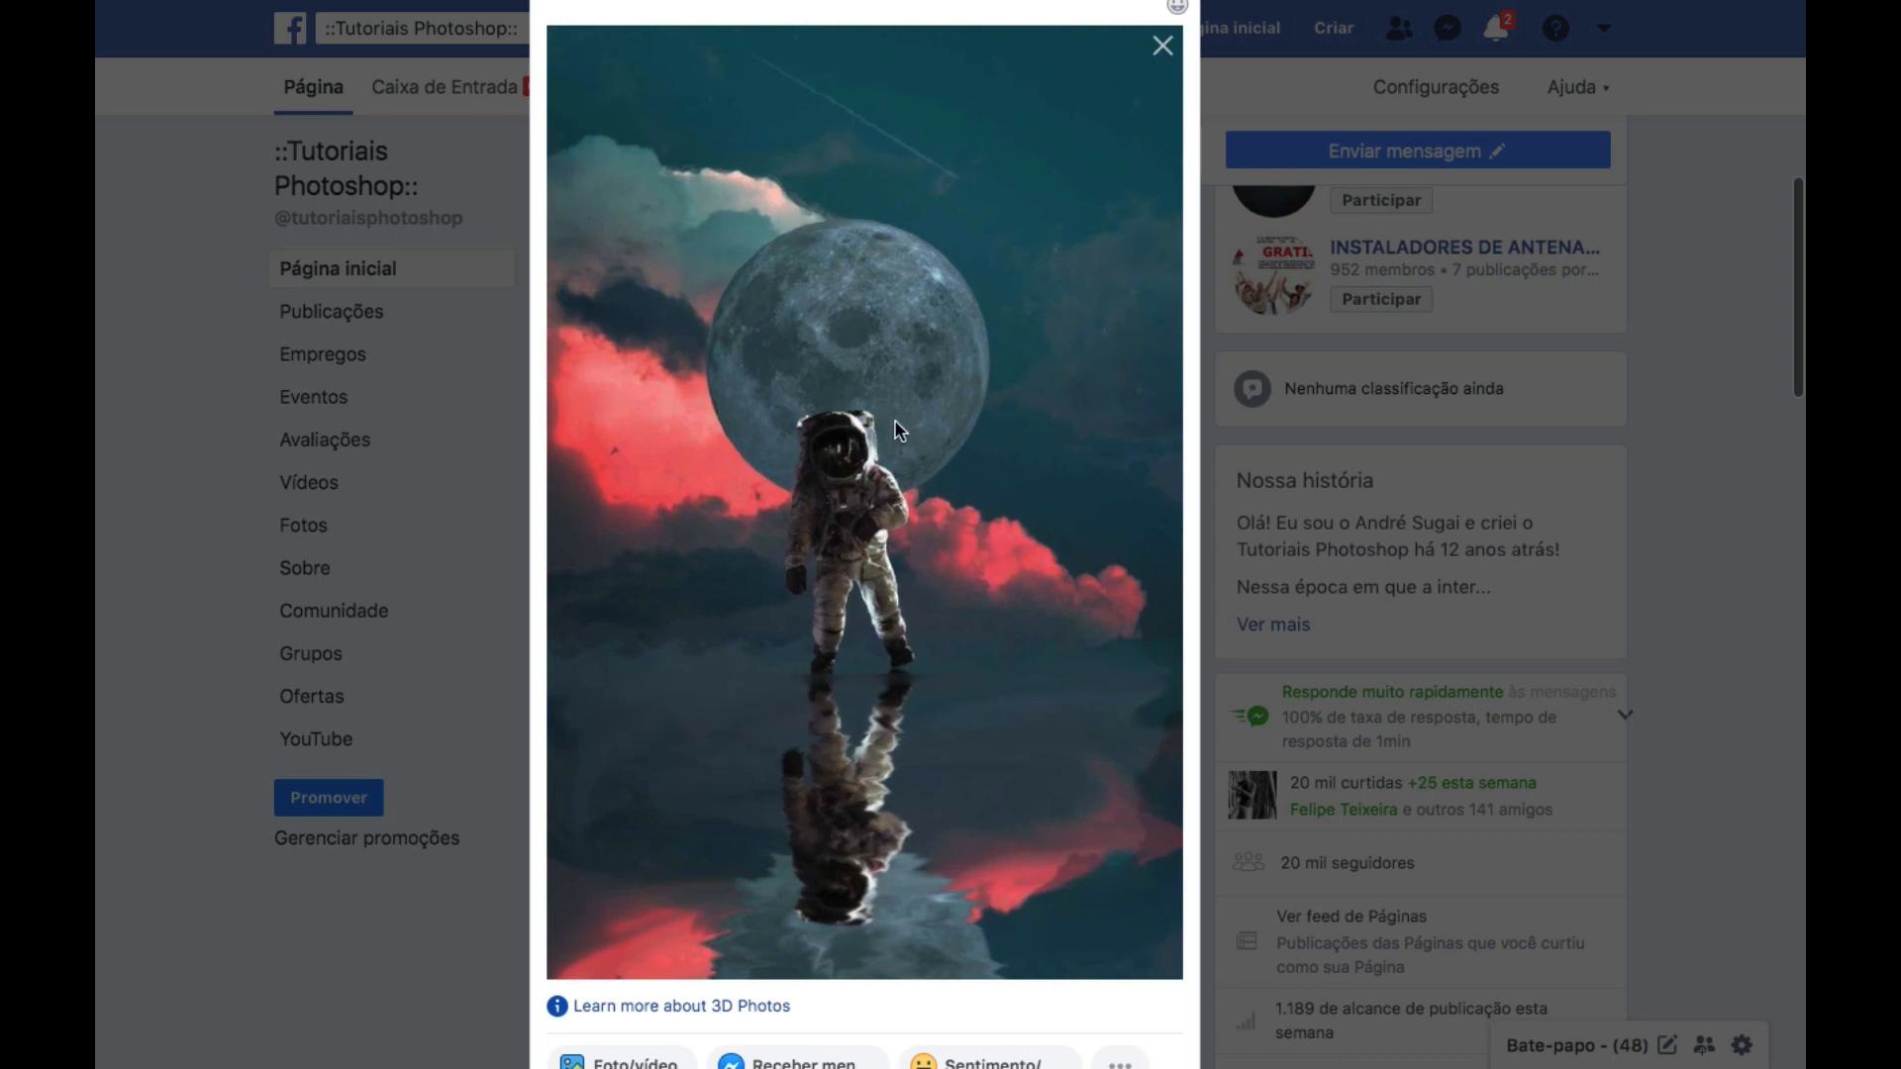
click(1164, 50)
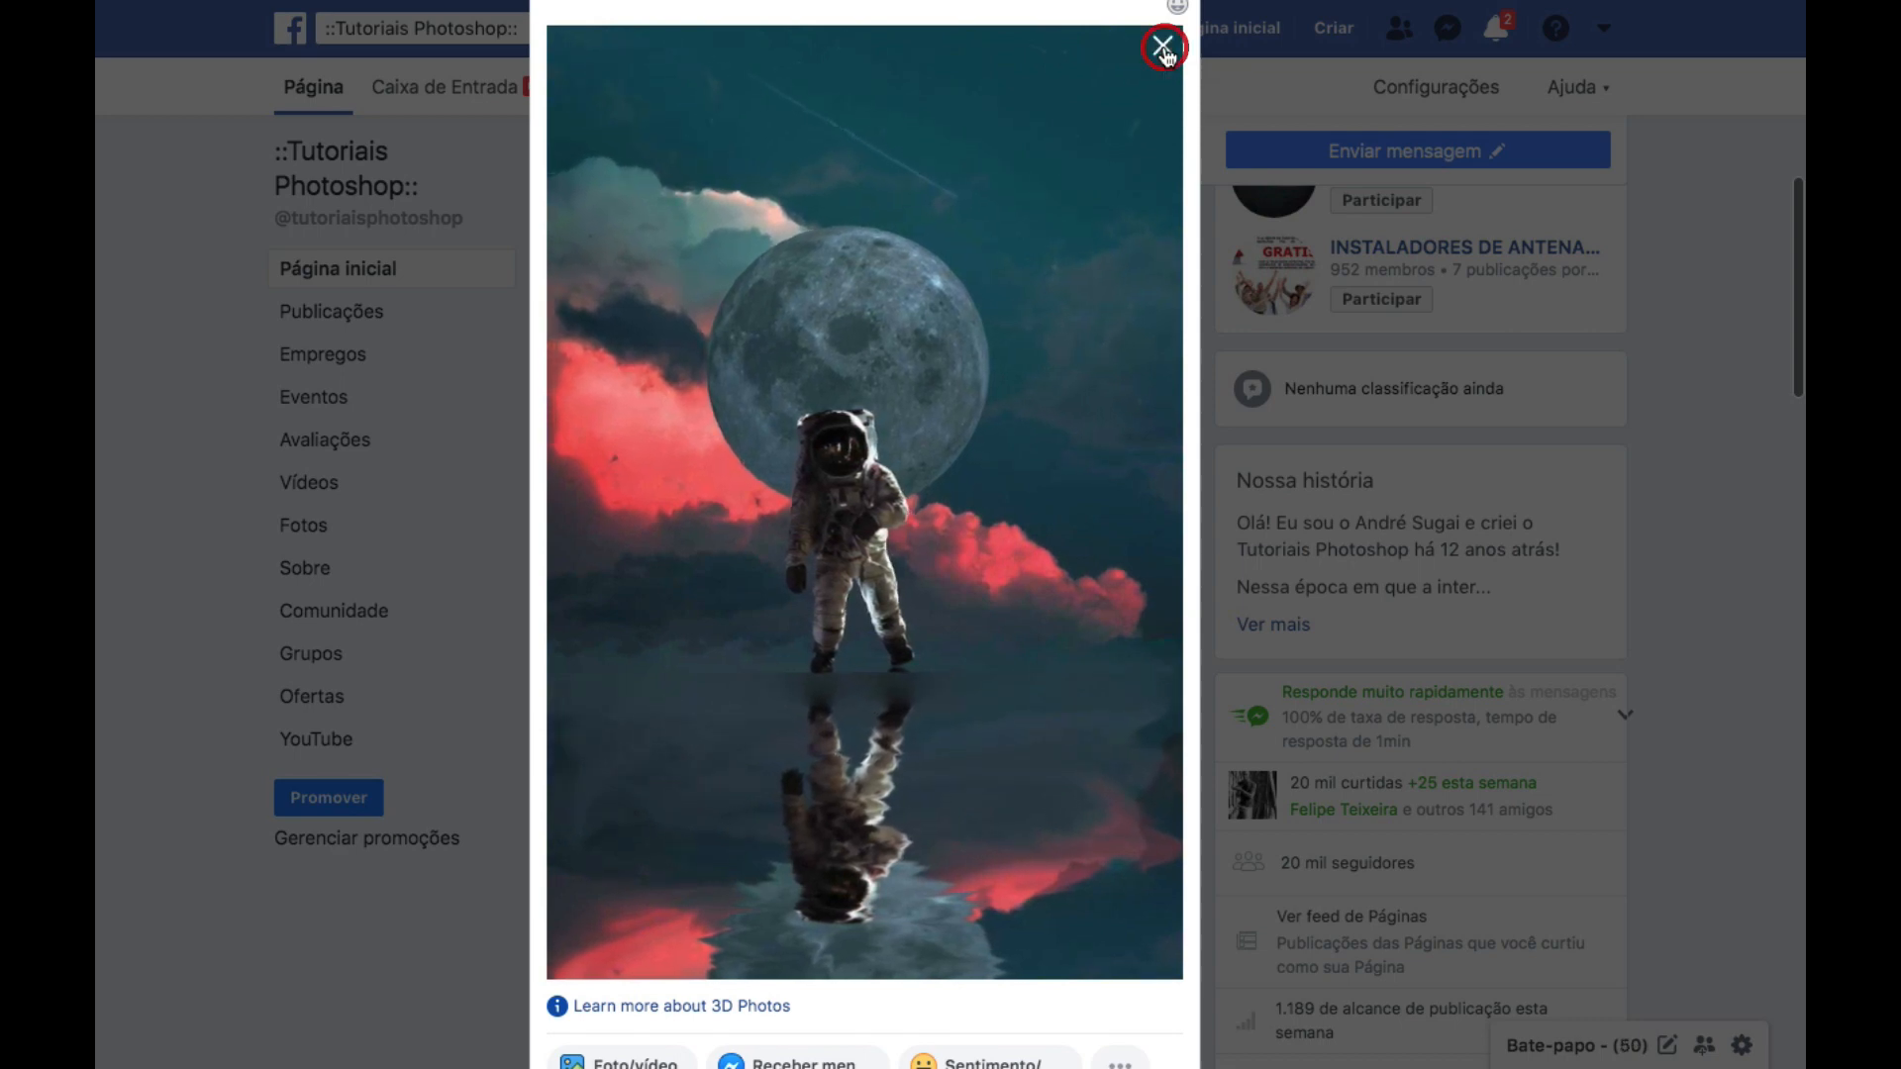